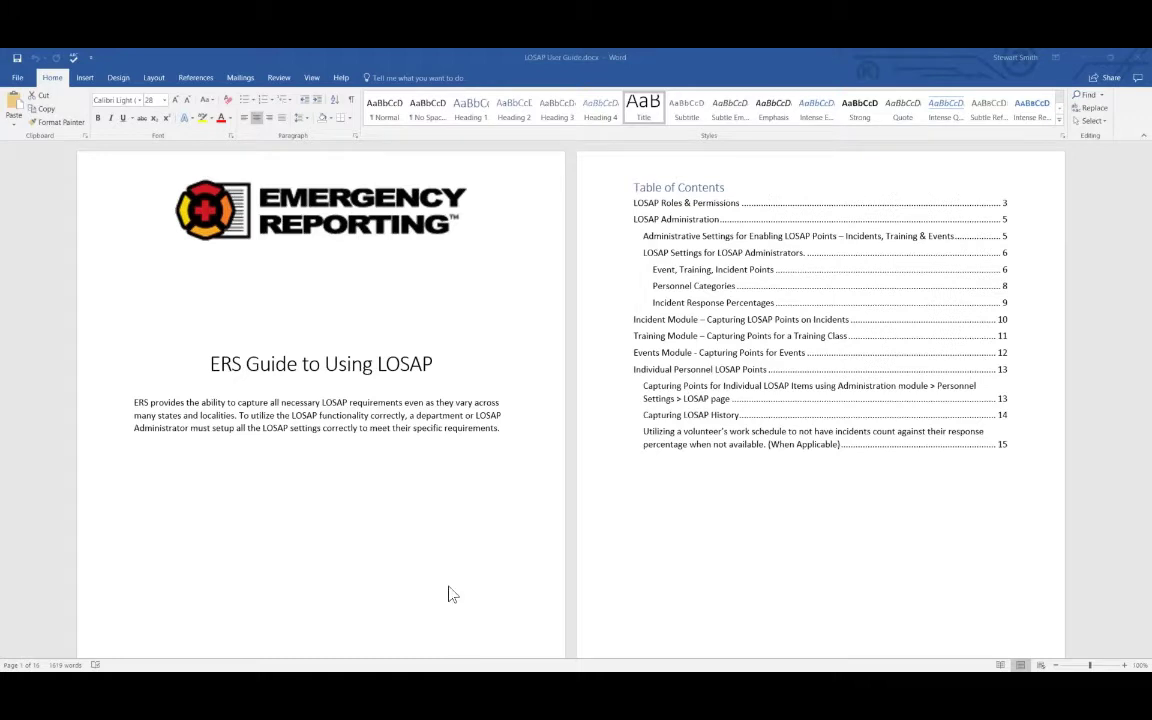
- Go to the LOSAP Roles & Permissions section of the user guide
scroll(447, 586, down, 4)
scroll(447, 586, down, 7)
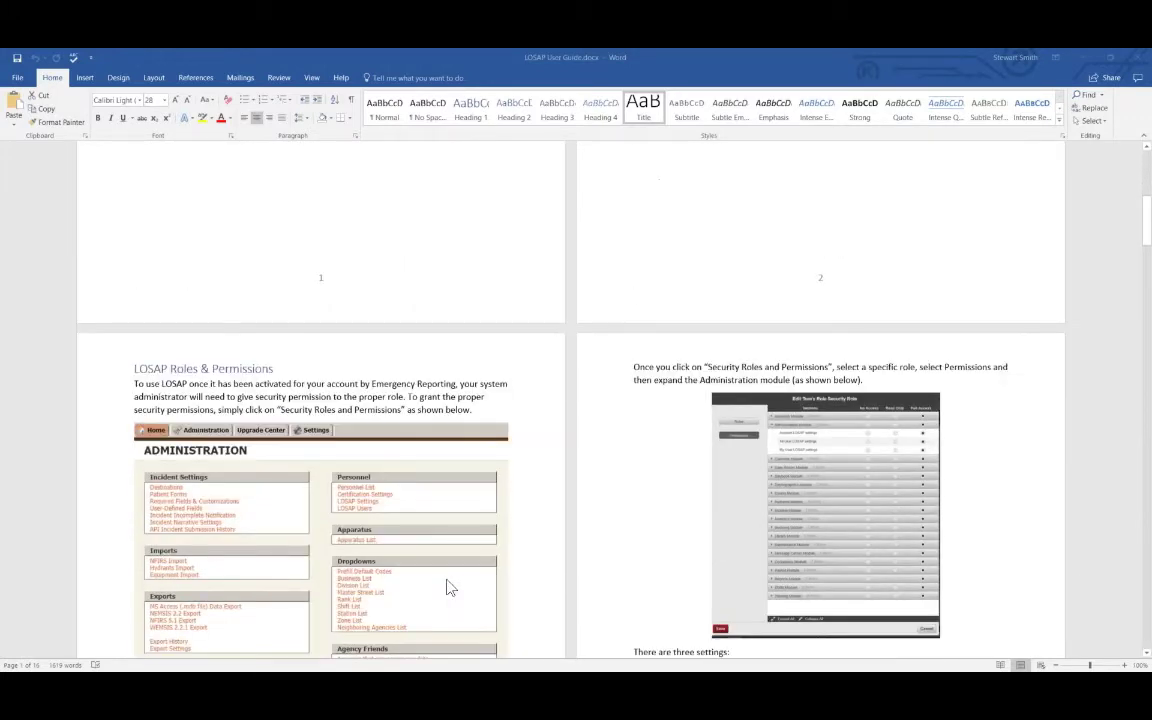
scroll(447, 588, down, 1)
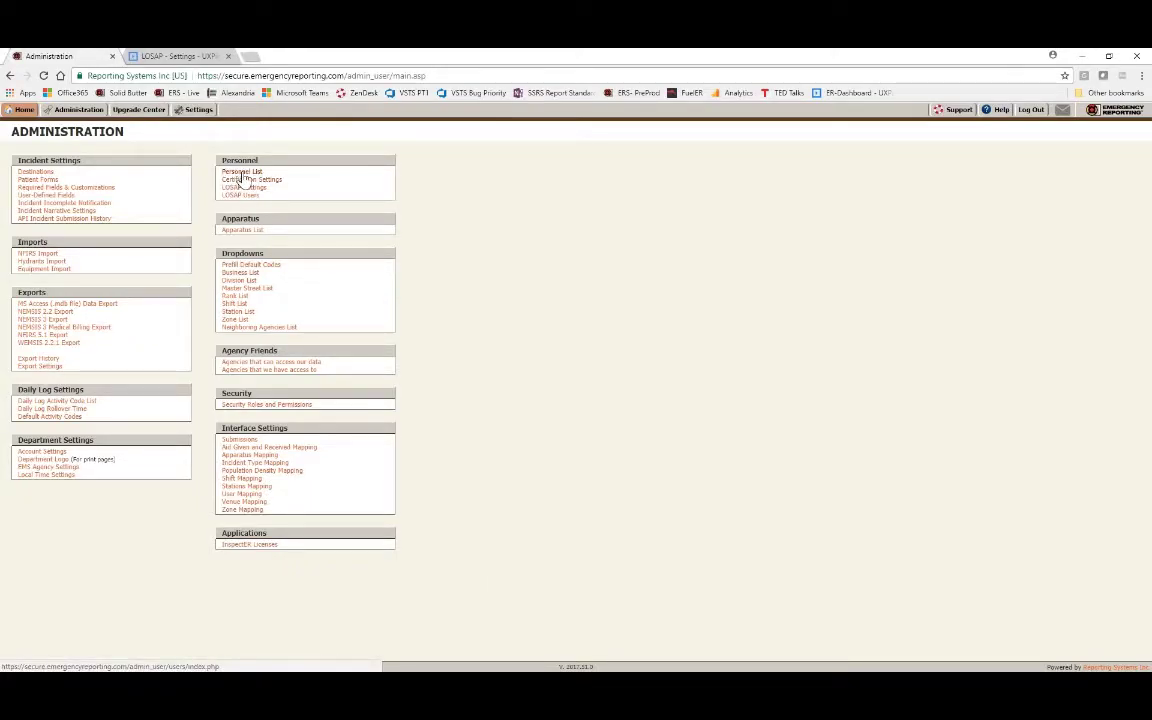
- In the Emergency Reporting site, view the security settings of the first person in the Personnel List, and return to Administration
click(241, 174)
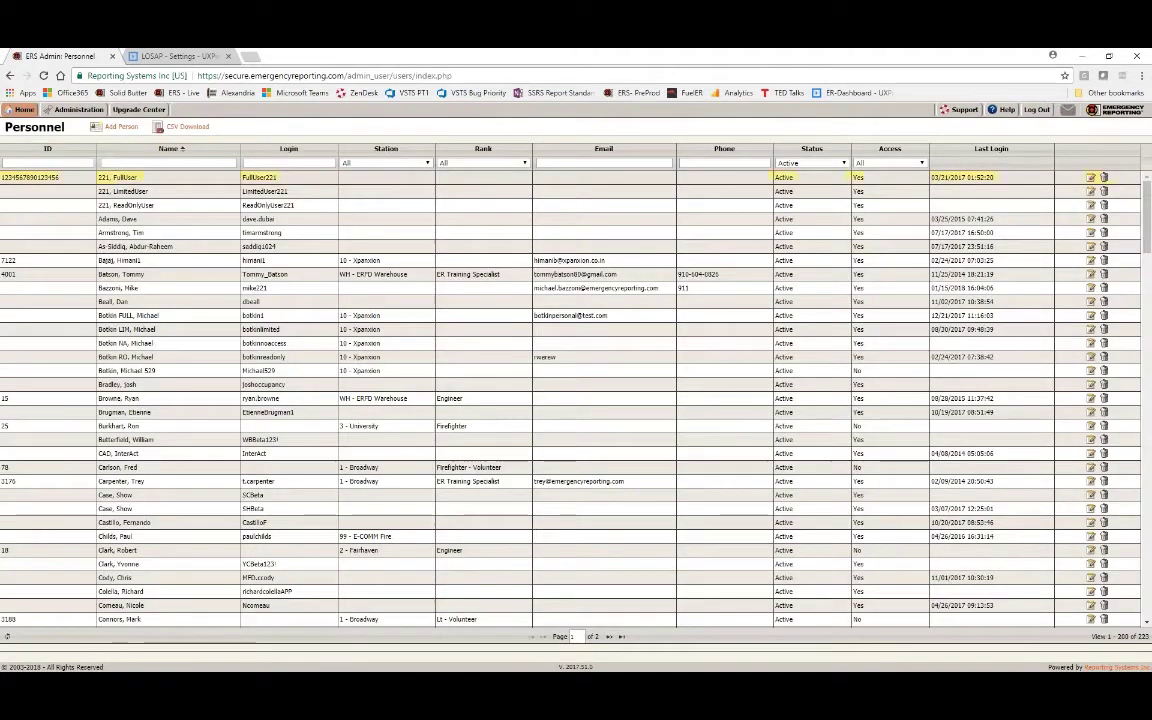
double_click(247, 177)
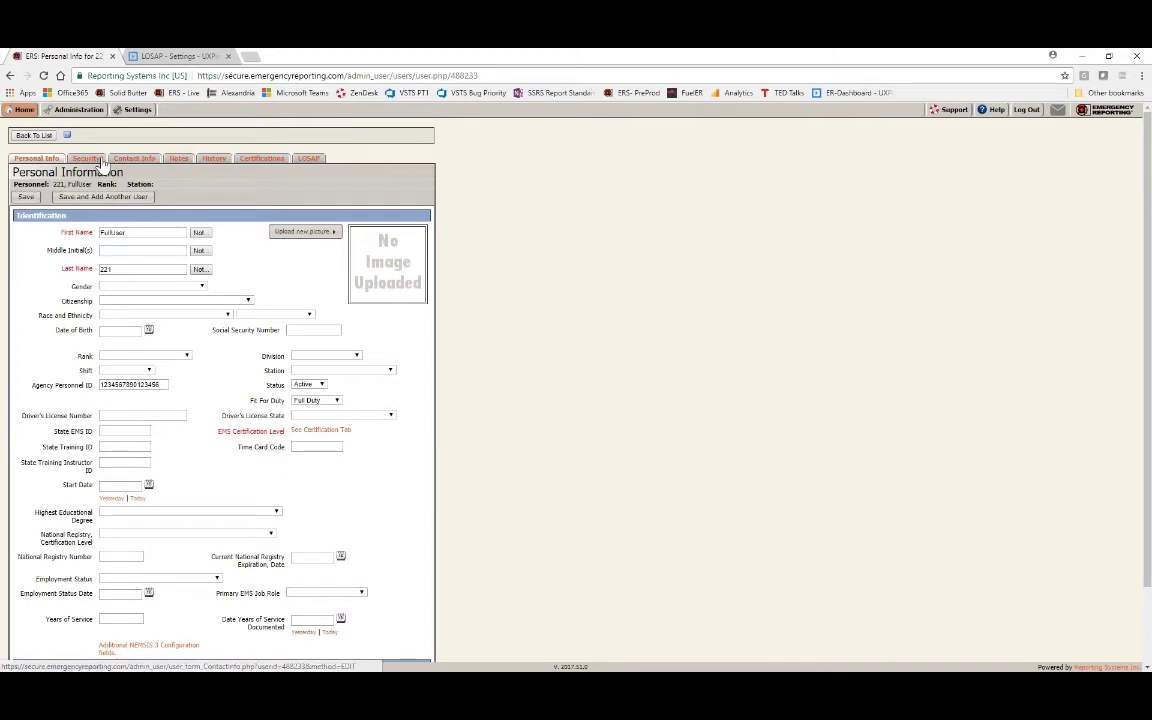
click(87, 160)
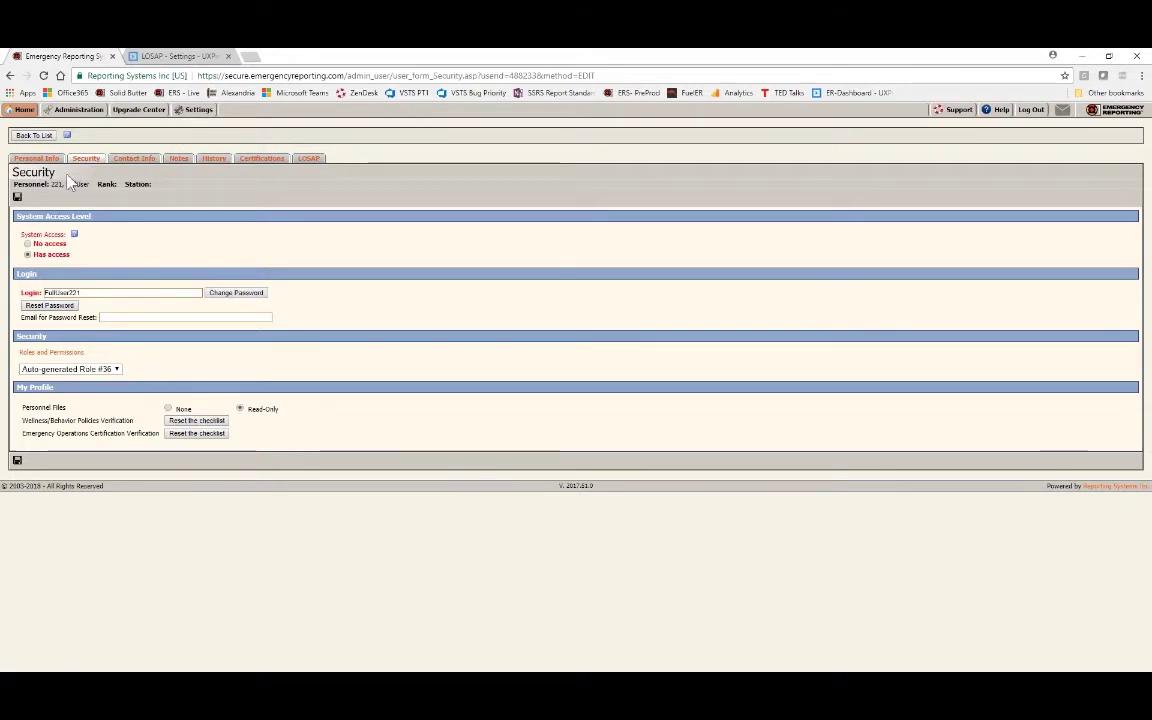
mouse_move(26, 112)
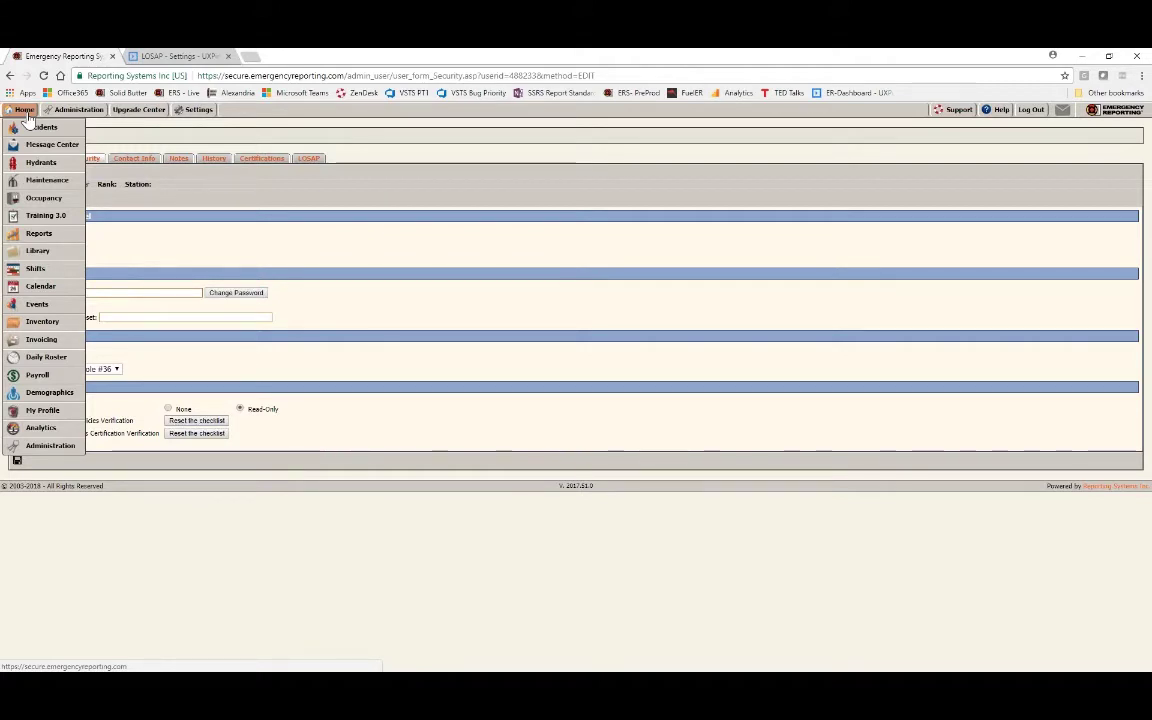
click(54, 449)
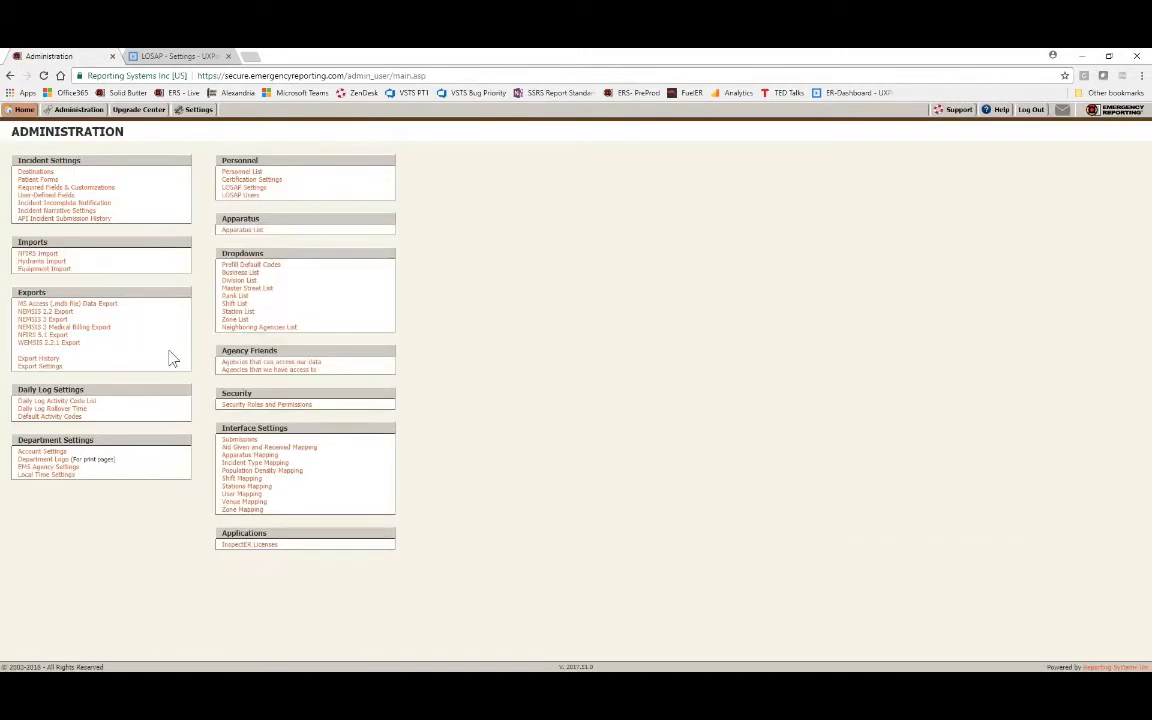
- Switch to the LOSAP User Guide in Word and display it one page across at 100% zoom
click(175, 56)
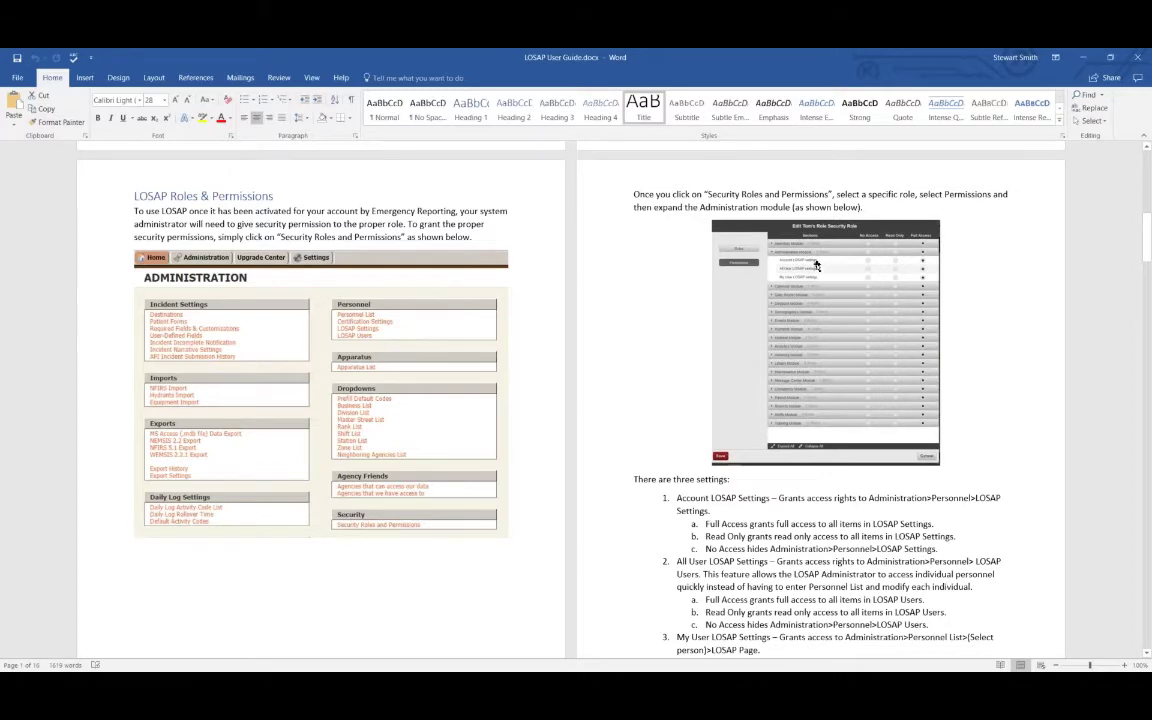
click(312, 77)
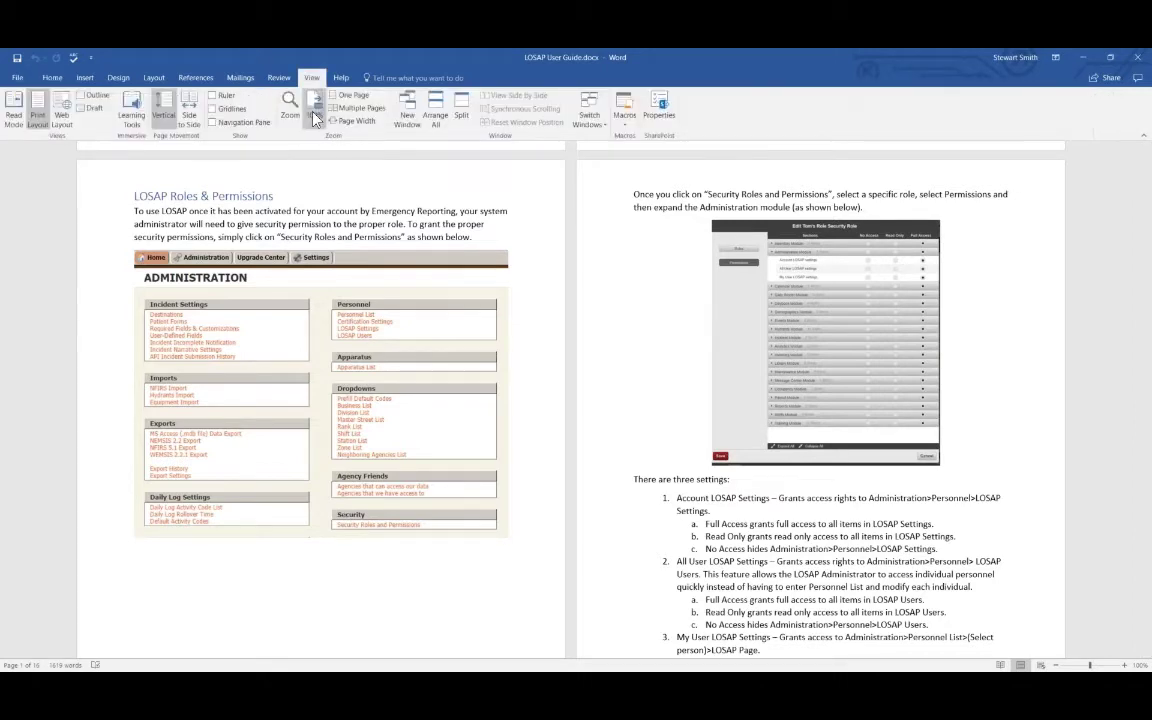
click(352, 96)
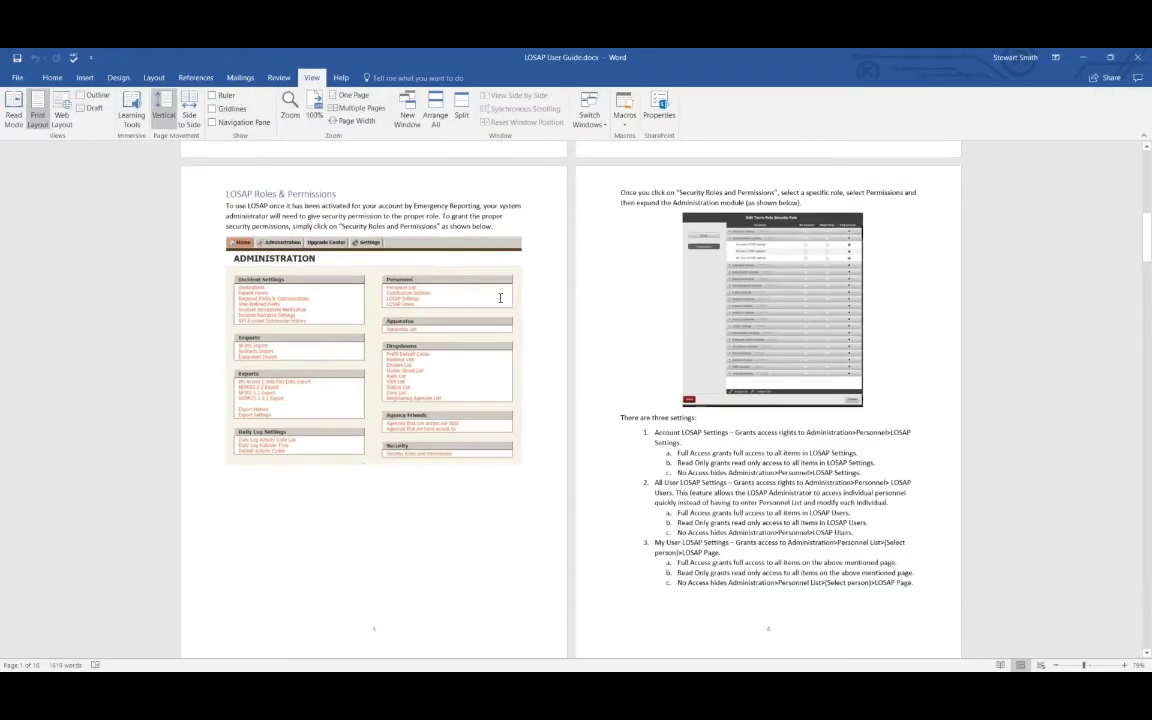
scroll(500, 297, down, 3)
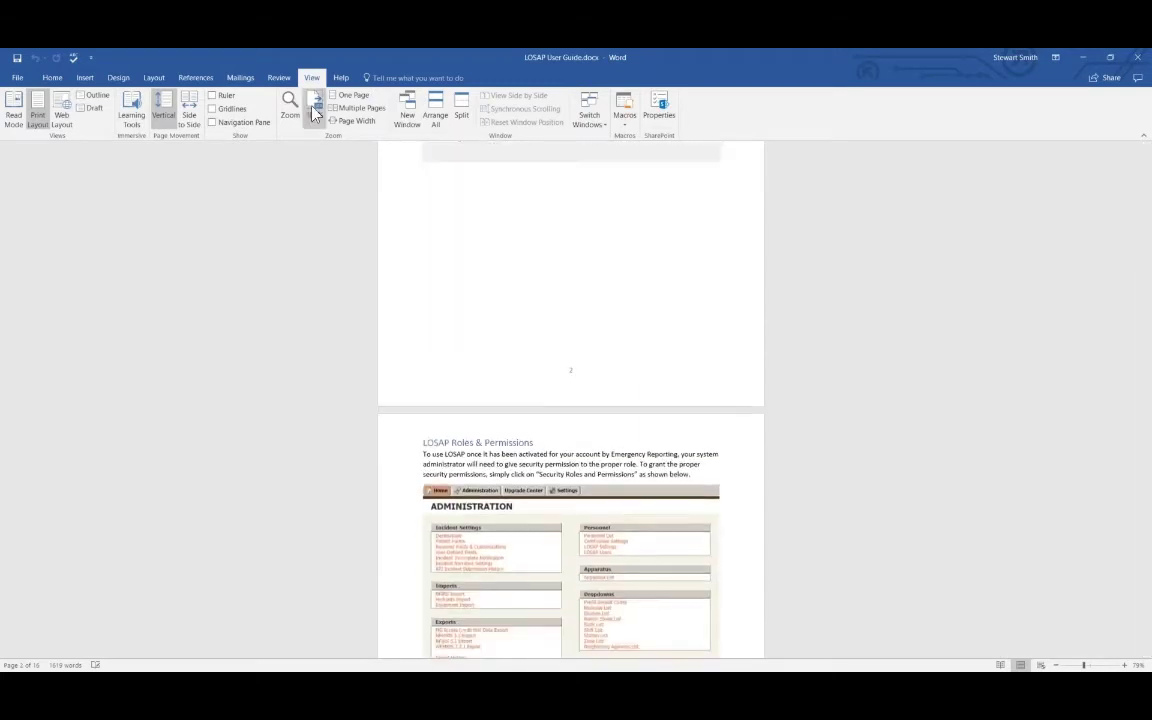
click(314, 113)
scroll(570, 400, down, 10)
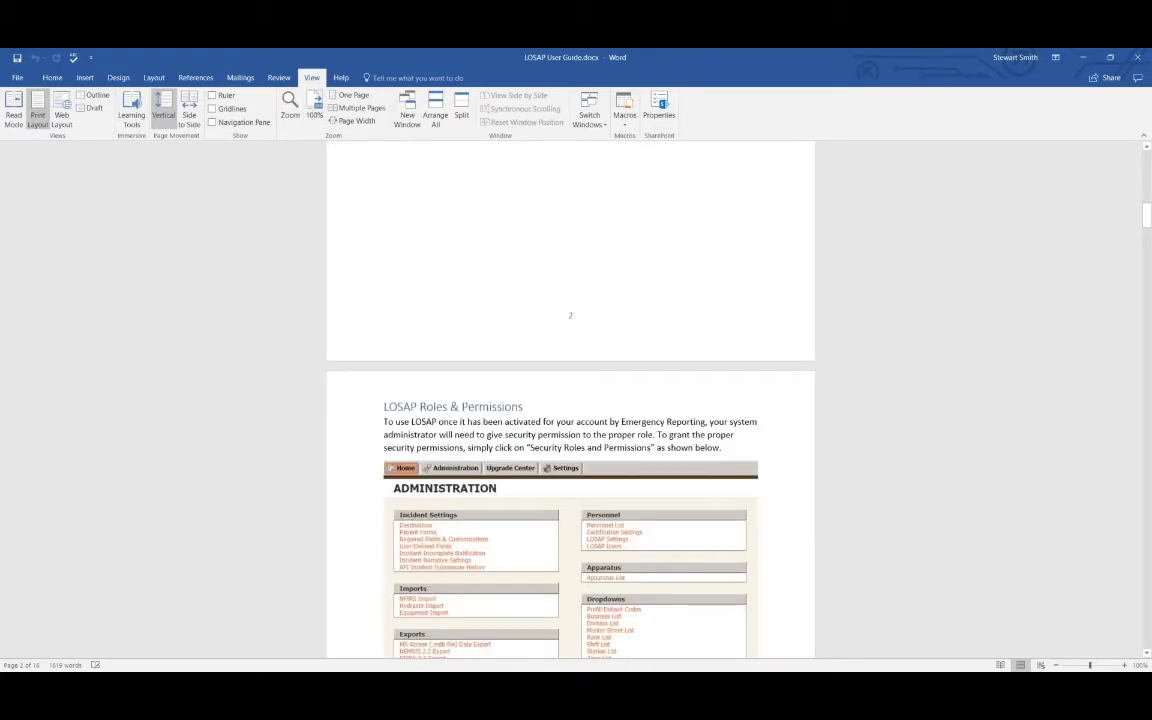
scroll(570, 400, down, 2)
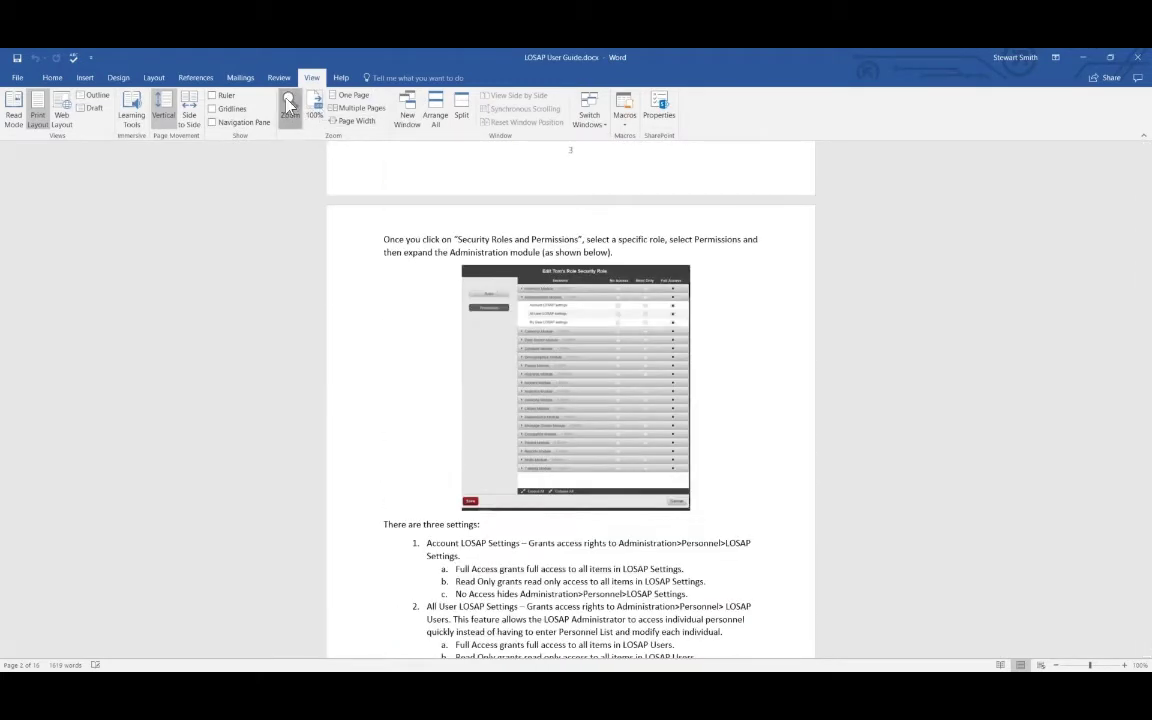
- Zoom the guide to 200% and examine the Administration module permissions in the security role screenshot
click(290, 105)
click(457, 284)
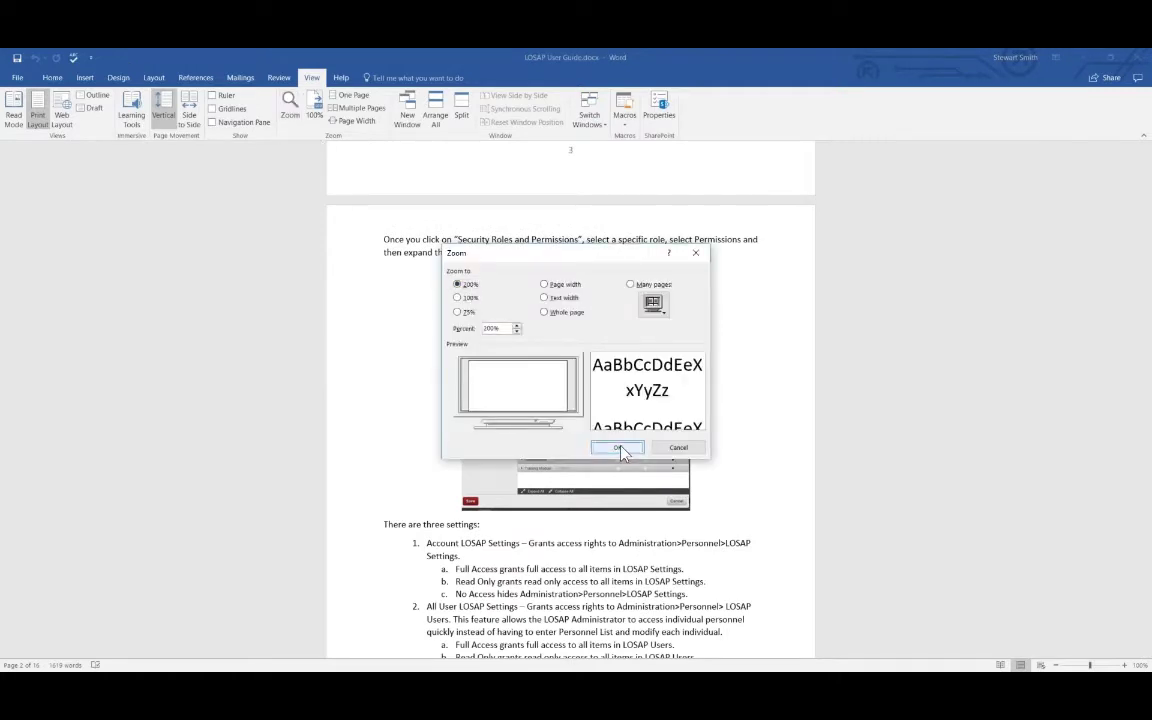
click(617, 447)
scroll(833, 473, down, 1)
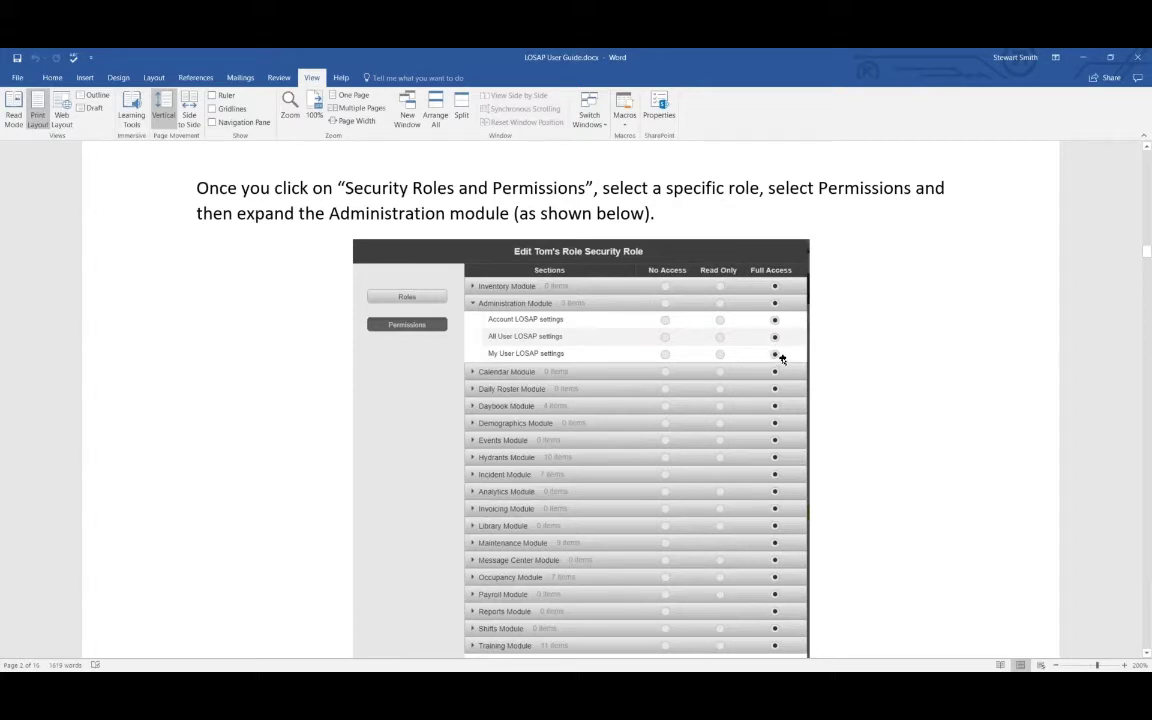
- Read the guide's three LOSAP permission settings and the section on enabling points, and return the zoom to 100%
scroll(781, 358, down, 5)
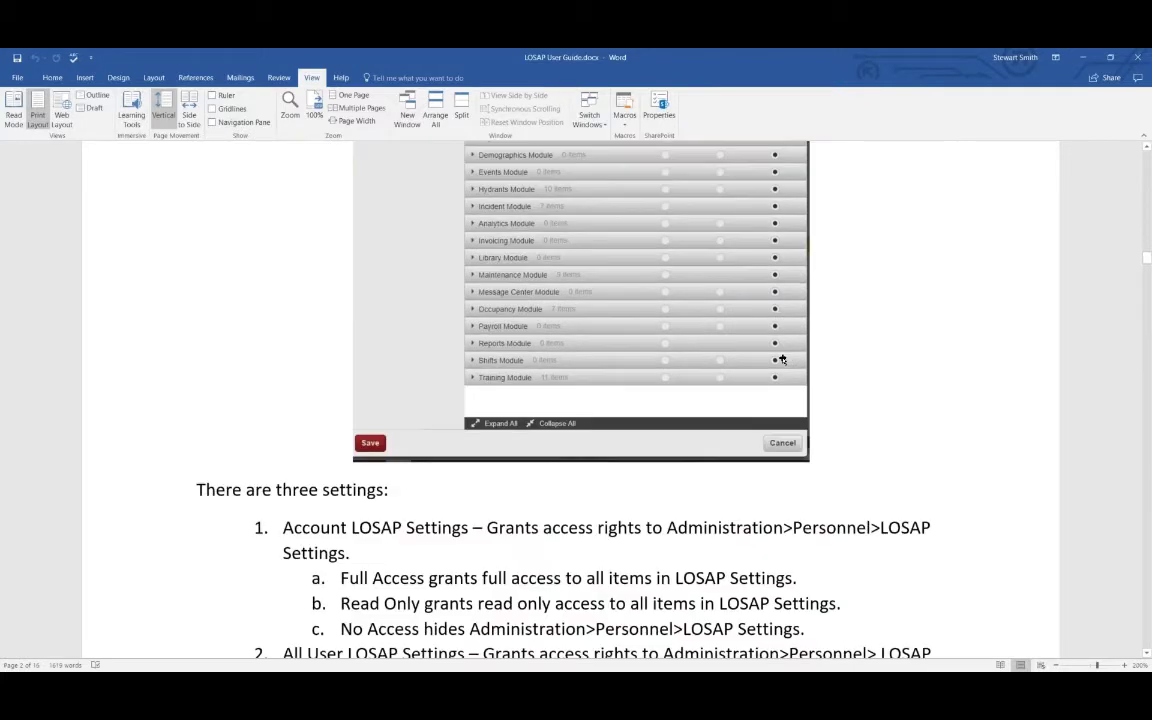
scroll(783, 360, down, 1)
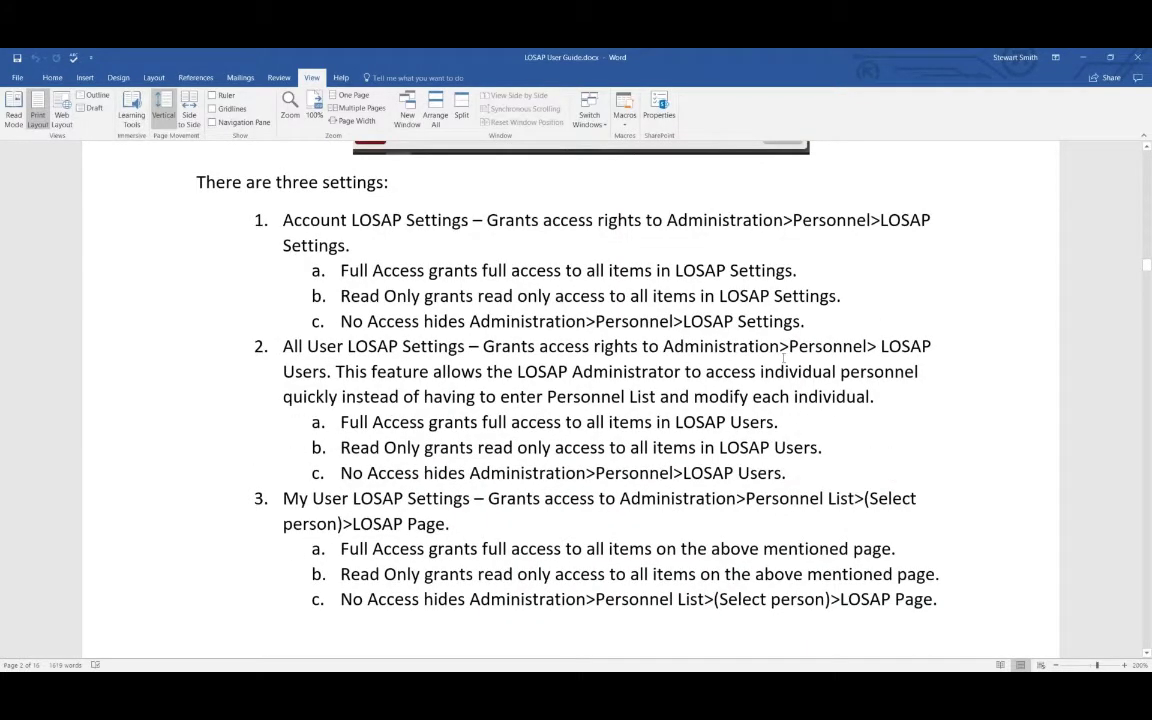
scroll(783, 358, down, 8)
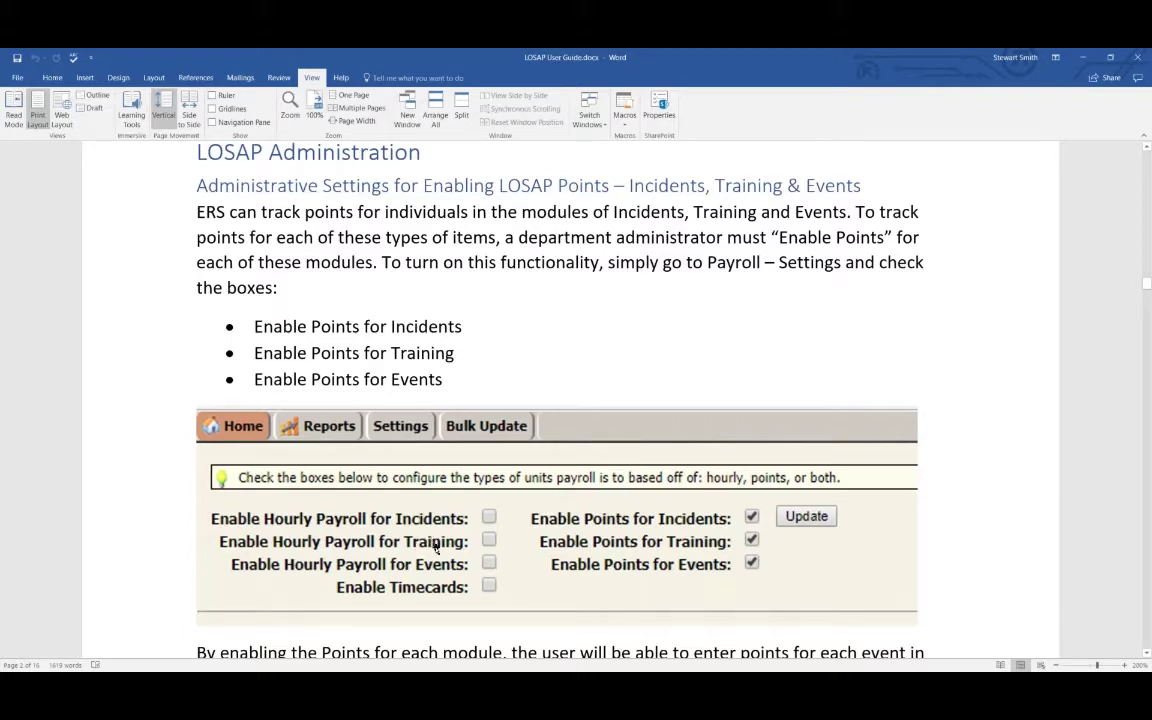
click(315, 108)
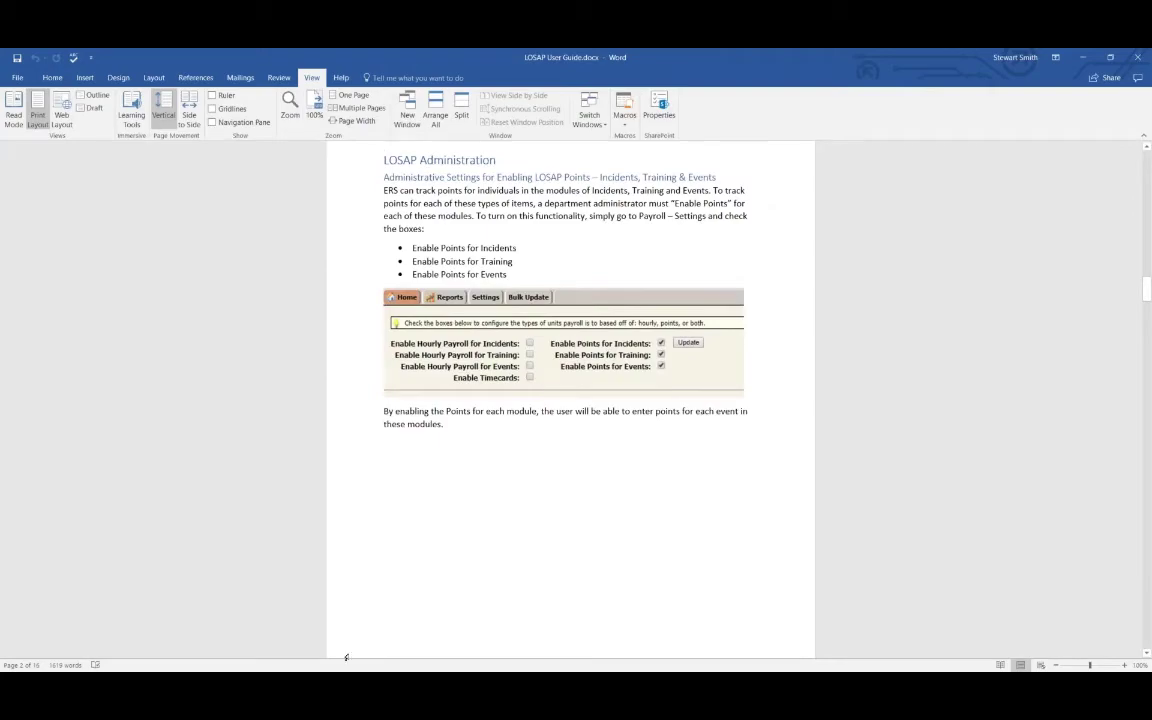
click(345, 690)
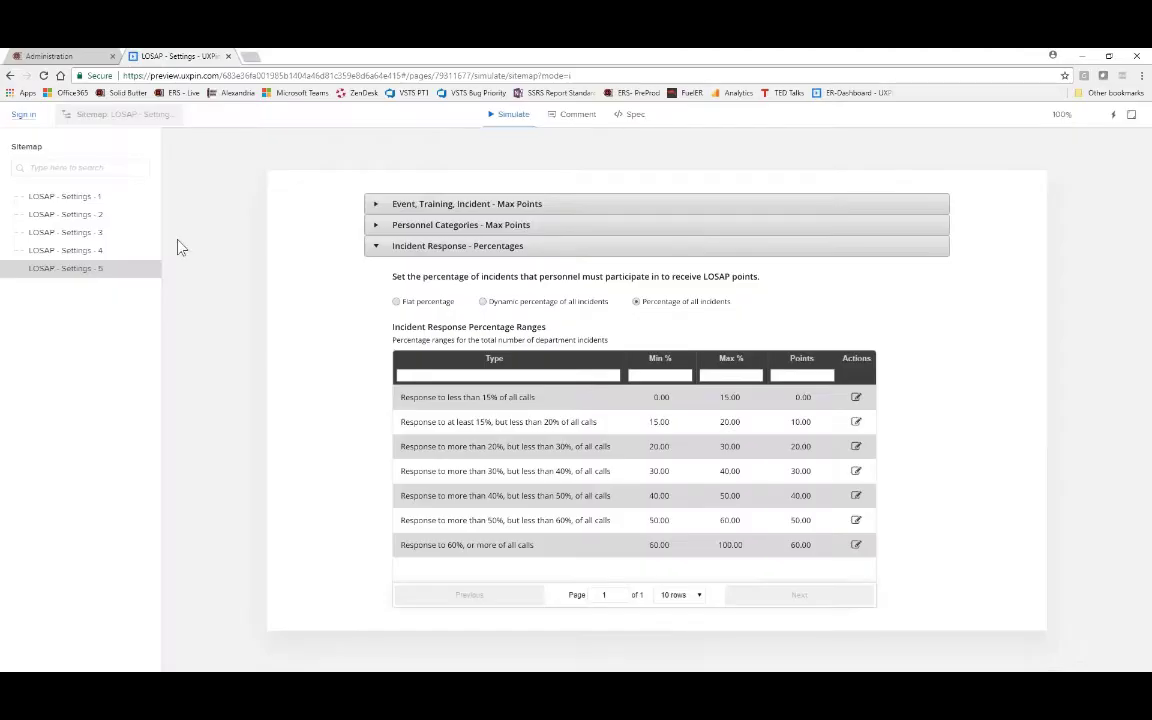
click(58, 55)
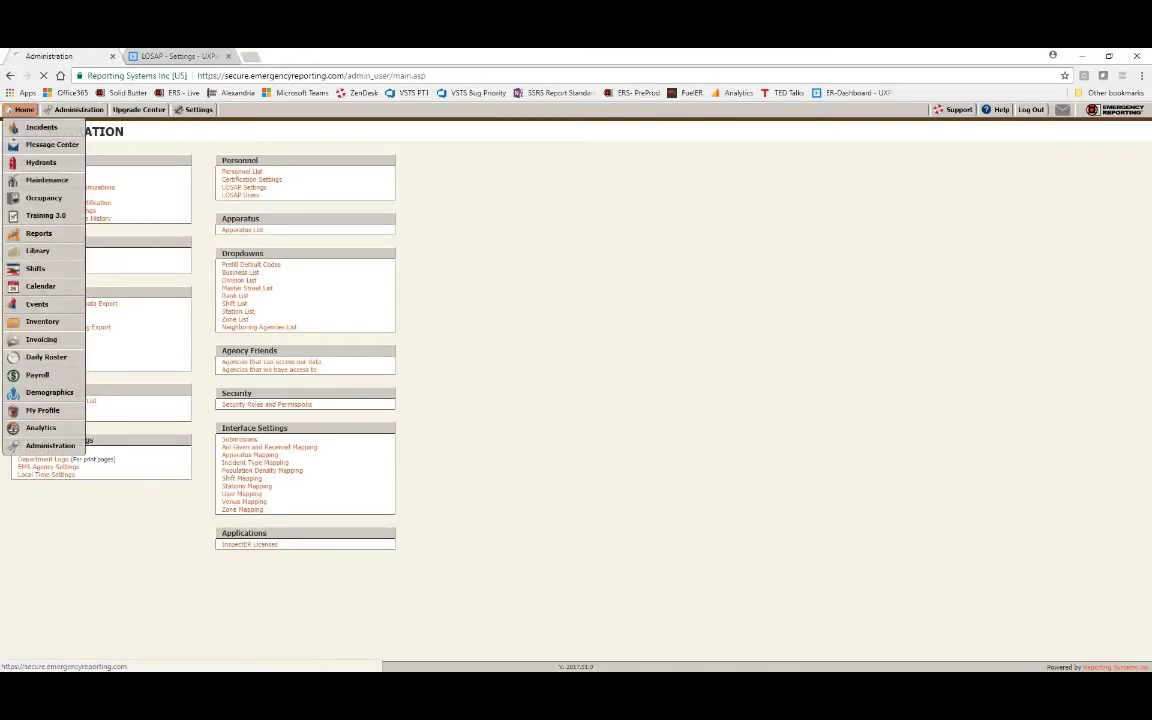
click(24, 109)
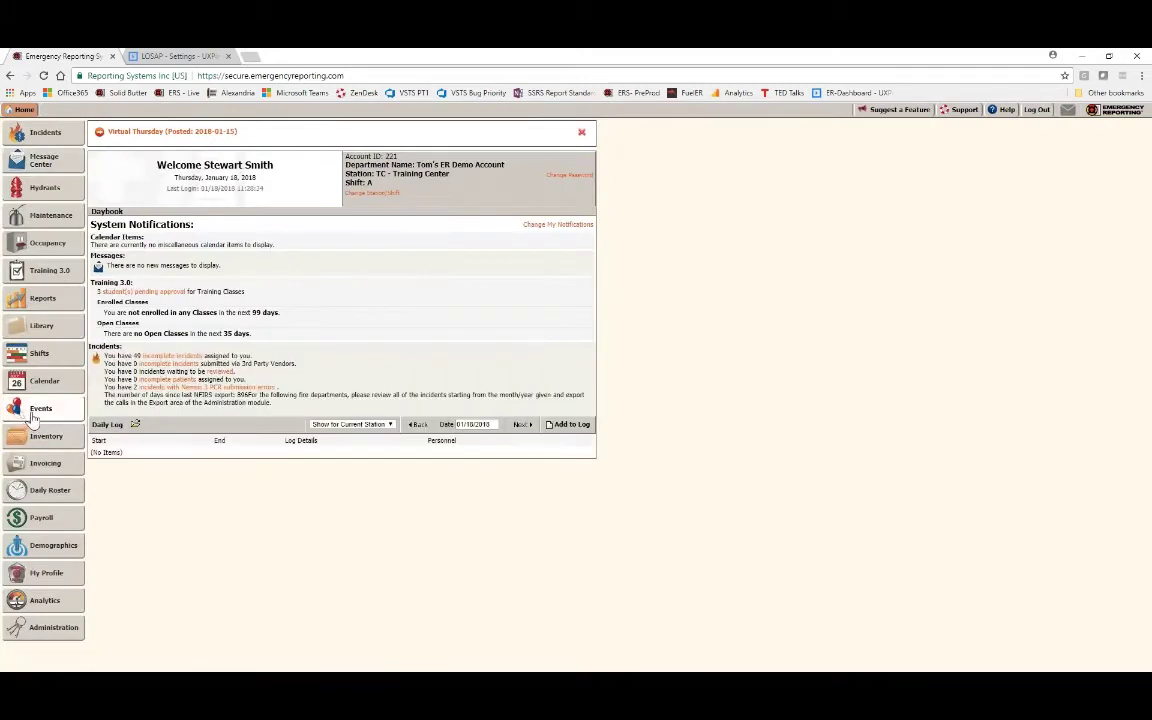
click(39, 407)
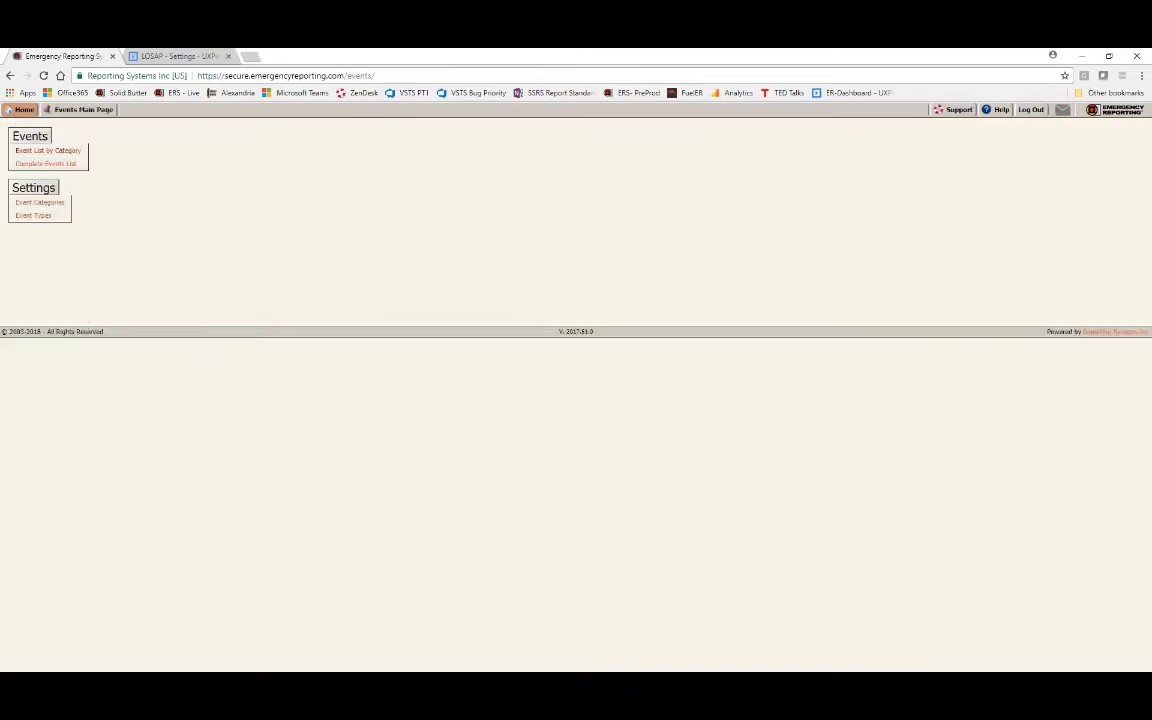
click(84, 112)
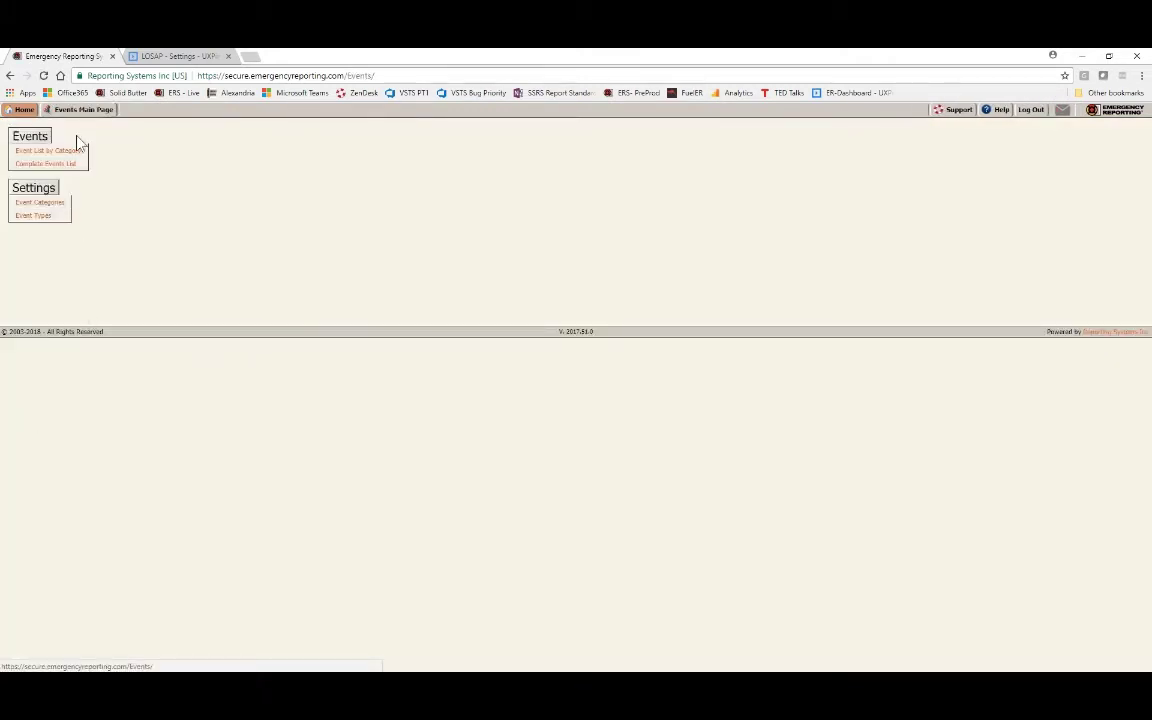
click(155, 54)
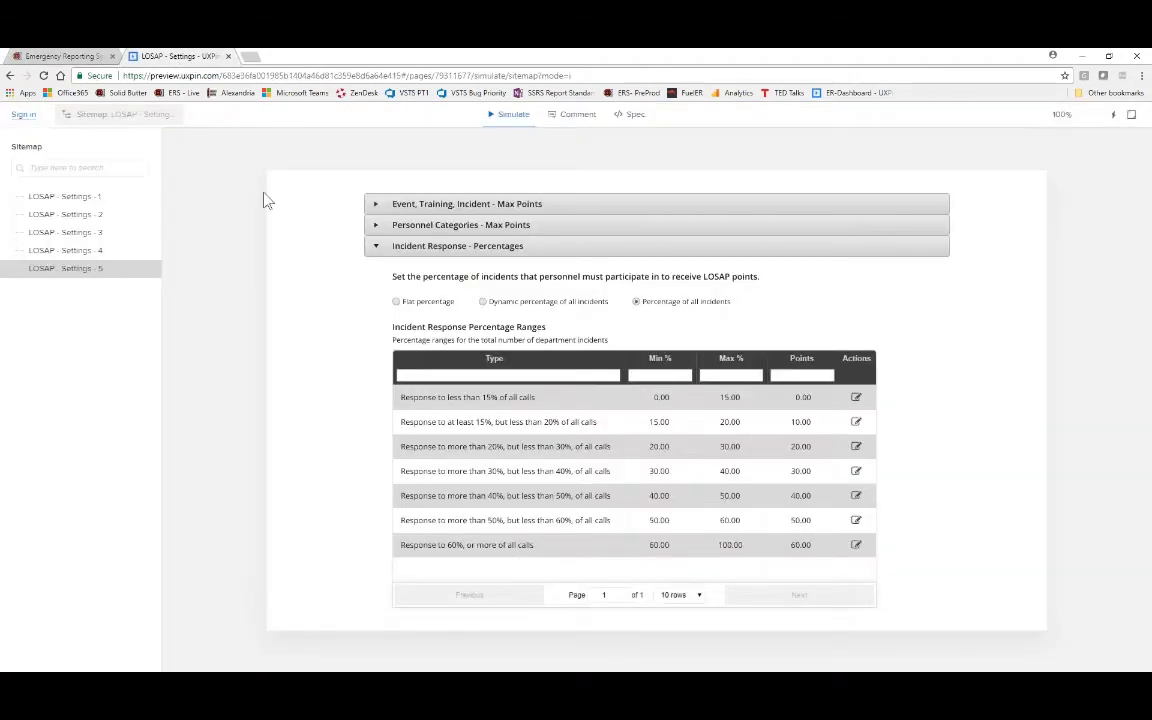
key(alt+Tab)
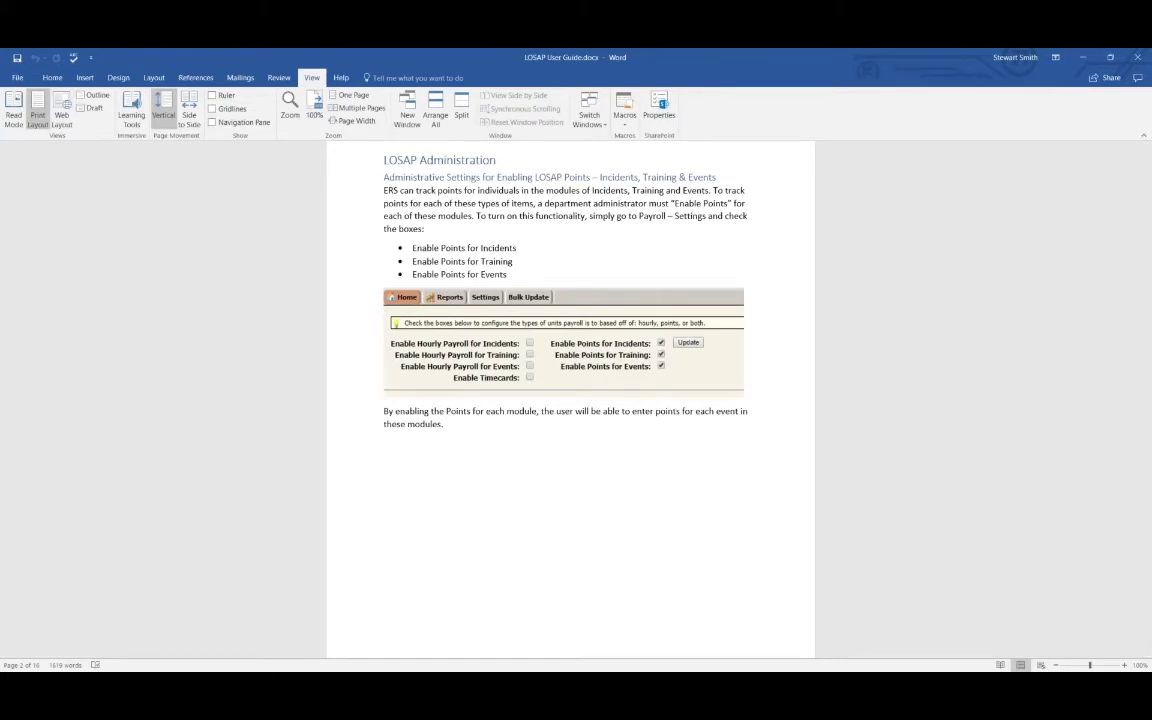
key(alt+Tab)
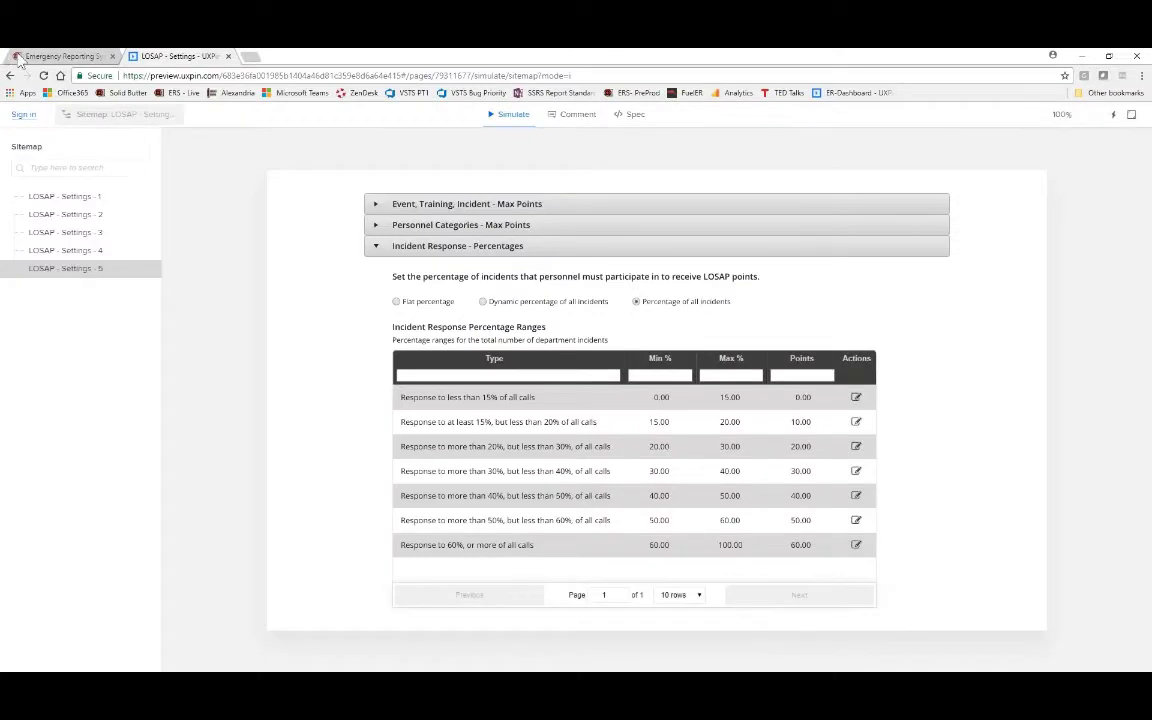
- In the Emergency Reporting site, review the Enable Points options in the Payroll settings and return to the home page
key(ctrl+1)
click(24, 109)
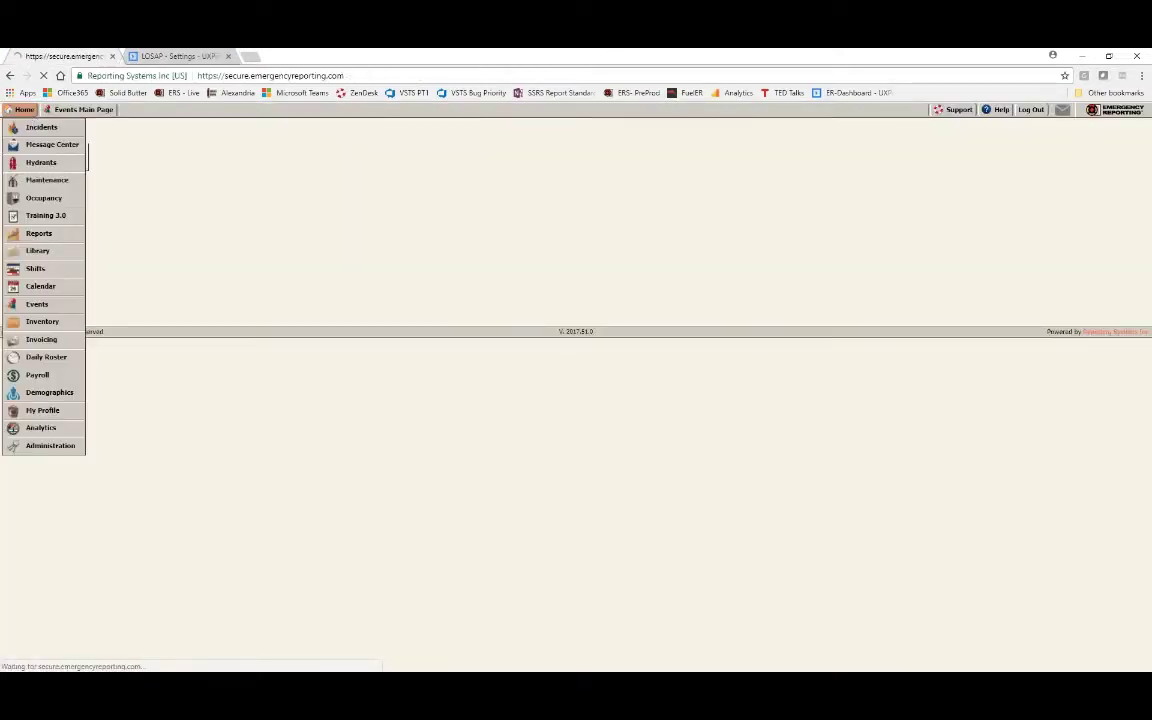
click(42, 517)
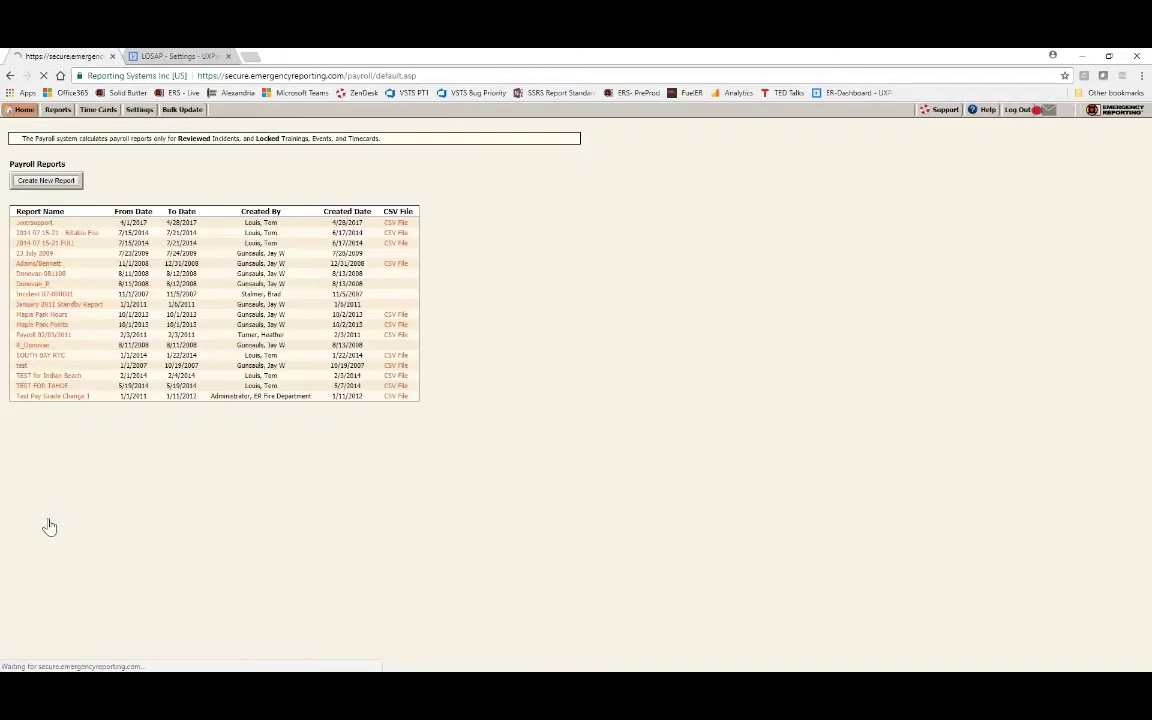
click(148, 109)
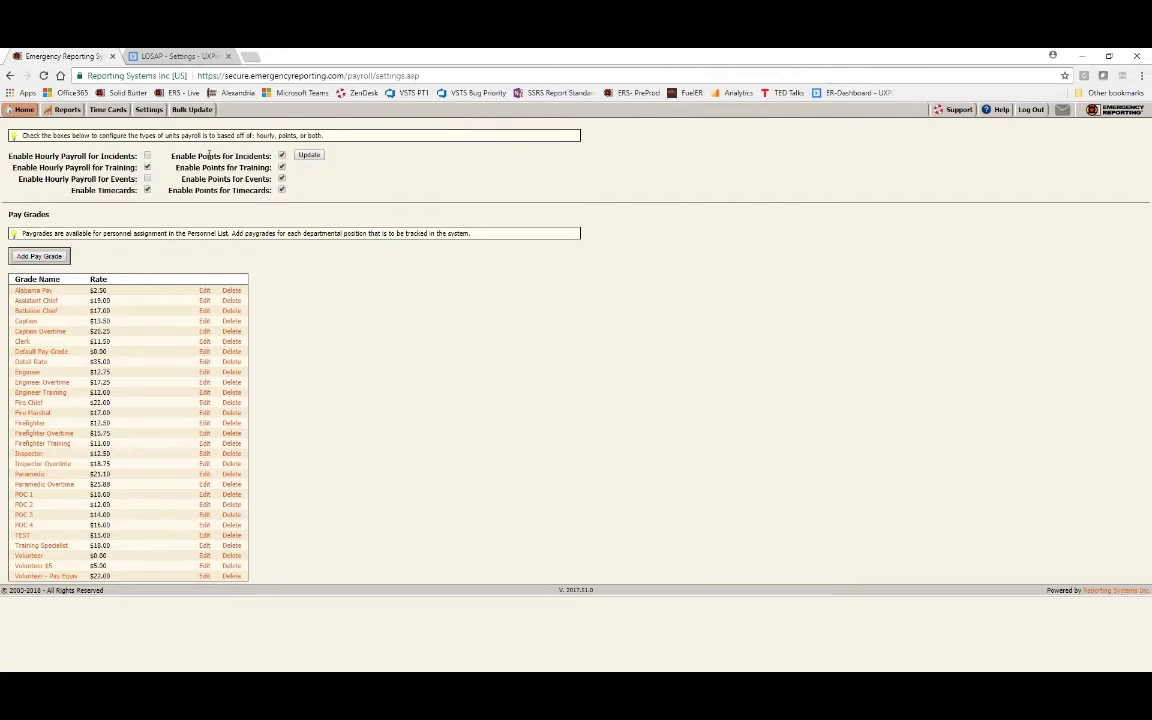
mouse_move(25, 113)
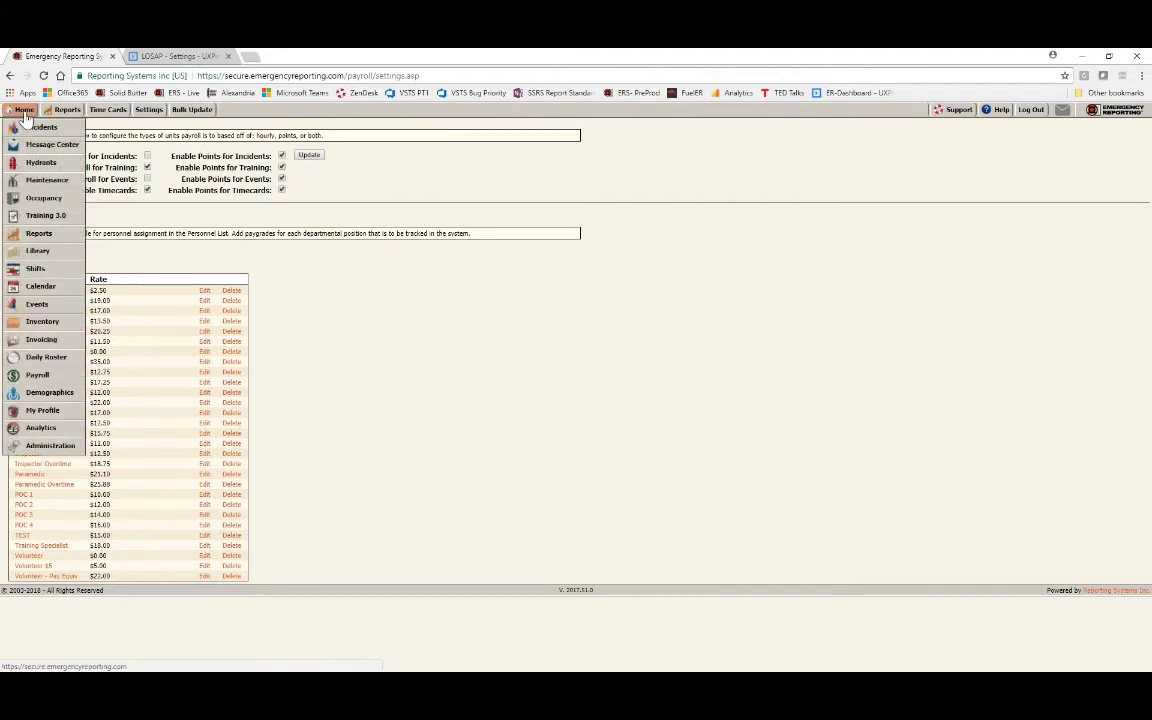
click(25, 110)
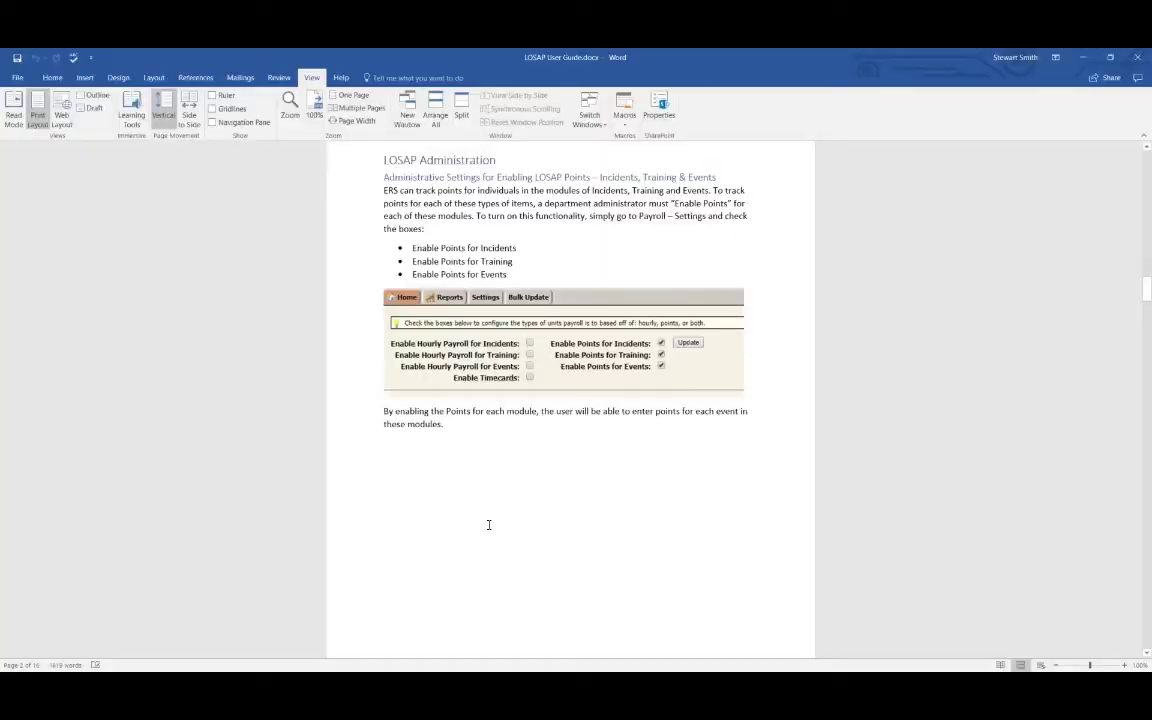
- Check the guide's LOSAP Settings for LOSAP Administrators section, and open the Administration module in the Emergency Reporting site
scroll(489, 525, down, 6)
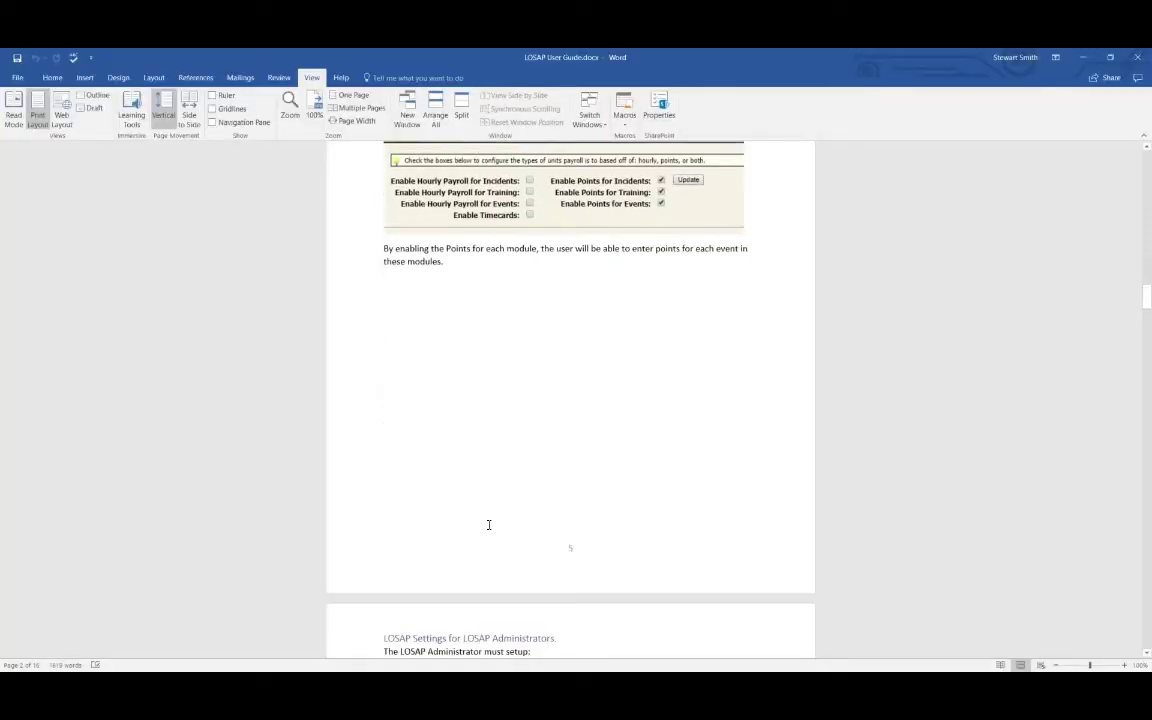
scroll(489, 525, down, 3)
scroll(570, 400, down, 4)
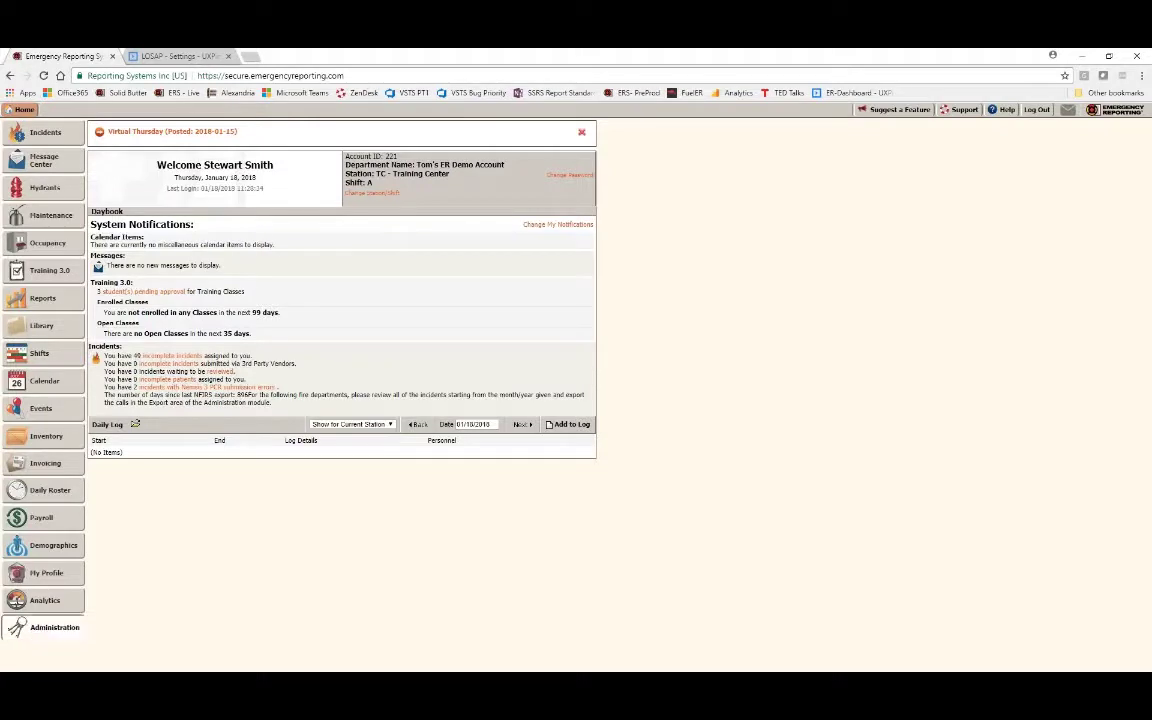
click(48, 626)
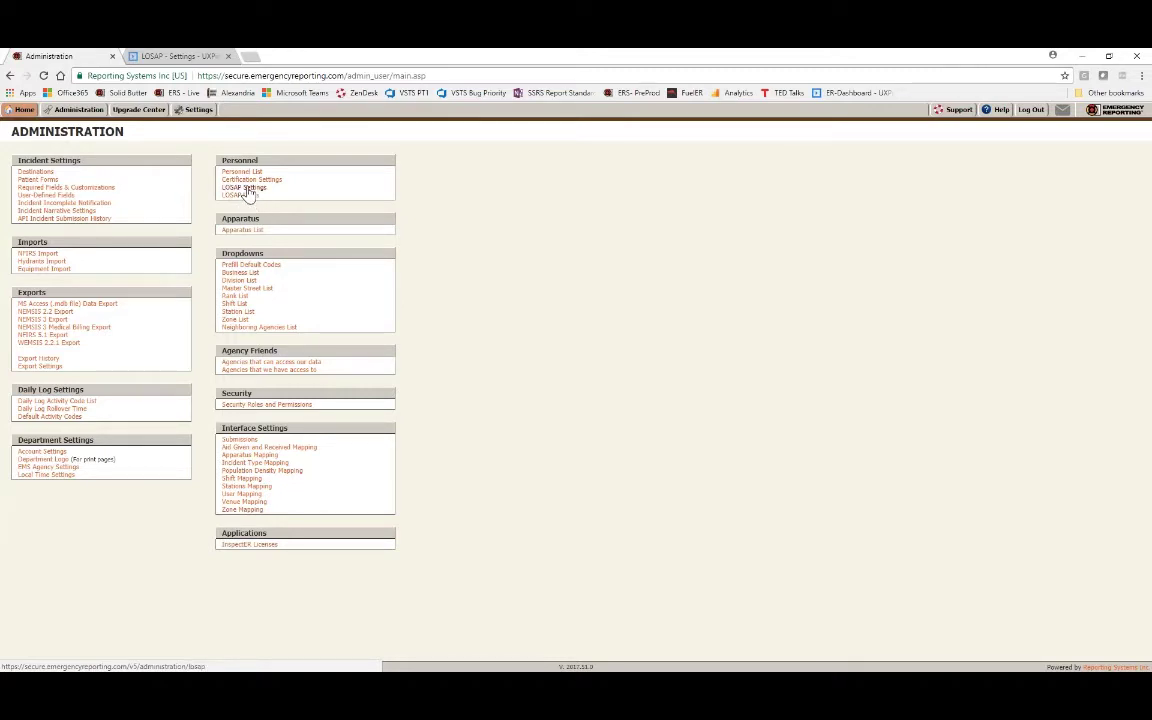
- In the LOSAP settings for 2017, set the Incident category's maximum LOSAP points to 25
click(246, 188)
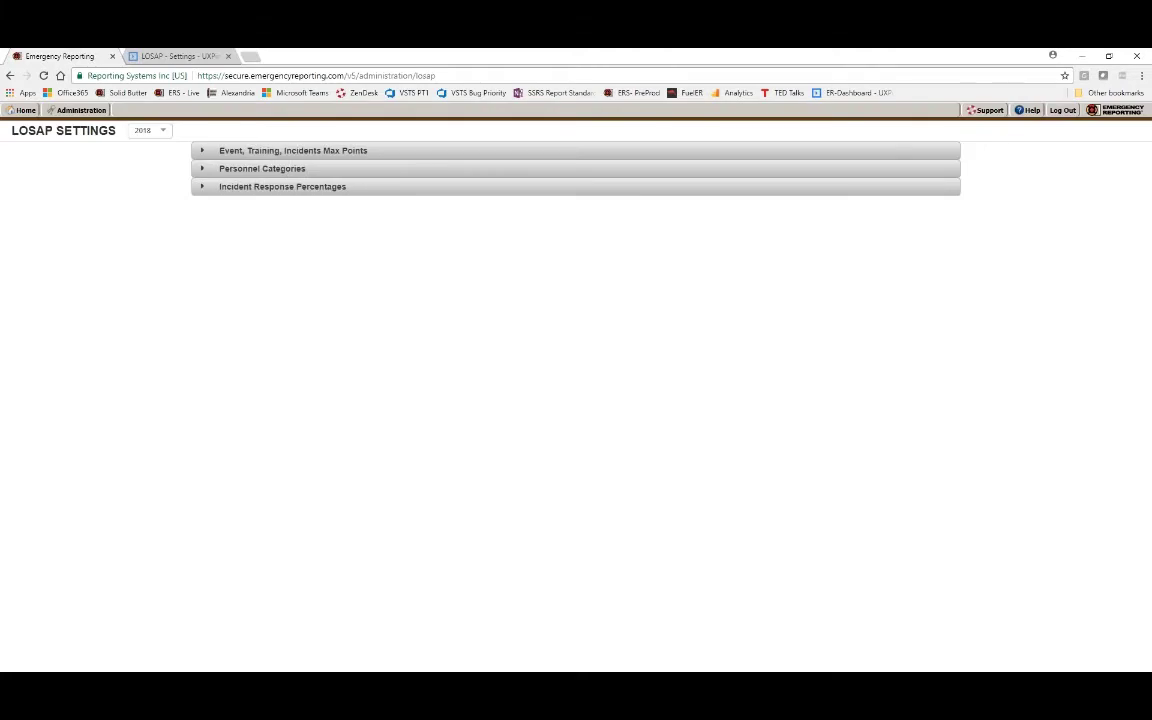
click(155, 132)
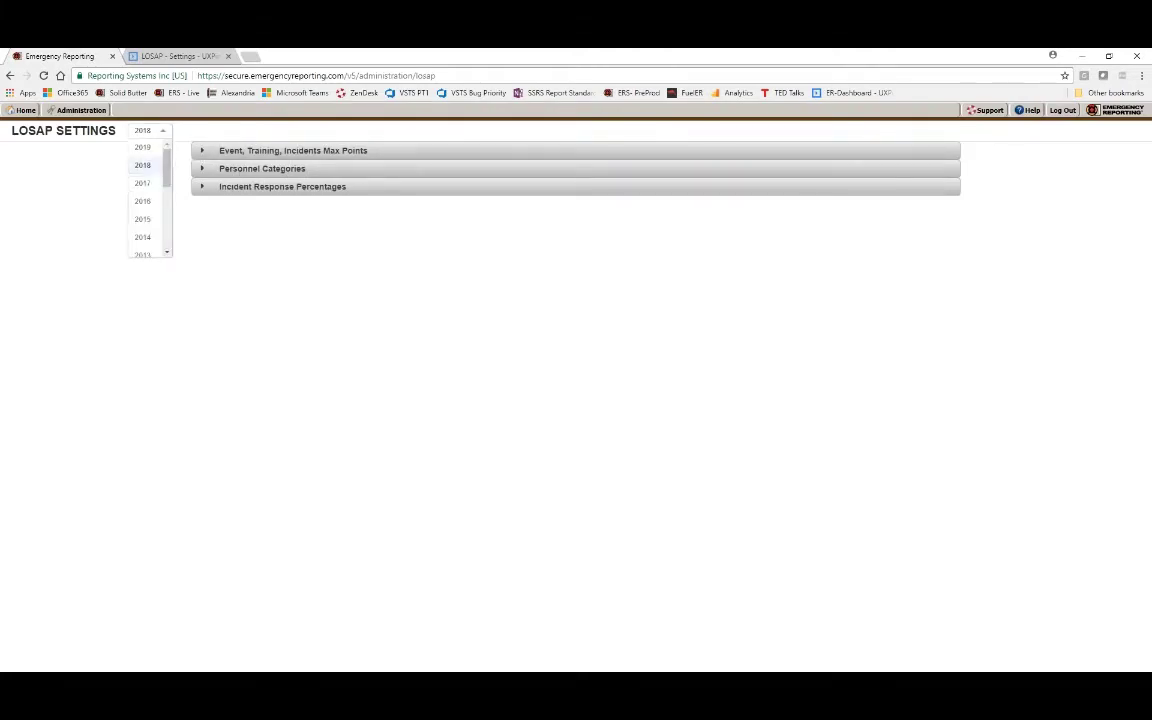
click(132, 166)
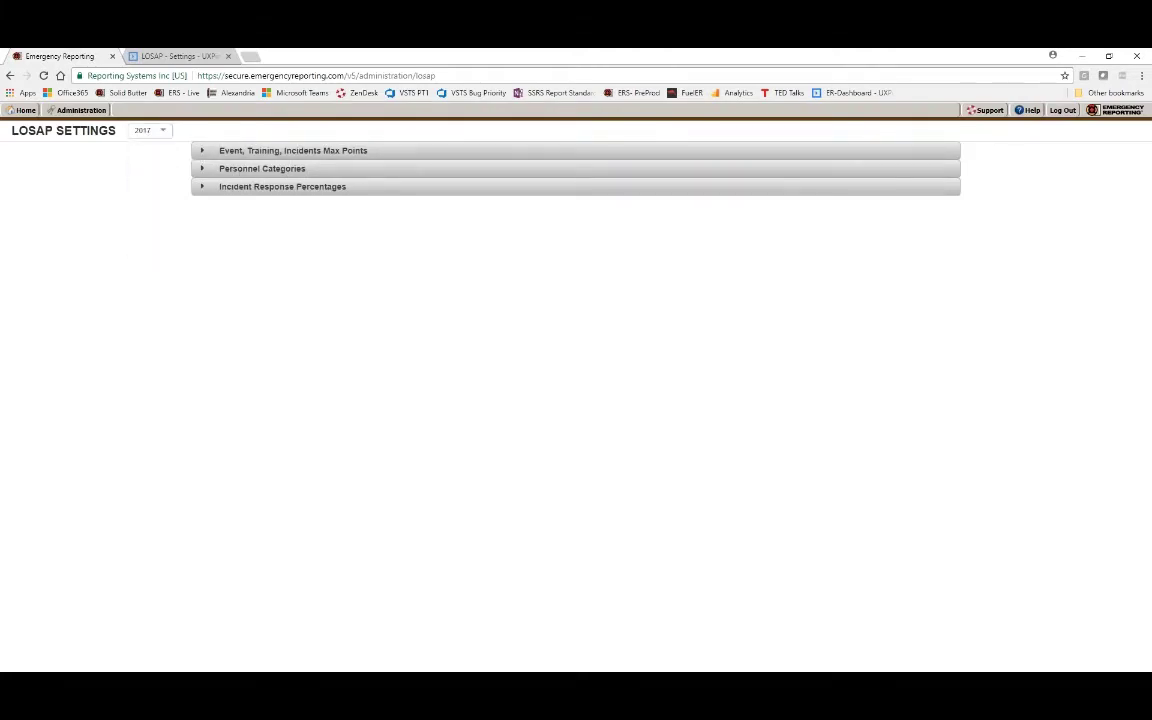
click(196, 150)
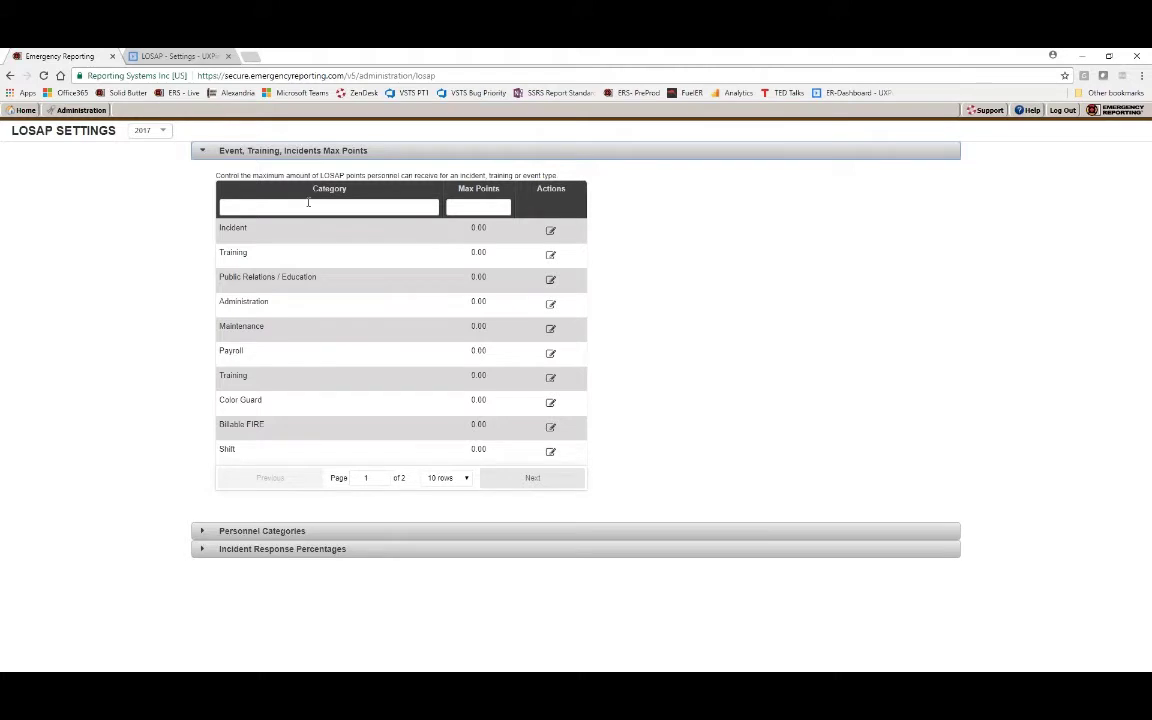
click(550, 231)
drag(573, 392, 528, 392)
text(25)
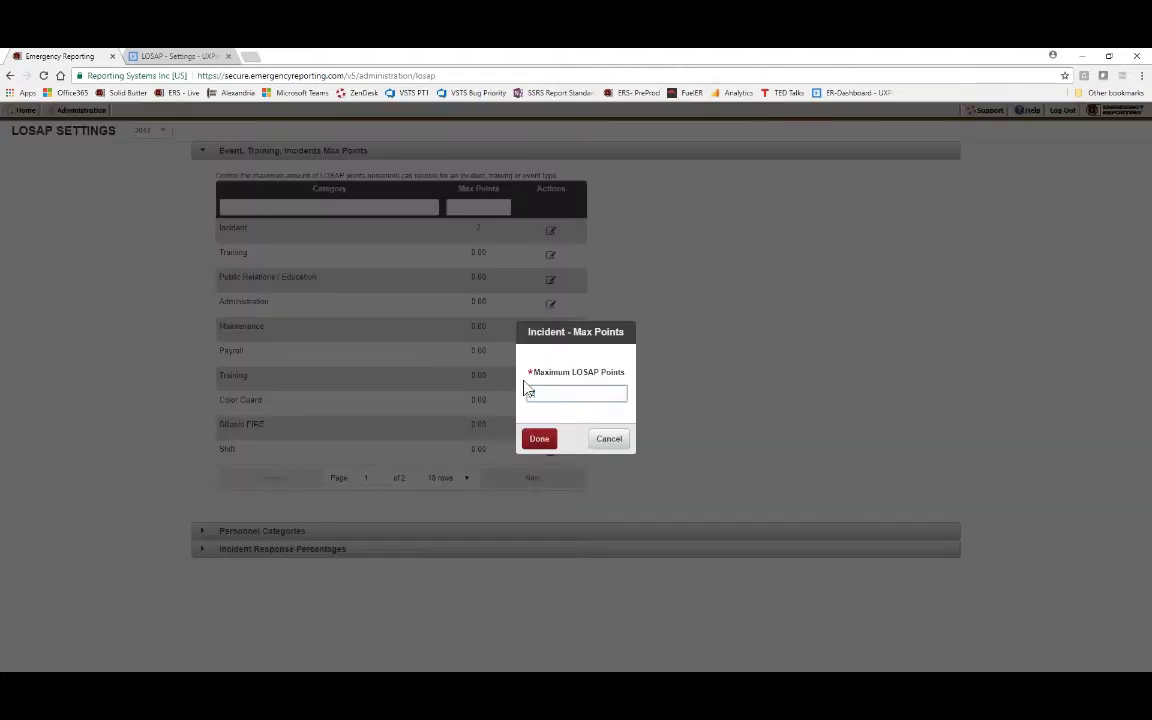
click(539, 438)
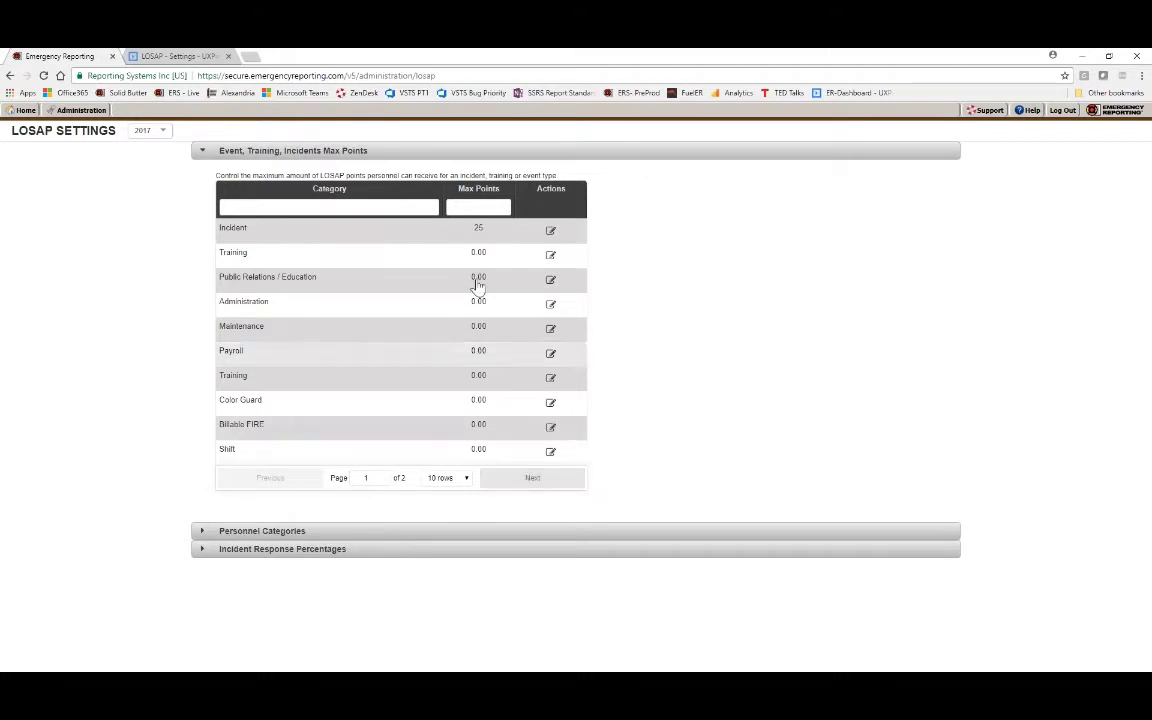
- Set the maximum LOSAP points to 20 for the Training category directly below Incident
click(327, 265)
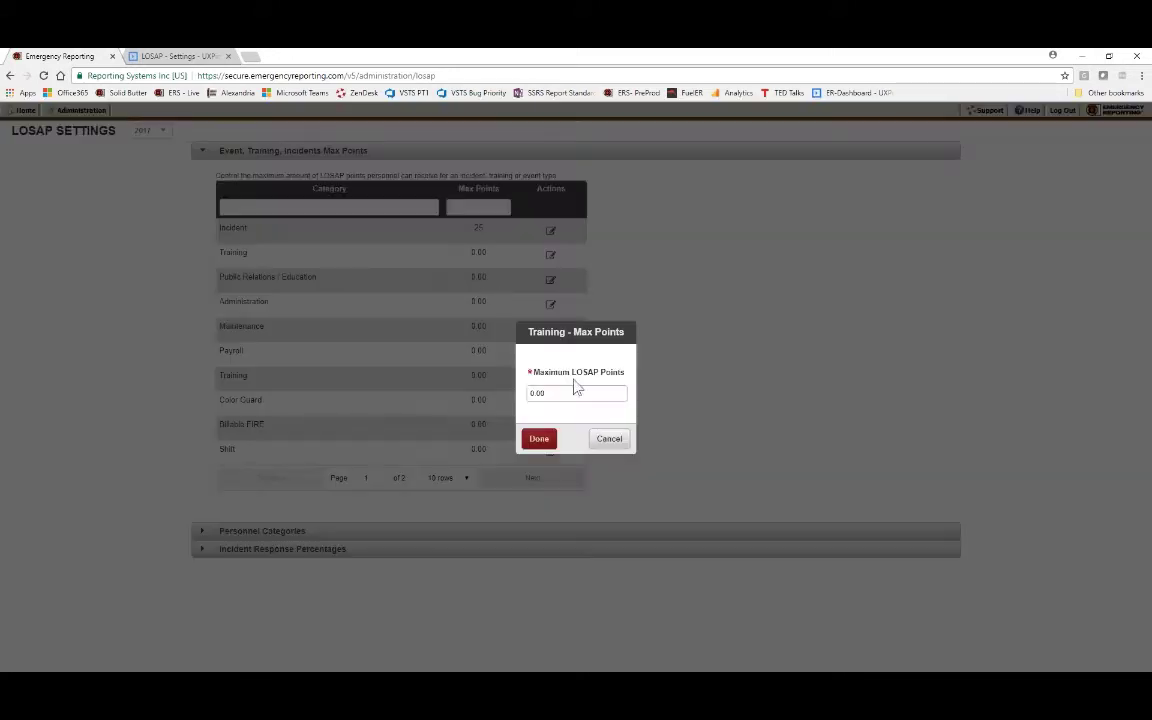
double_click(570, 393)
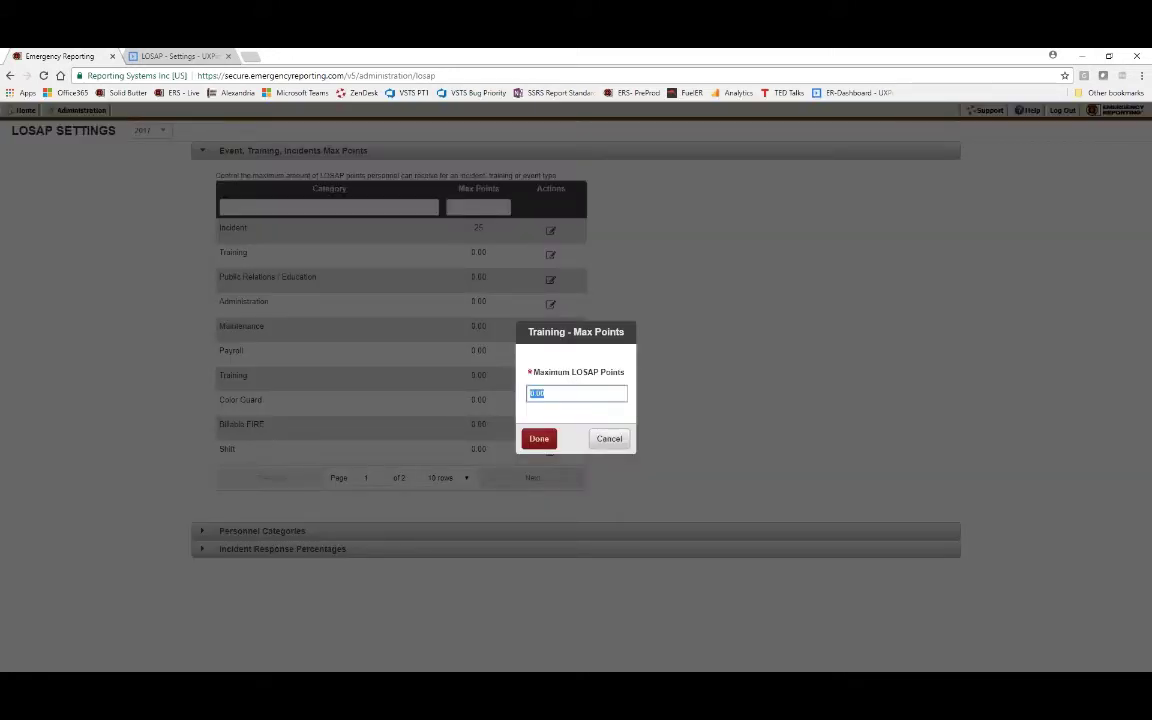
text(20)
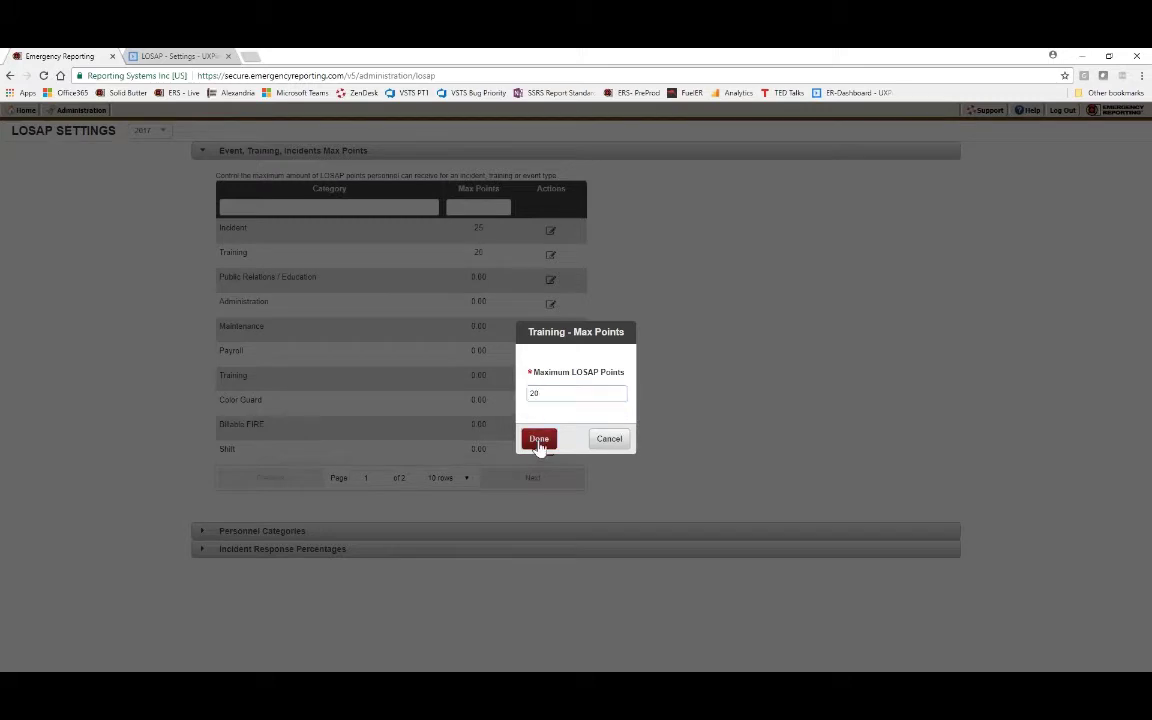
click(539, 440)
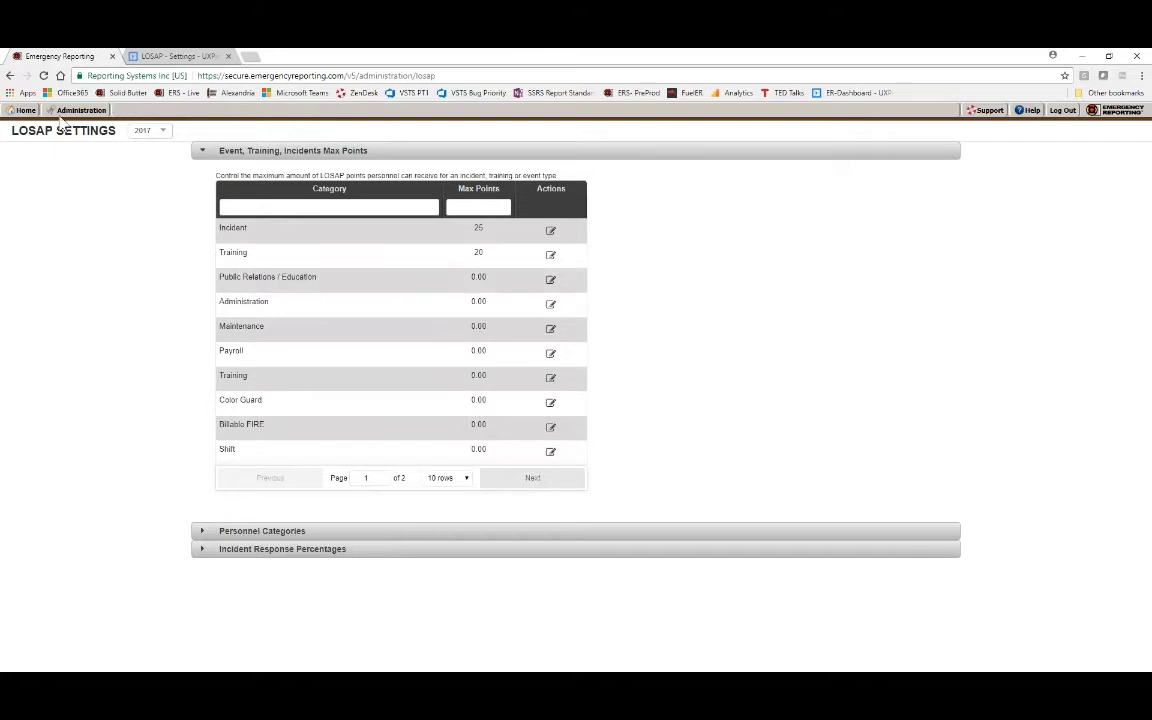
- In the Events module, review the event categories and the events listed under Administration
click(22, 111)
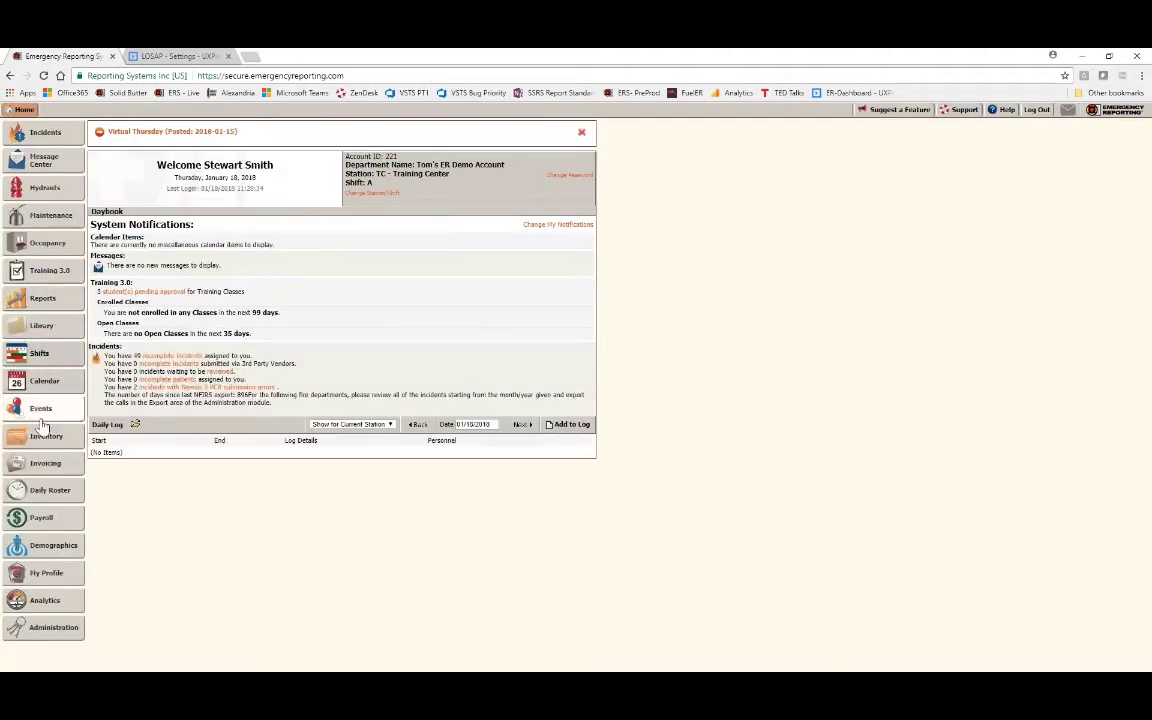
click(40, 407)
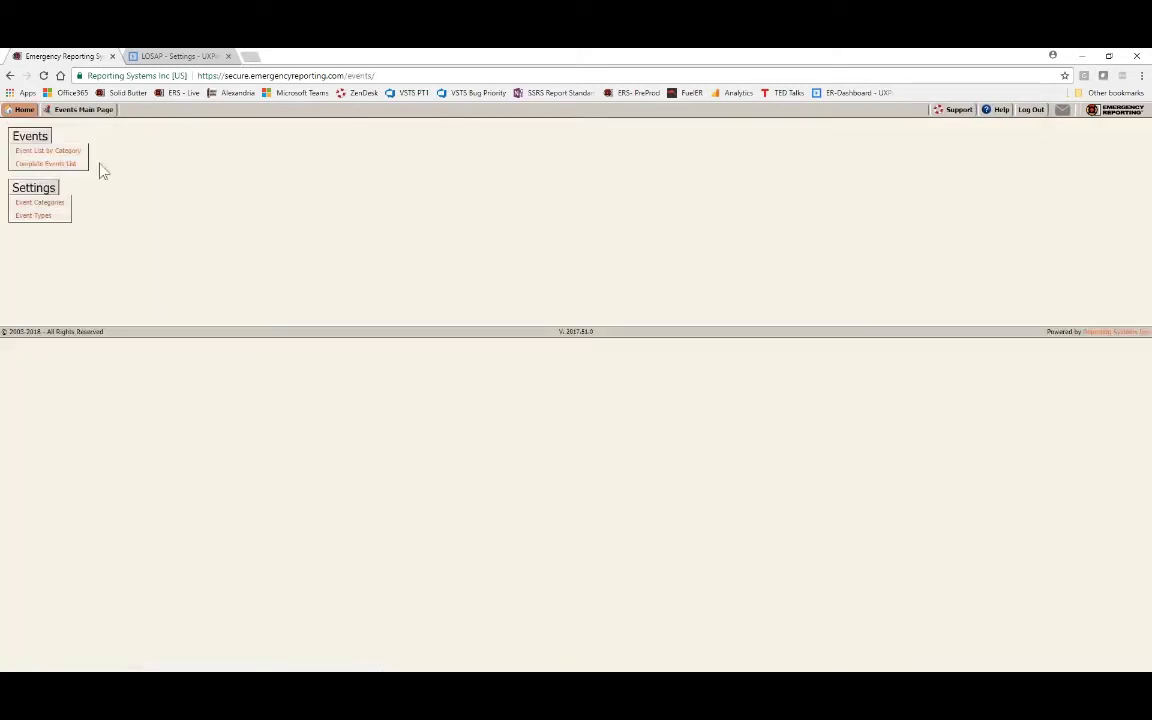
click(39, 202)
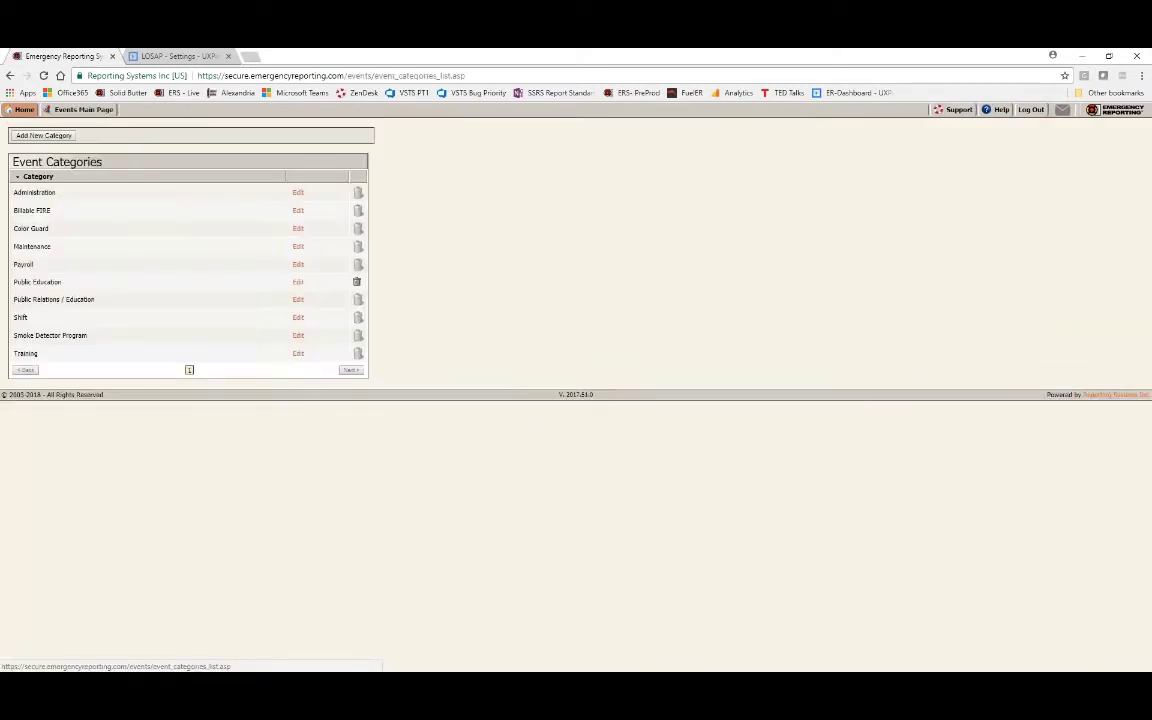
click(48, 192)
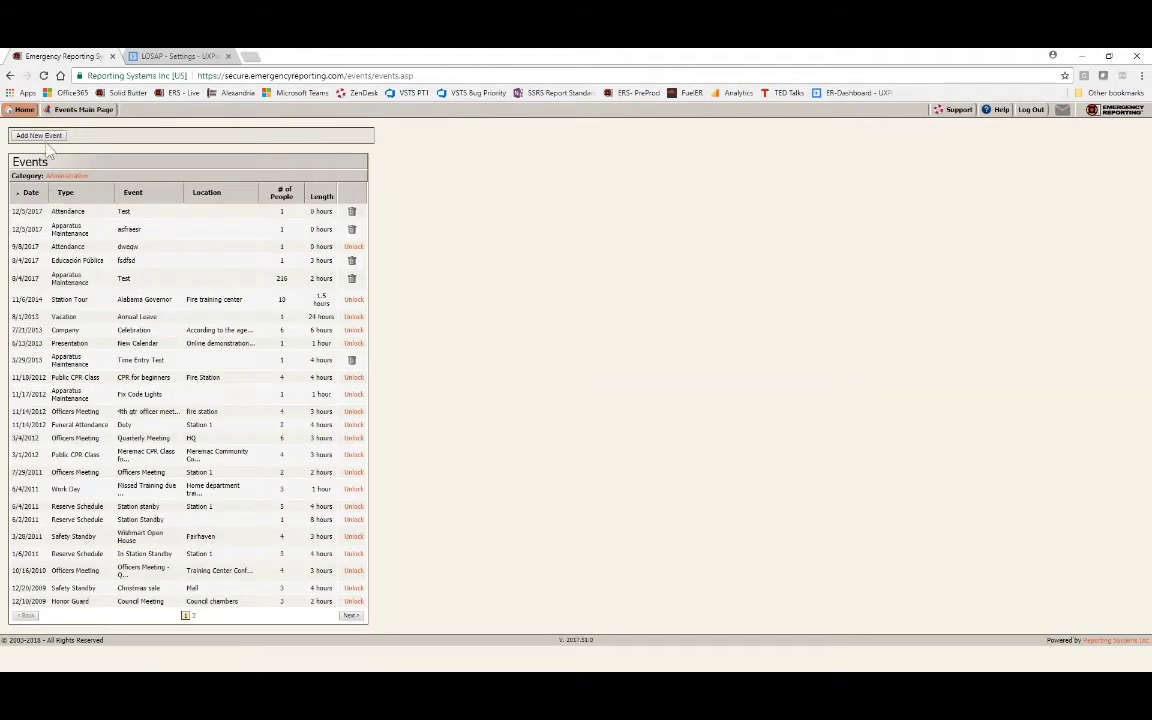
click(84, 109)
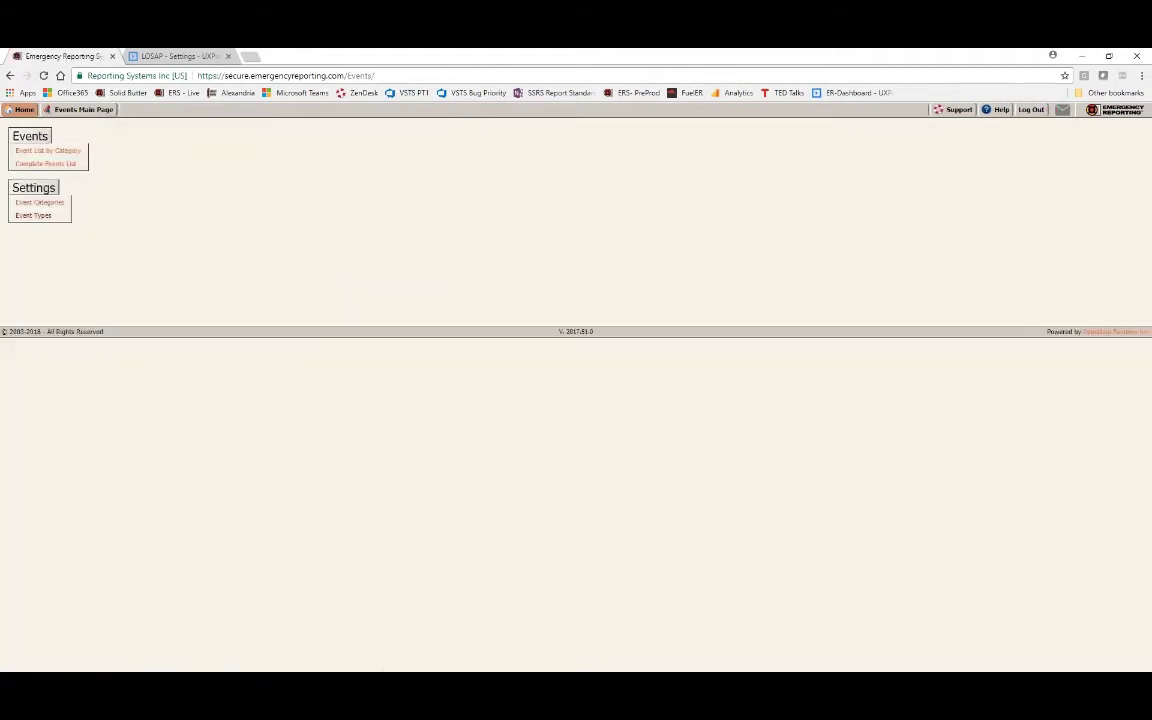
- Review the list of event types and open the Administration event category for editing
click(33, 215)
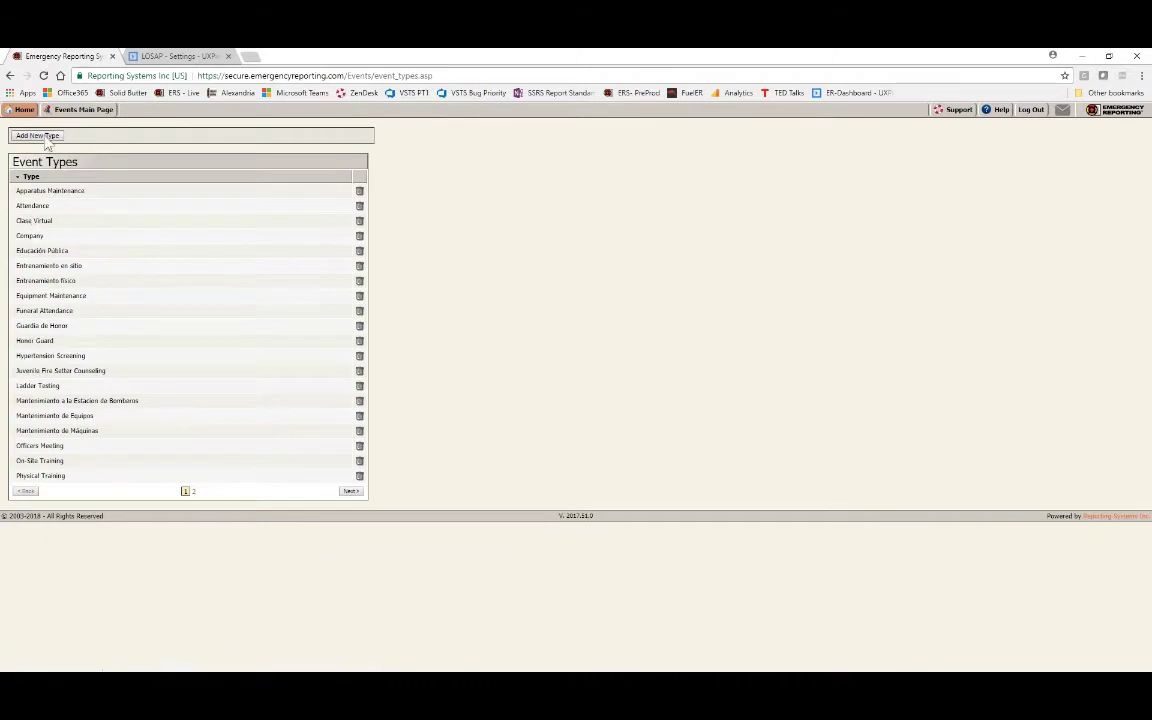
click(70, 110)
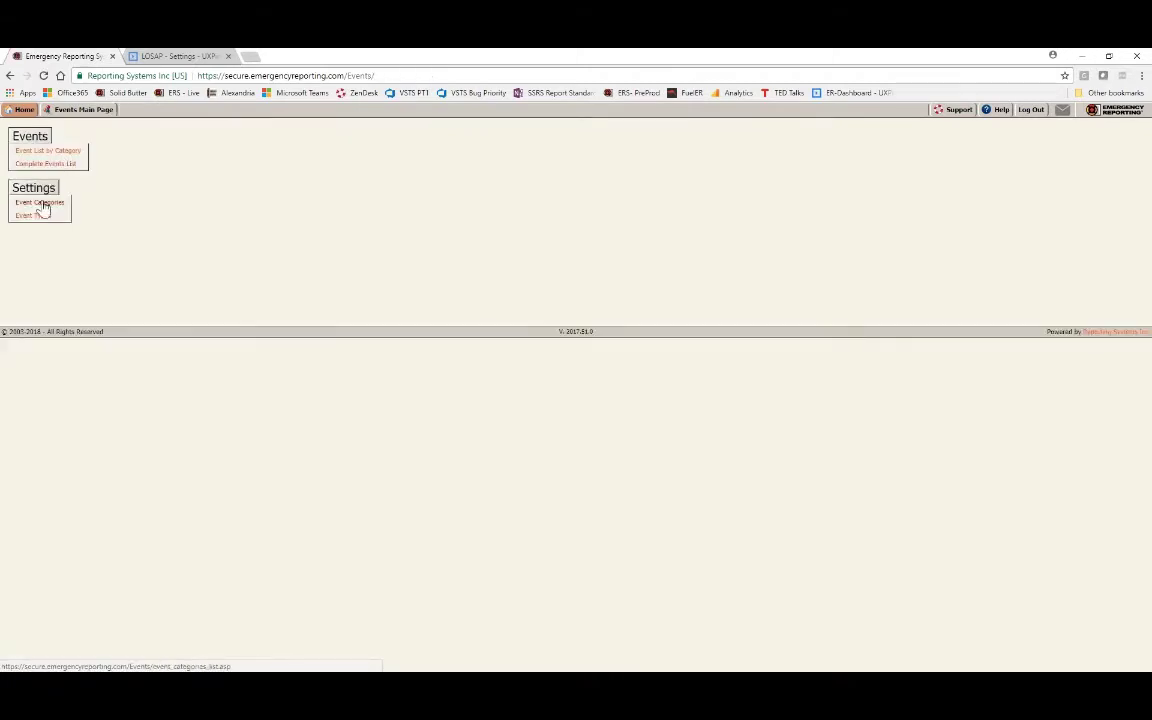
click(40, 202)
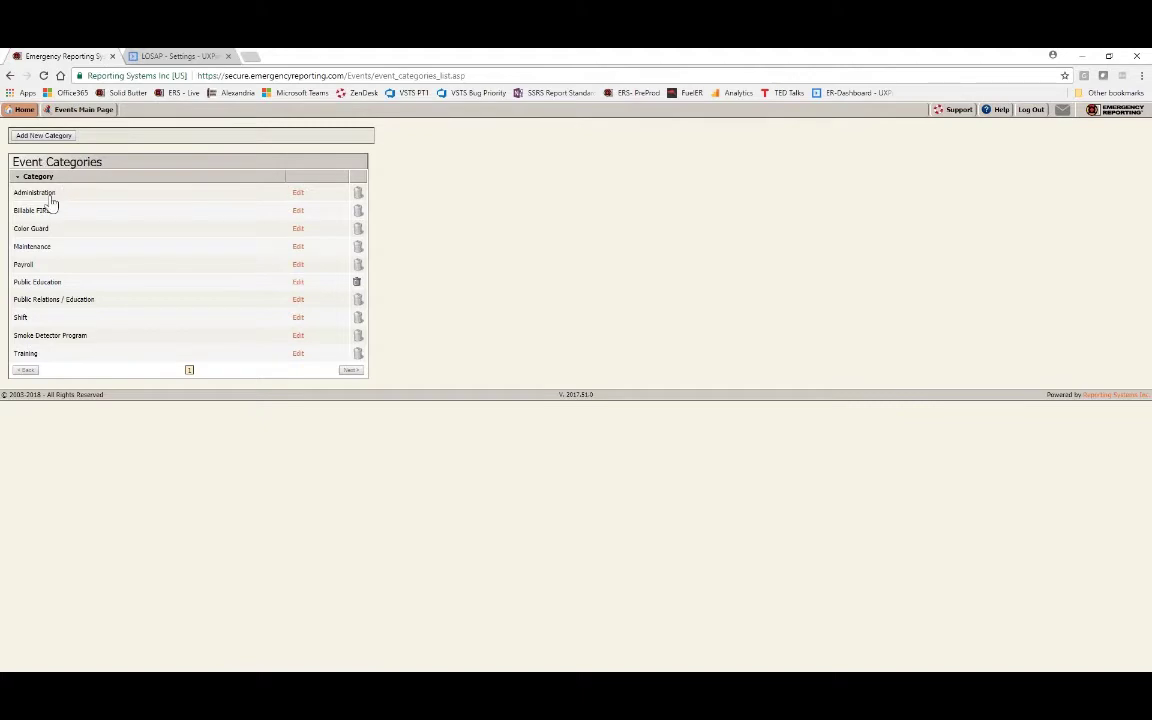
click(297, 193)
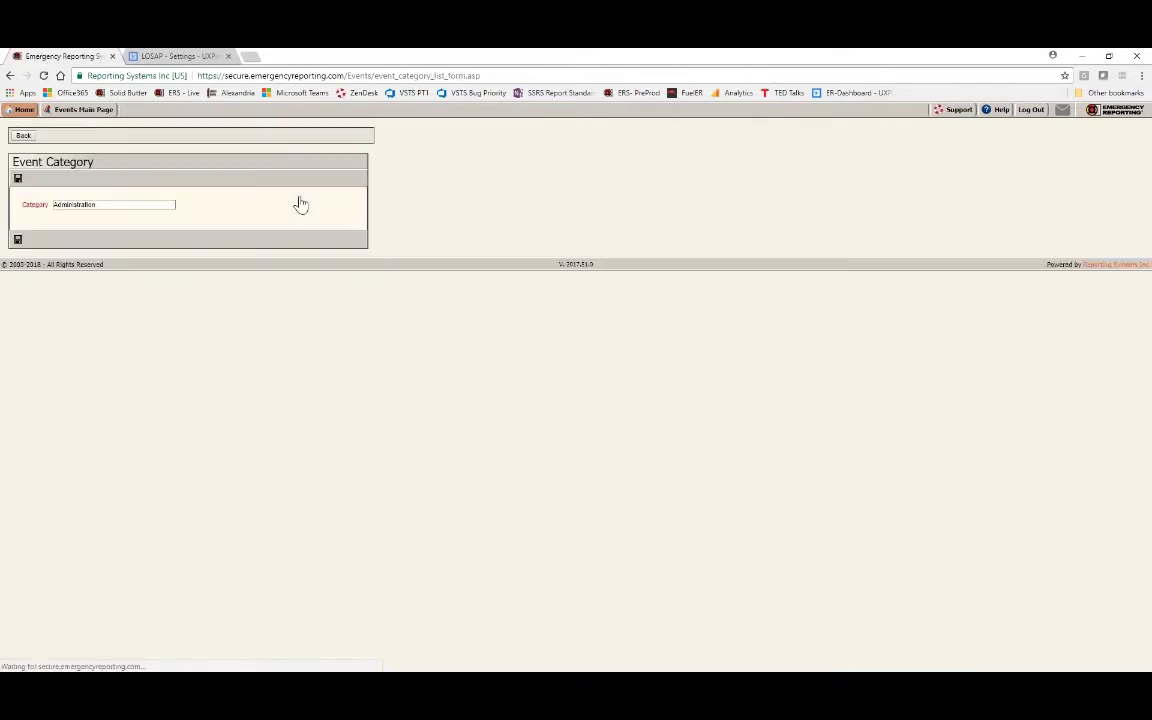
- Return to the 2017 LOSAP settings in the Administration module and set the Maintenance category's maximum points to 10
mouse_move(36, 110)
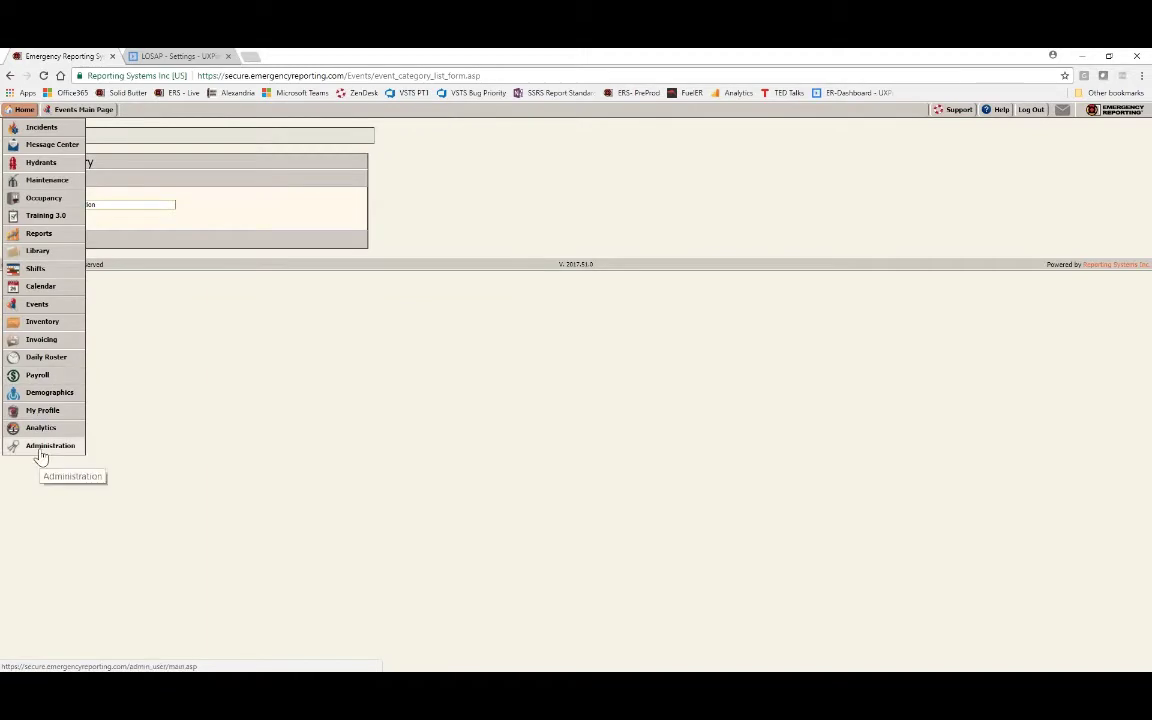
click(40, 452)
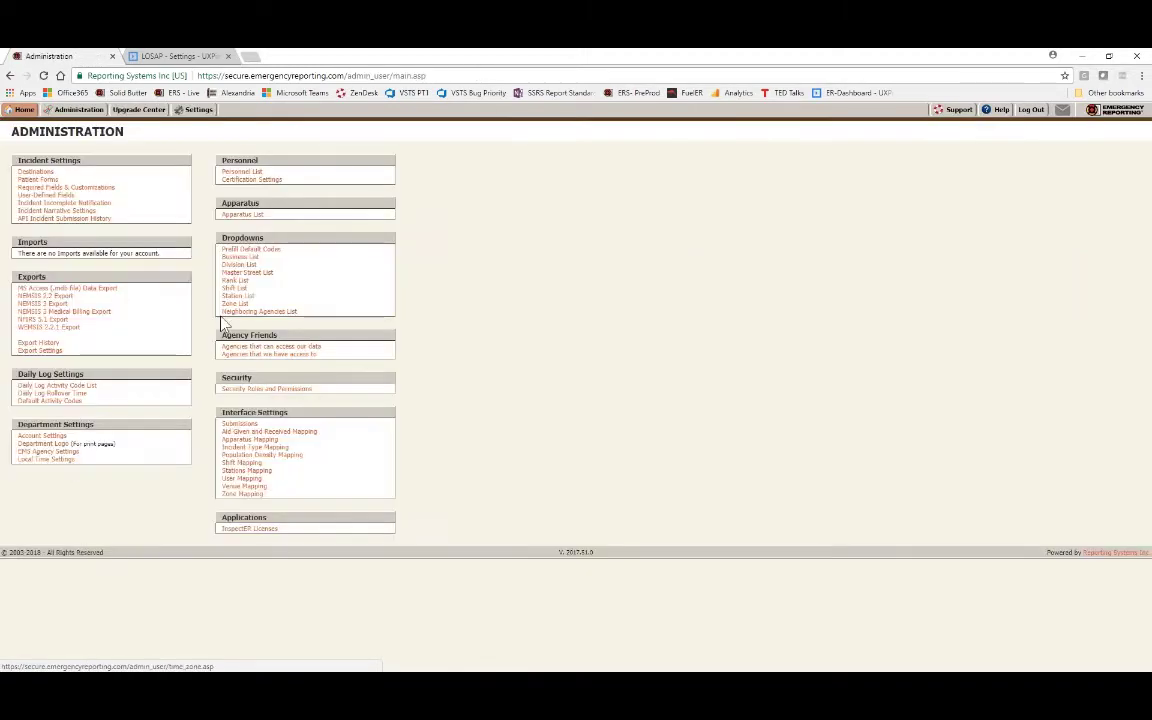
click(244, 187)
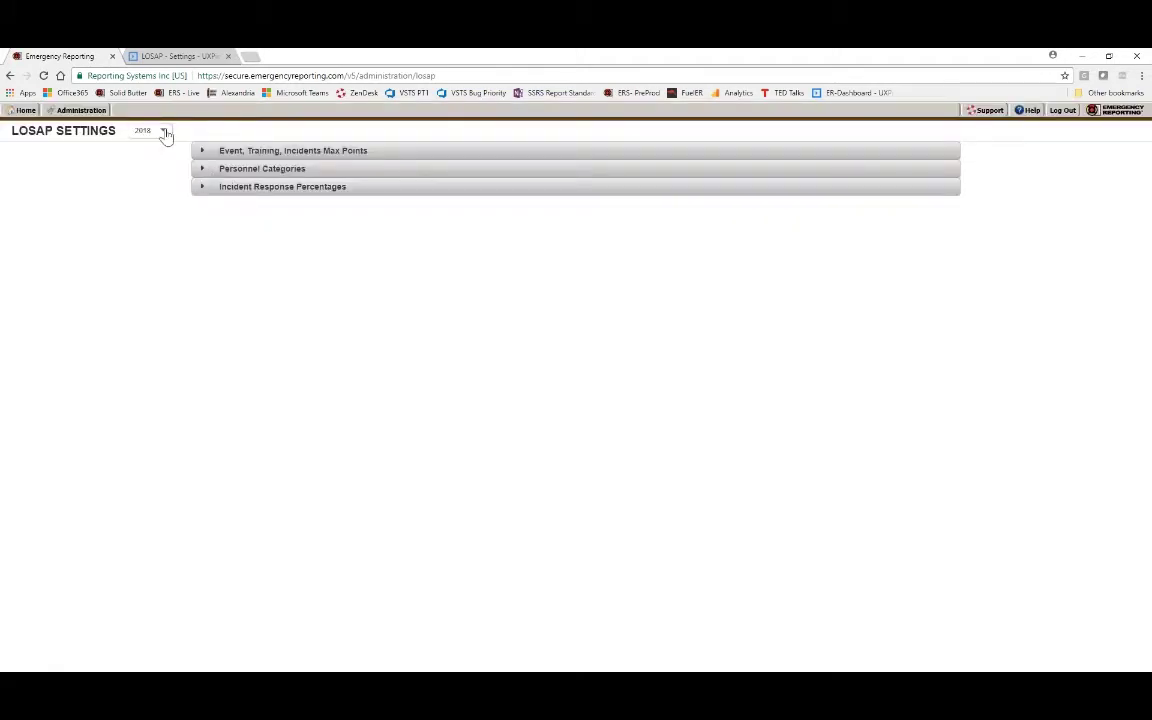
click(160, 131)
click(145, 178)
click(195, 153)
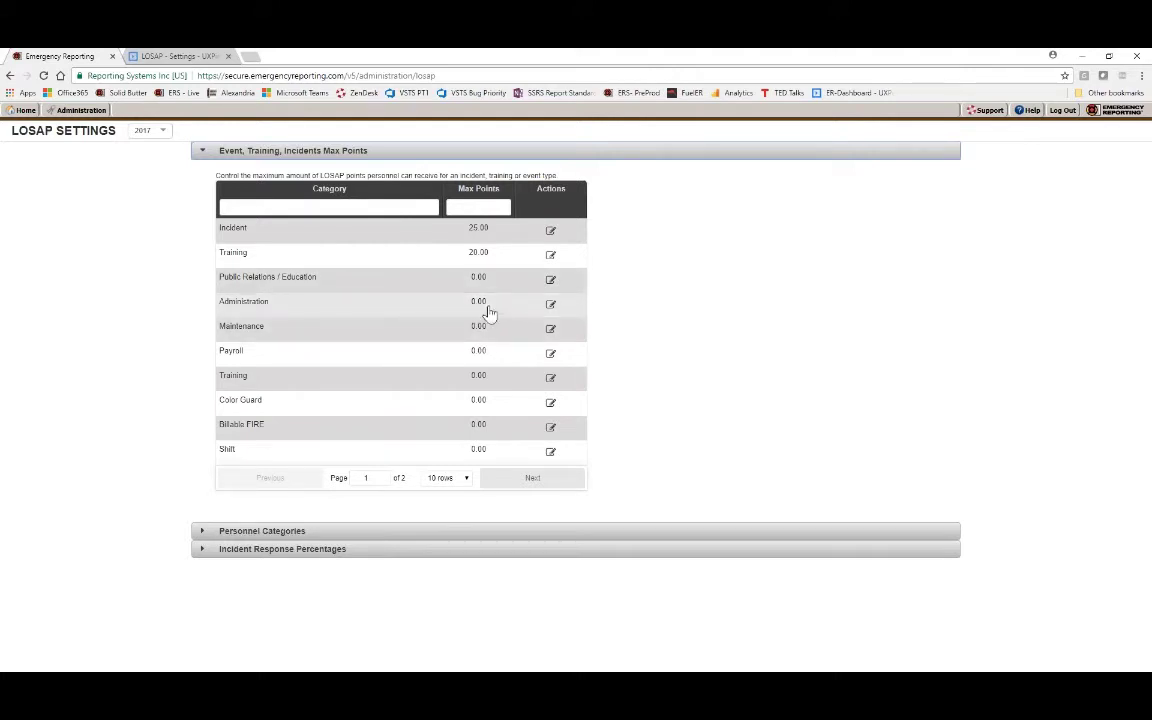
click(550, 328)
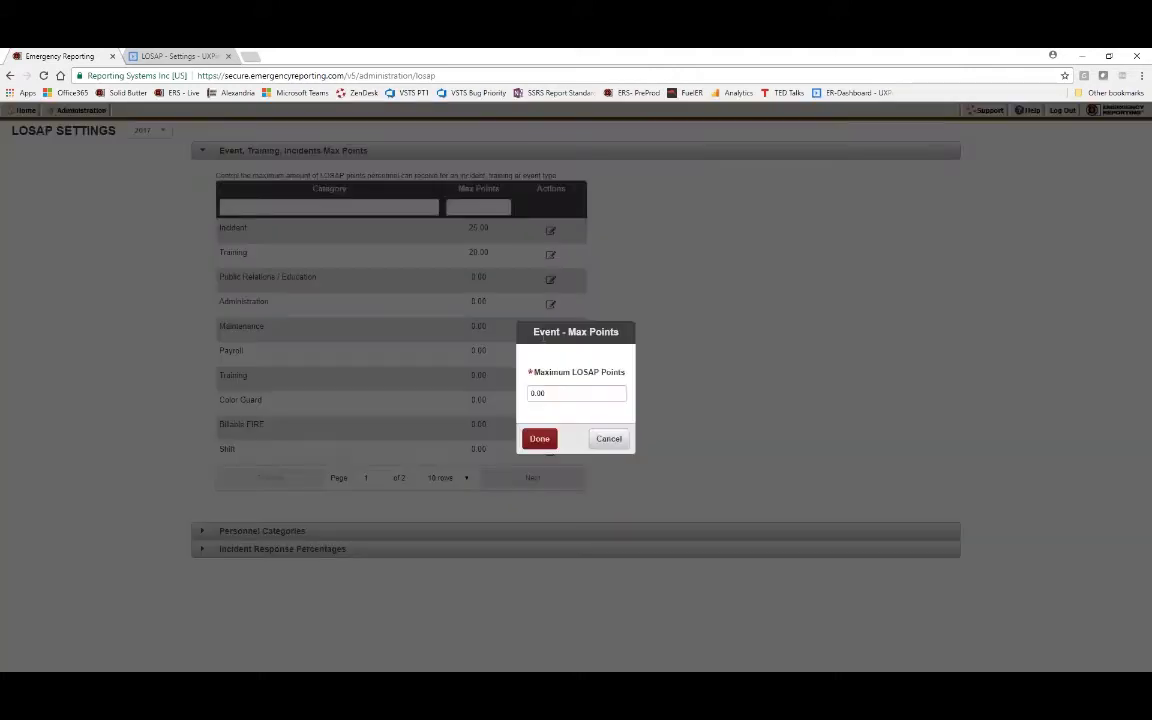
drag(558, 395, 533, 394)
text(10)
click(539, 438)
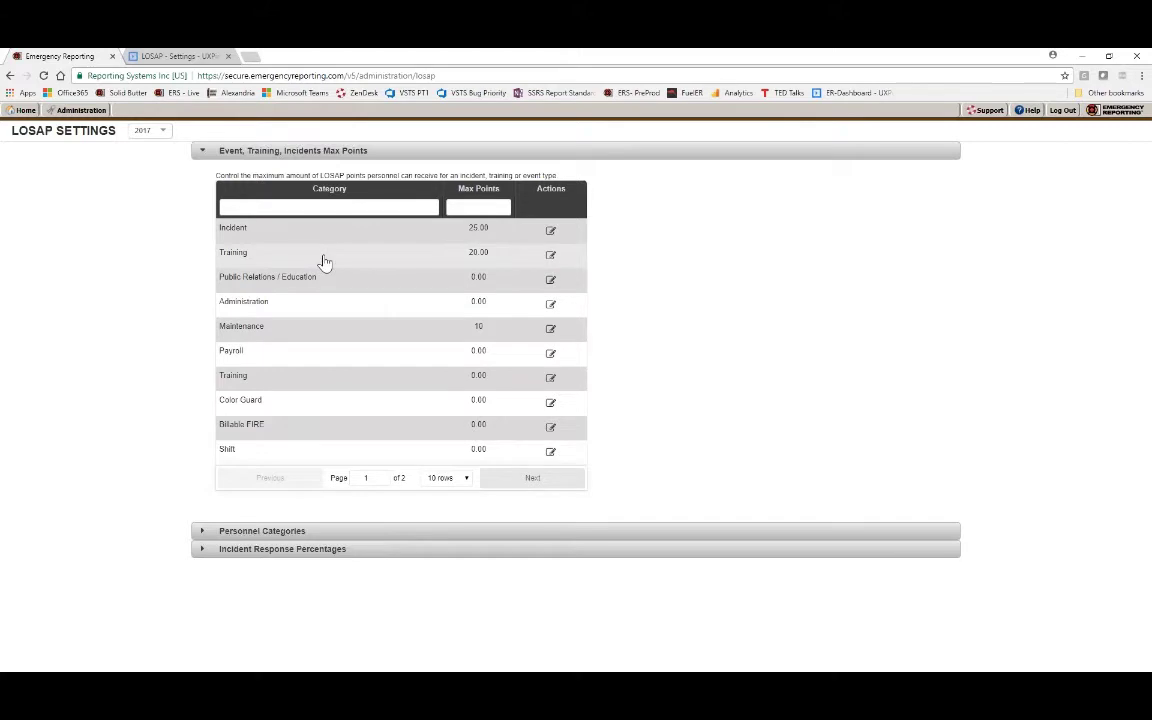
- Check the maximum points form for the Training event category below Payroll, view the available years, and collapse the max points section
click(551, 385)
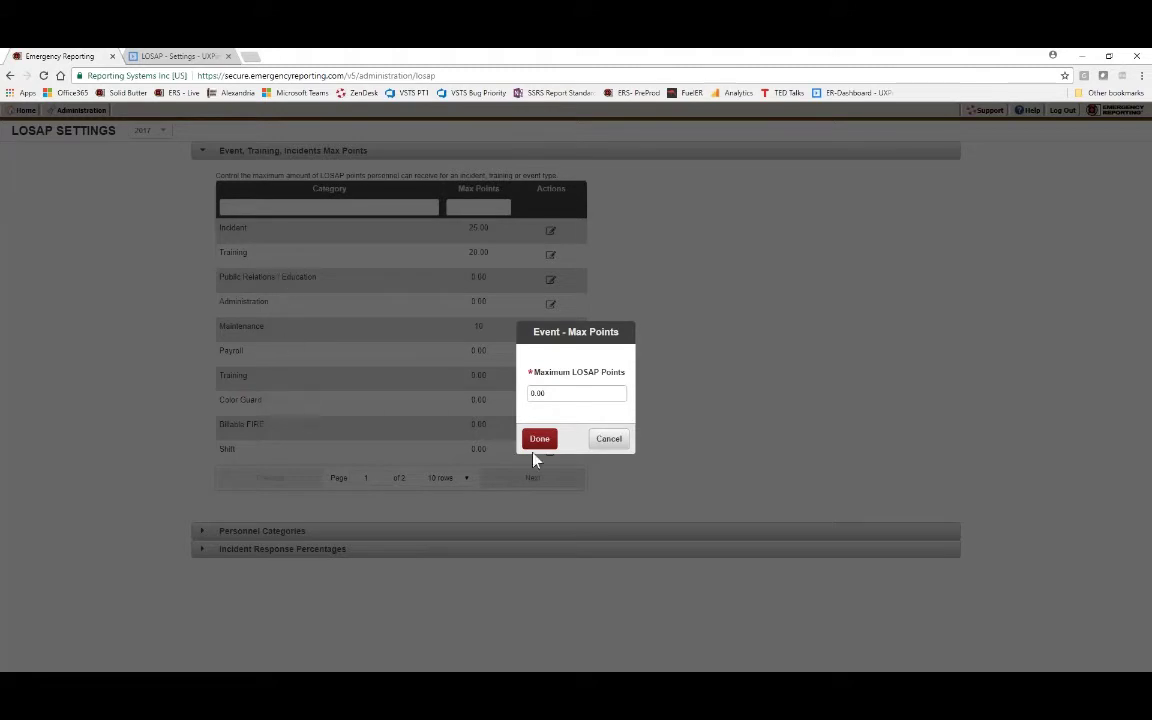
click(608, 440)
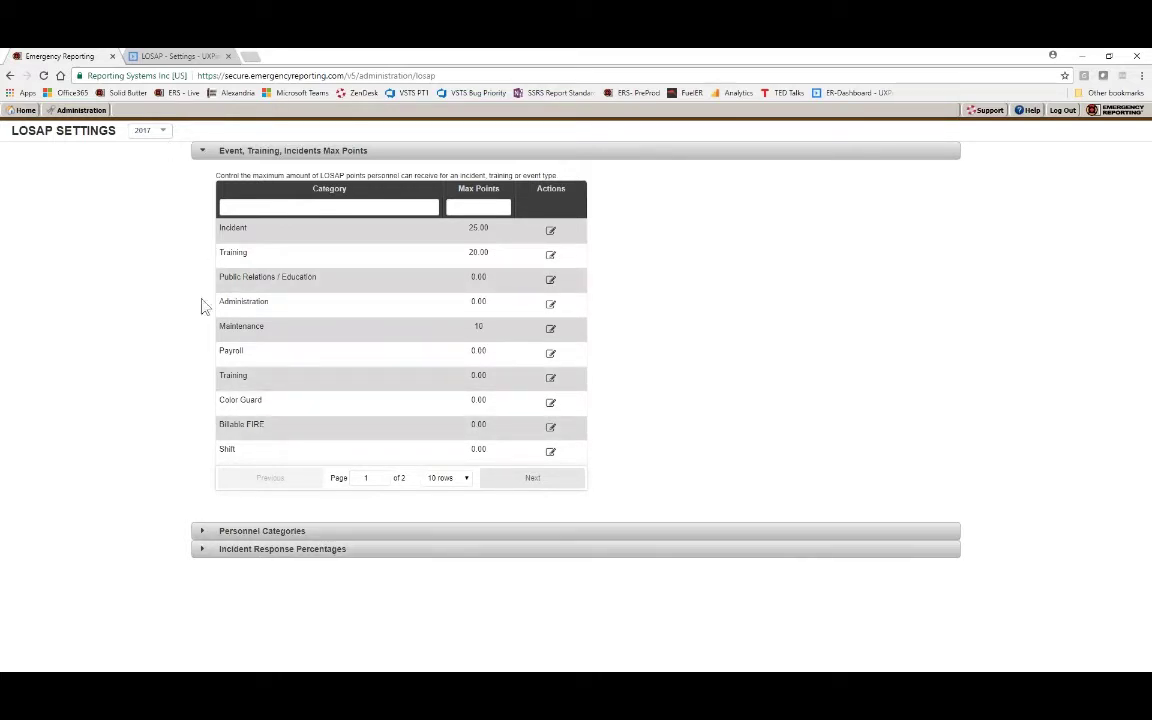
click(163, 131)
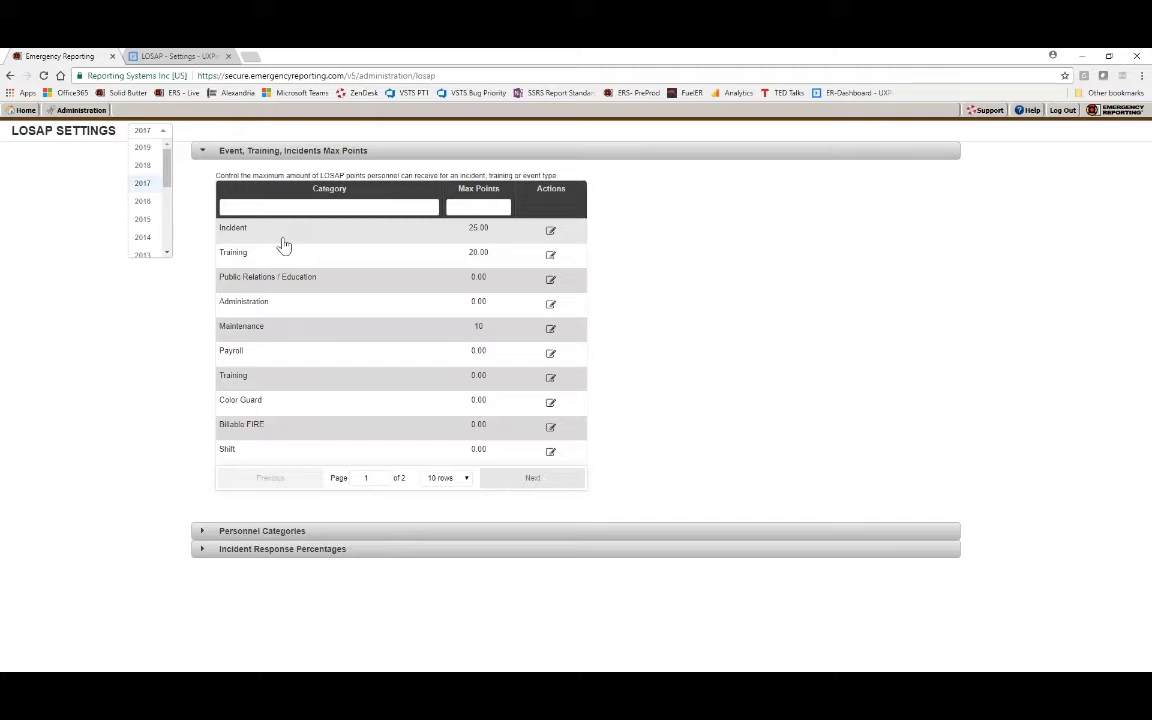
click(202, 150)
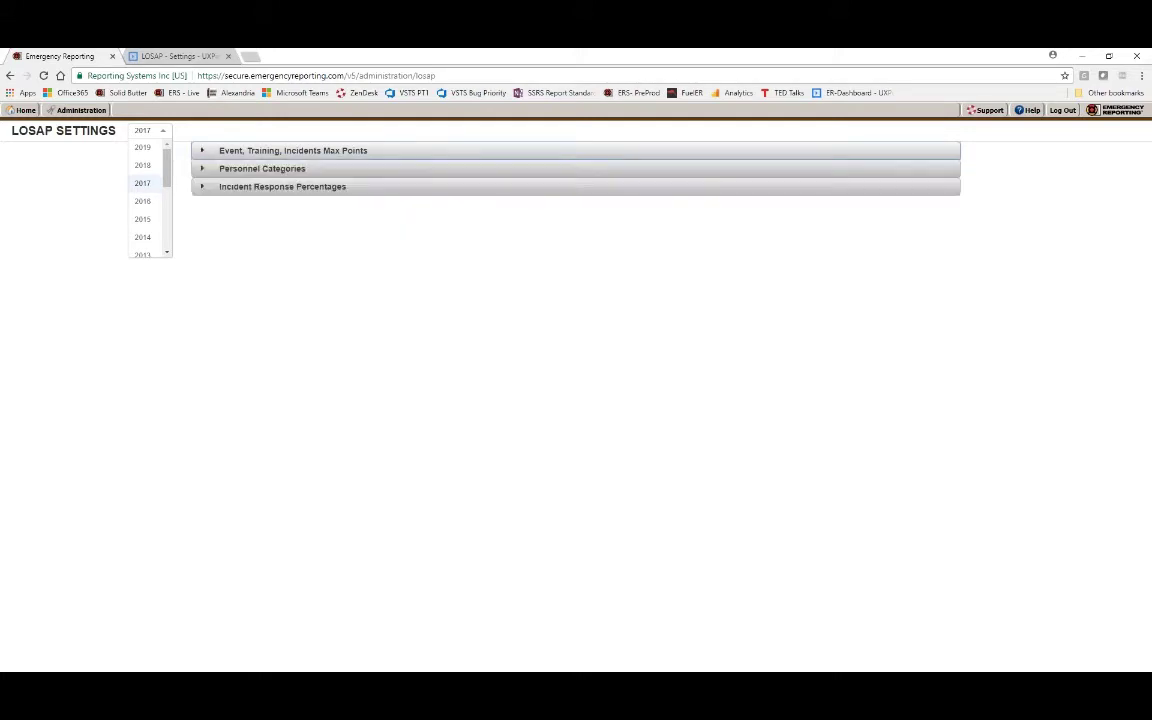
- Under Personnel Categories, add a category named Military with its category points
click(203, 172)
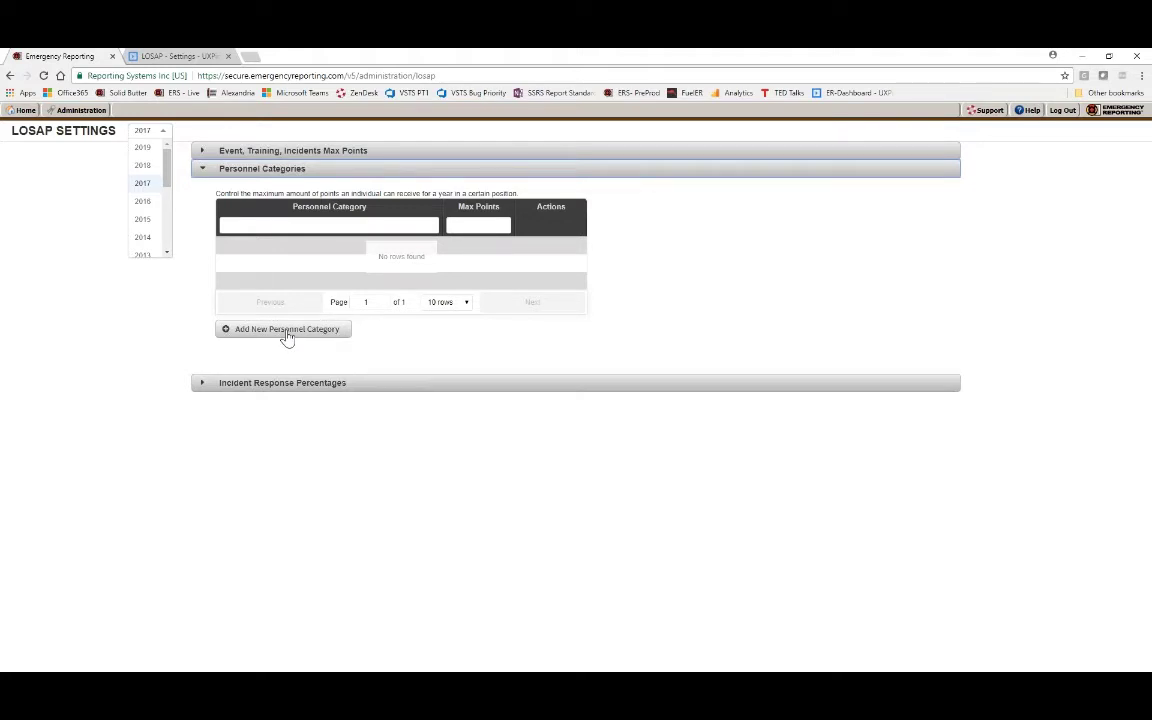
click(287, 331)
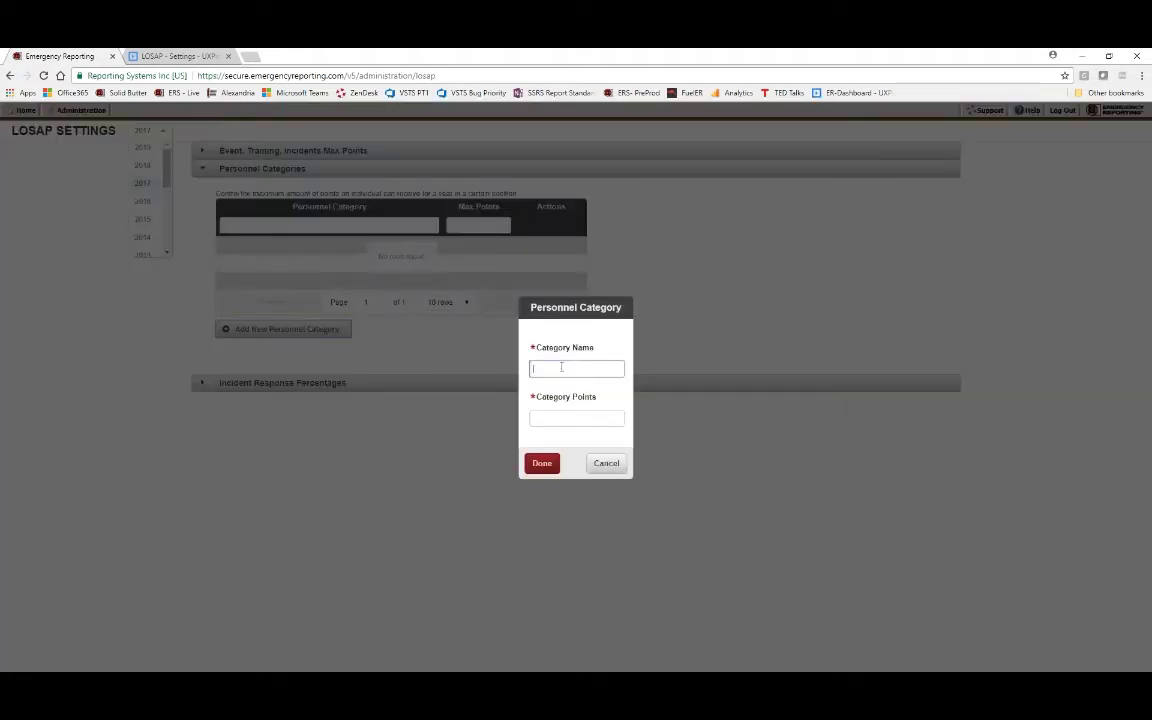
text(Military)
click(552, 420)
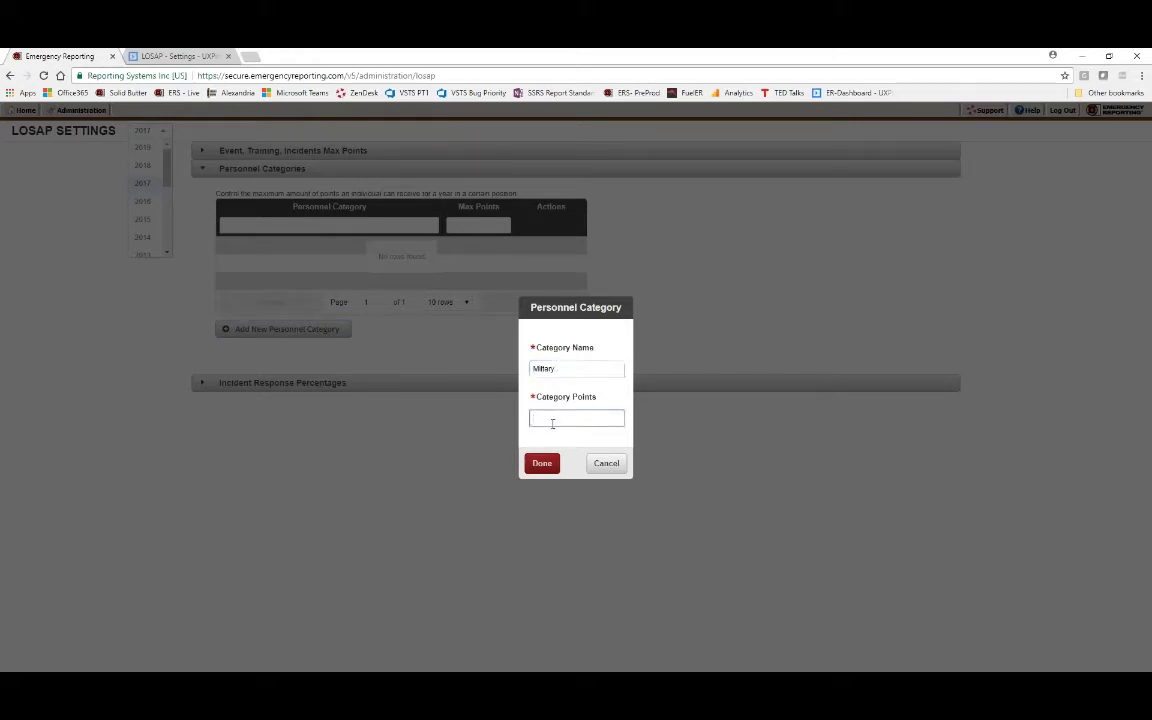
text(10)
click(542, 463)
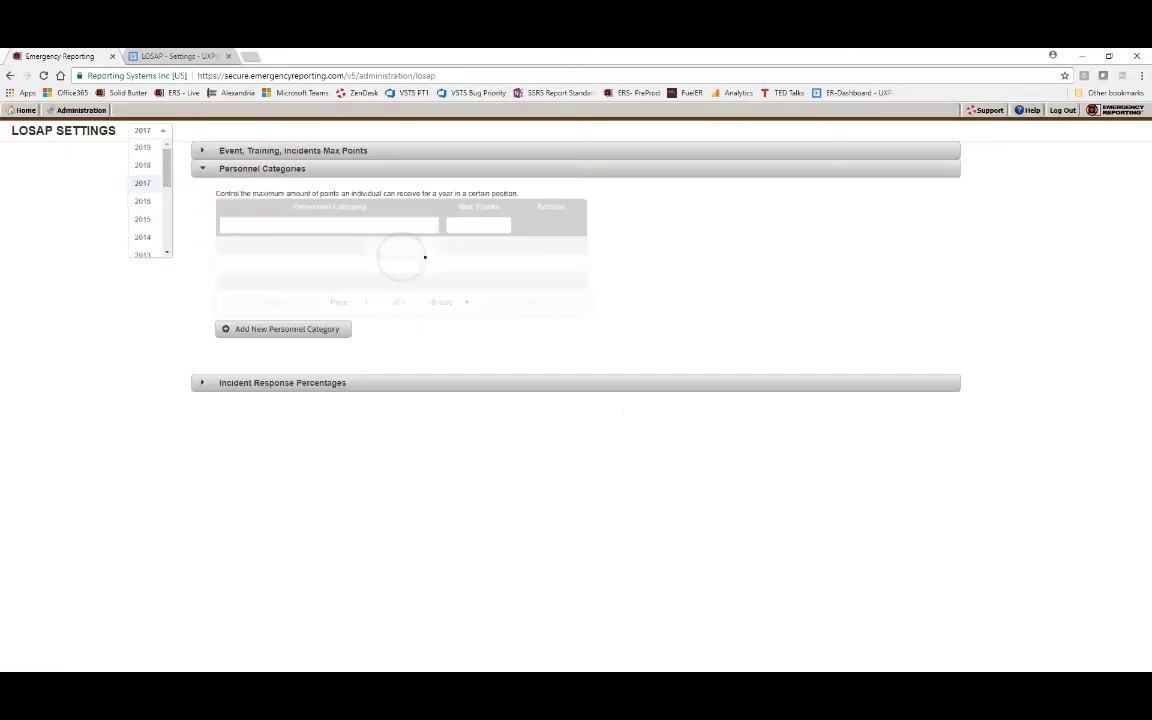
- Add a personnel category named Disability with 50 category points
click(280, 337)
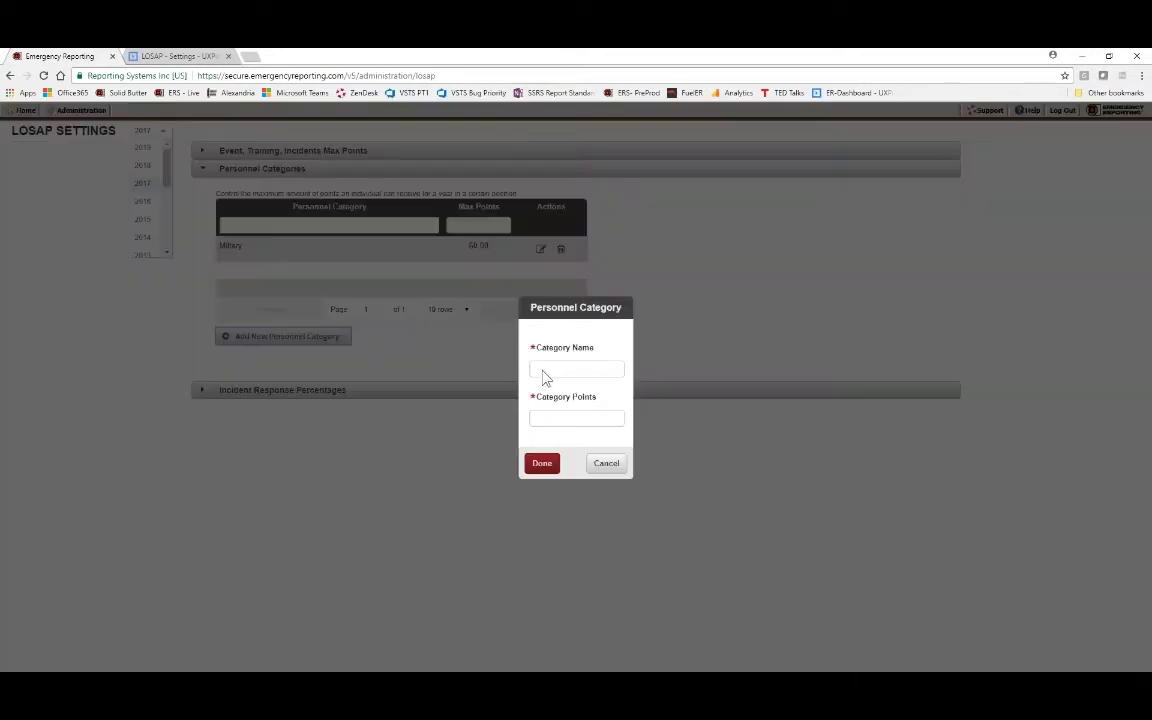
click(554, 369)
text(Disab)
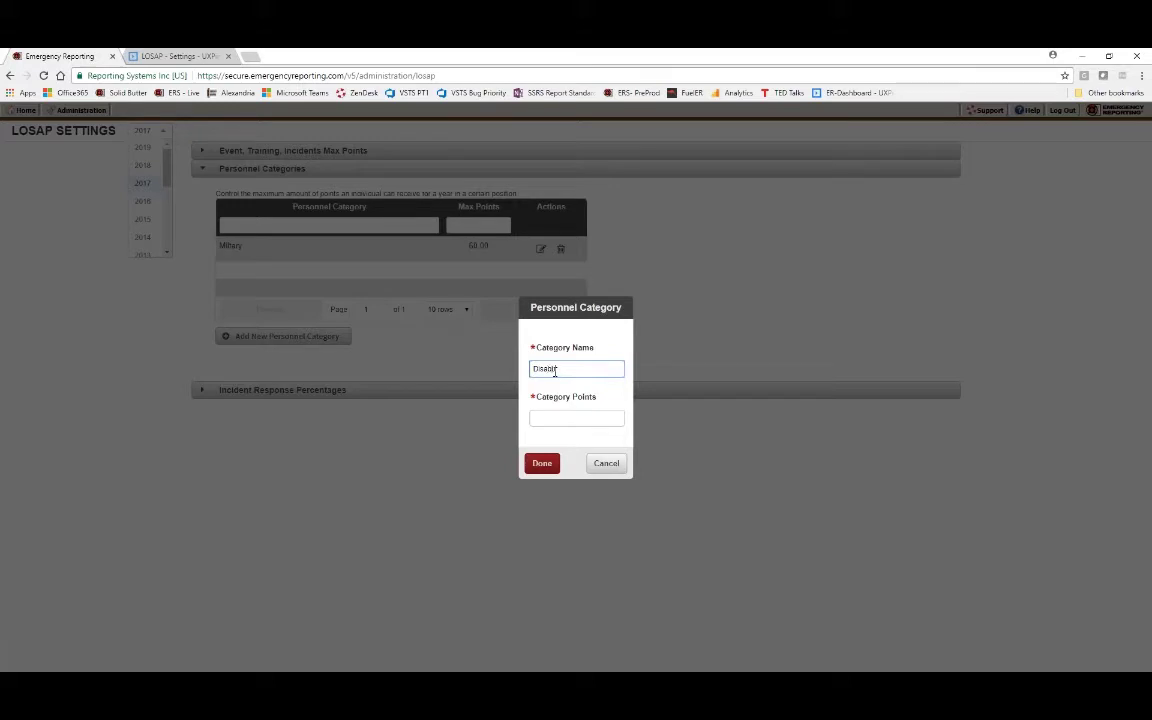
text(ility)
key(BackSpace)
key(BackSpace)
key(BackSpace)
key(BackSpace)
key(BackSpace)
text(ility)
click(591, 420)
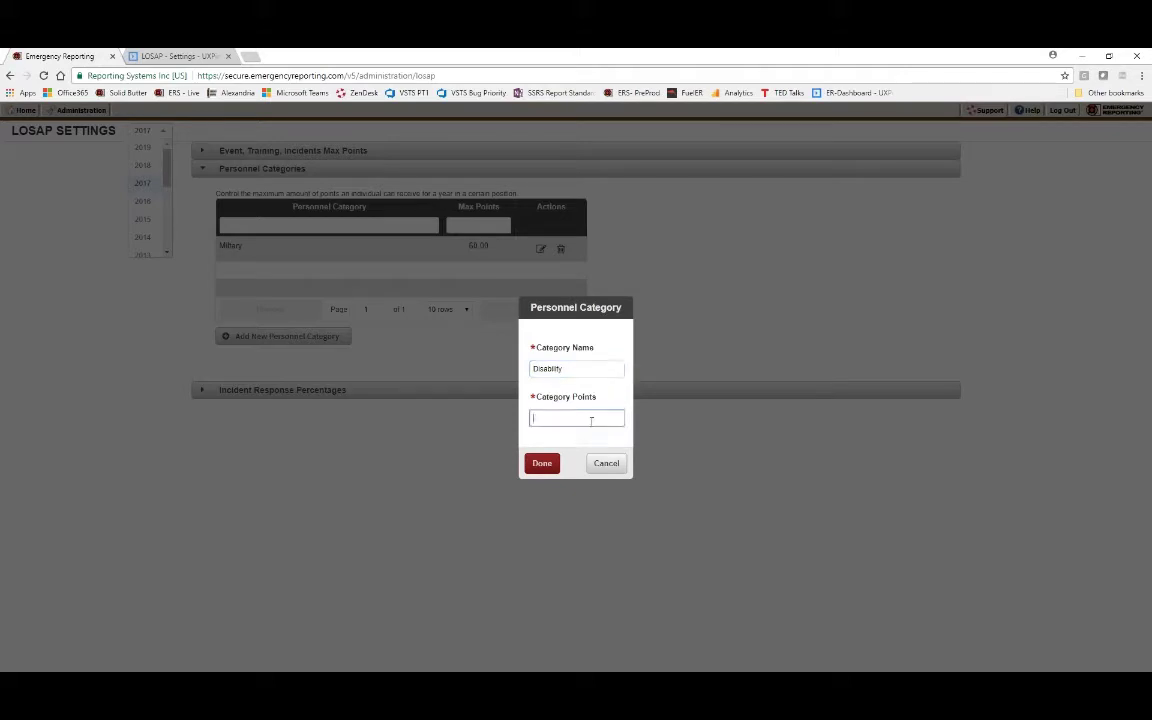
text(50)
key(Return)
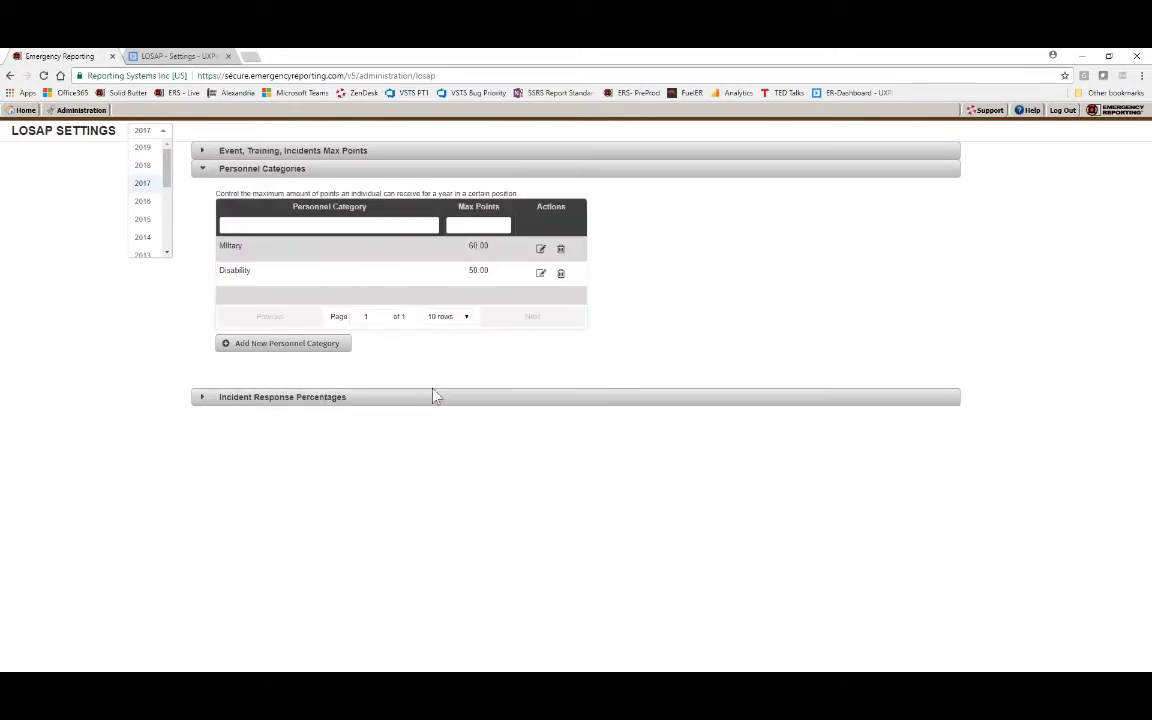
- Add a personnel category named Physical Fit with 15 category points
click(288, 343)
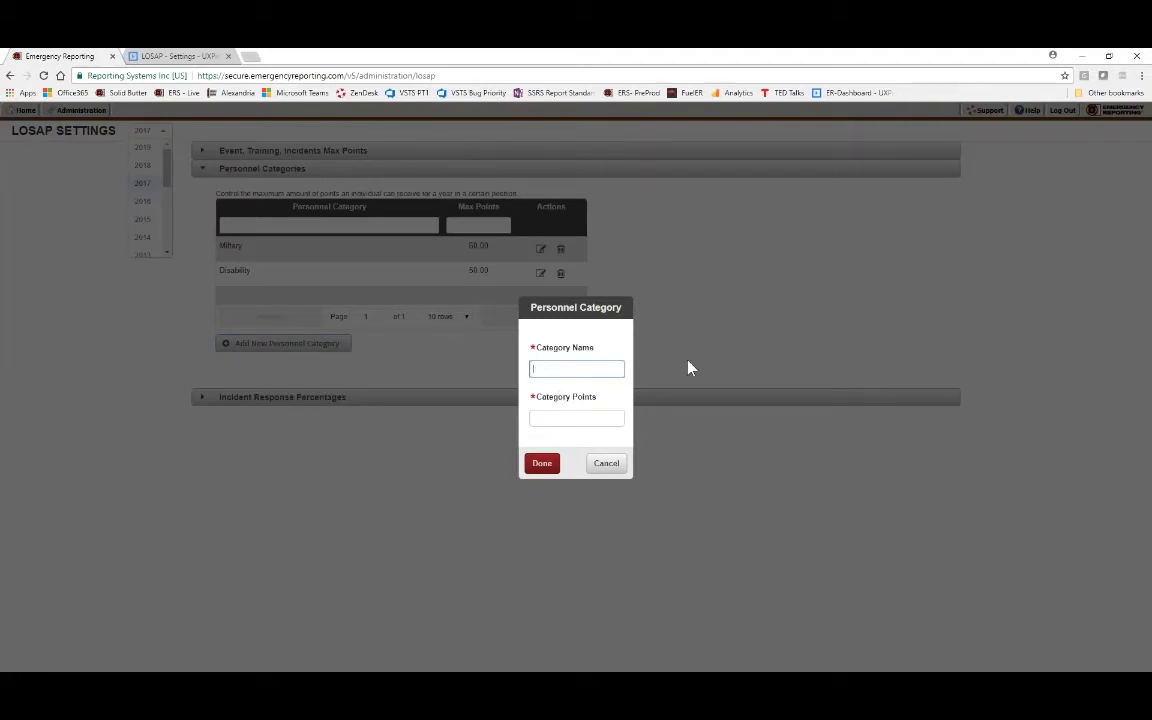
text(Physical Fit)
click(599, 415)
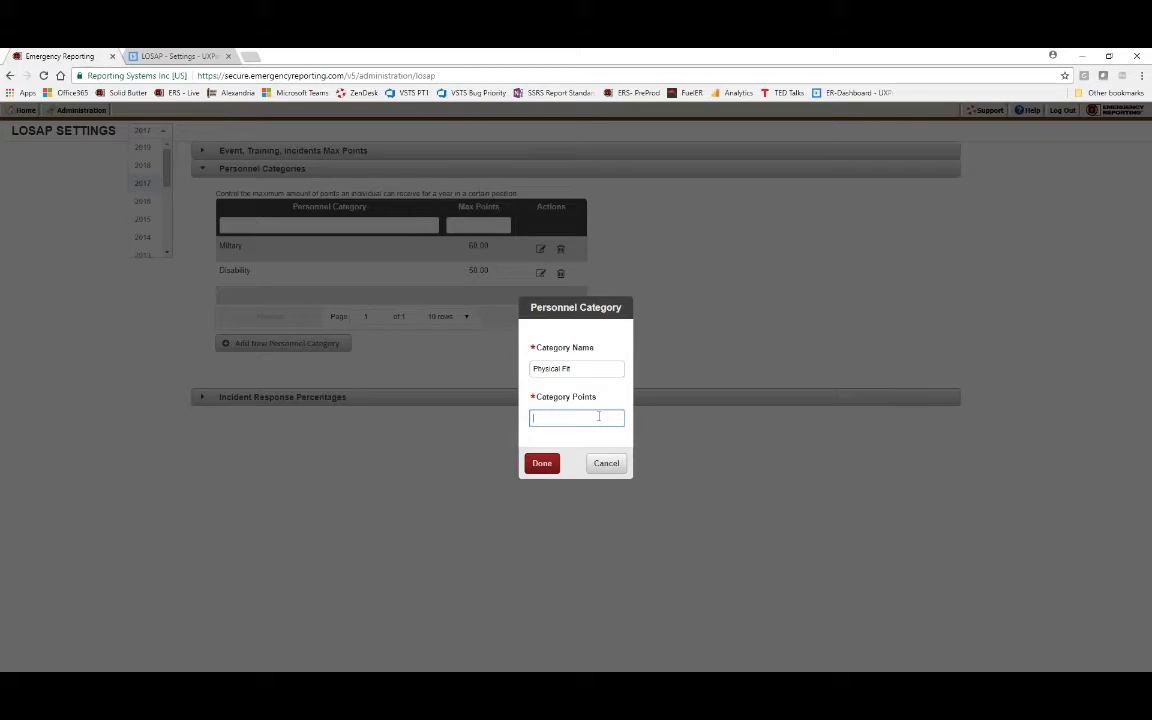
text(15)
click(549, 470)
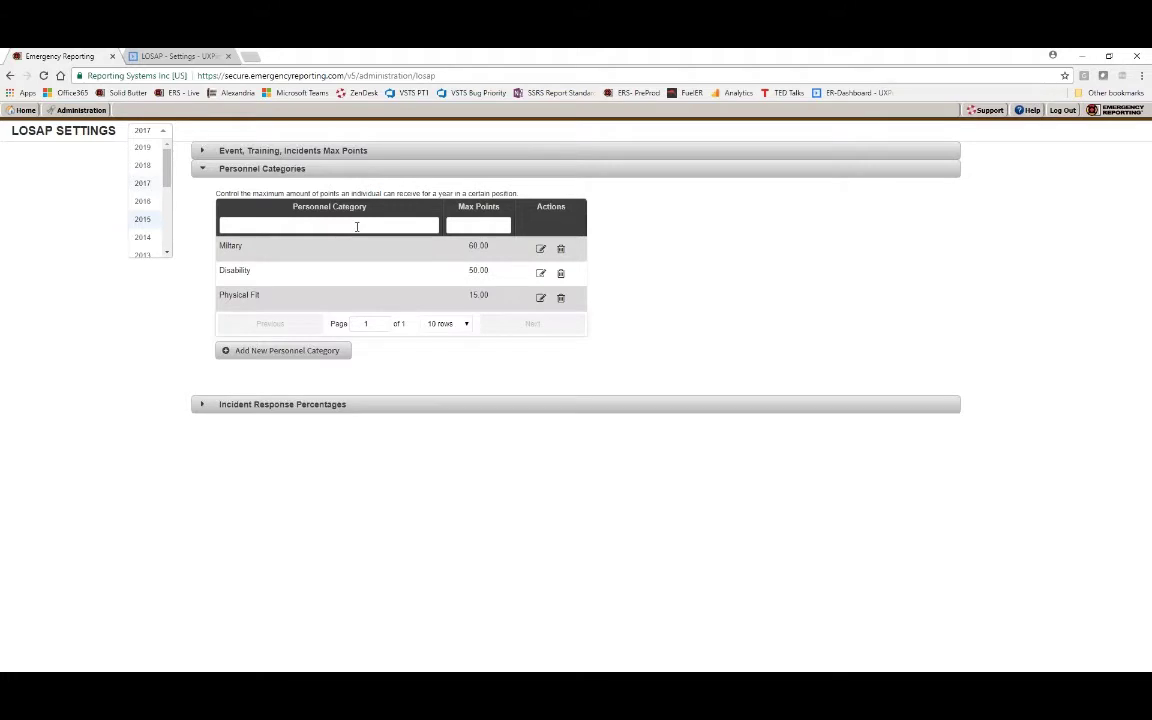
- Under Incident Response Percentages, set the flat incident participation percentage to receive points to 25
click(207, 408)
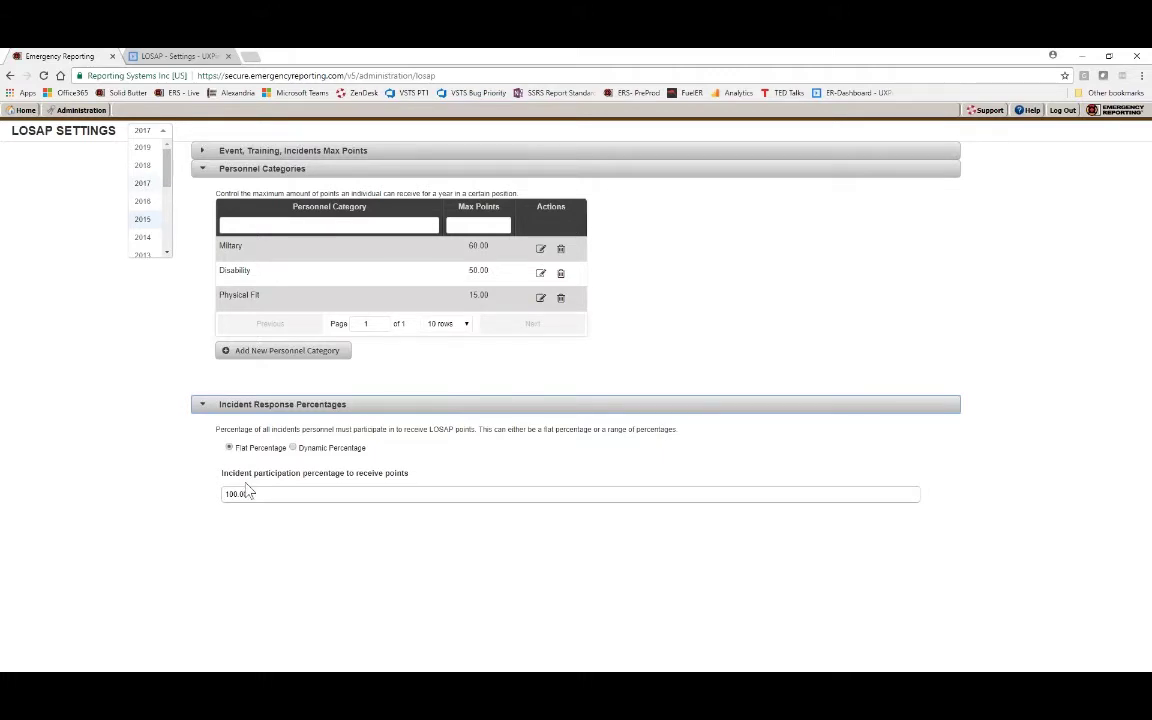
drag(248, 494, 213, 494)
text(25)
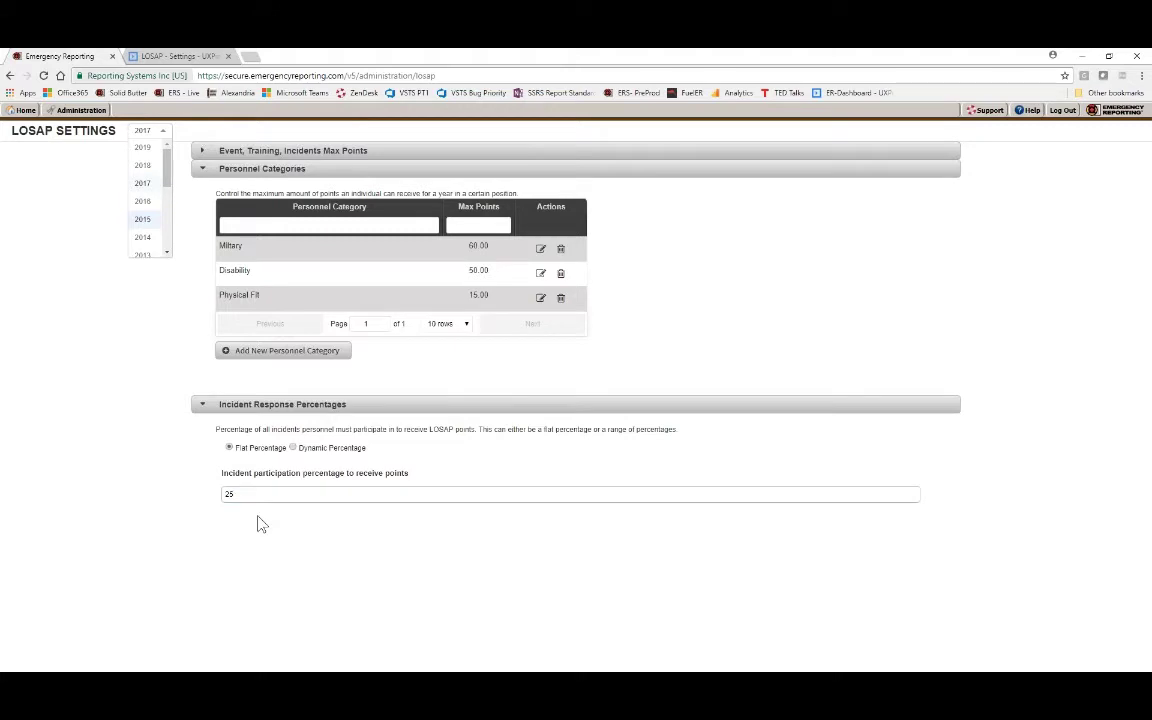
click(287, 464)
- Switch to Dynamic Percentage and set Fire Percentage Credit < 500 Responses to 10 Min % Points and a Max % of 25
click(292, 448)
scroll(311, 473, down, 2)
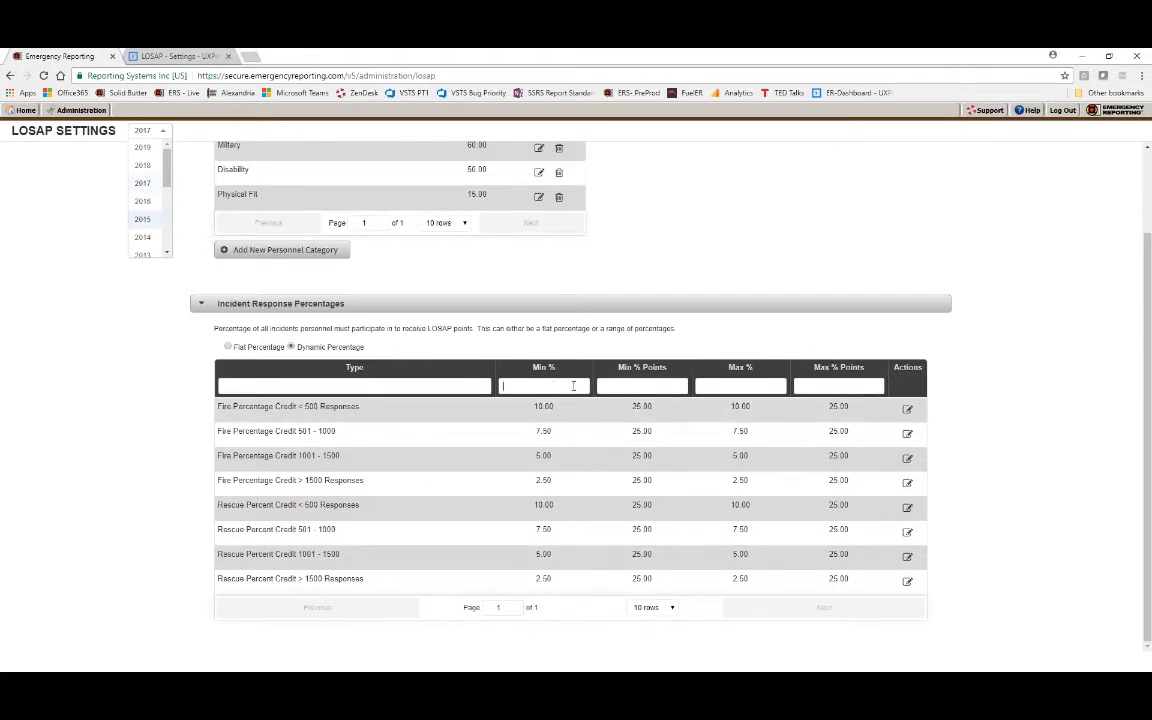
click(907, 410)
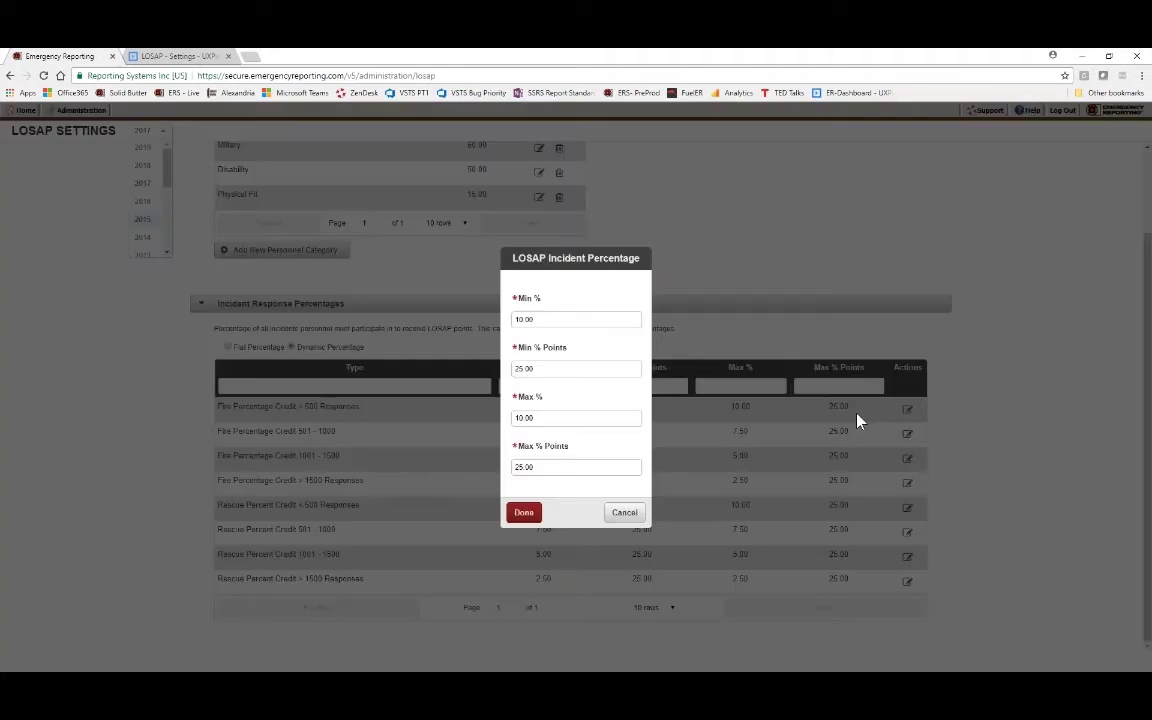
double_click(562, 370)
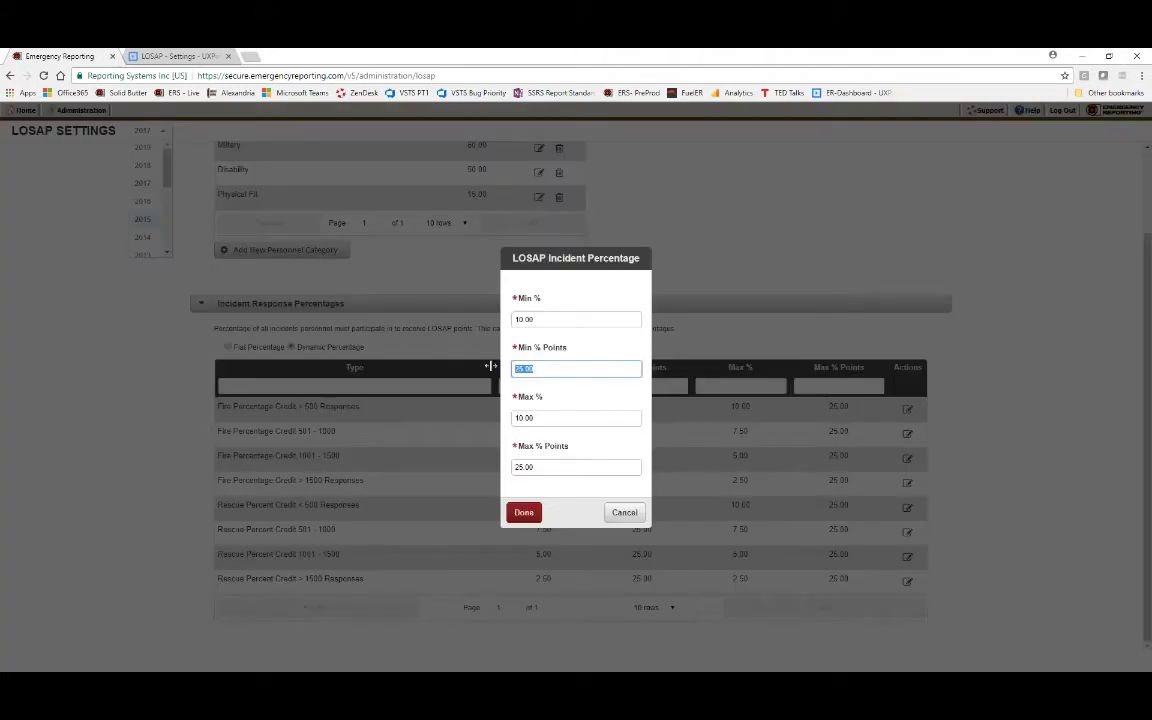
text(10)
drag(540, 417, 513, 417)
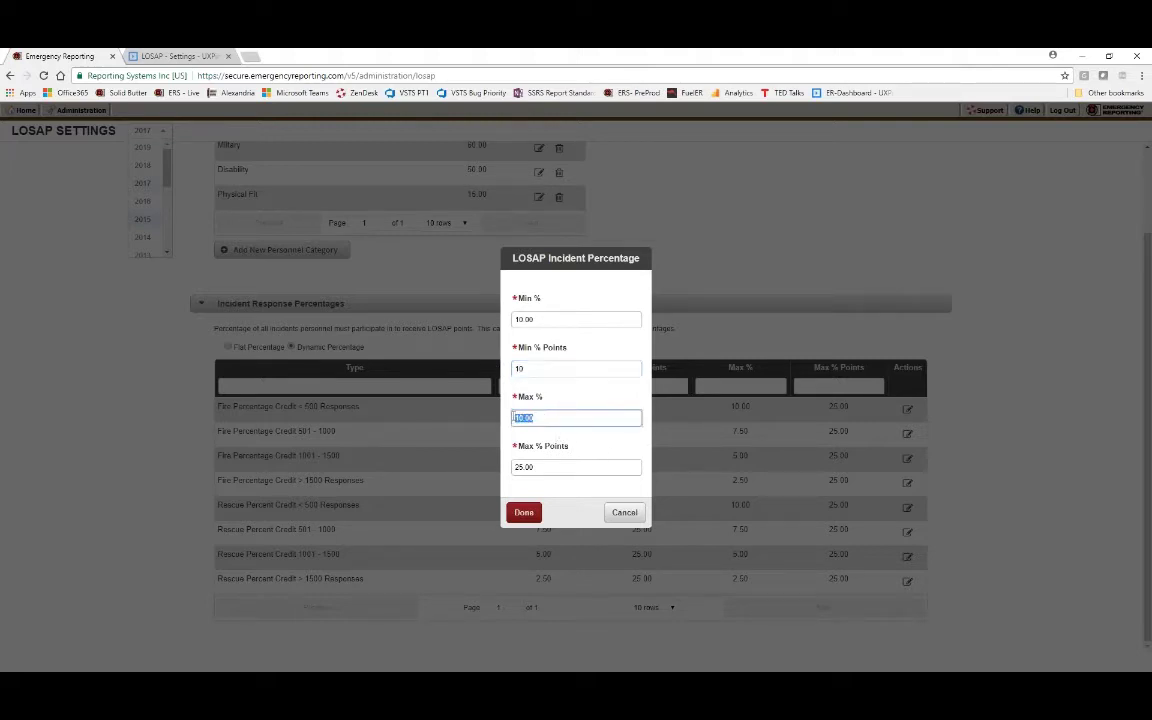
text(25)
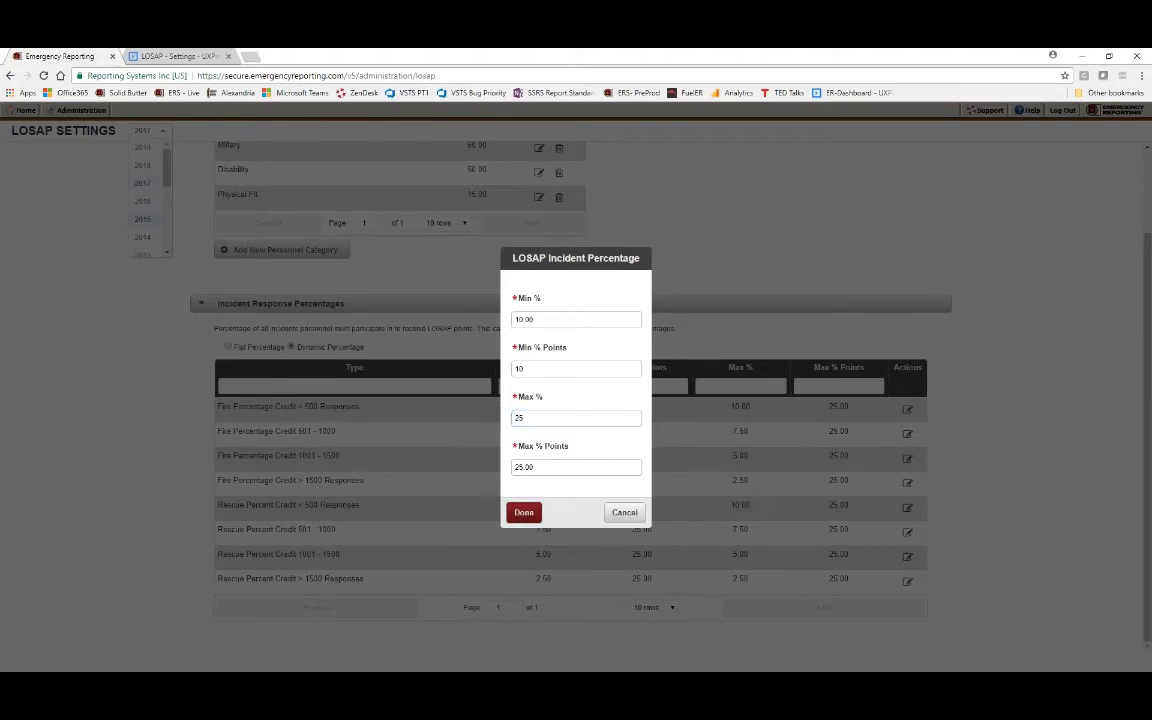
click(523, 512)
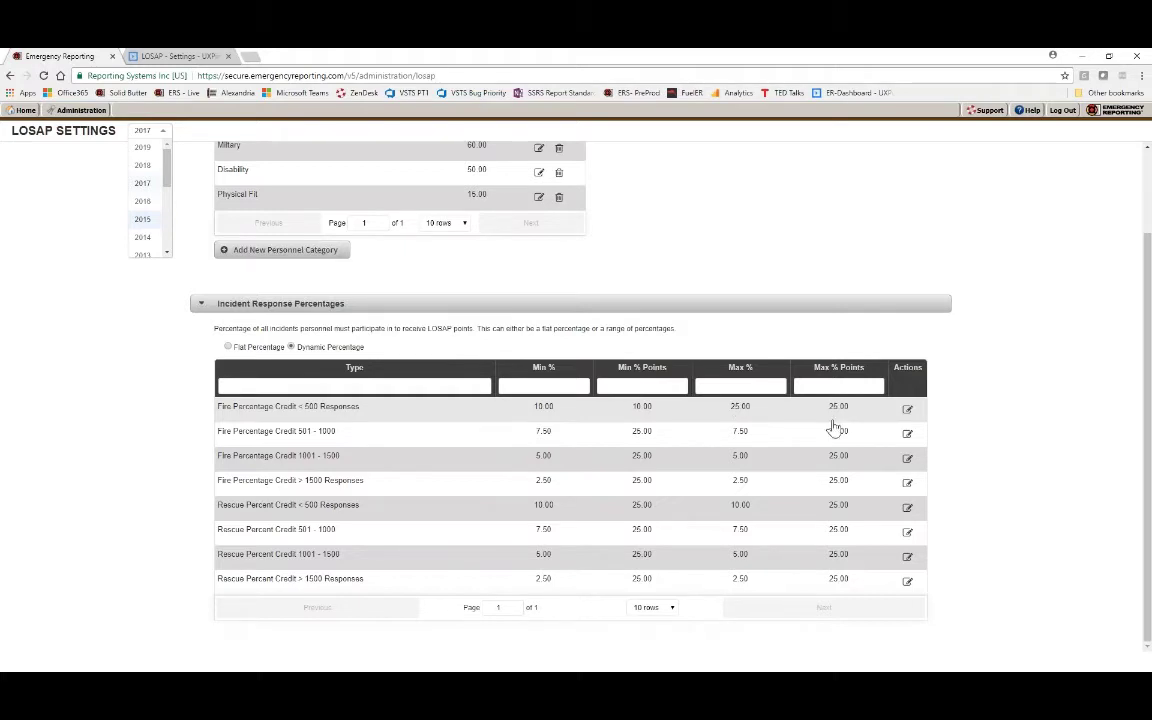
- Compare the dynamic percentage table with the Percentage of all incidents ranges in the UXPin LOSAP mockup, returning to Emergency Reporting
click(191, 57)
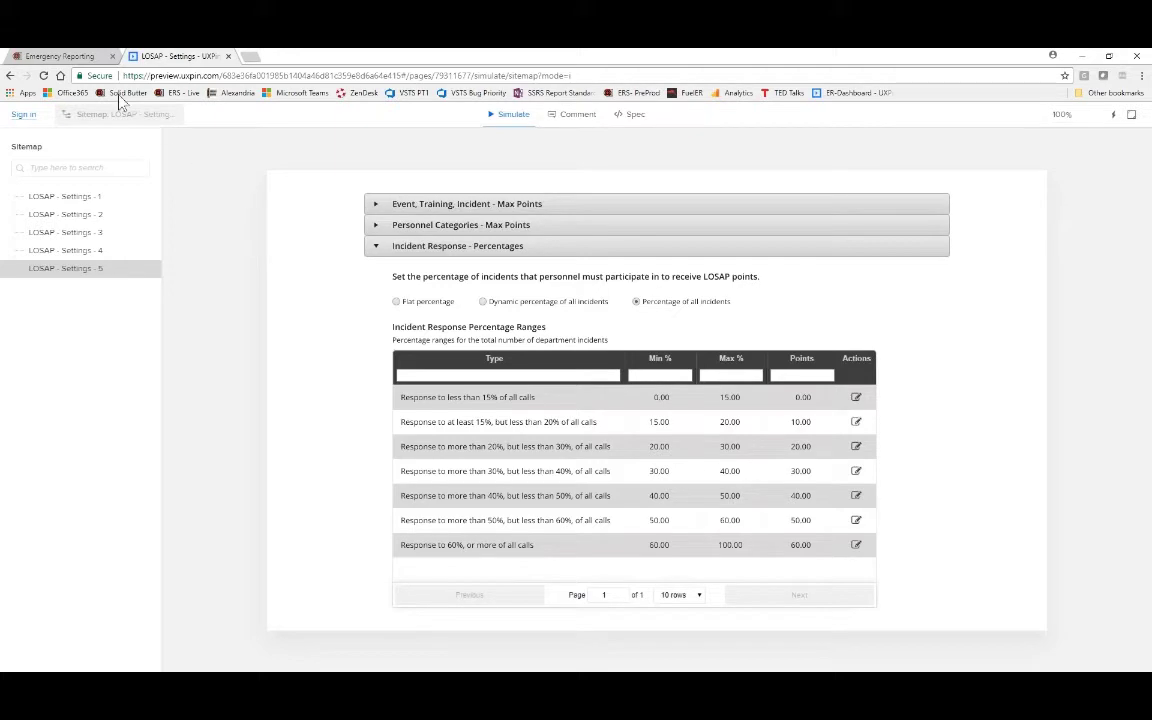
click(80, 57)
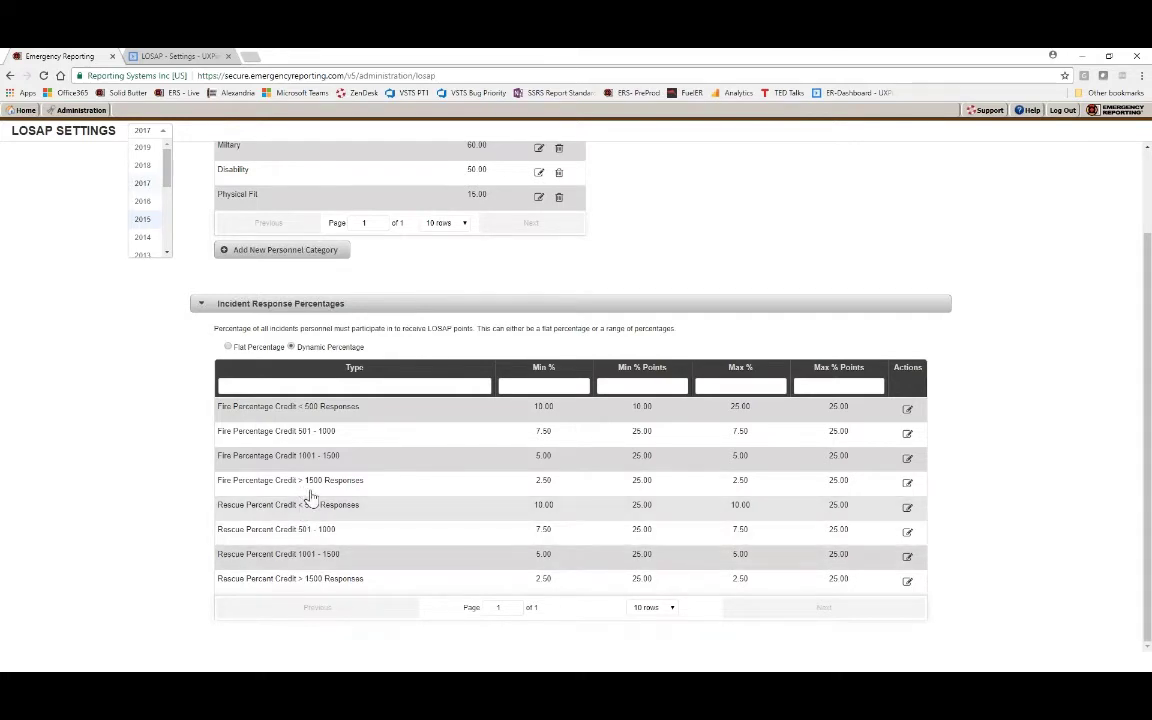
click(203, 57)
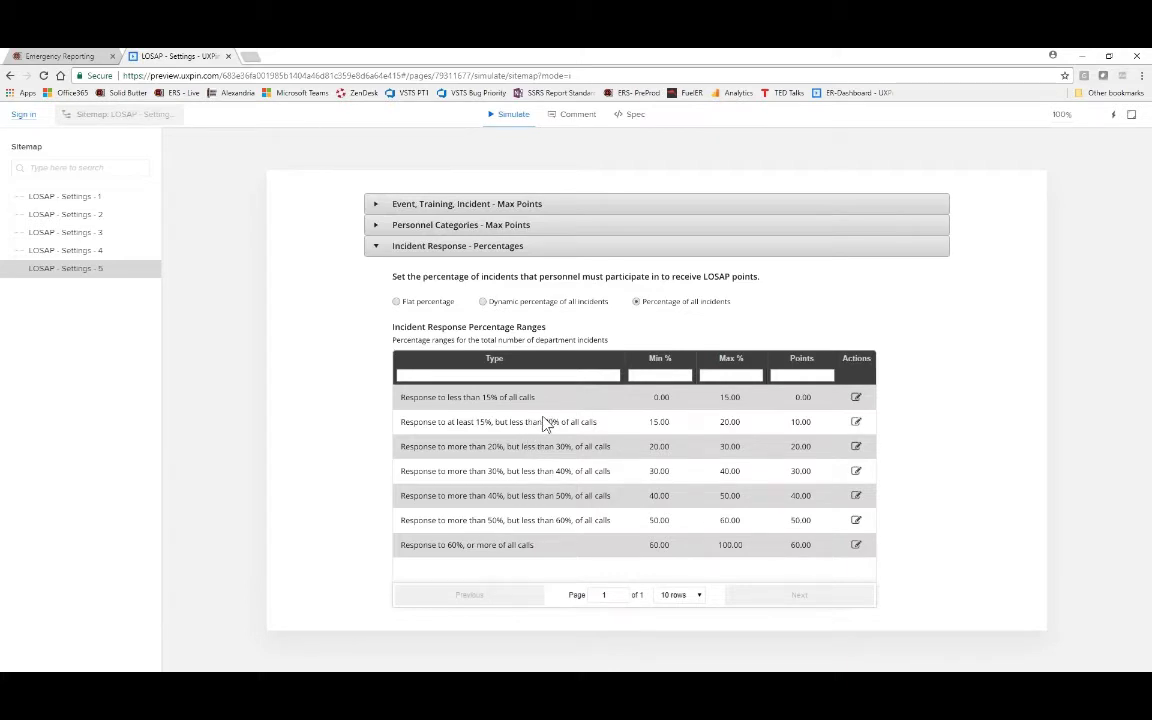
click(55, 56)
scroll(160, 340, up, 1)
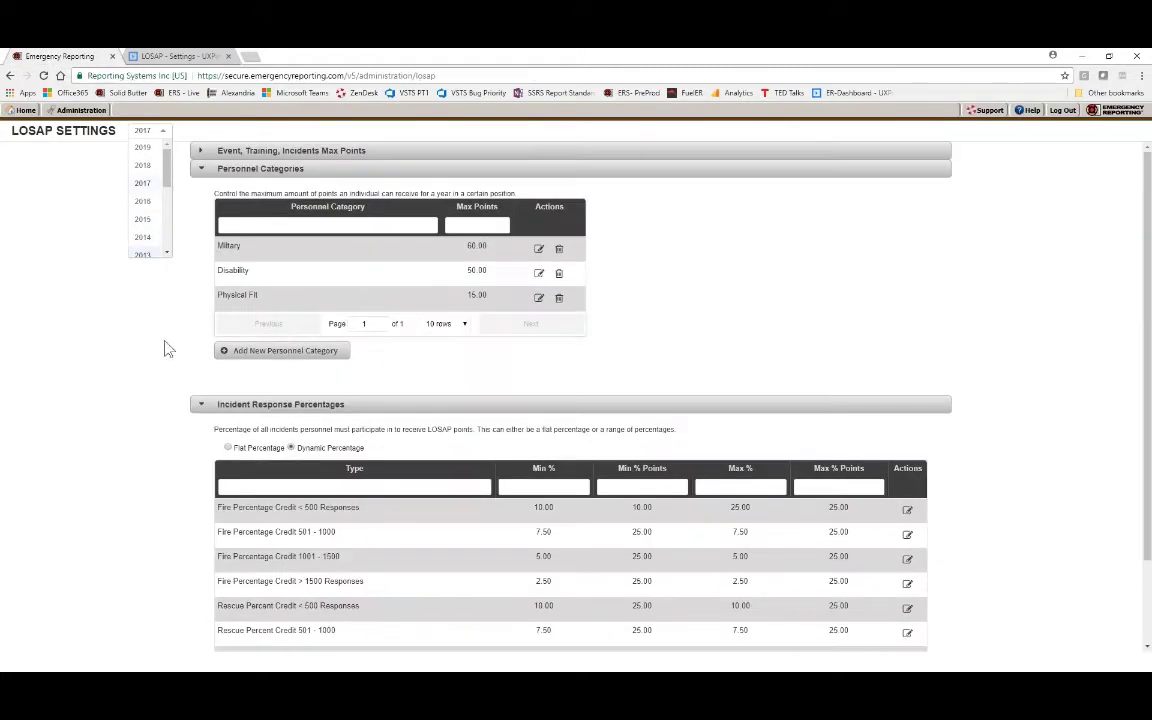
- From Administration's Personnel List, open the fourth listed person's record and display their LOSAP individual points
click(80, 112)
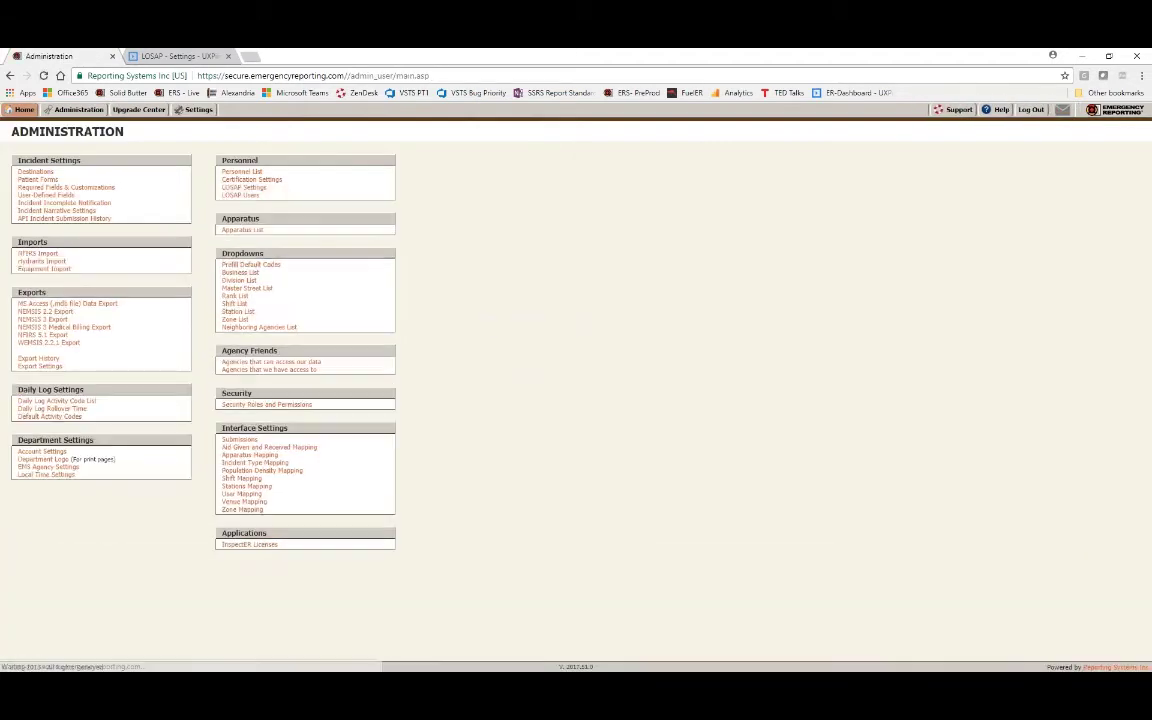
click(244, 174)
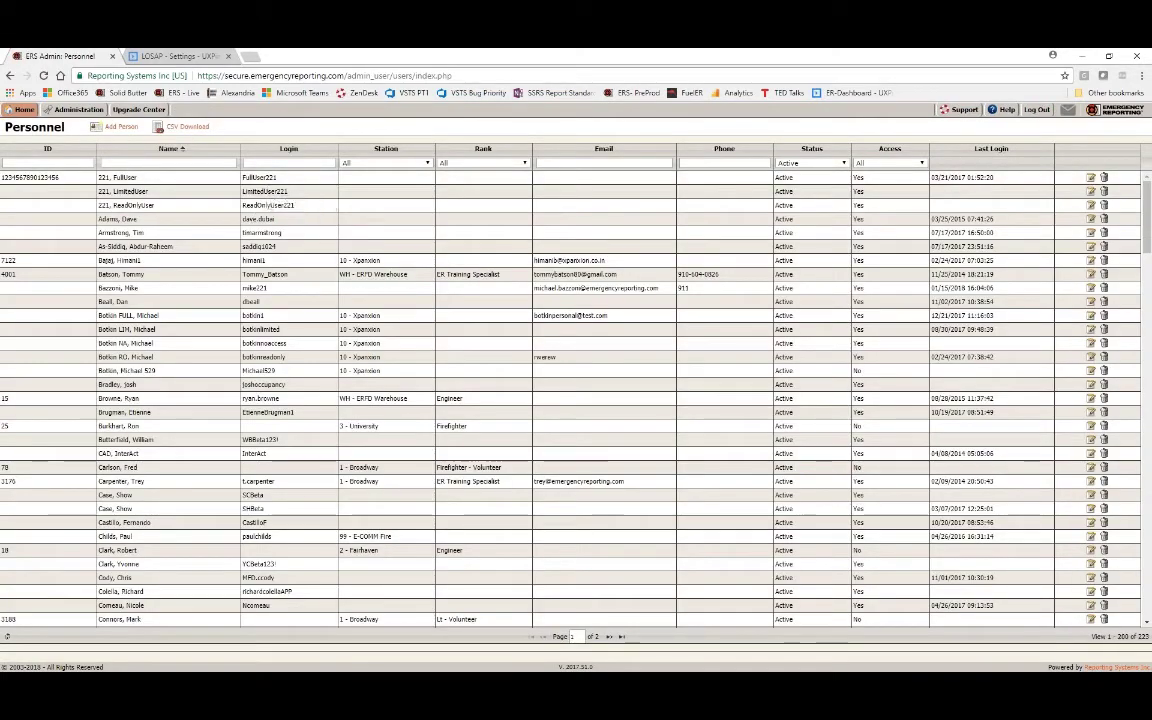
click(258, 220)
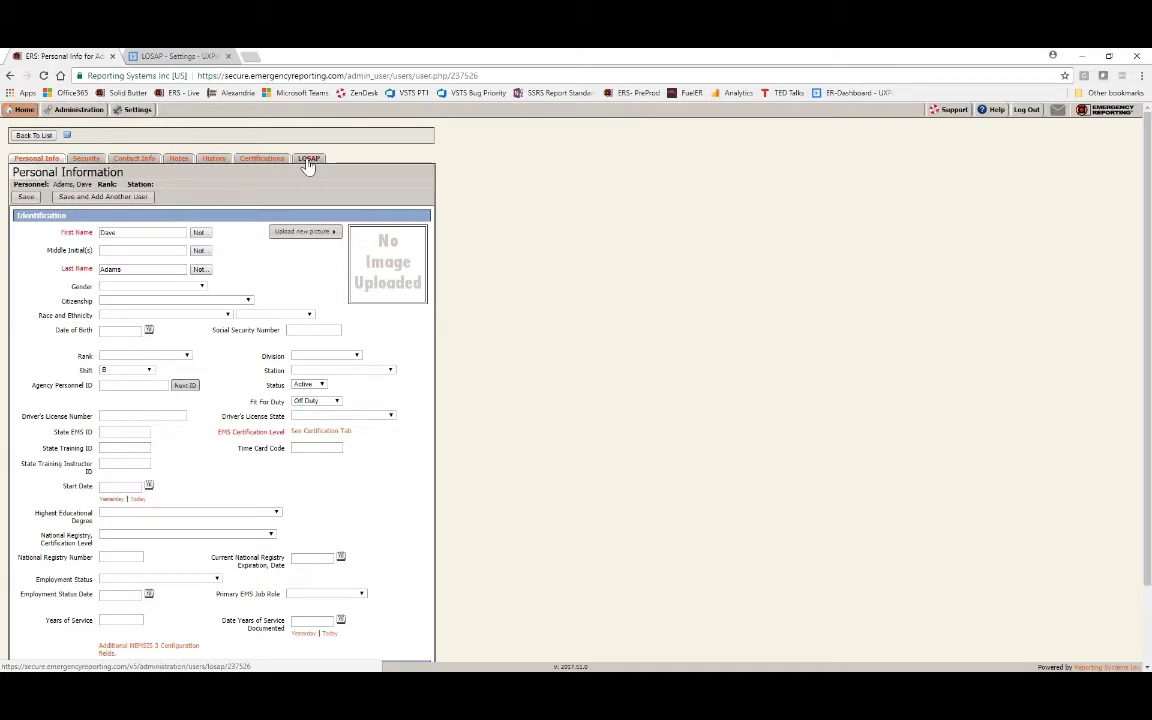
click(309, 163)
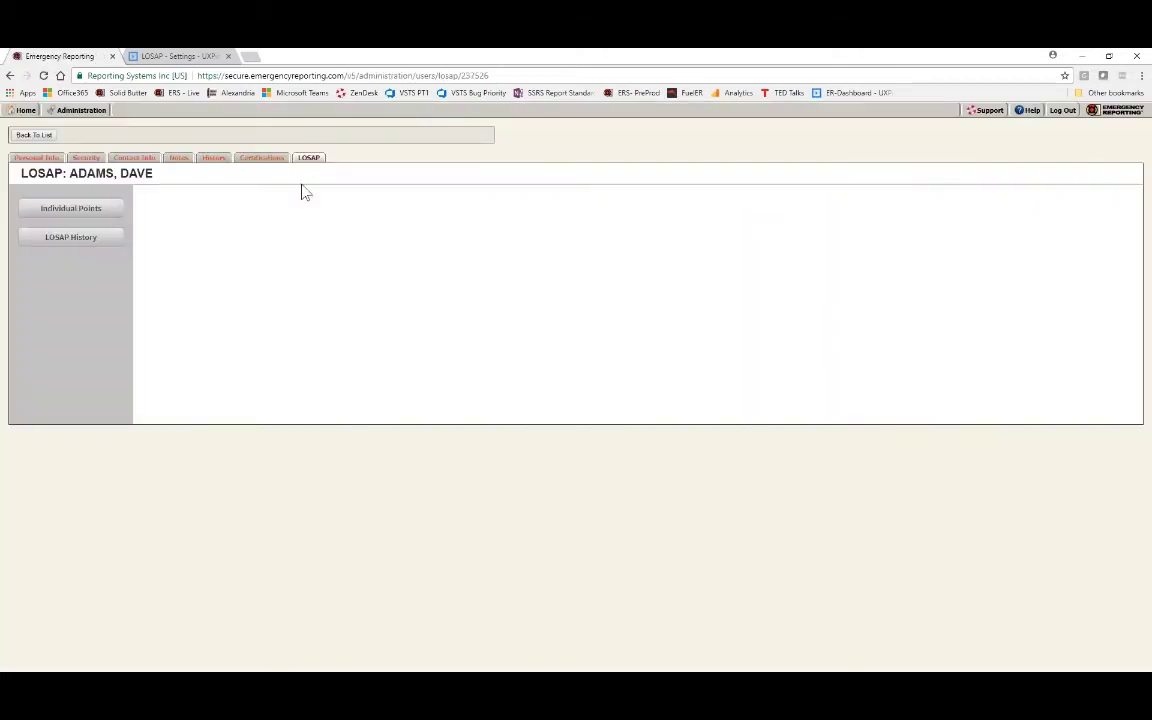
click(78, 214)
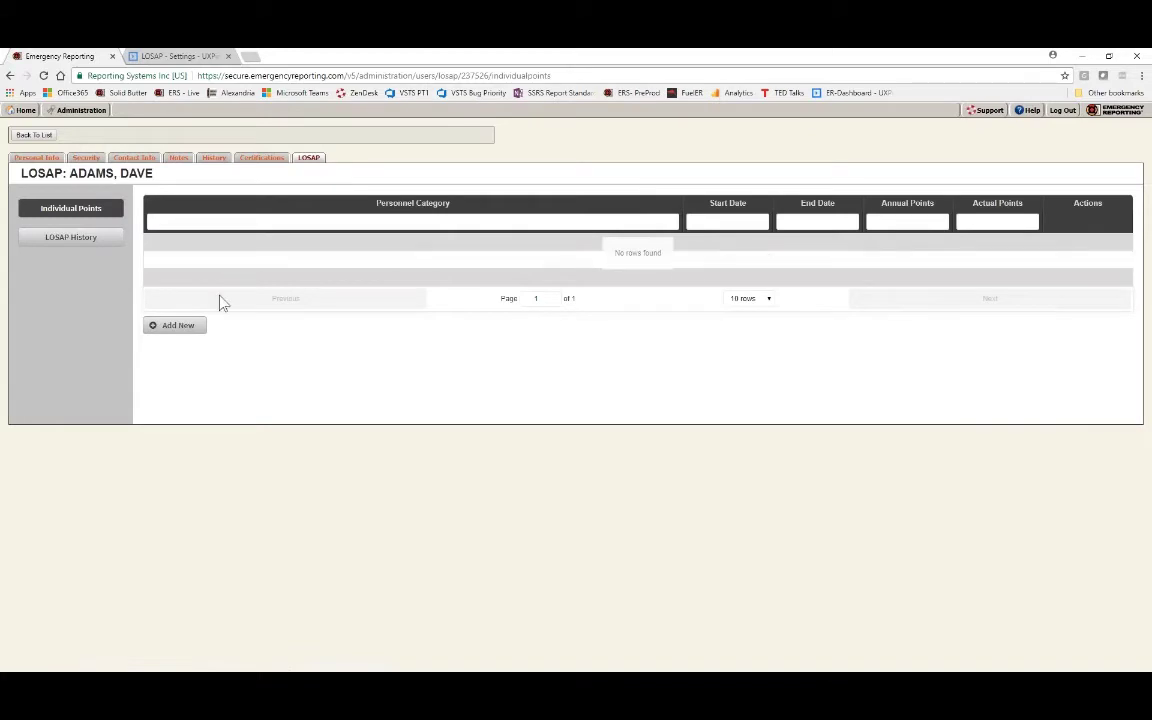
- Begin a new LOSAP personnel points entry with the category 2017 - Military and a start date of 07/01/2017
click(176, 330)
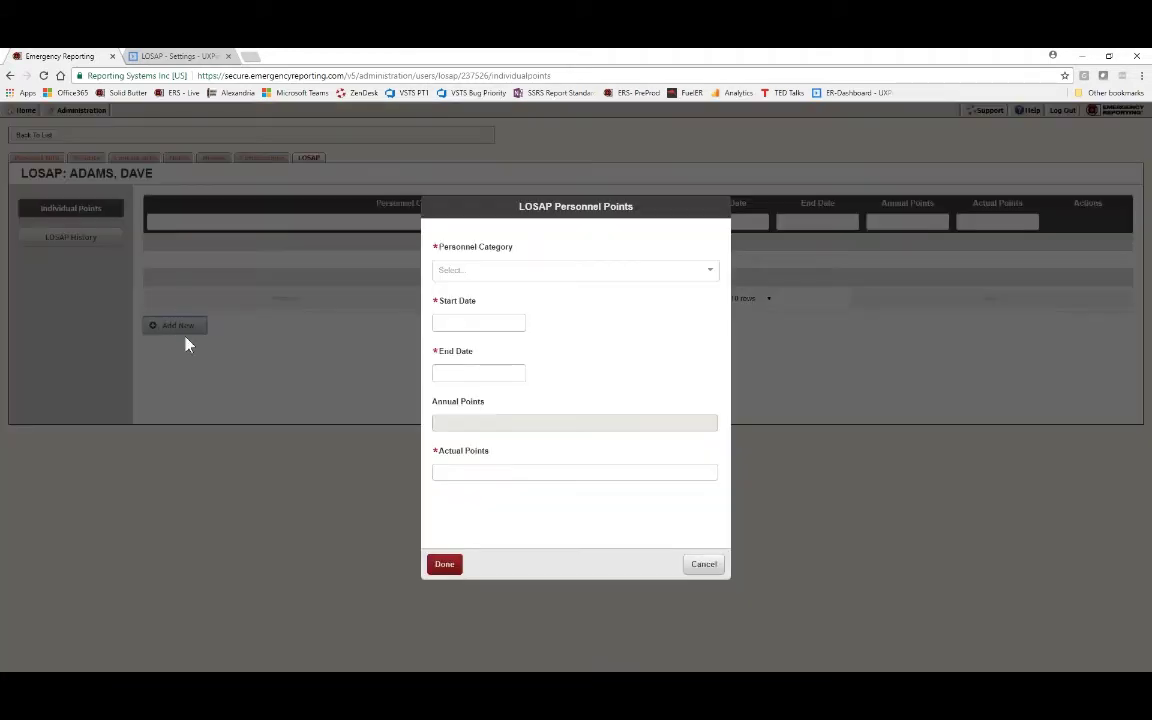
click(710, 274)
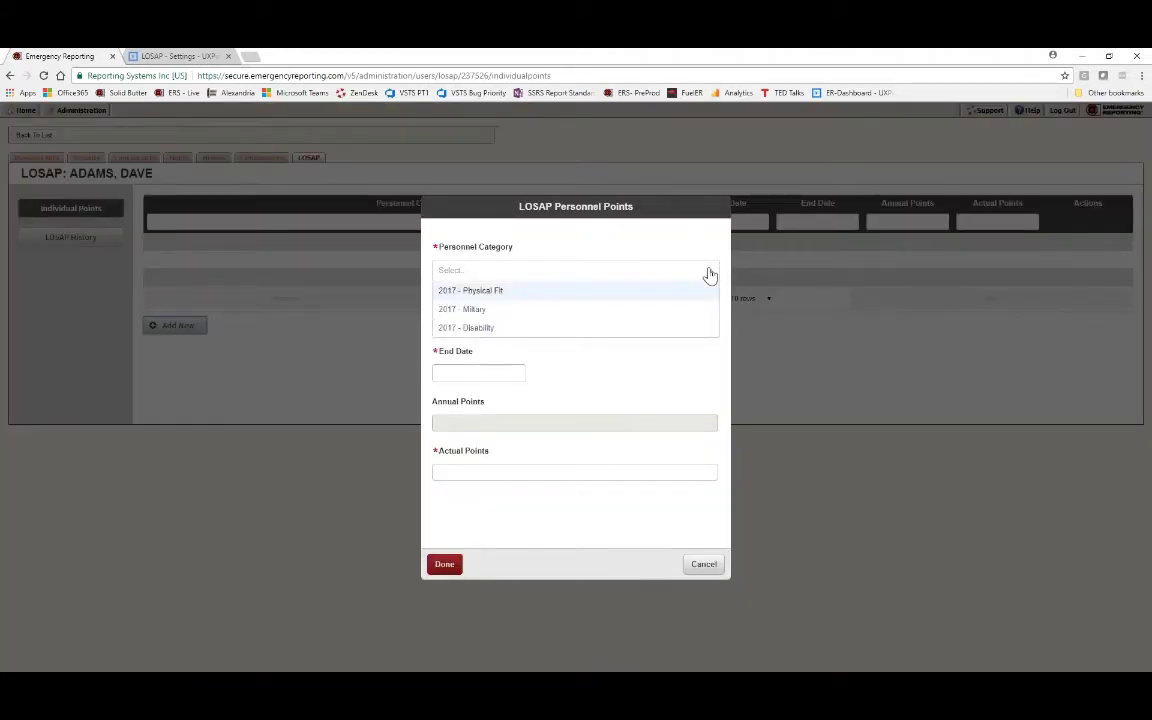
click(478, 310)
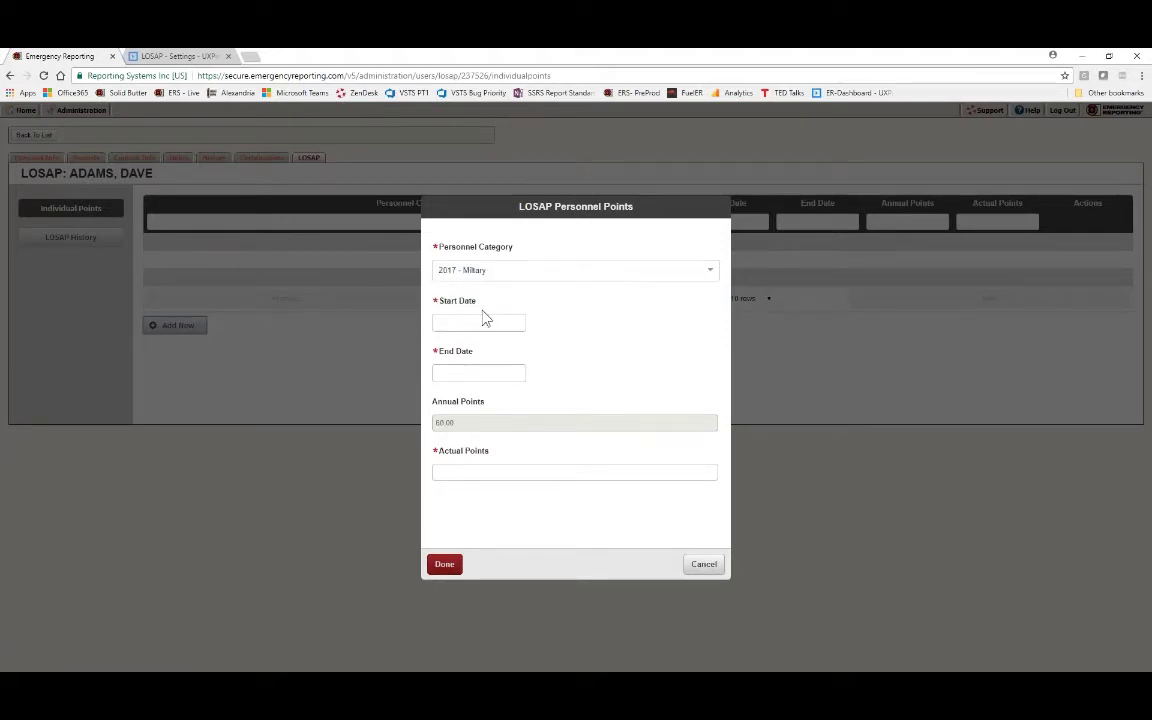
click(484, 320)
click(478, 372)
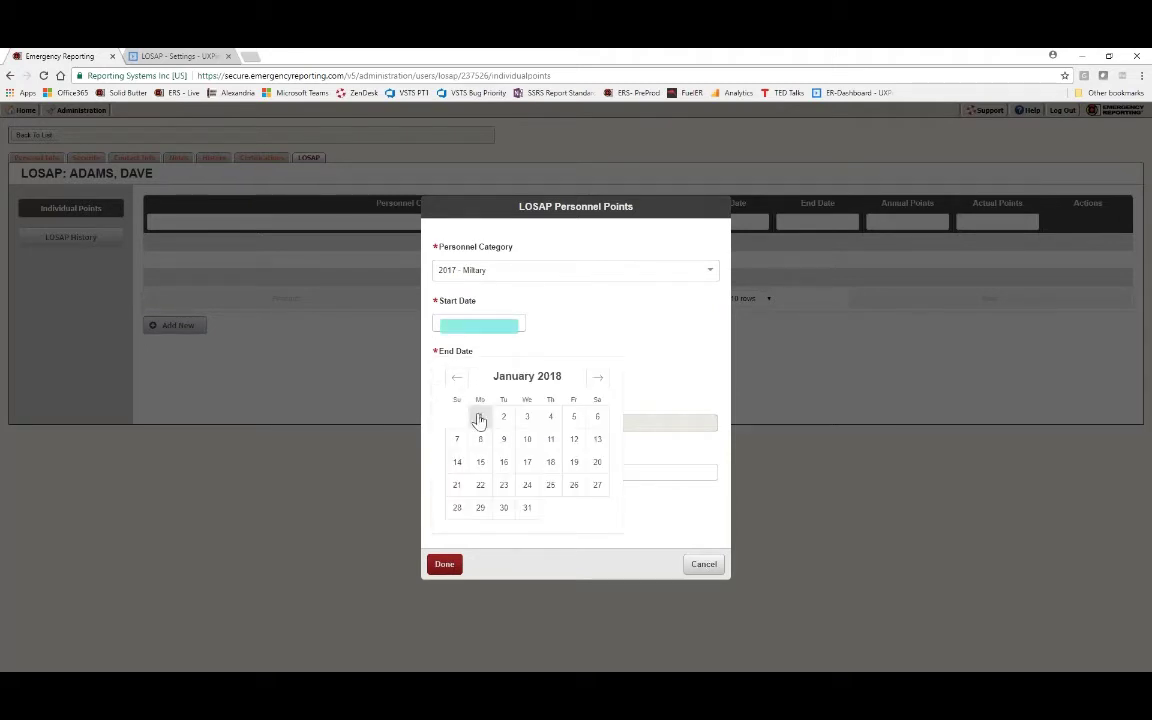
click(455, 378)
click(455, 378)
click(455, 378)
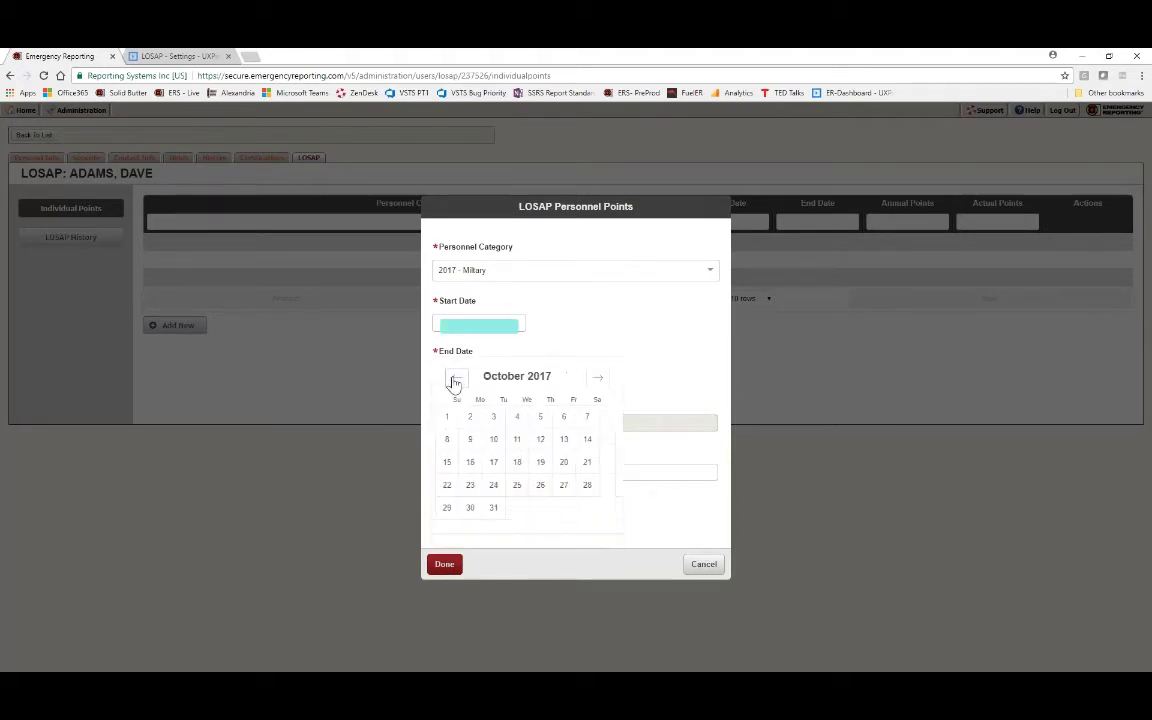
click(455, 378)
click(455, 378)
click(455, 378)
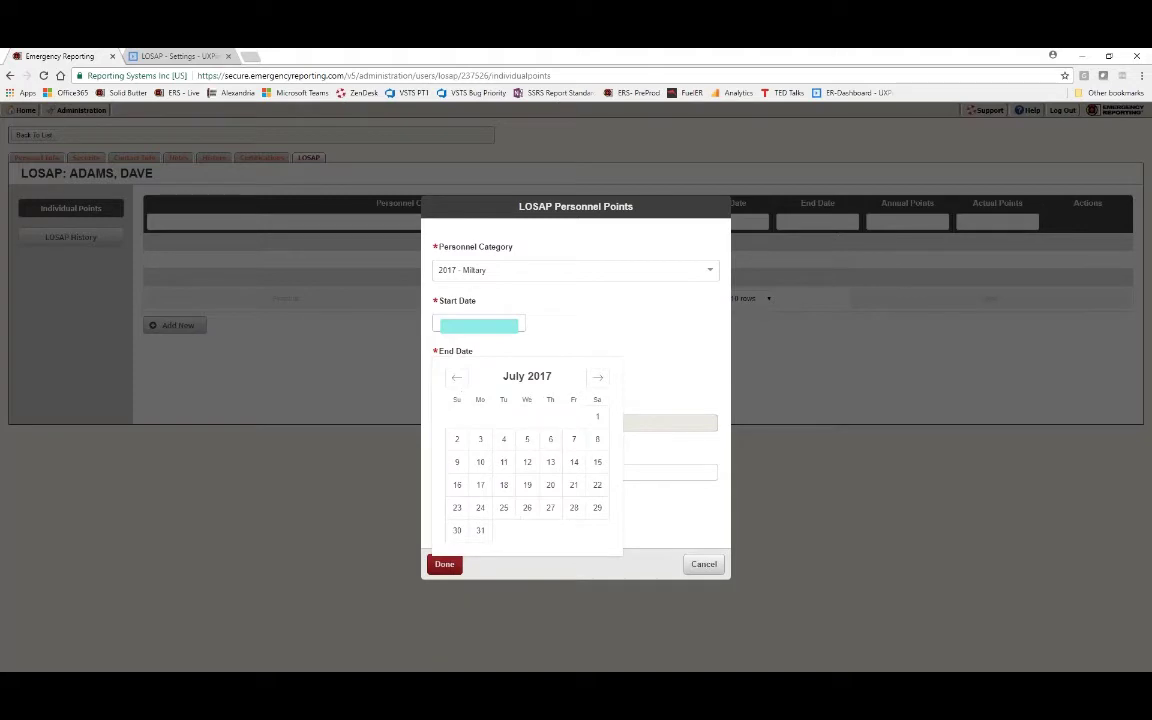
click(597, 416)
- Set the entry's end date to 12/31/2017 and its actual points to 30, and save the entry
click(478, 376)
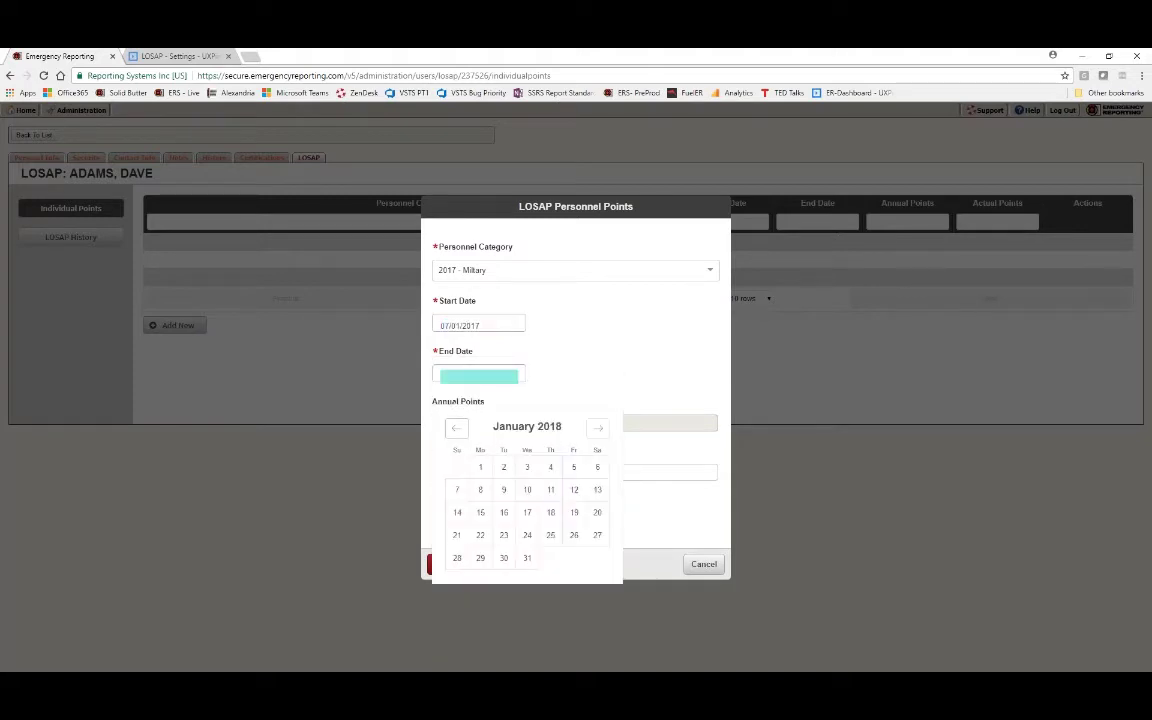
click(456, 429)
click(456, 579)
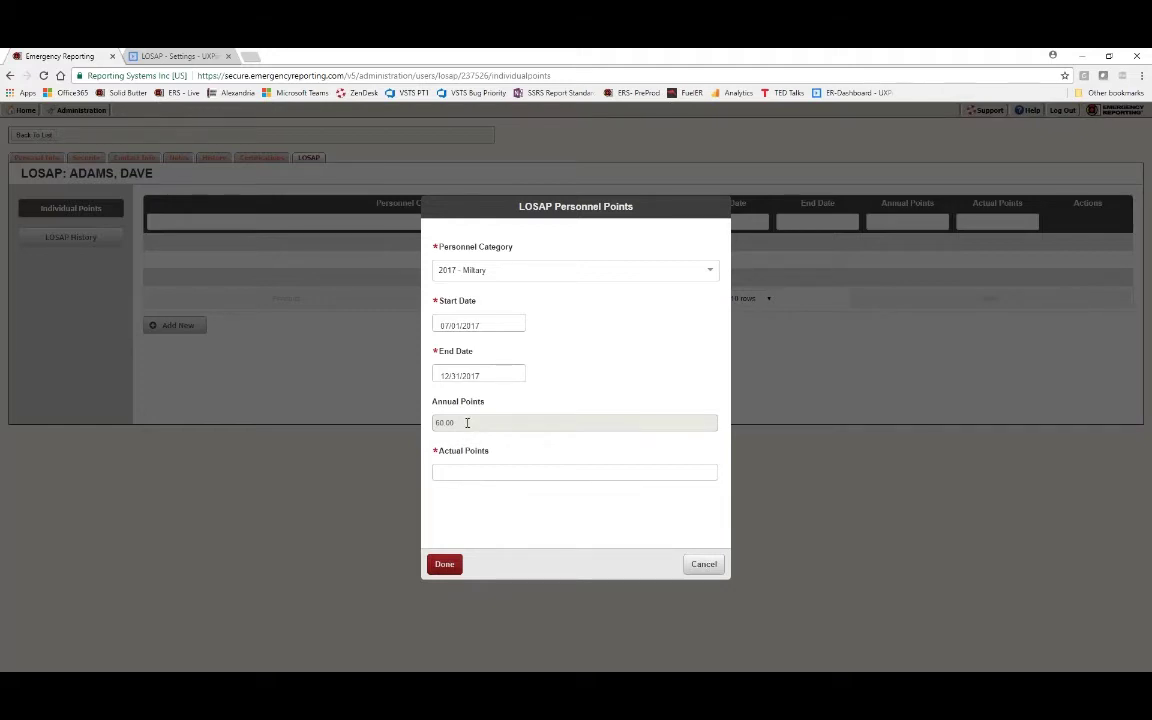
click(468, 470)
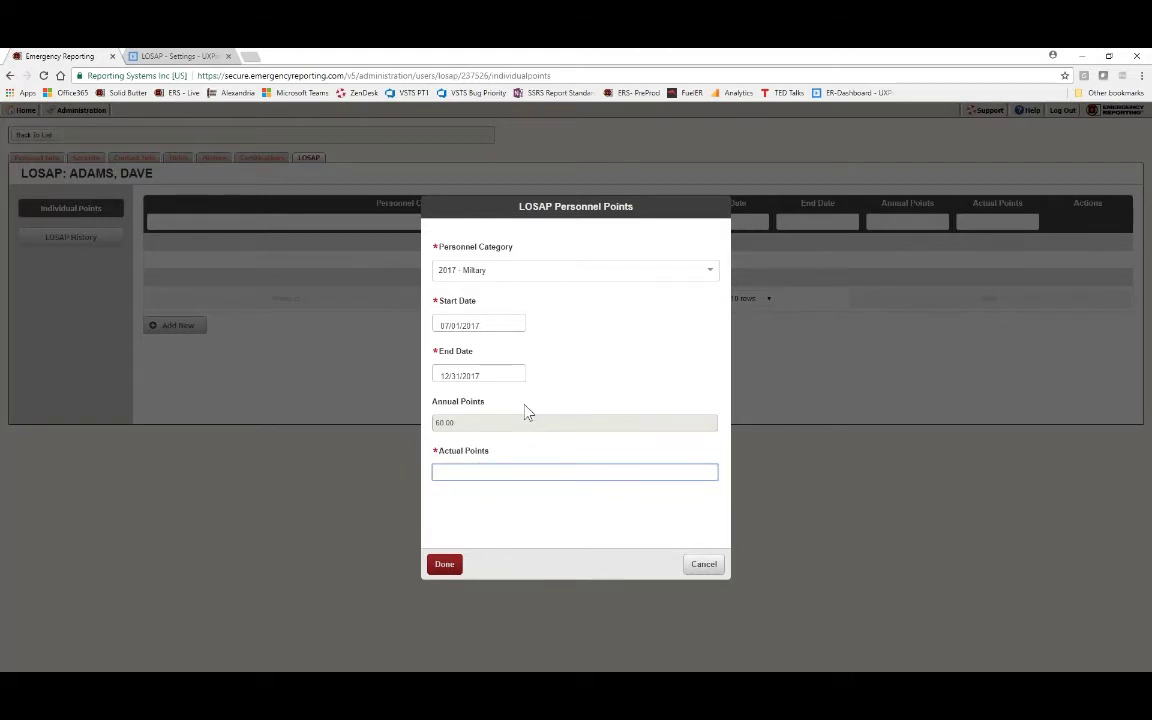
text(30)
click(445, 565)
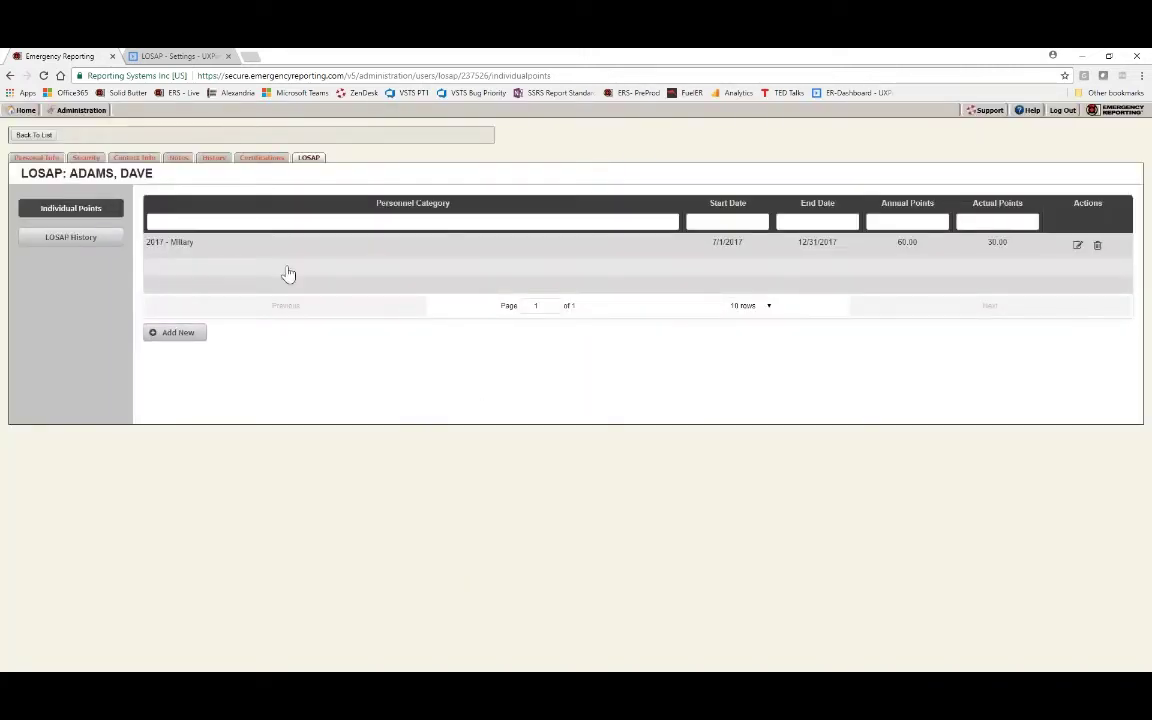
click(178, 333)
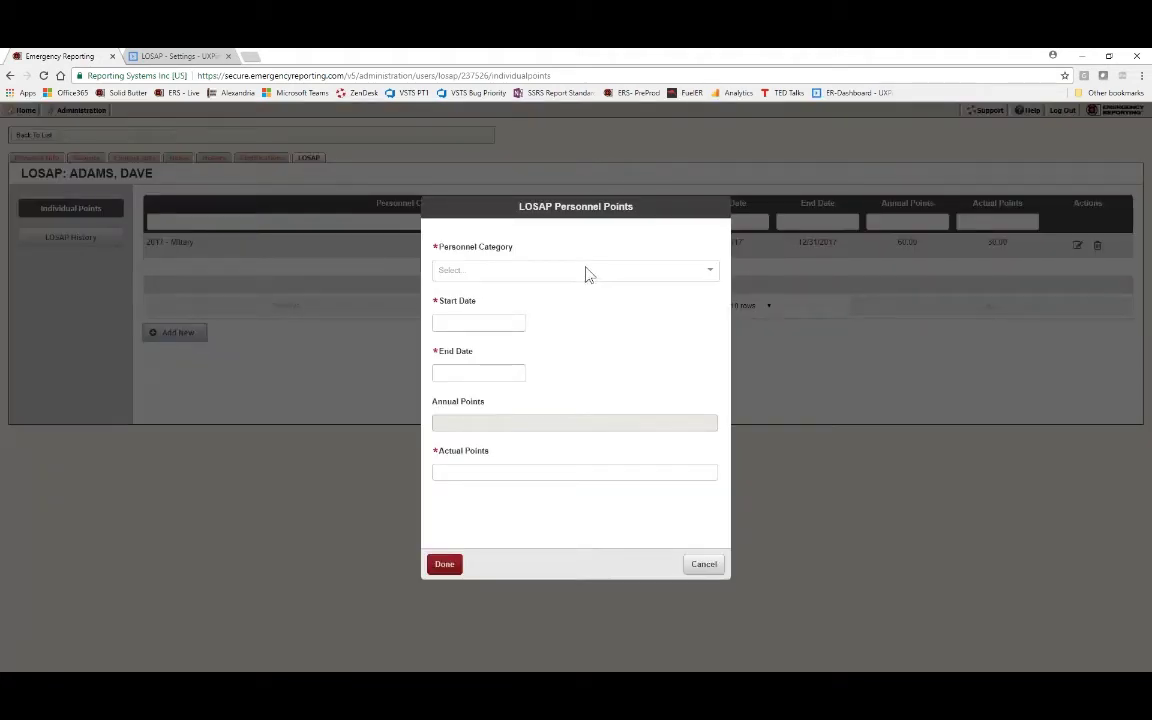
click(711, 272)
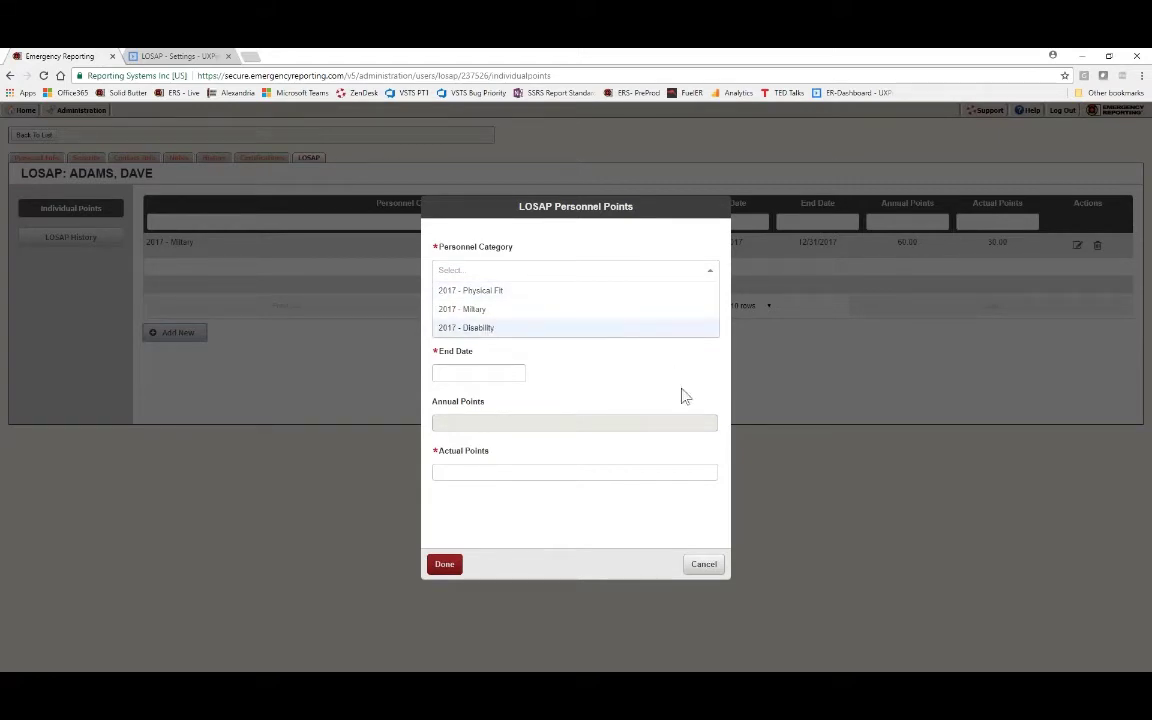
click(705, 565)
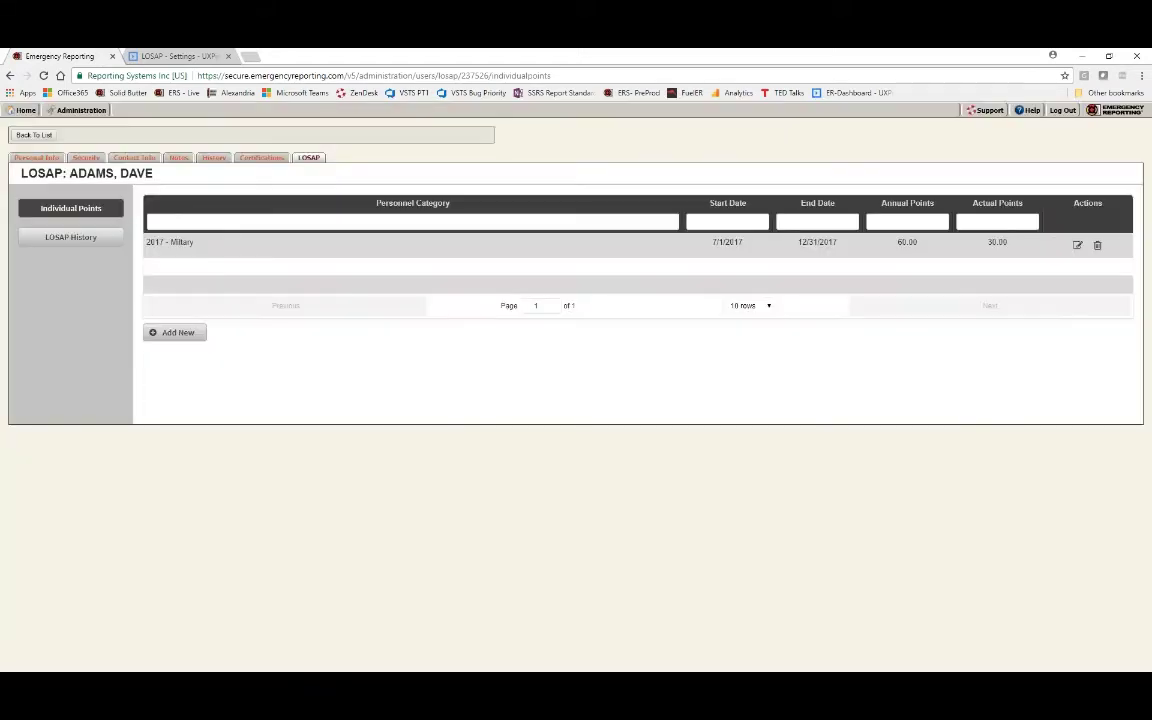
- Add a LOSAP history record for the year 2011 with 100 points and the note "Qualified", and save it
click(71, 242)
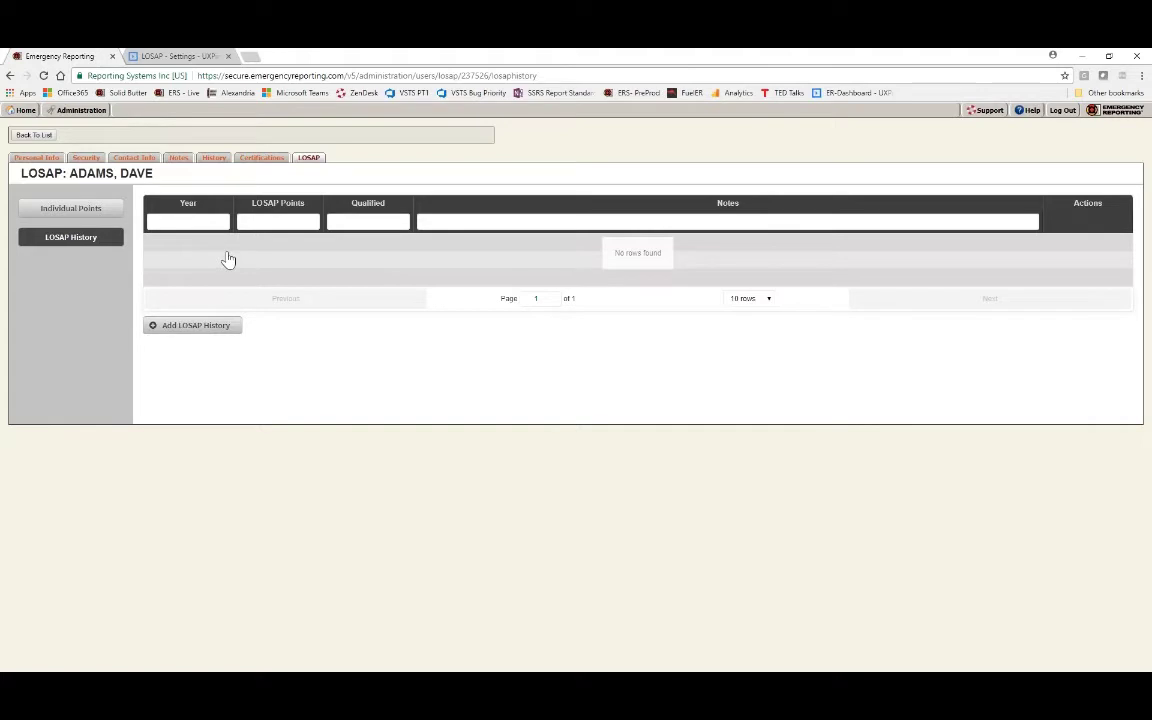
click(199, 329)
click(575, 314)
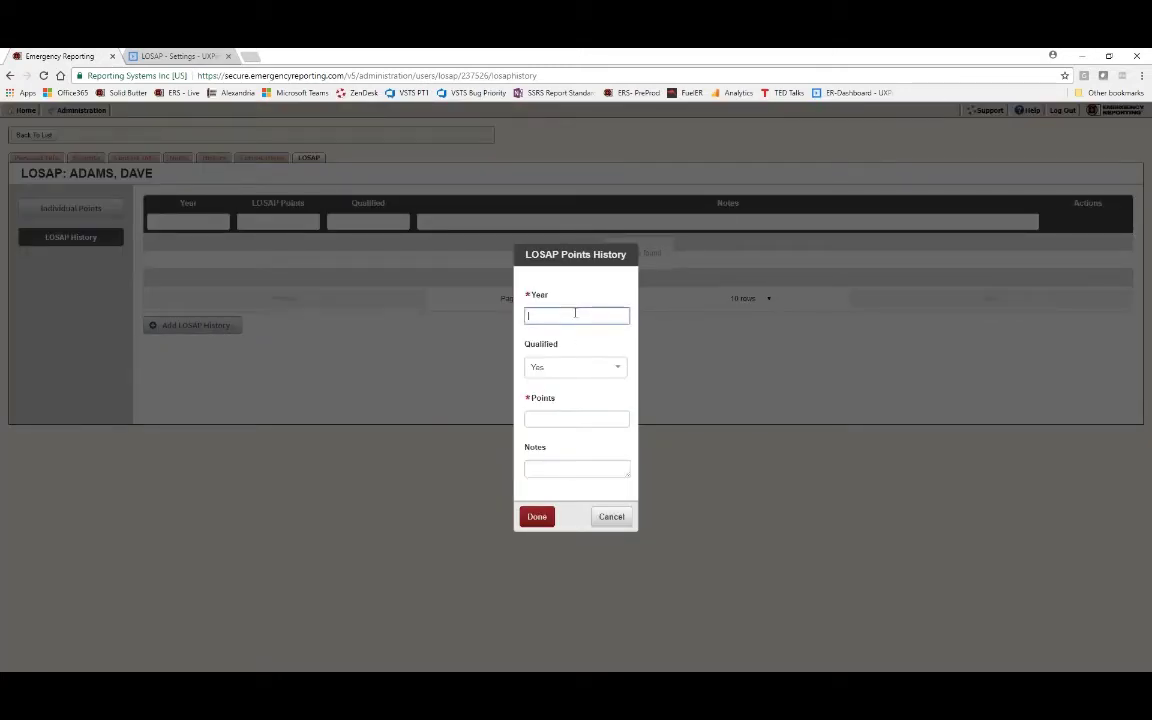
text(2011)
key(Tab)
key(Tab)
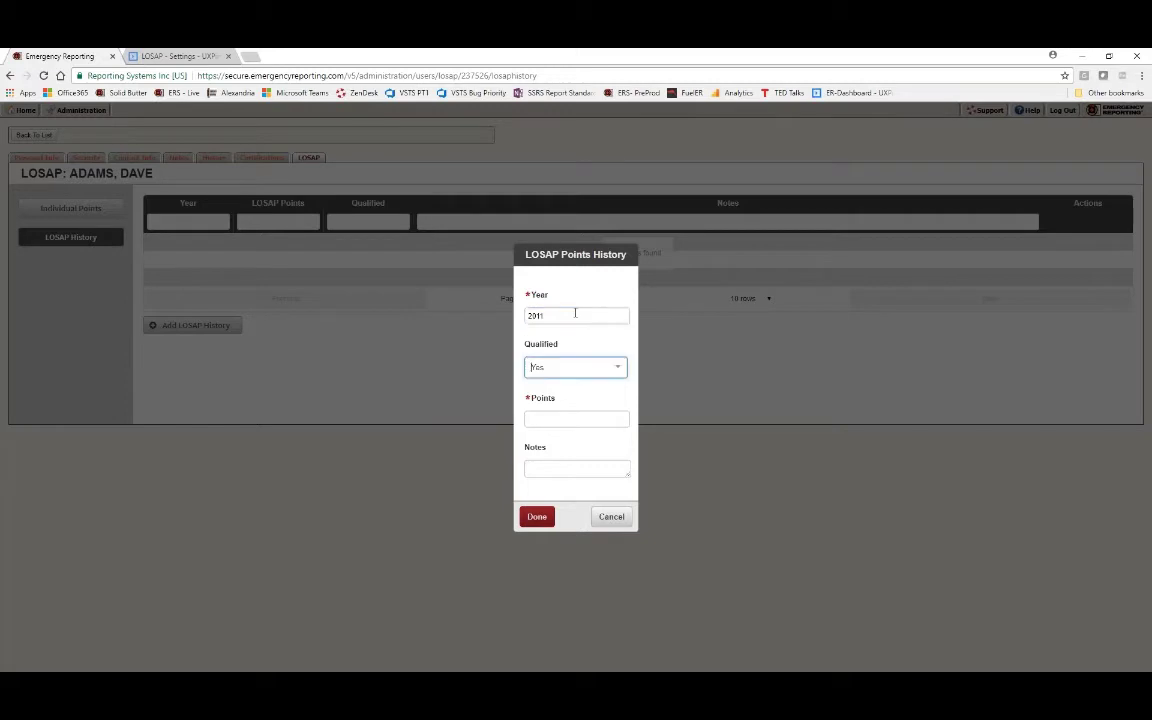
text(100)
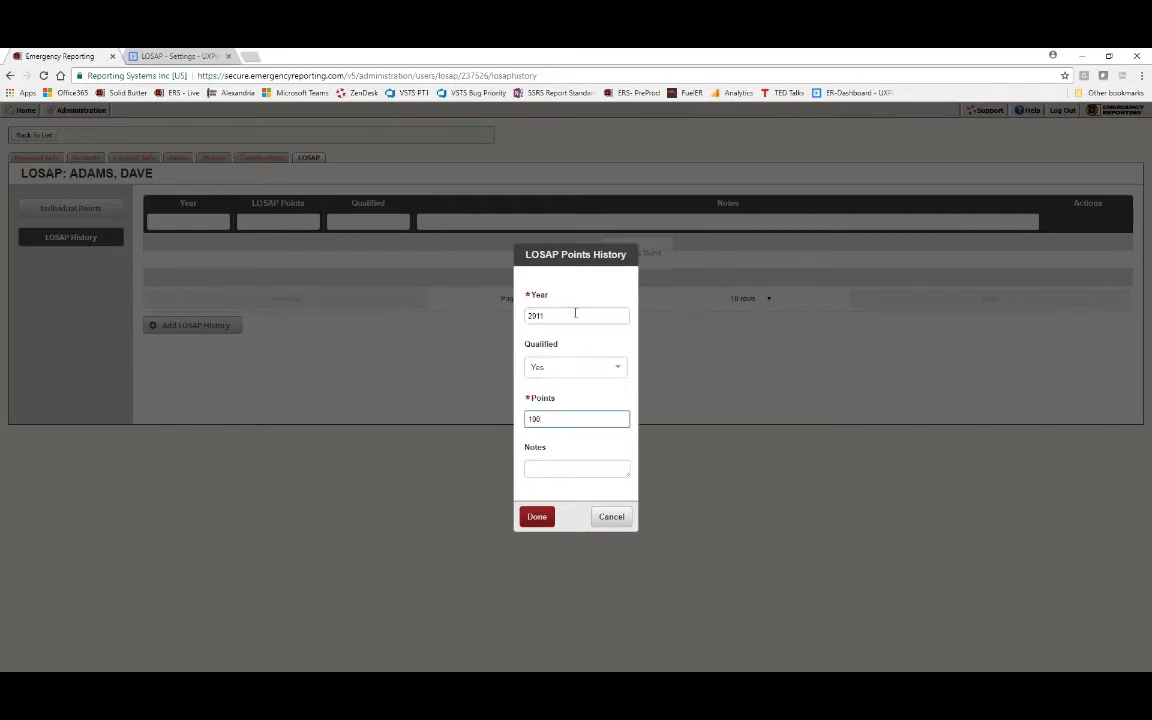
click(549, 471)
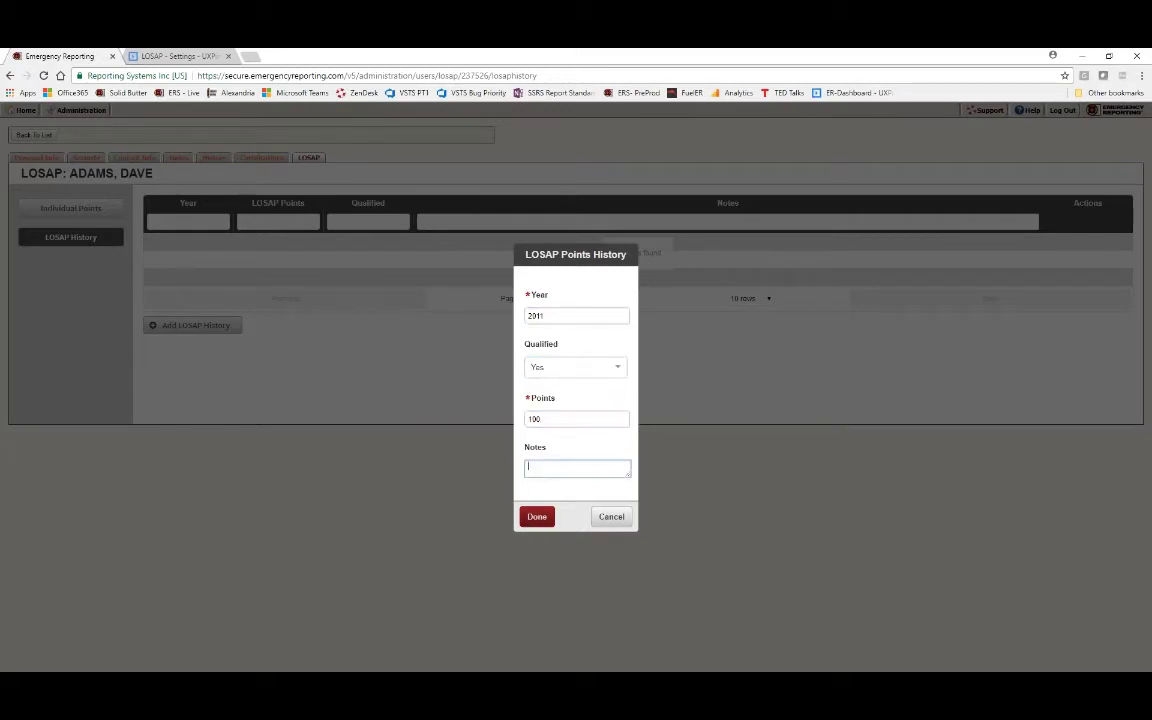
text(Qualified)
click(535, 518)
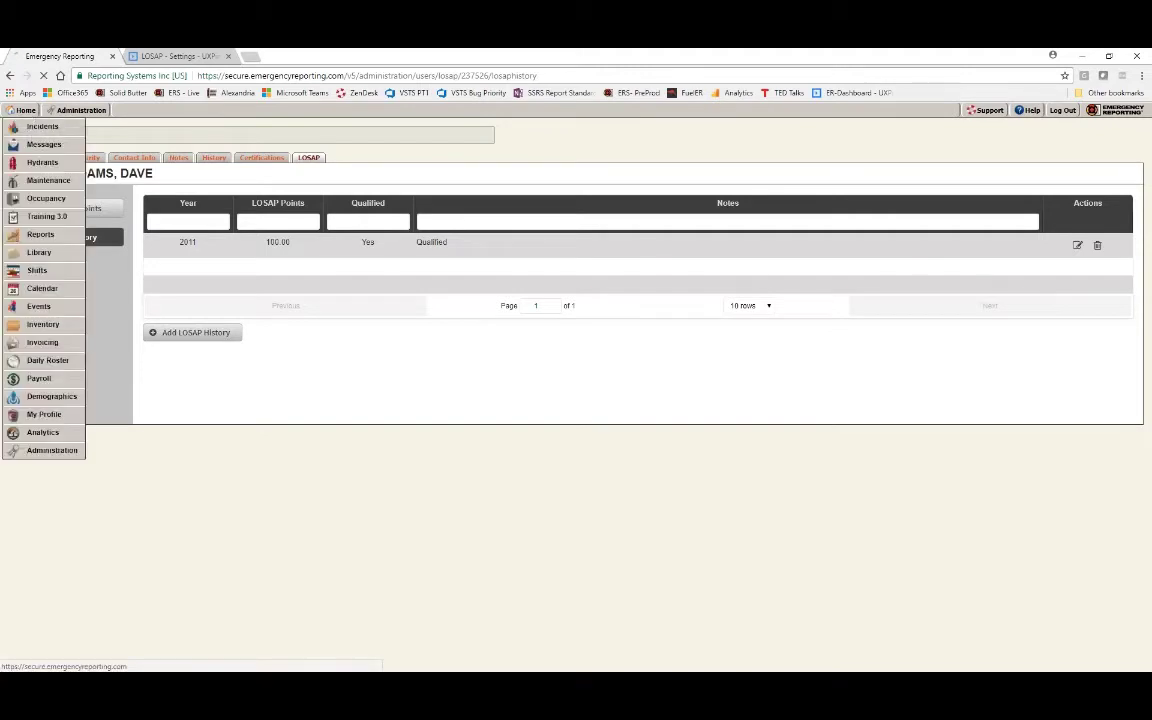
- Review the Incident Response Percentages and Event, Training, Incidents Max Points sections in Administration's LOSAP Settings, and check them against the UXPin mockup
click(28, 116)
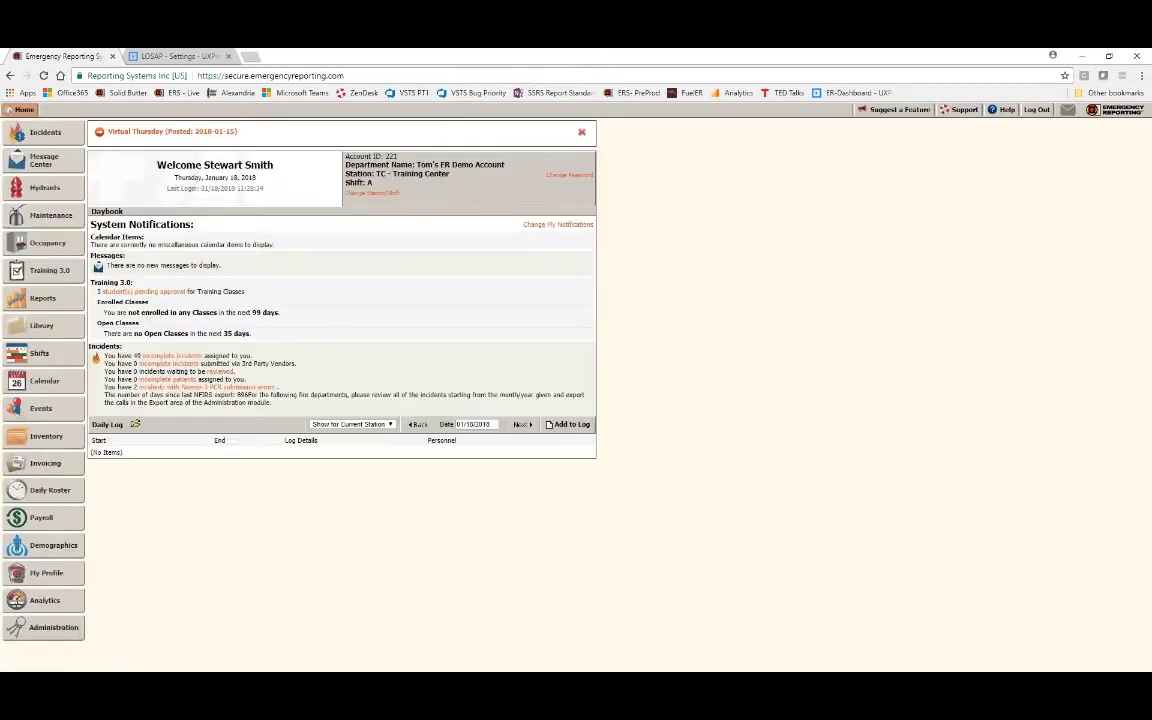
click(54, 628)
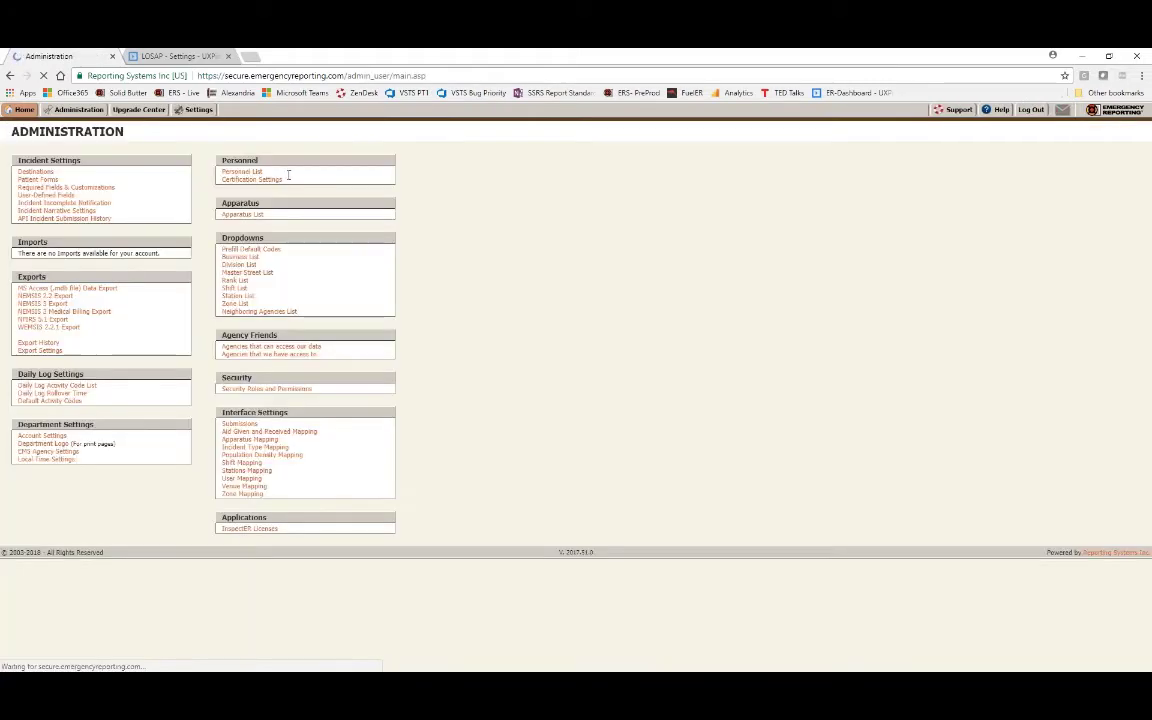
click(234, 176)
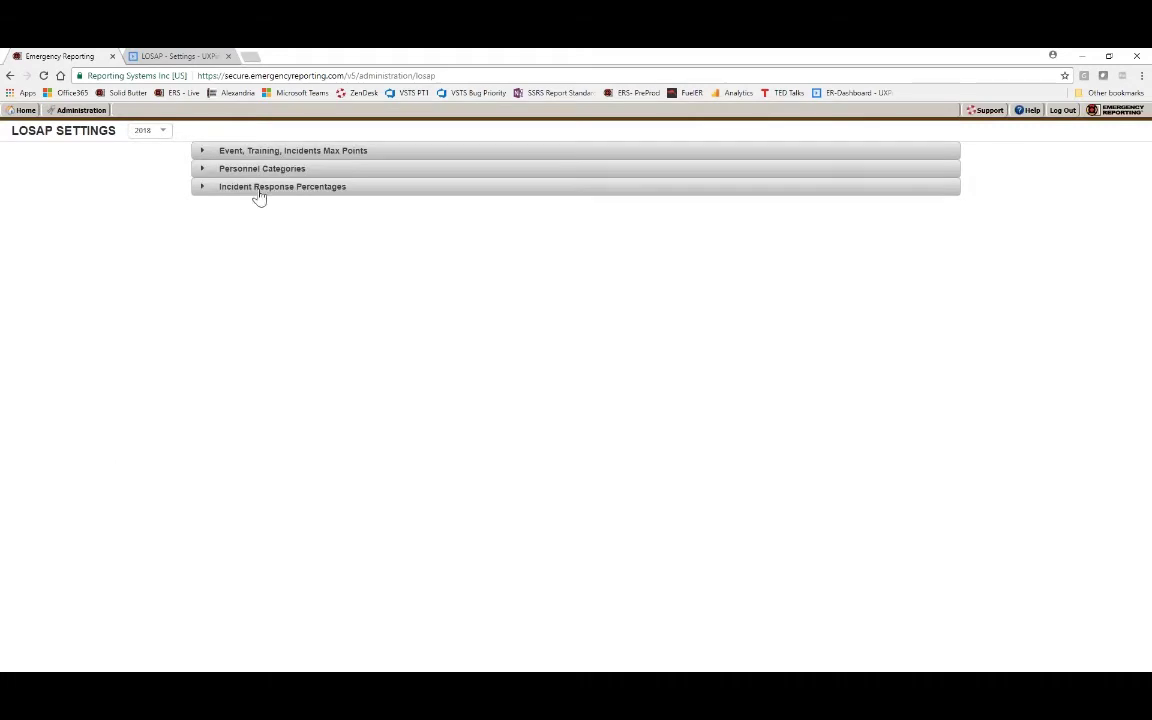
click(200, 192)
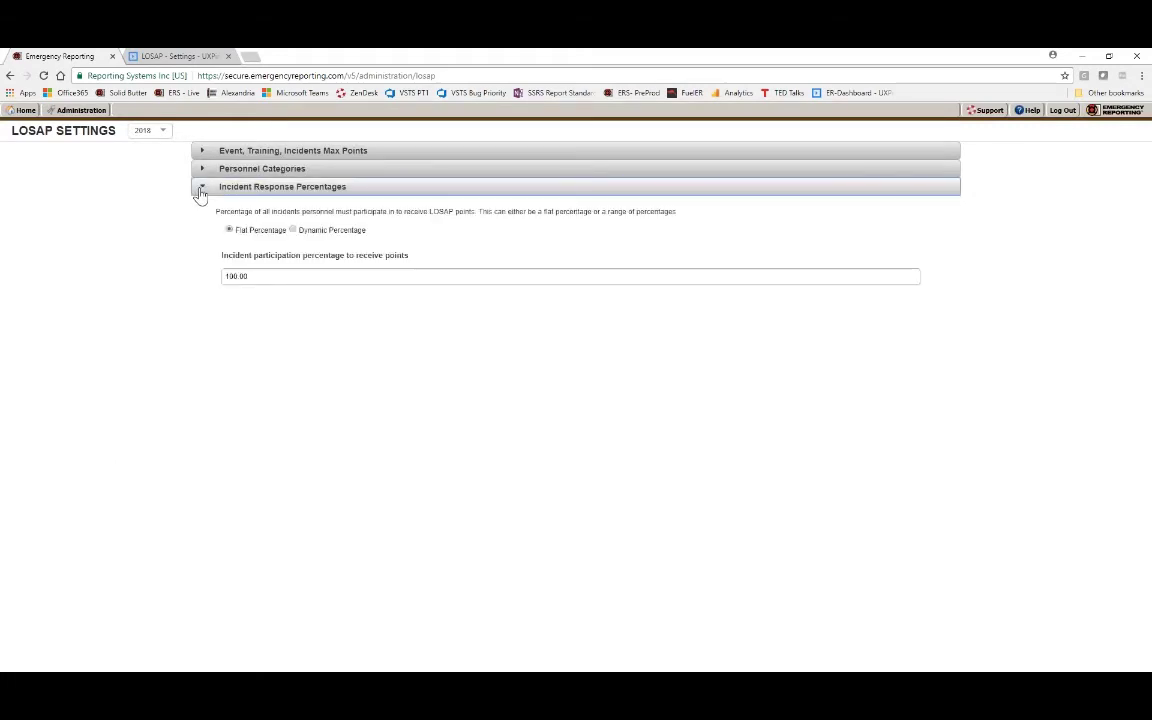
click(203, 153)
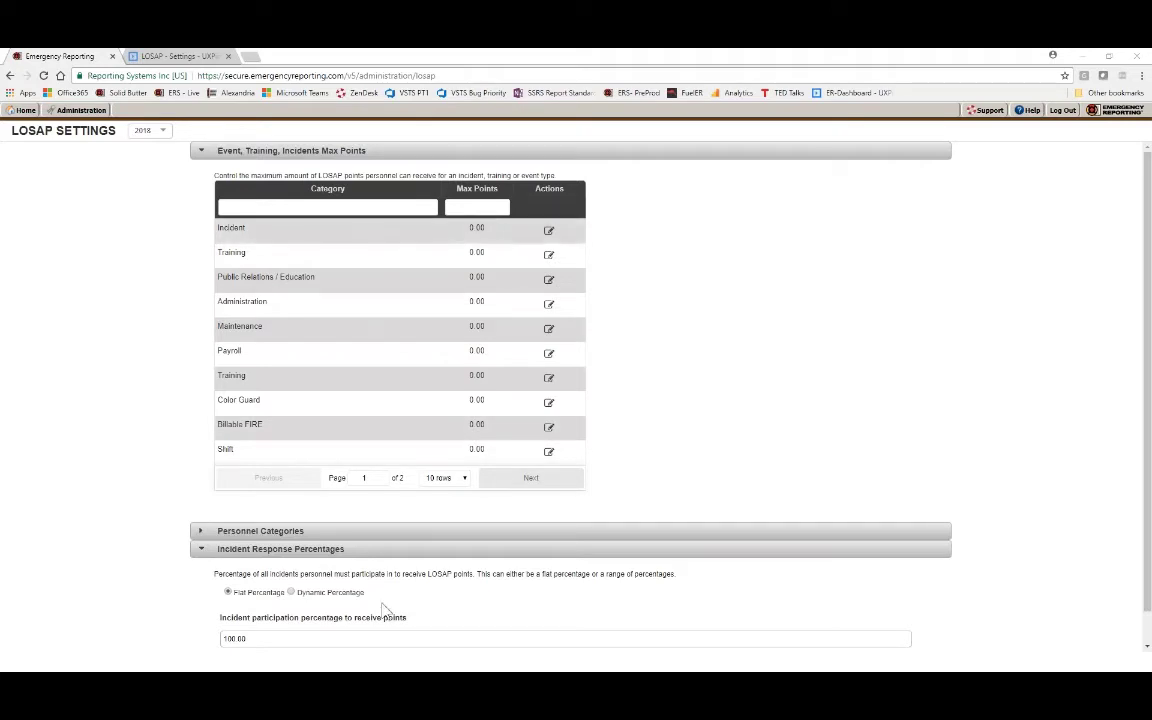
click(181, 58)
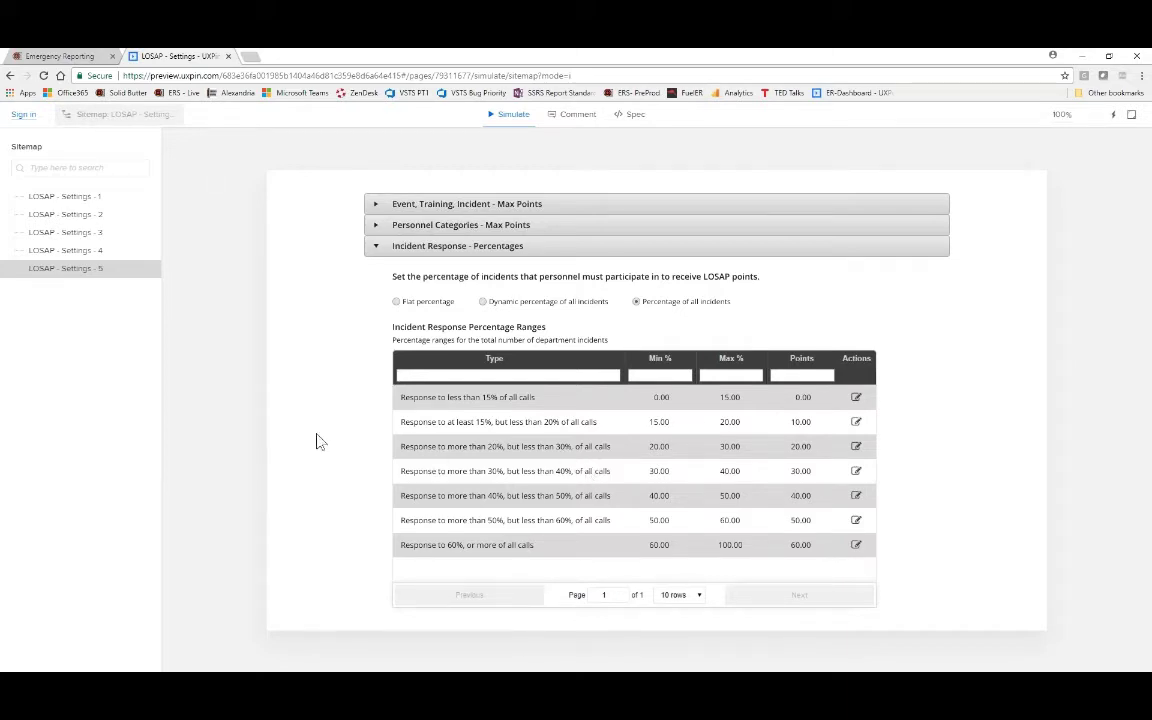
click(55, 57)
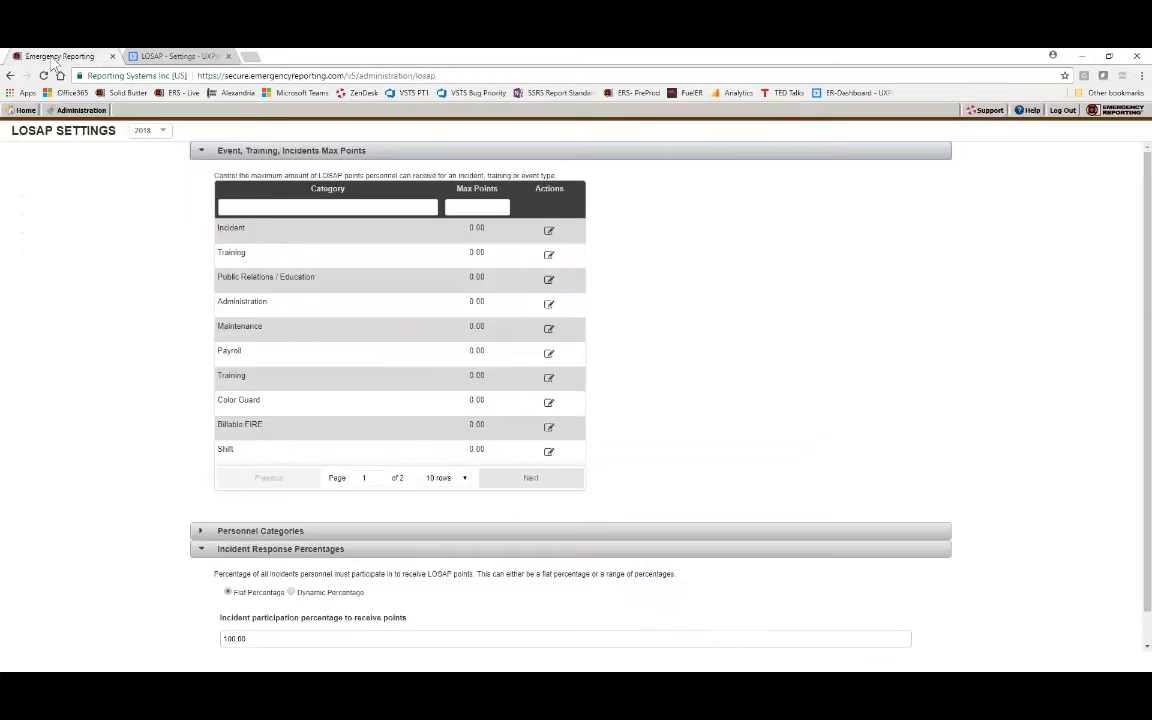
- From Administration's LOSAP Users list, view the individual points of the fourth listed user and another user, closing each record without changes
mouse_move(25, 112)
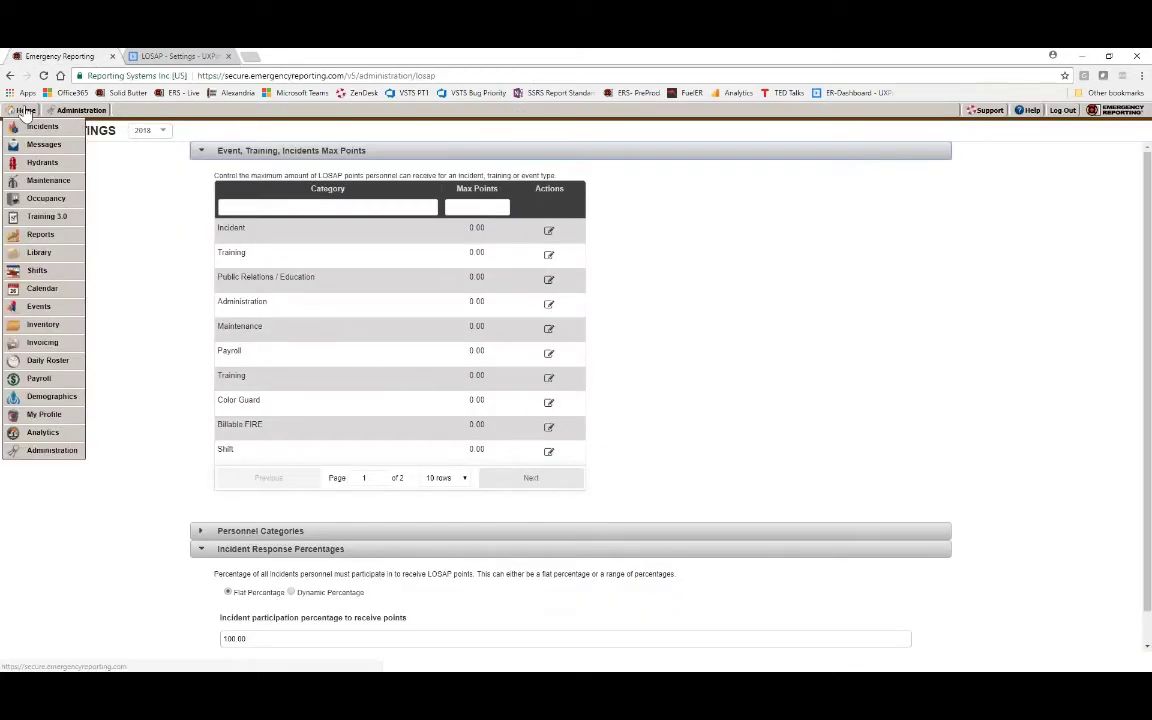
click(46, 451)
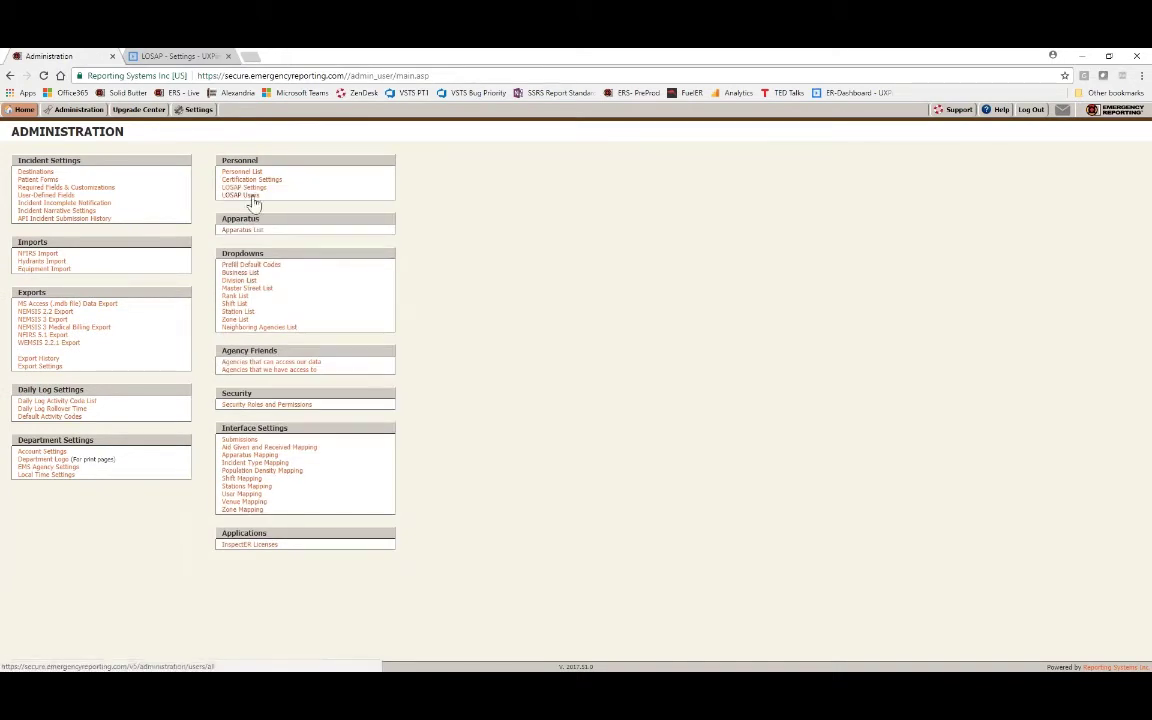
click(242, 196)
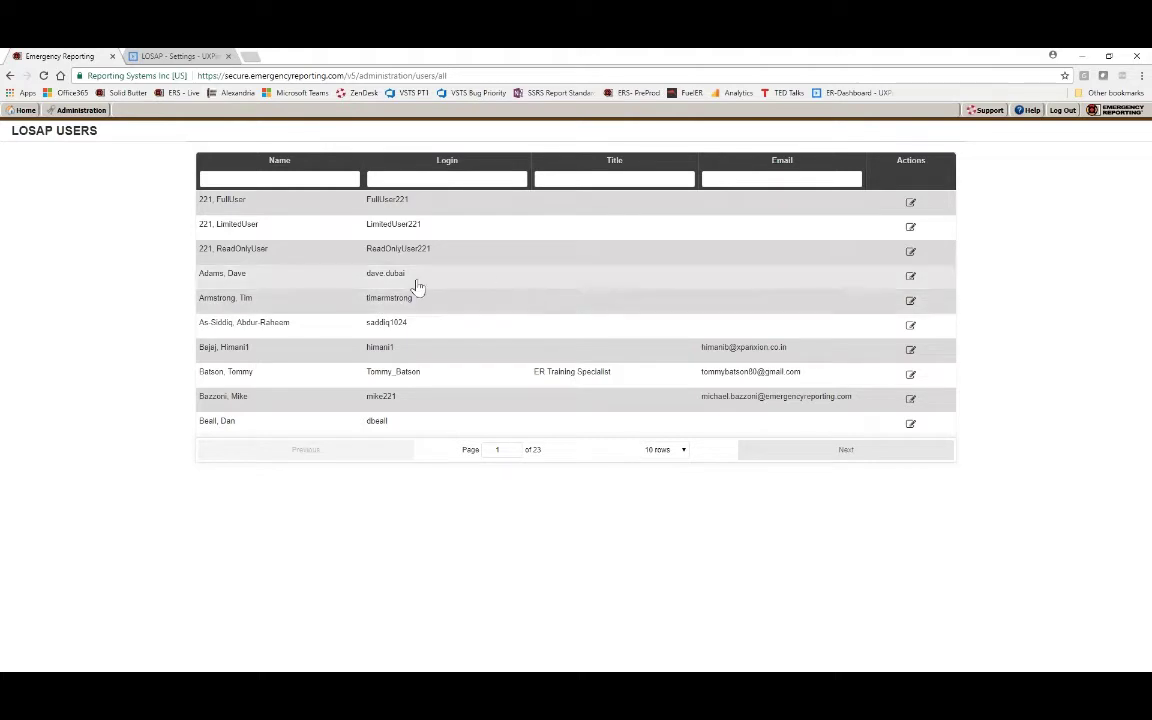
click(293, 281)
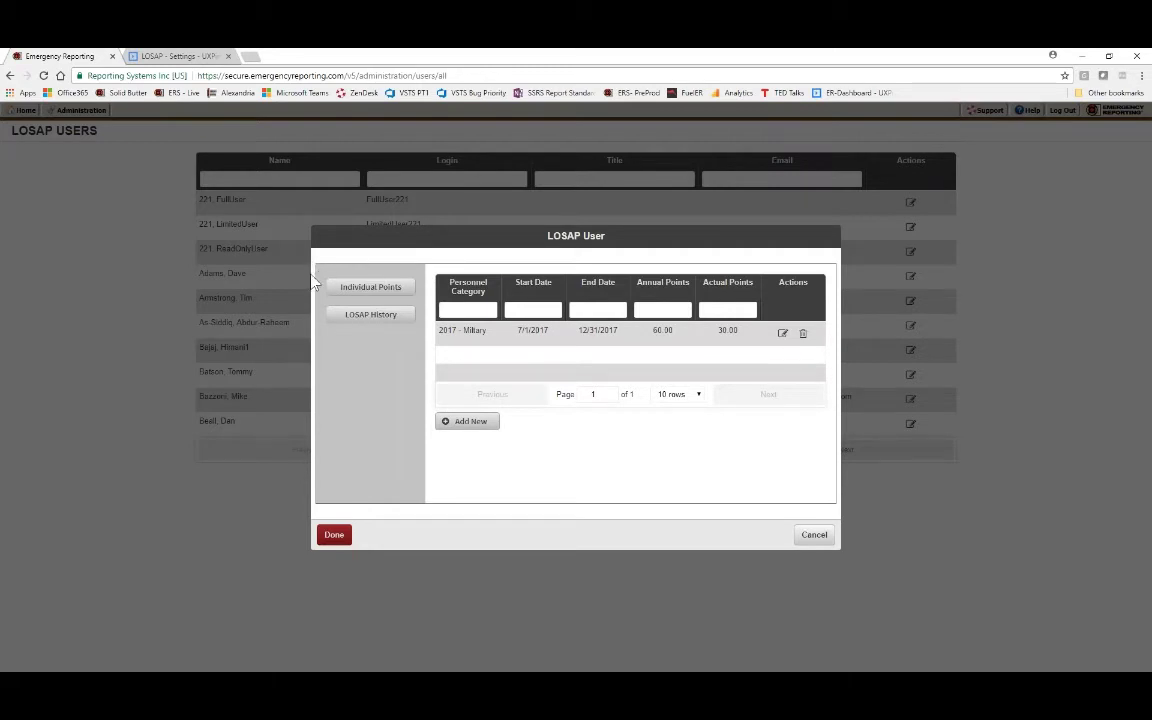
key(Escape)
click(291, 363)
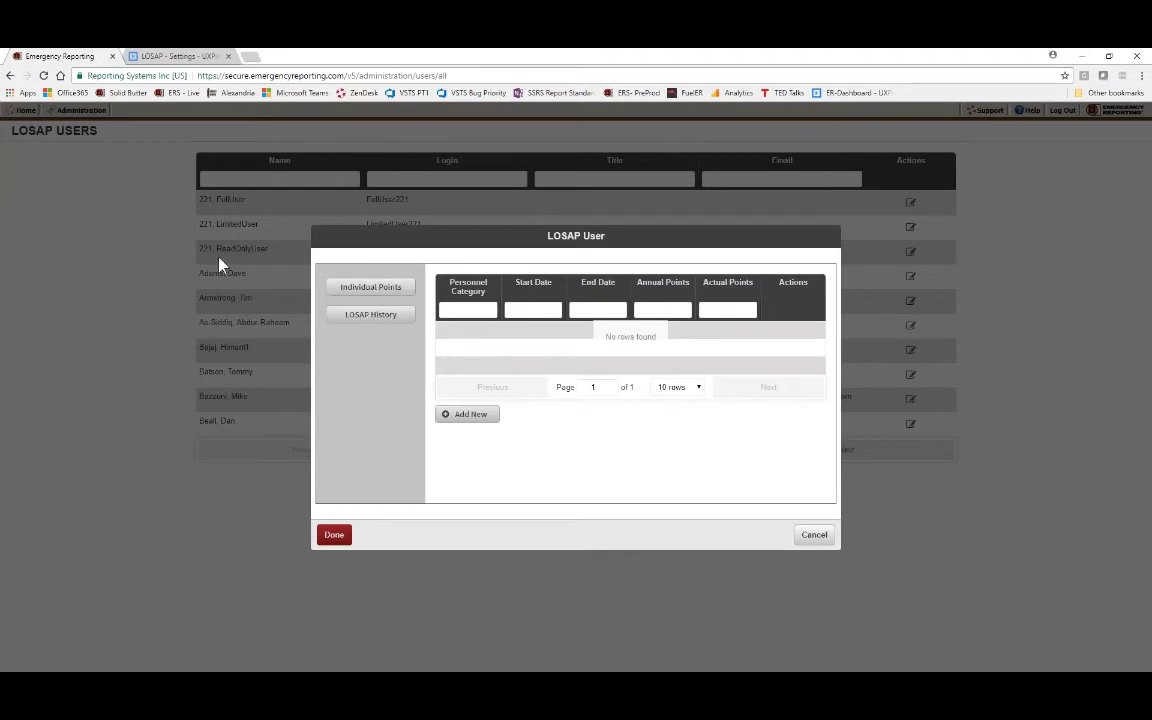
click(814, 536)
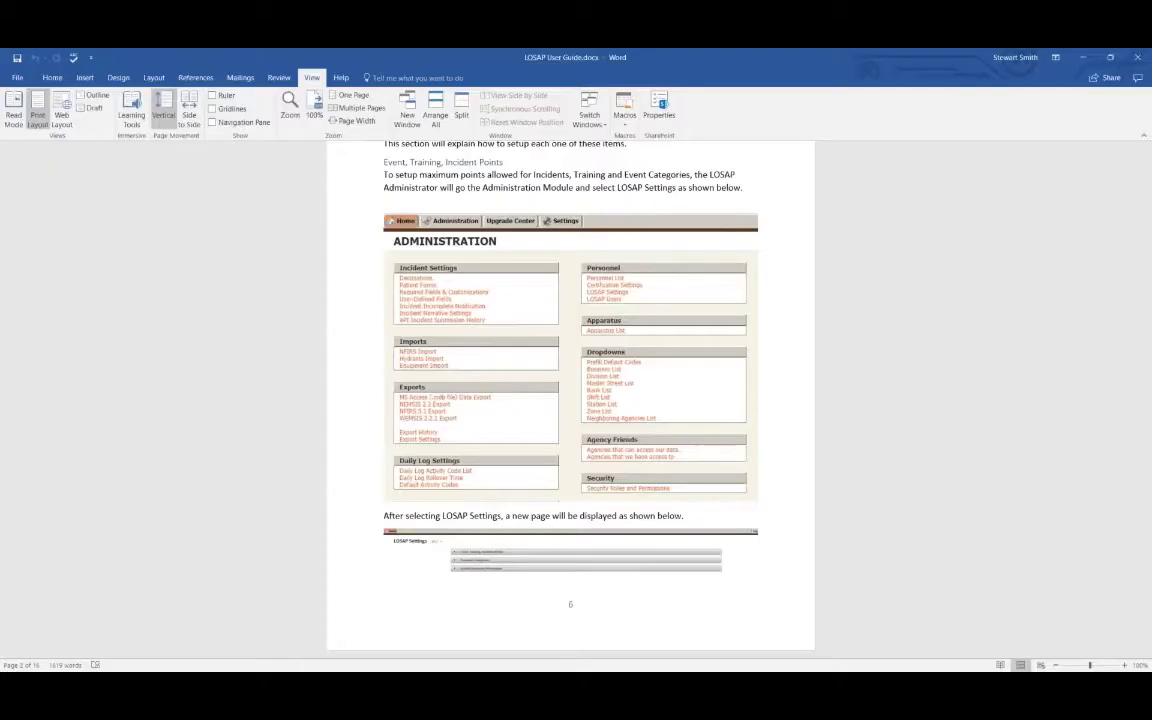
- Read the LOSAP User Guide sections on Event, Training, Incident Points, Personnel Categories and Incident Response Percentages
scroll(570, 400, down, 5)
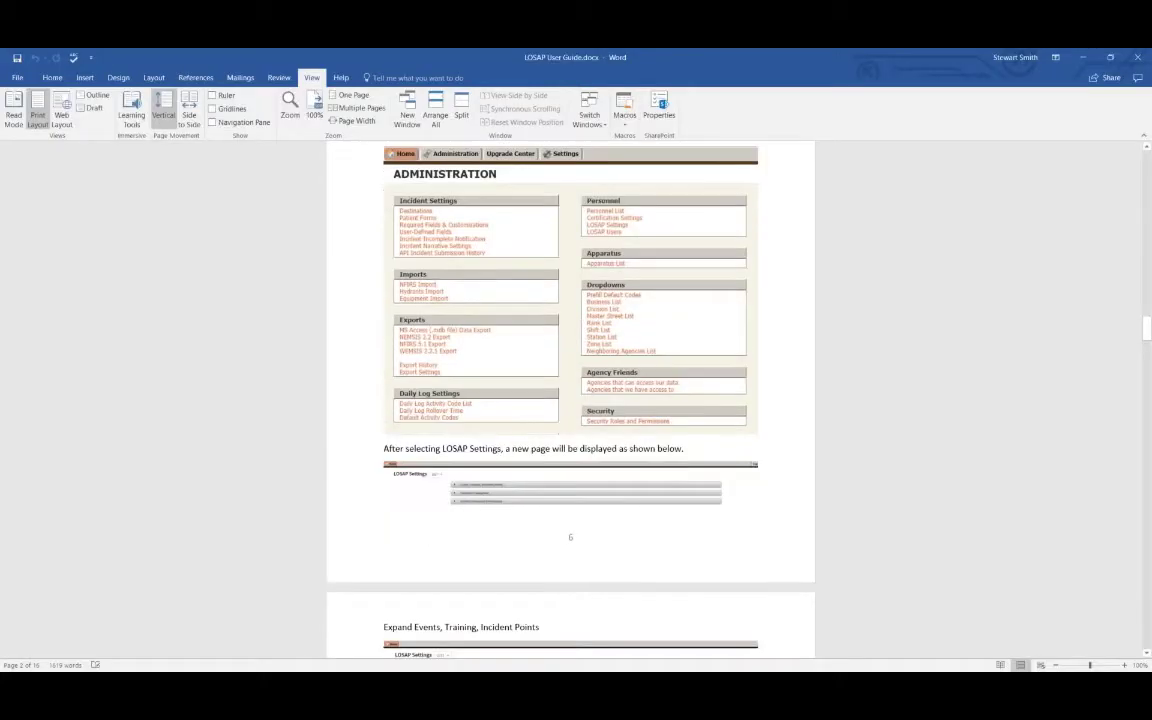
scroll(570, 400, down, 8)
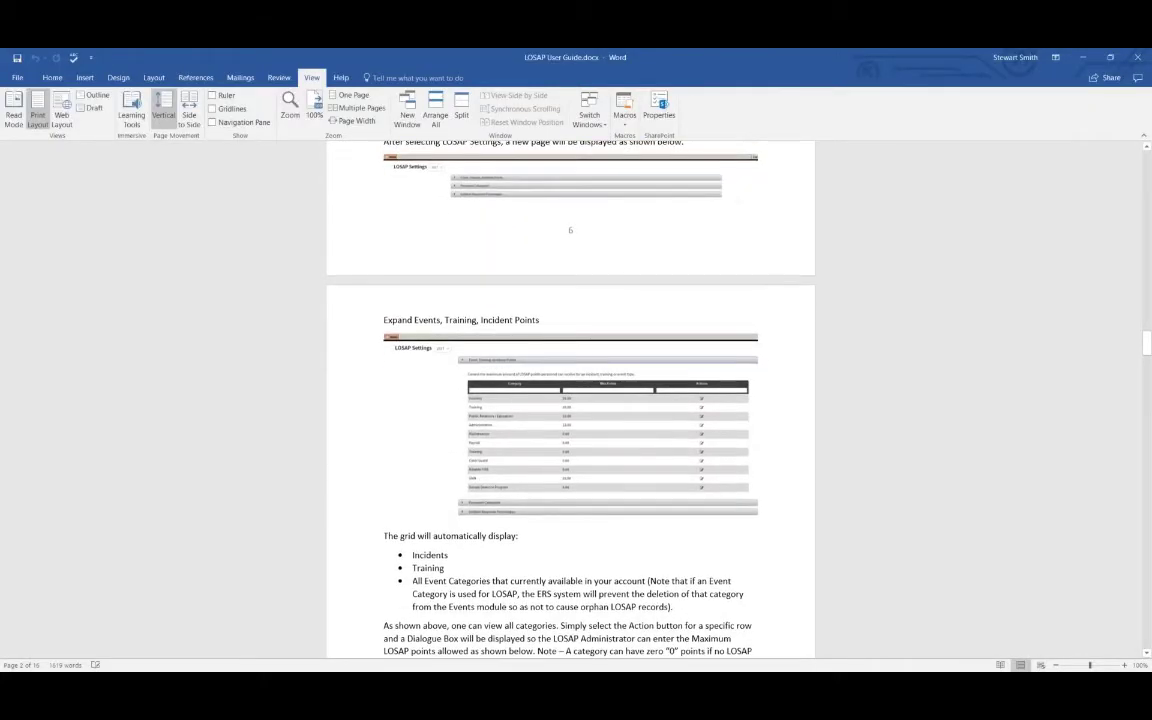
scroll(570, 400, down, 3)
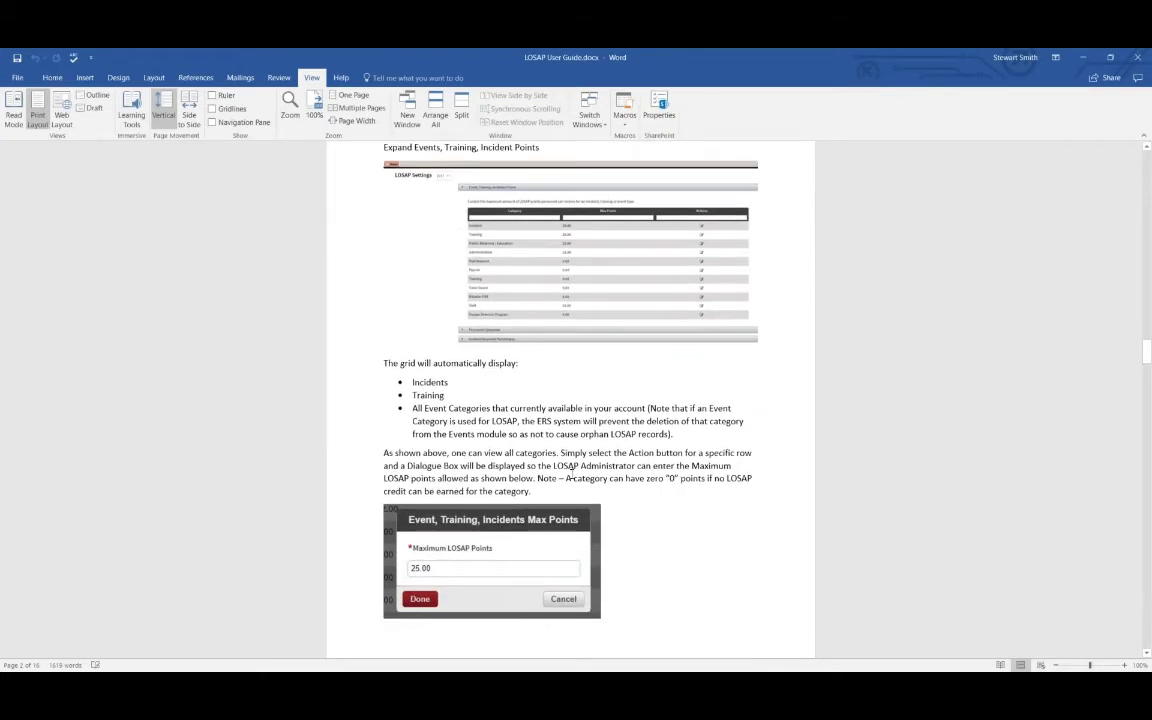
scroll(584, 440, down, 12)
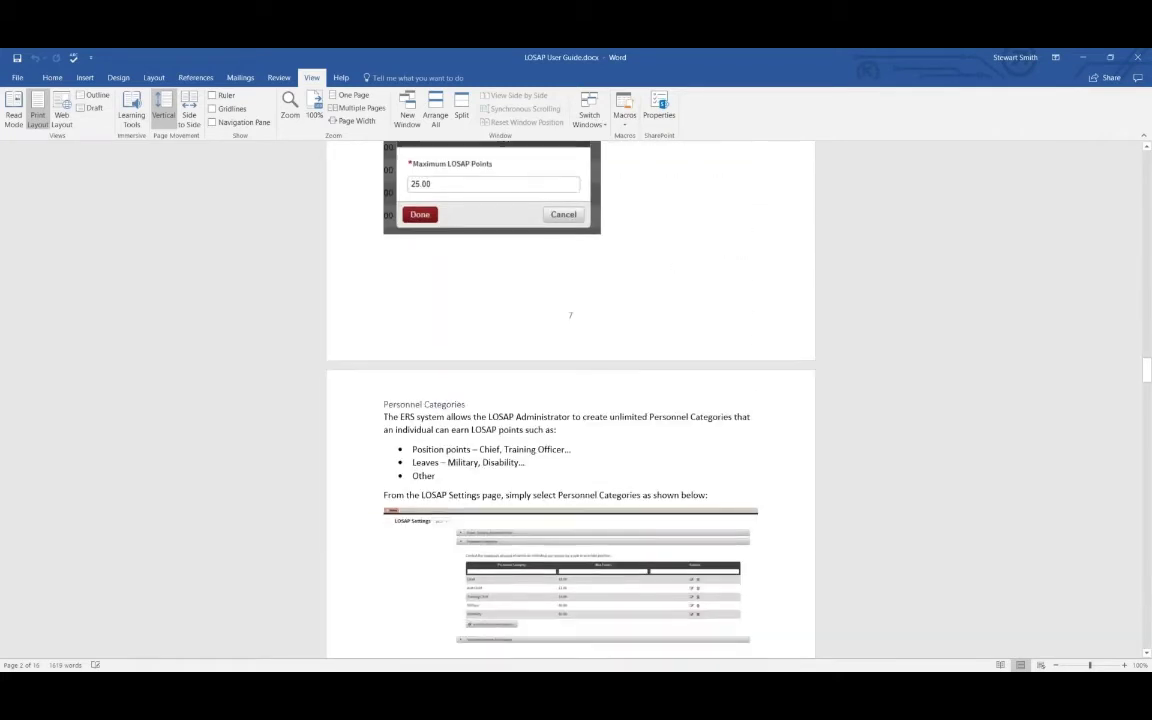
scroll(584, 440, down, 3)
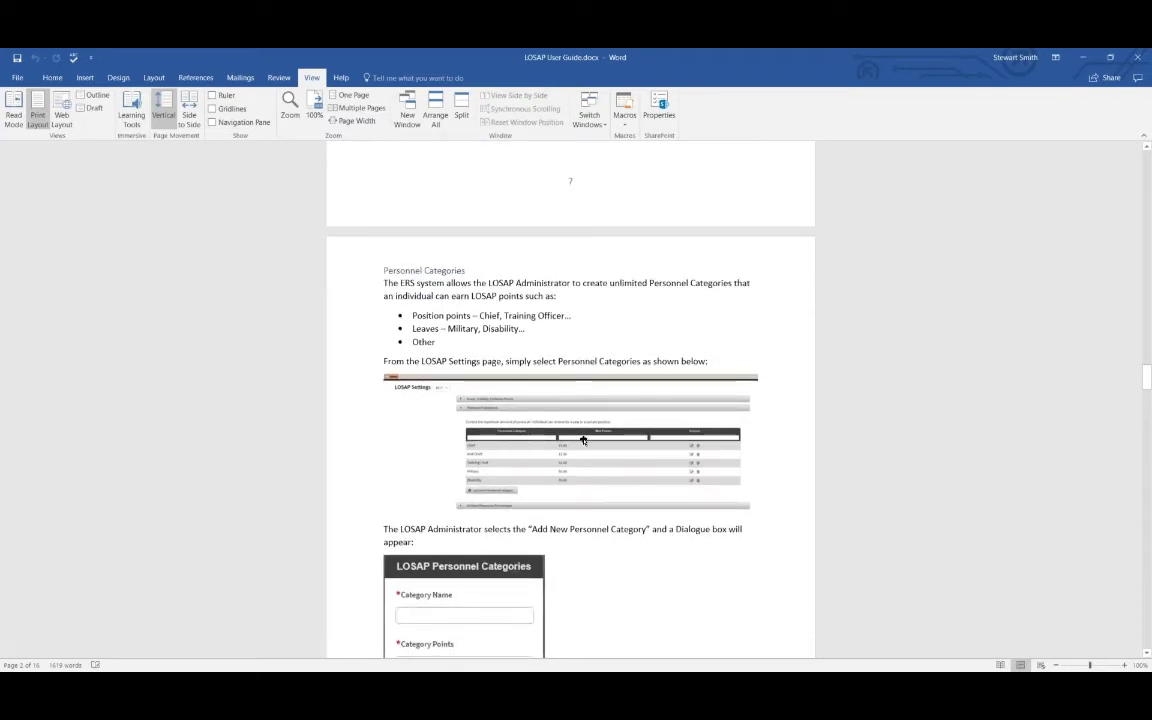
scroll(583, 440, down, 6)
scroll(584, 440, down, 11)
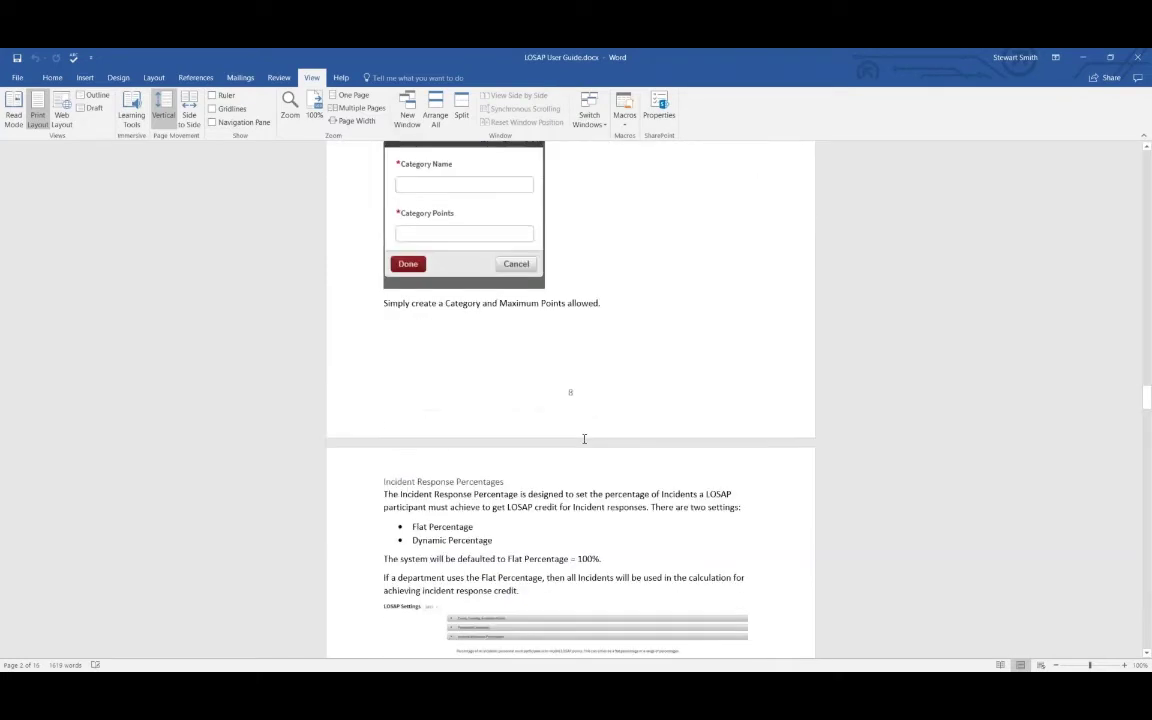
scroll(584, 440, down, 12)
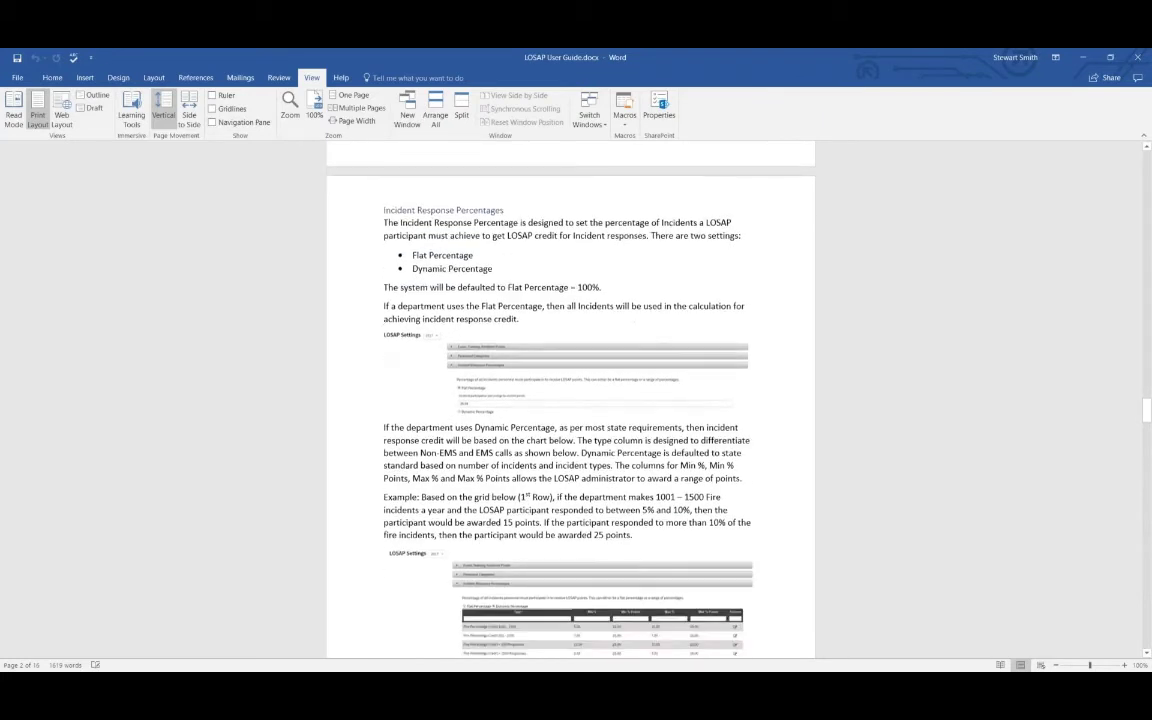
- Read the guide's sections on capturing incident, training and event points, individual personnel LOSAP points, and work schedules
scroll(570, 400, down, 12)
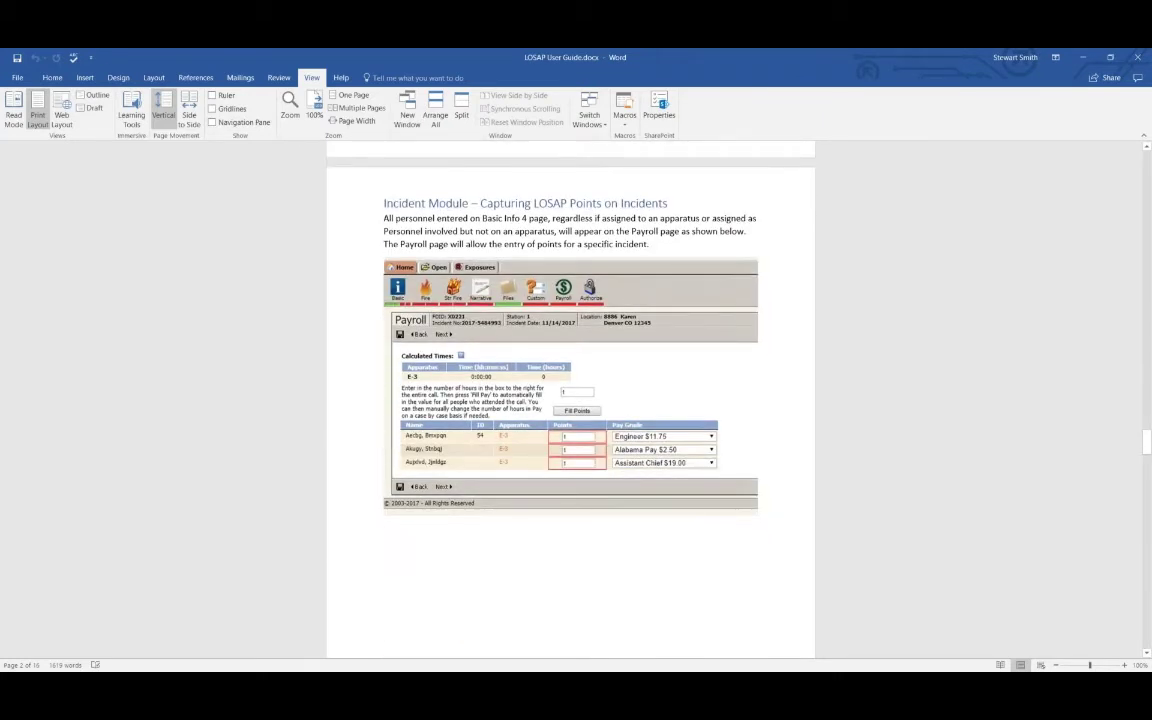
scroll(583, 440, down, 15)
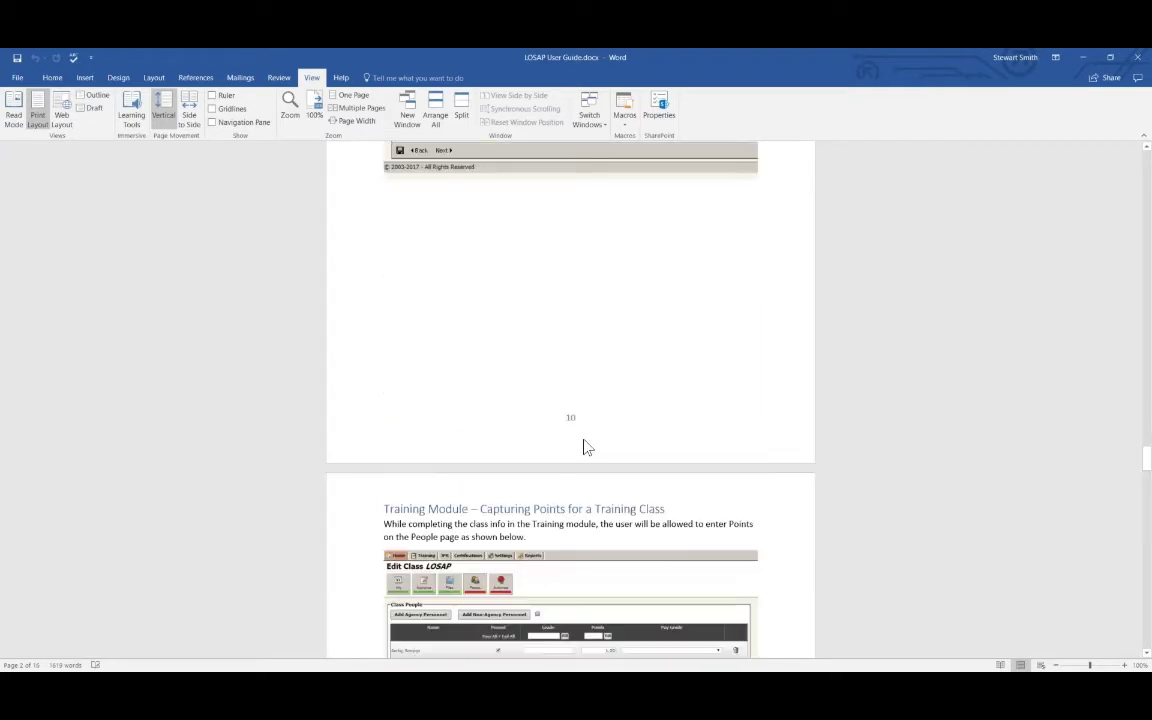
scroll(584, 440, down, 2)
scroll(583, 440, down, 20)
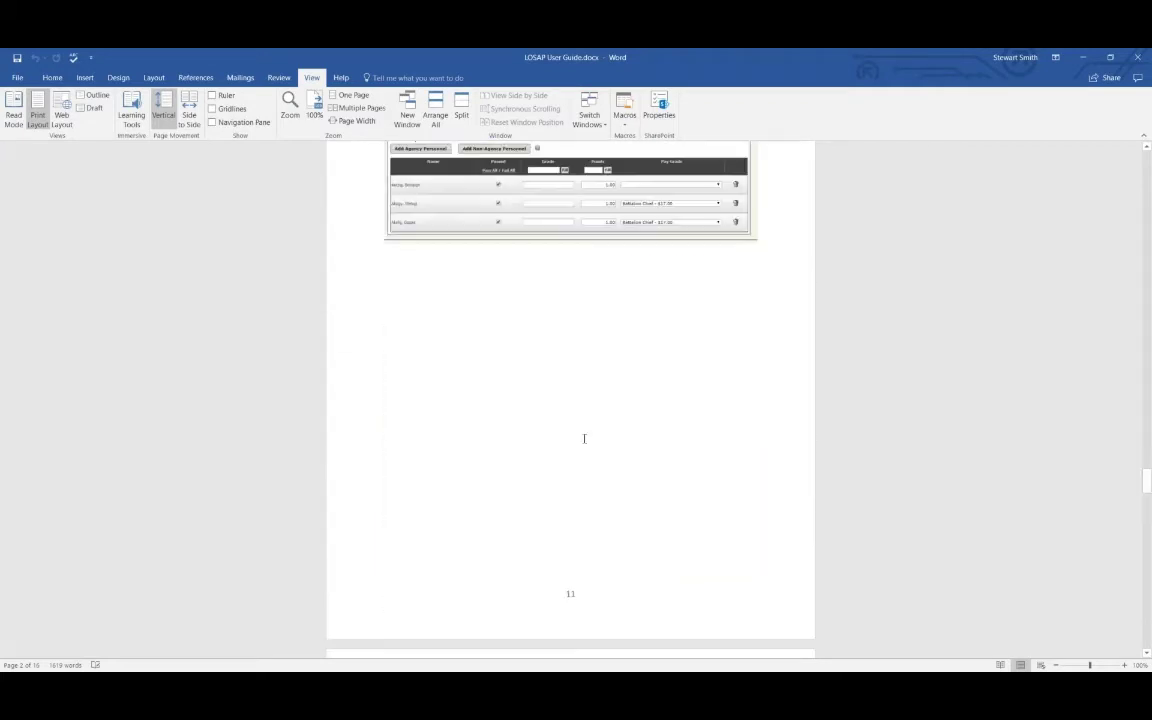
scroll(583, 440, down, 16)
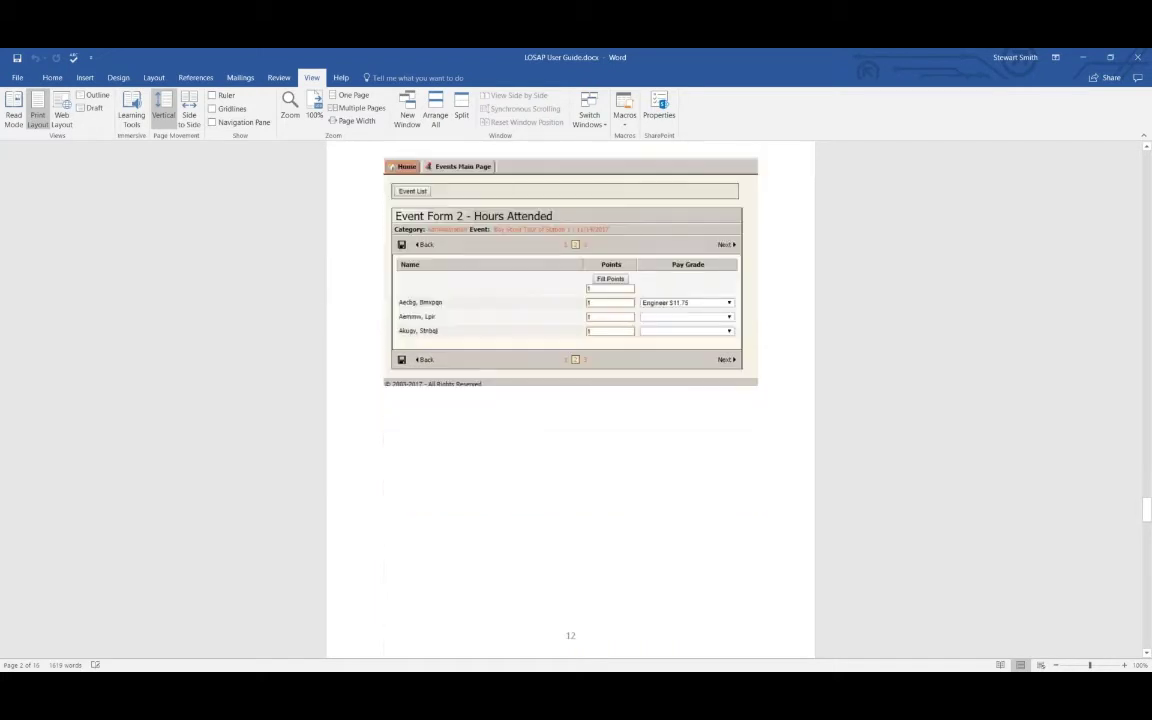
scroll(583, 440, down, 5)
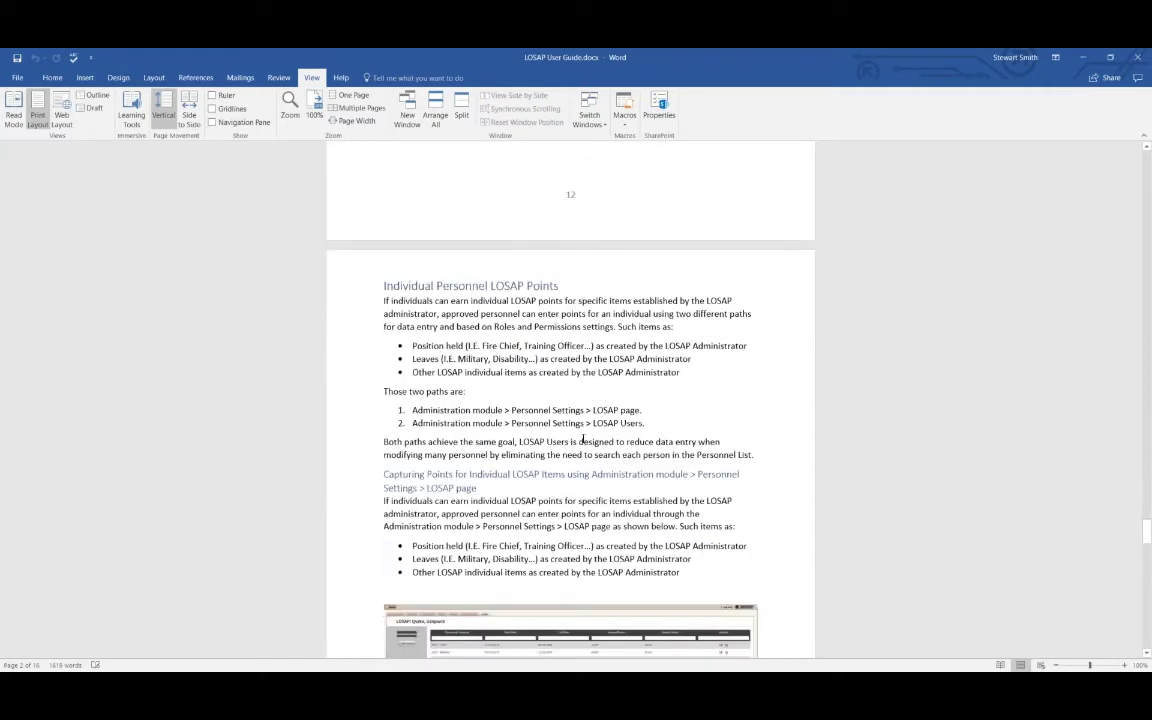
scroll(583, 440, down, 3)
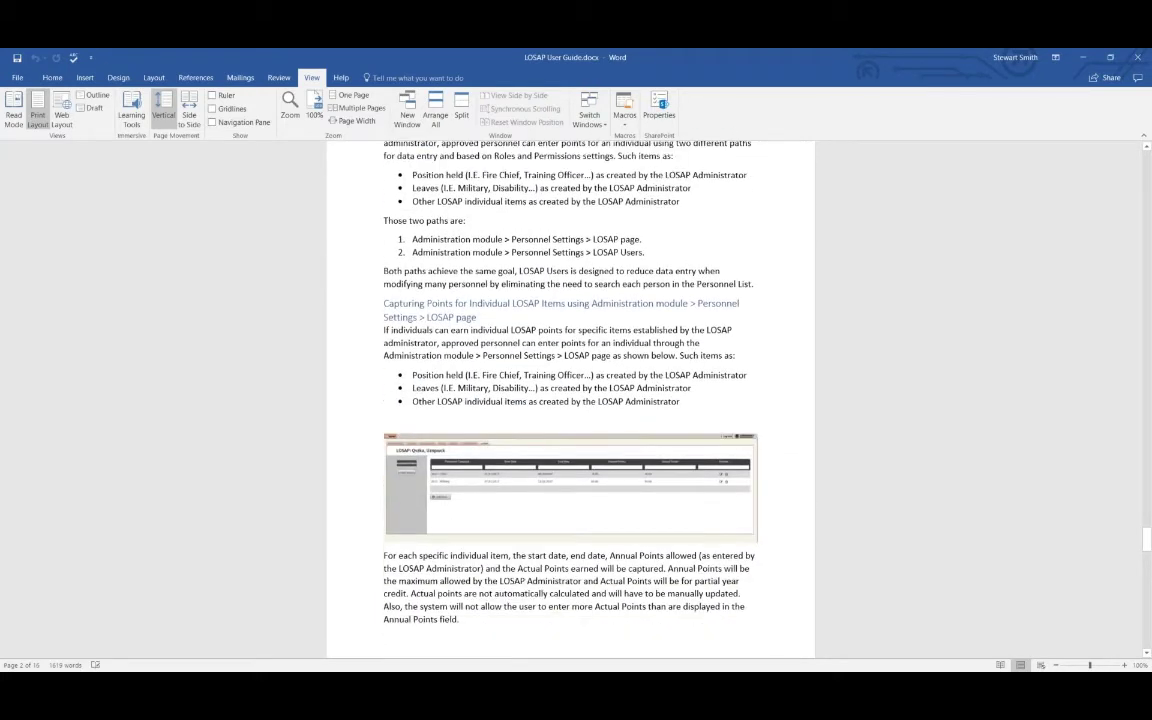
scroll(370, 442, down, 20)
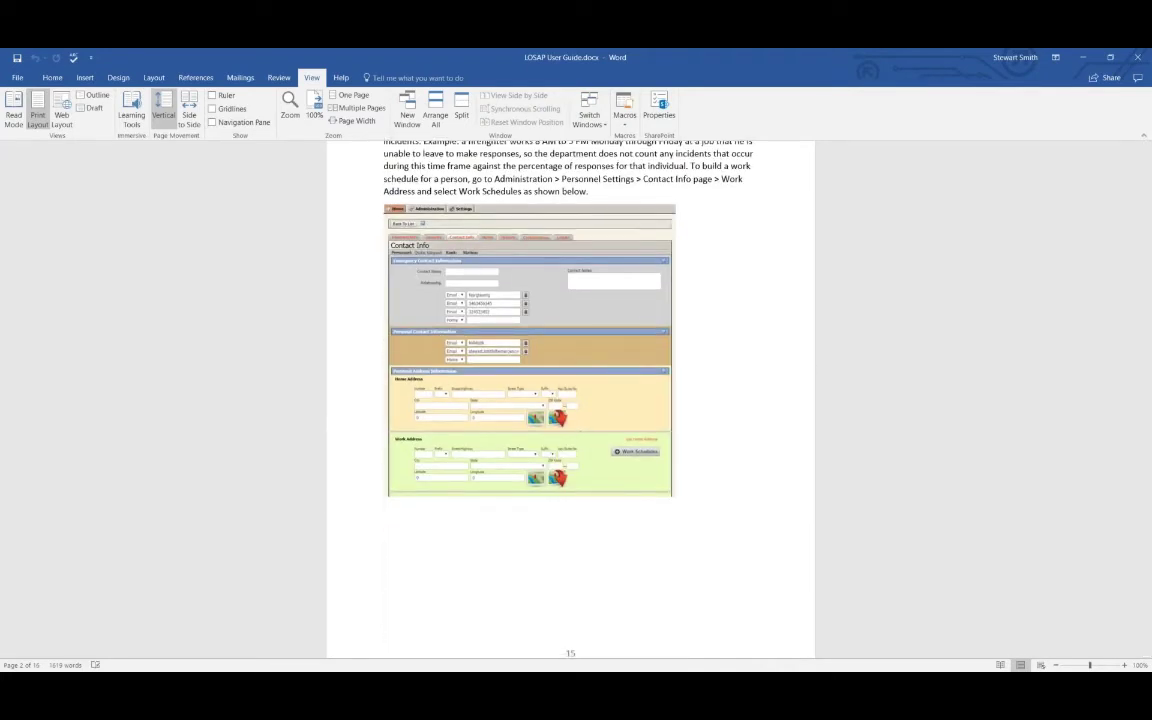
- Switch to Emergency Reporting and open the work schedules in the contact info of the first person in Administration's Personnel List
key(alt+Tab)
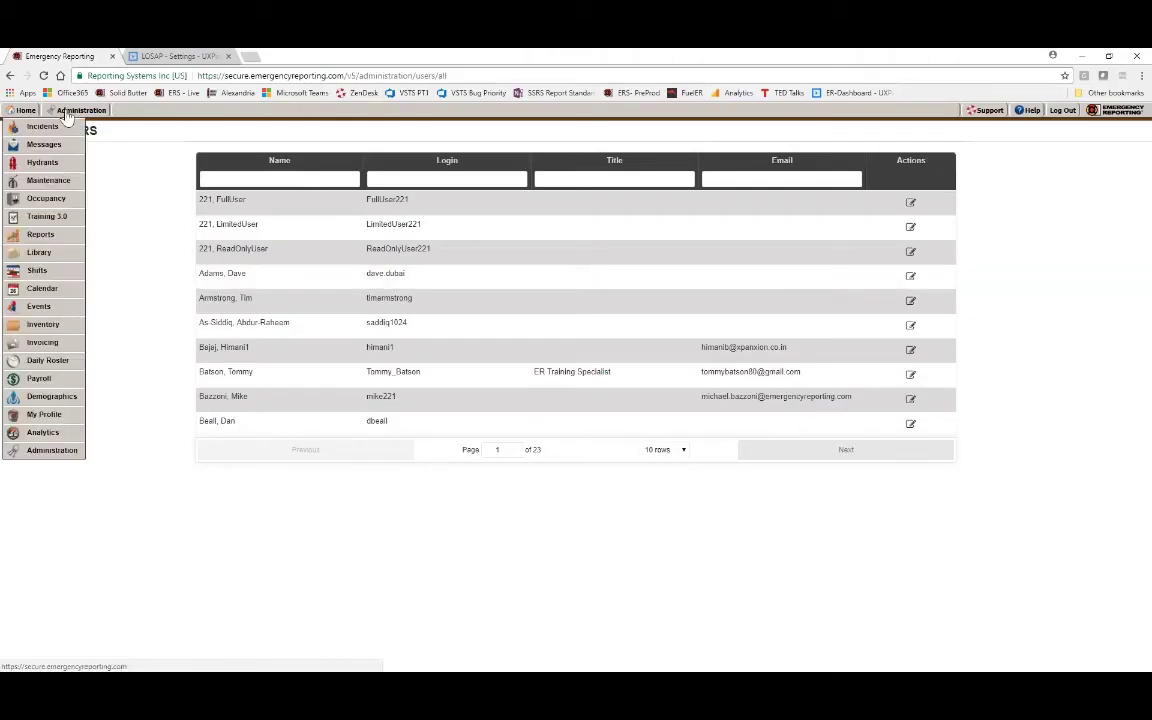
click(66, 116)
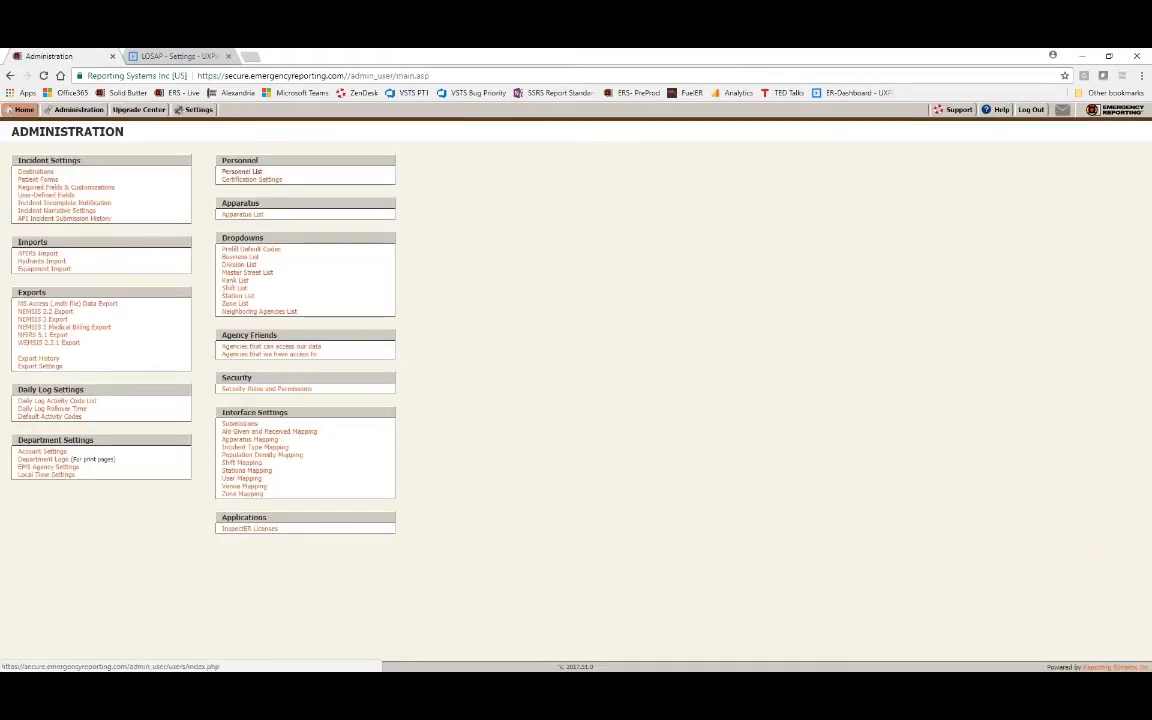
click(241, 172)
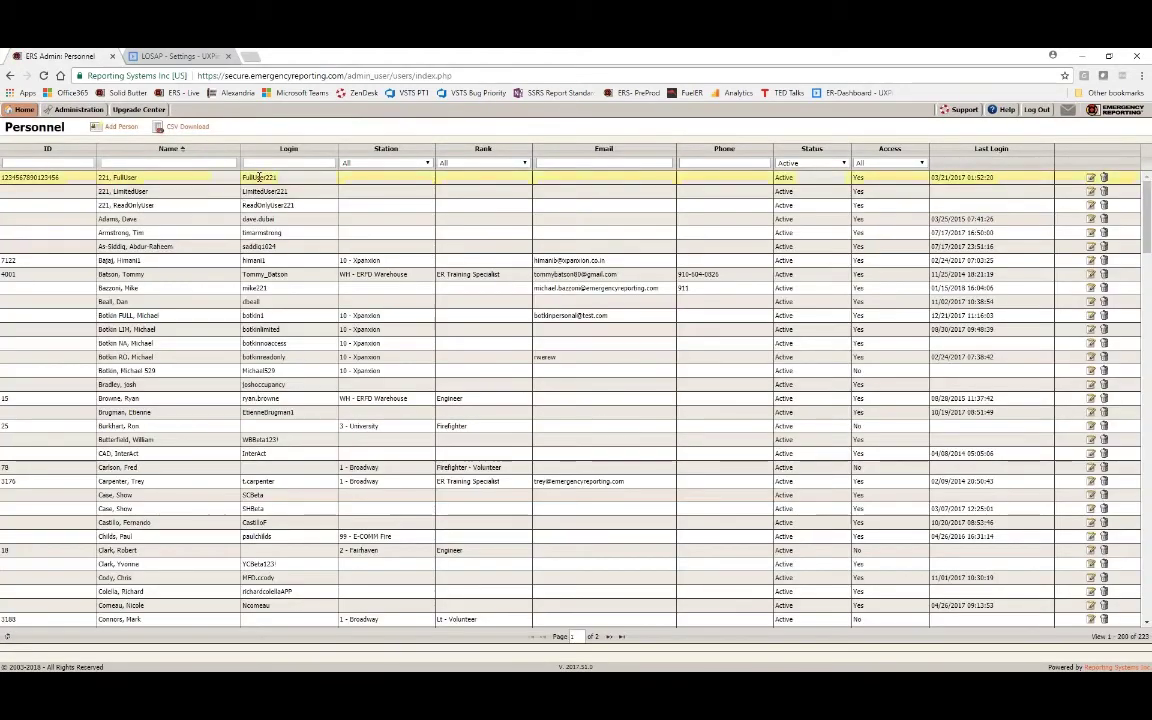
click(257, 176)
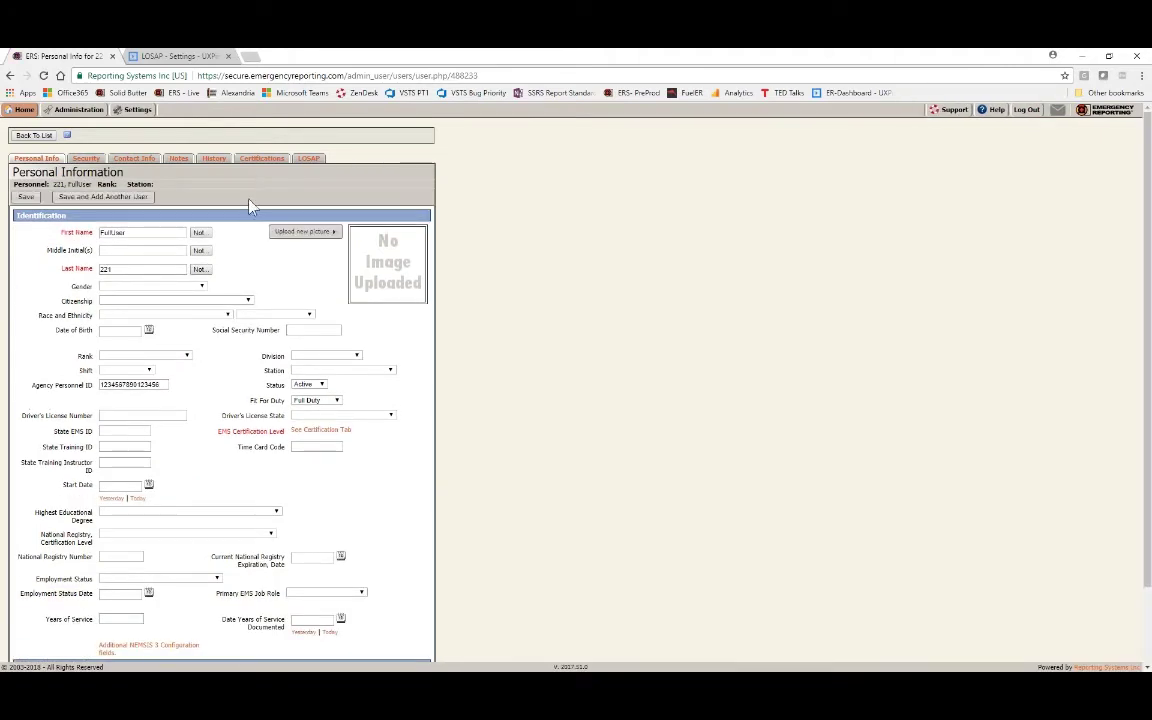
click(143, 160)
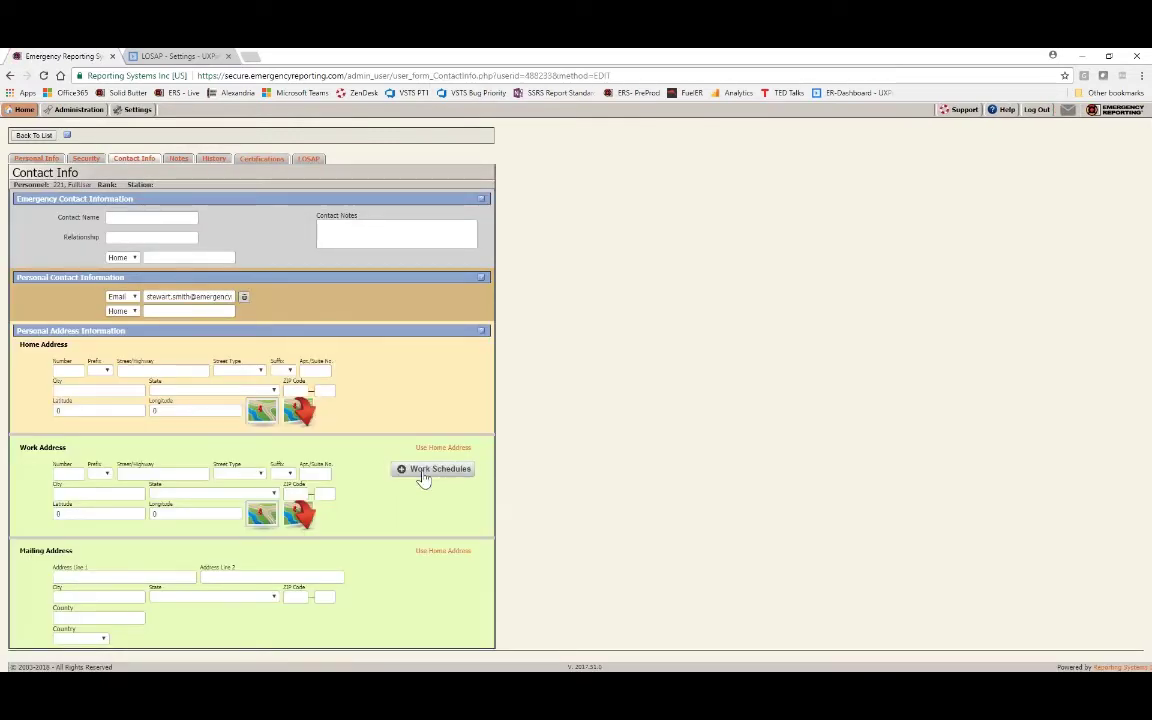
click(424, 478)
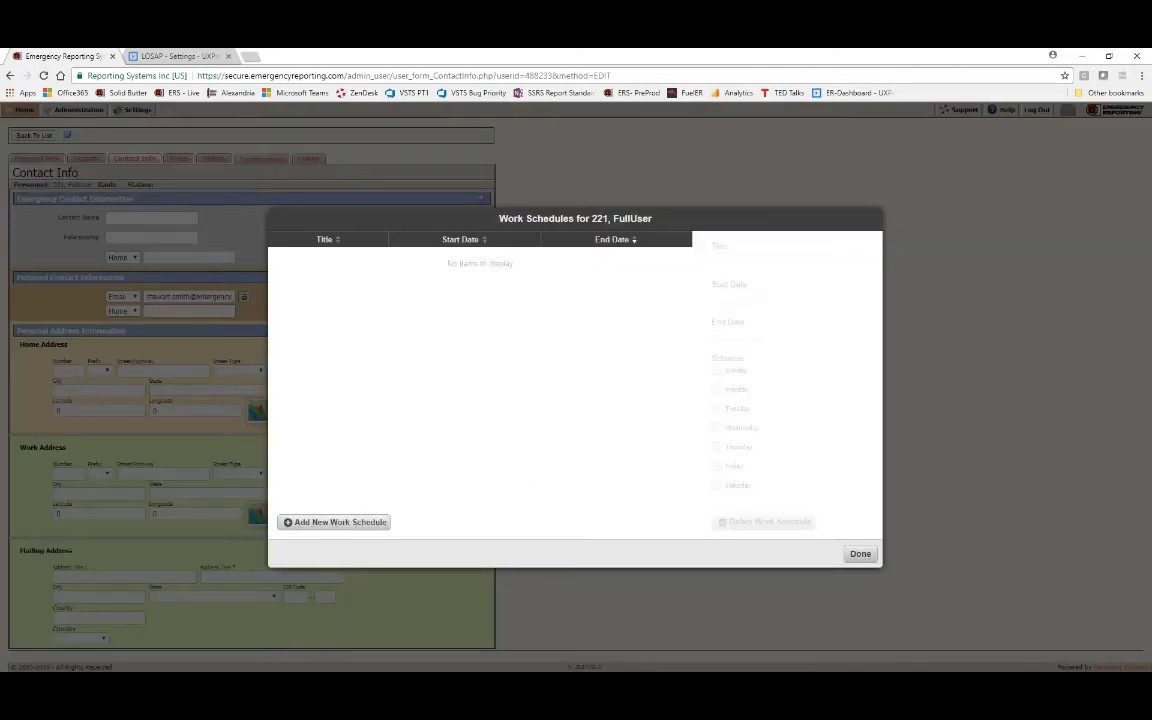
- Add a new work schedule titled "2017" with start date 01/01/2018 and end date 01/31/2018
click(334, 522)
click(771, 259)
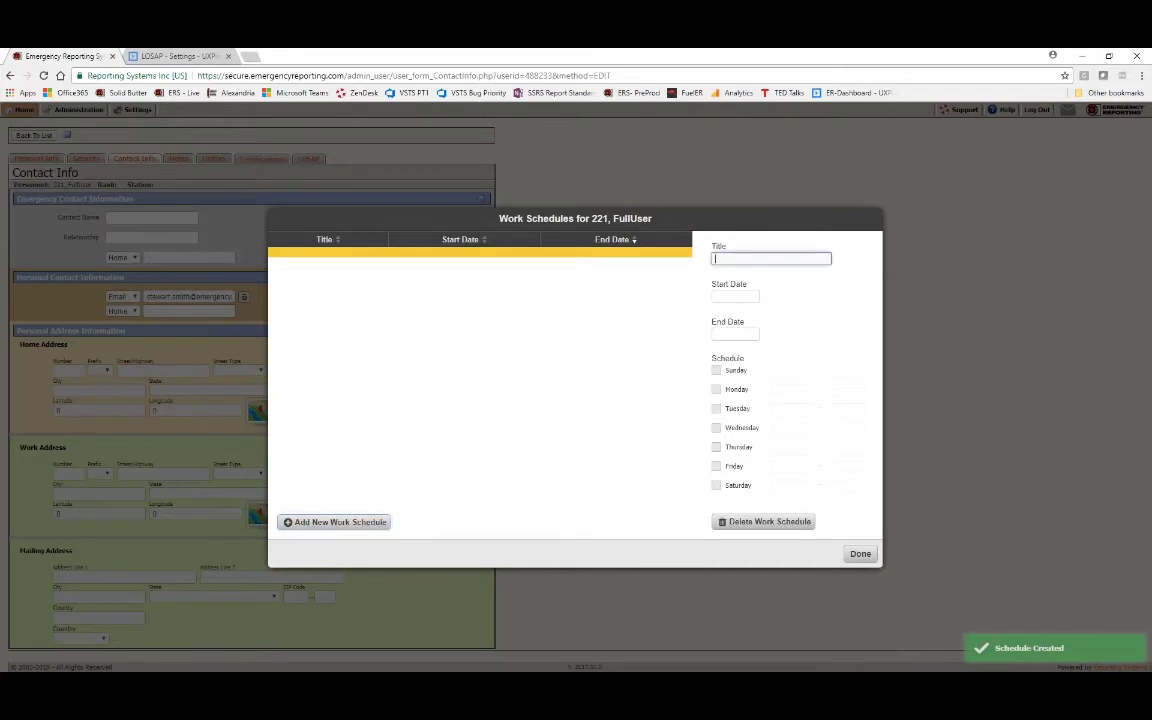
text(2017)
click(735, 296)
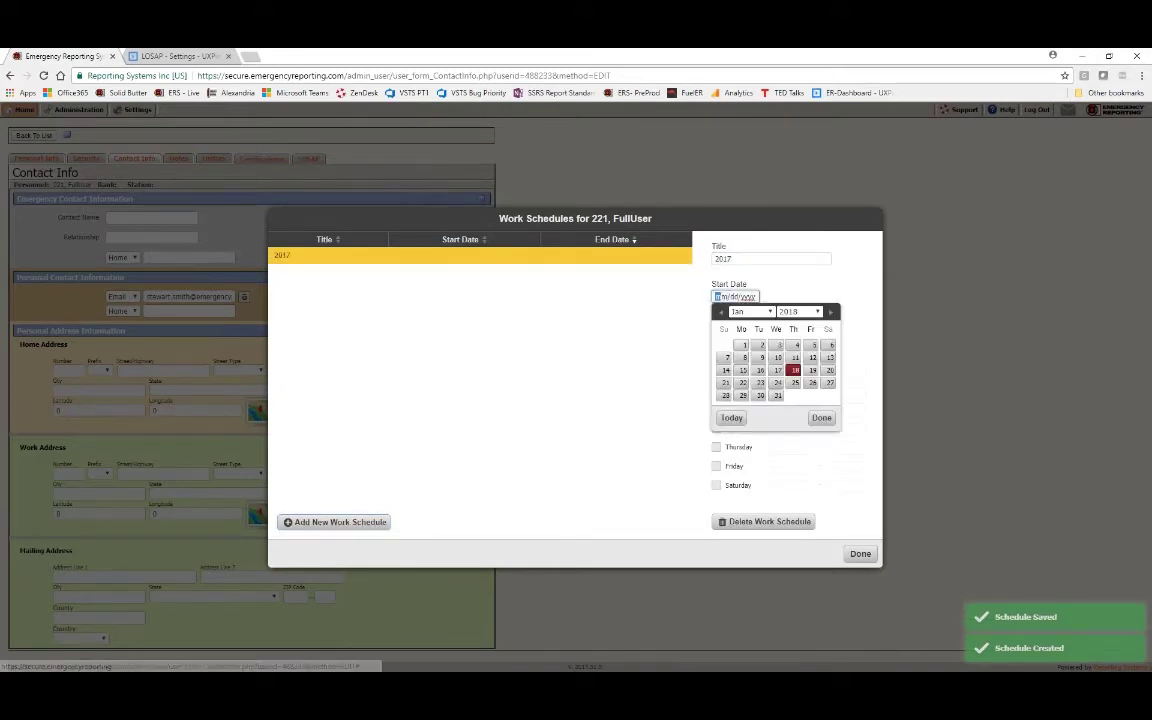
click(741, 346)
click(735, 334)
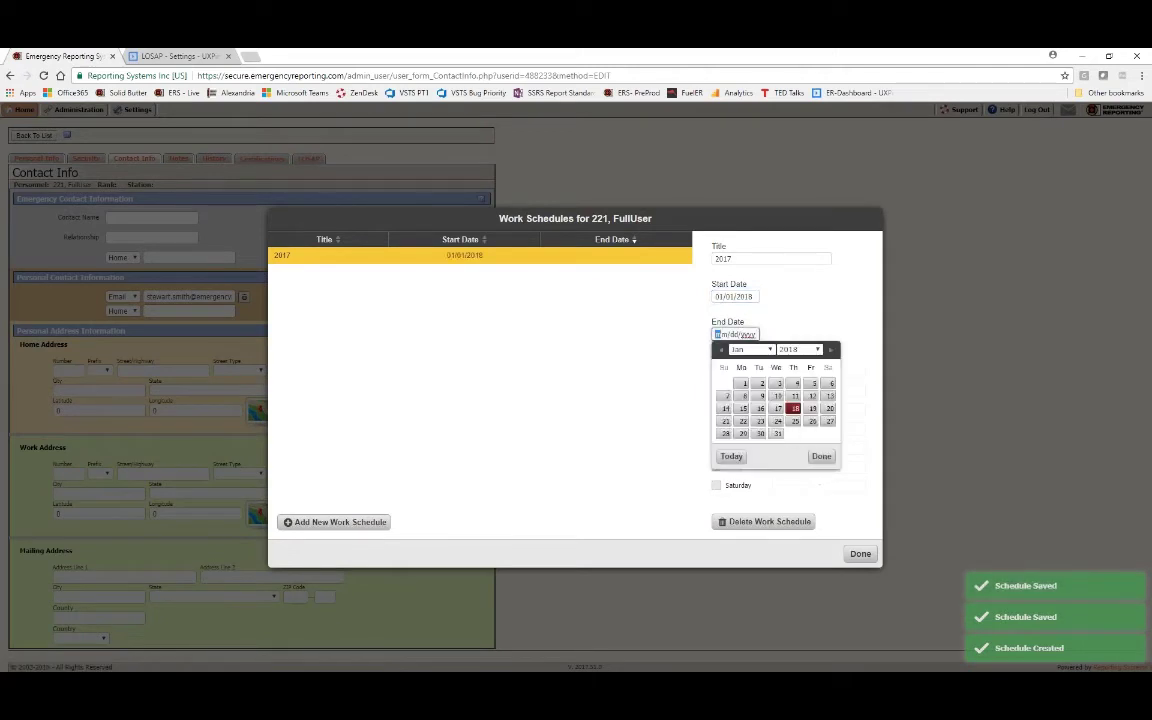
click(777, 433)
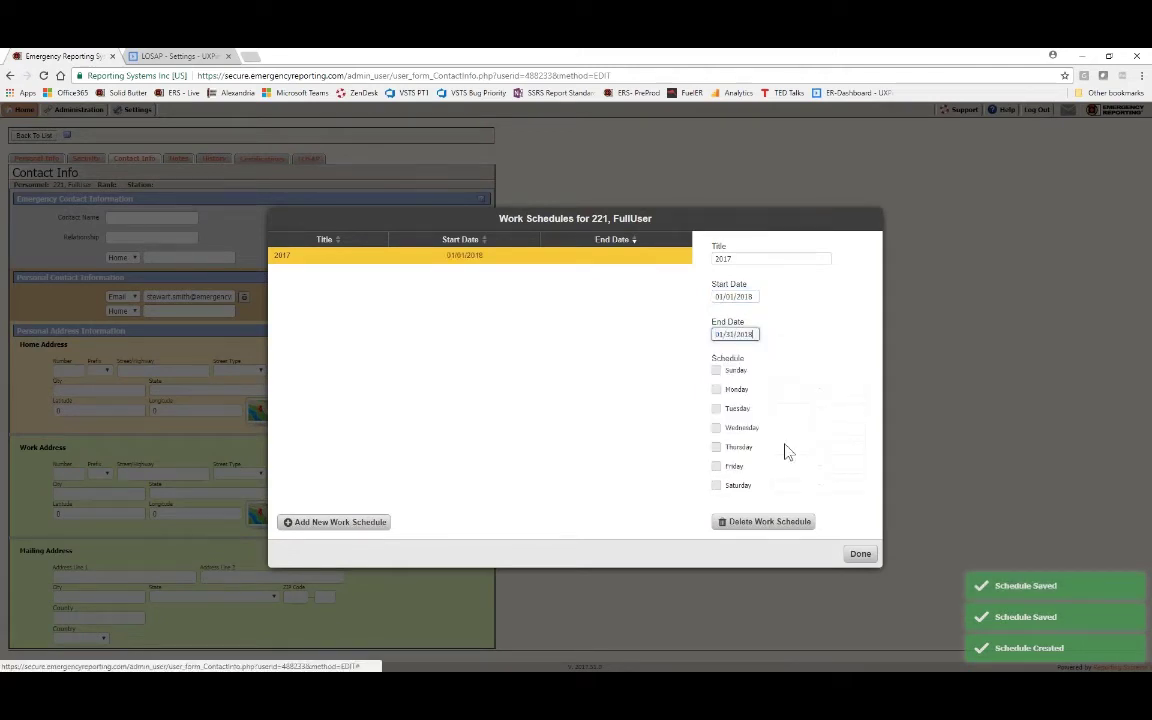
- Enable Monday in the work schedule with hours from 07:00 to 15:00
click(716, 390)
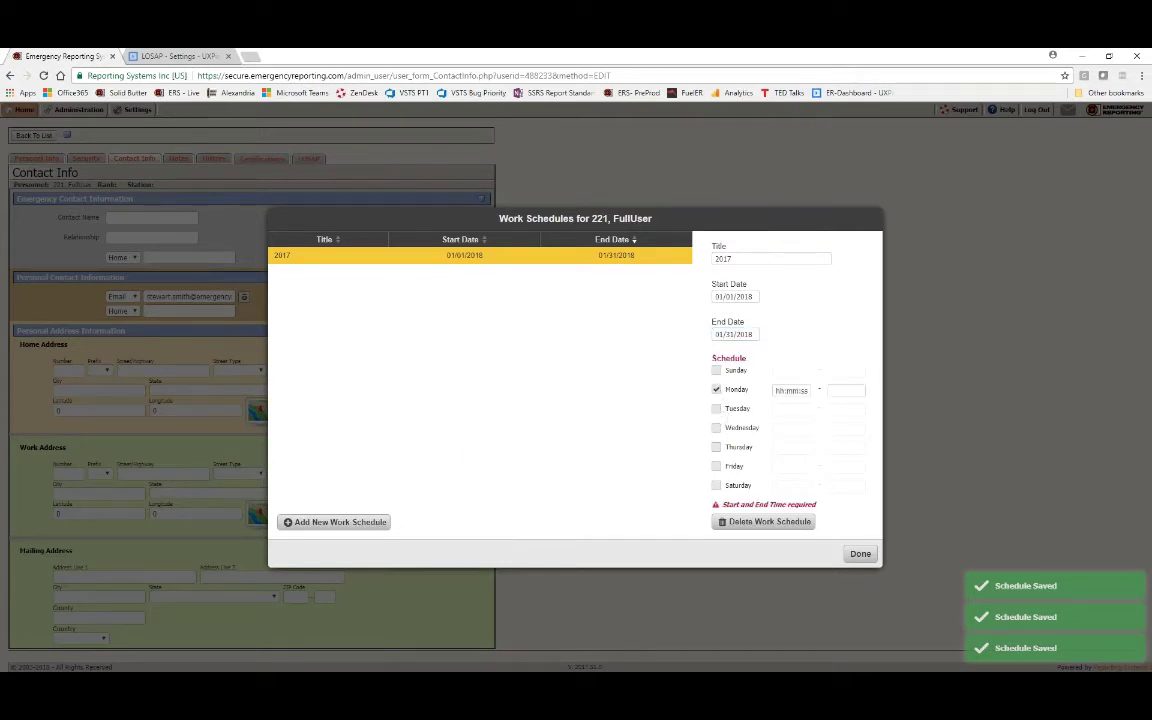
click(780, 390)
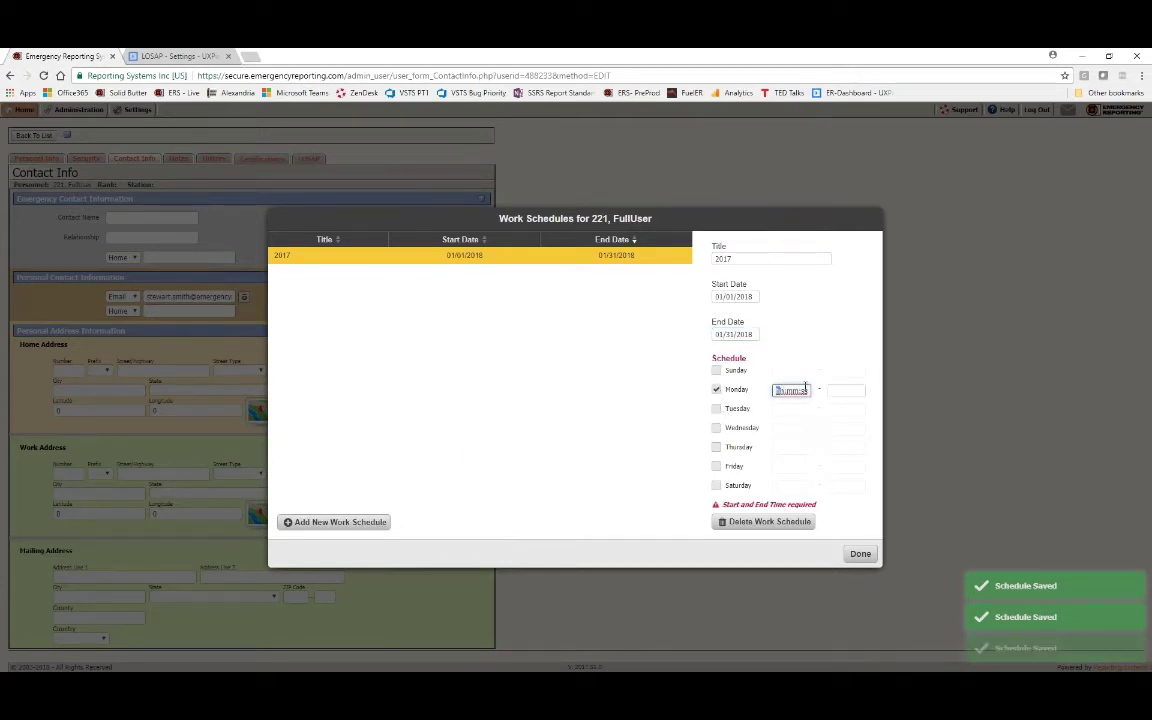
text(0700)
key(Tab)
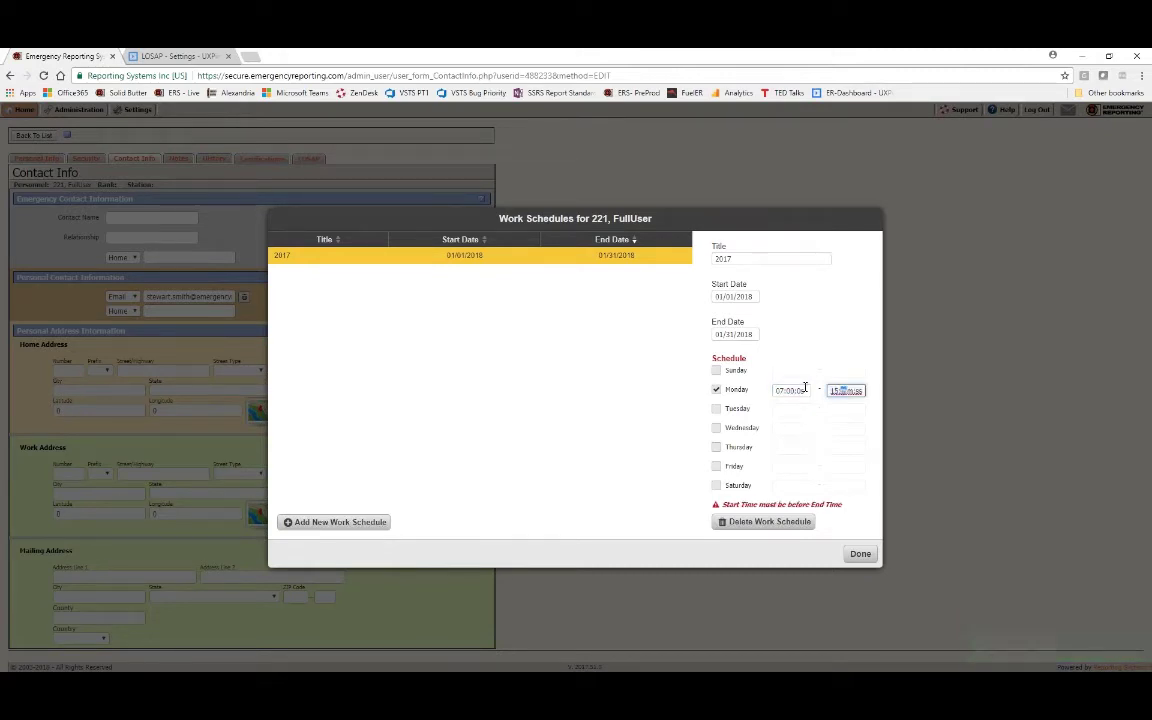
text(1500)
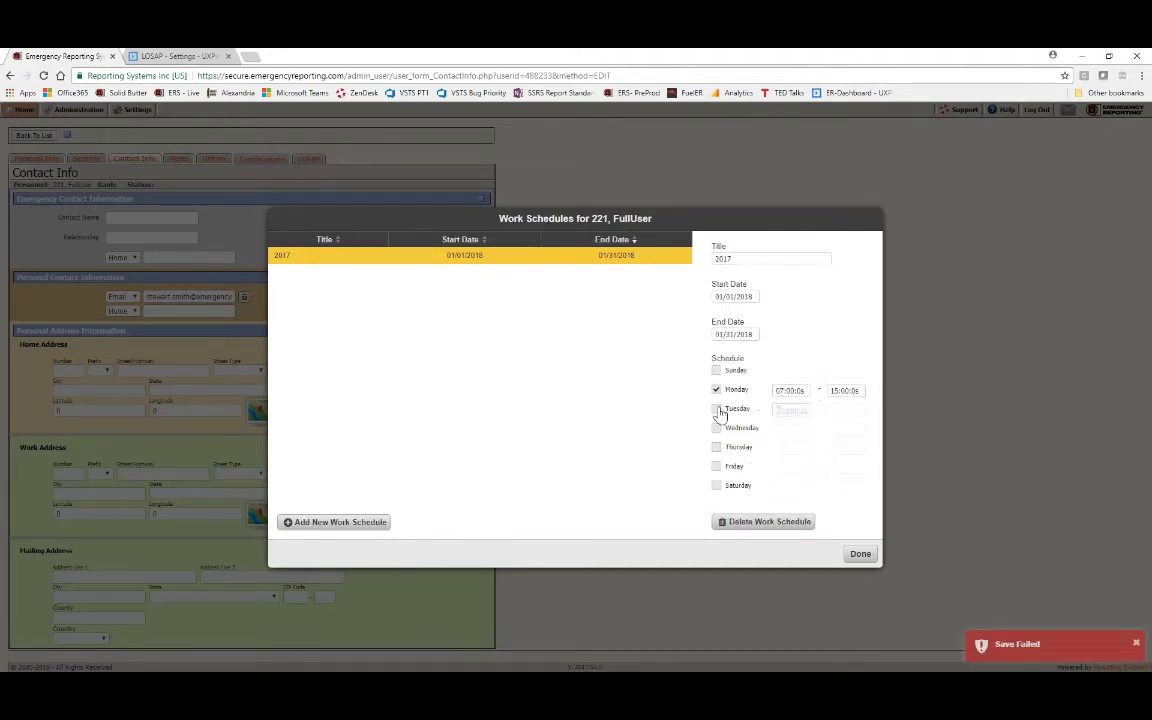
- Enable Tuesday and Wednesday in the work schedule and set Tuesday's hours to 07:00:00 through 15:00:00
click(713, 402)
click(713, 421)
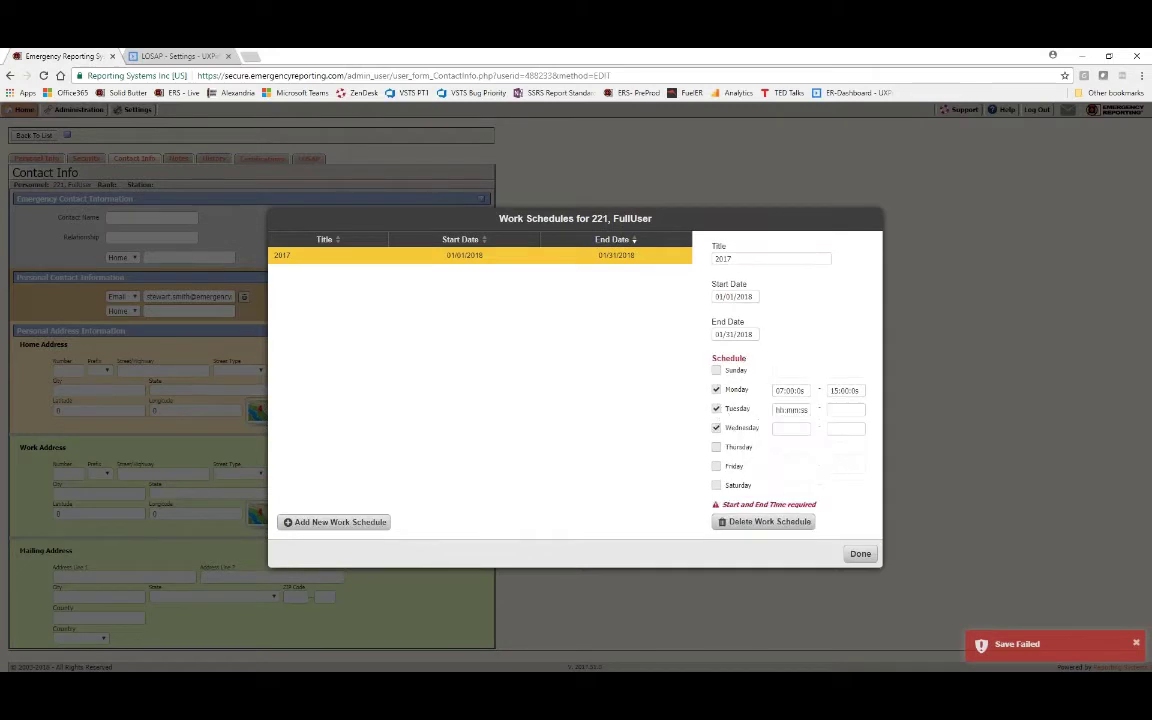
click(795, 410)
text(08:00:0s)
key(Tab)
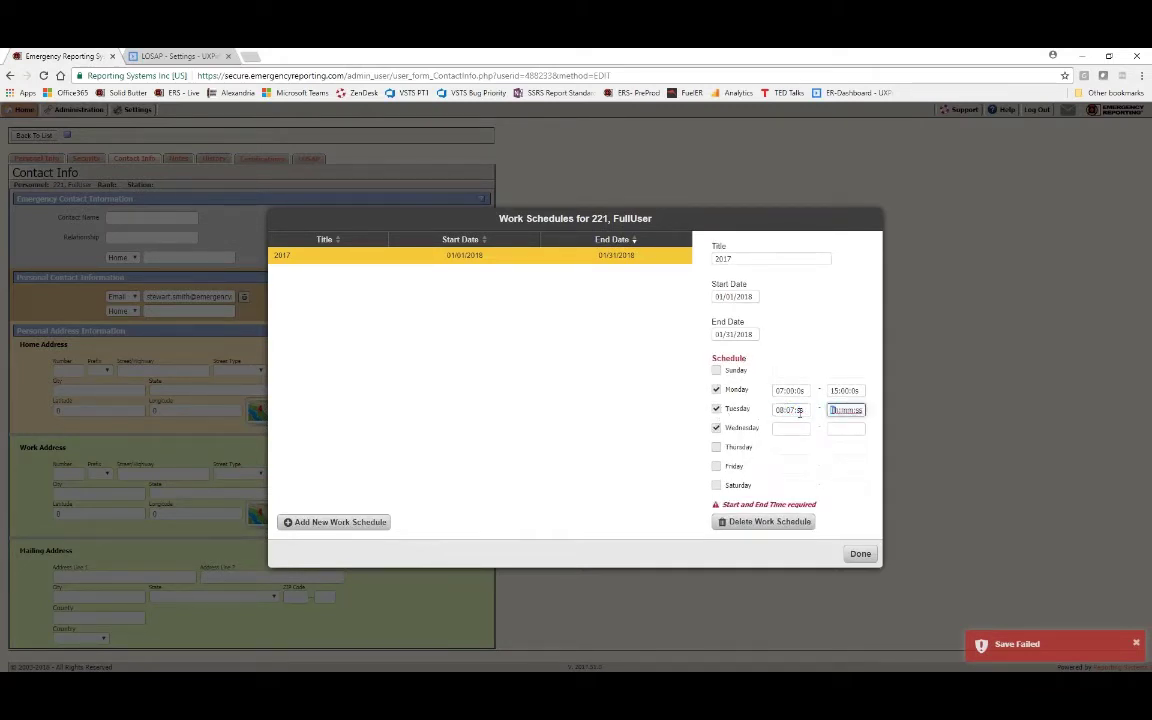
text(12:mm:ss)
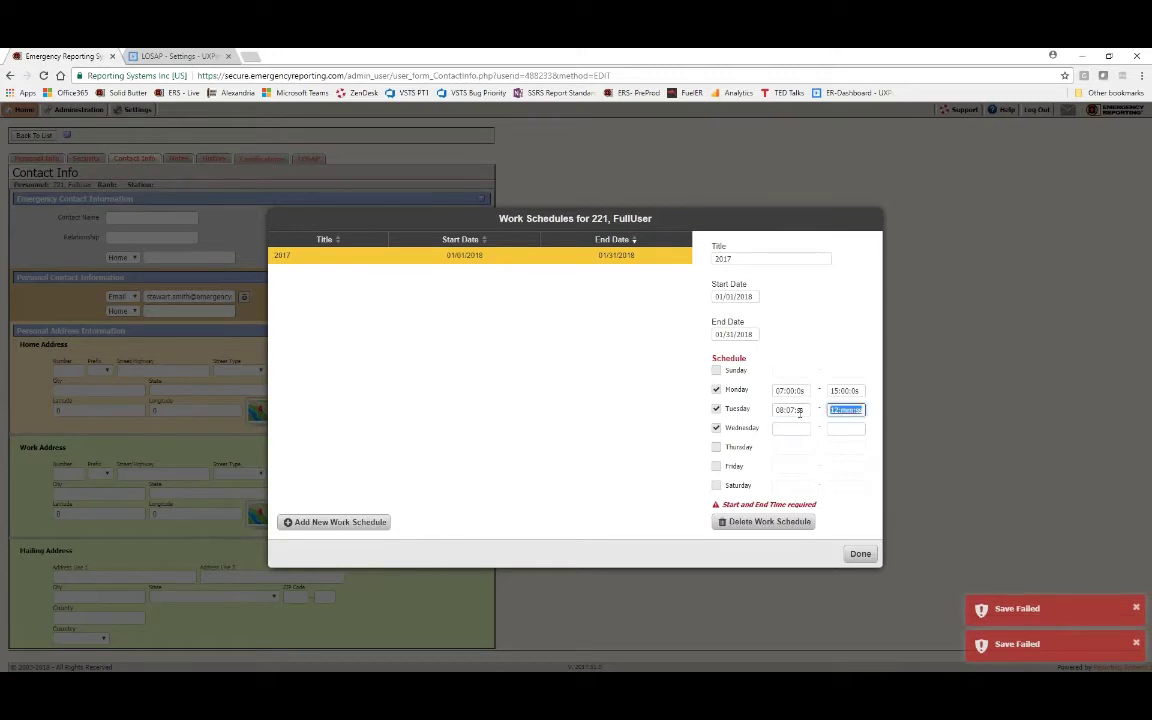
click(799, 411)
text(07:)
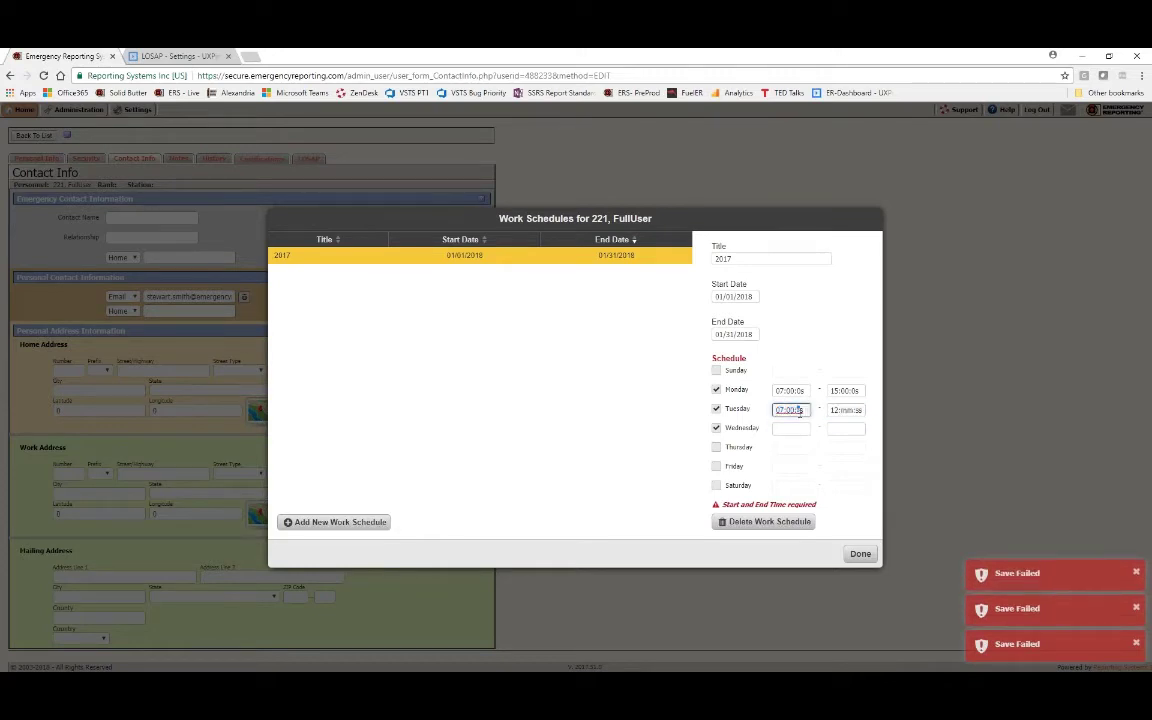
text(00)
key(Tab)
text(15:)
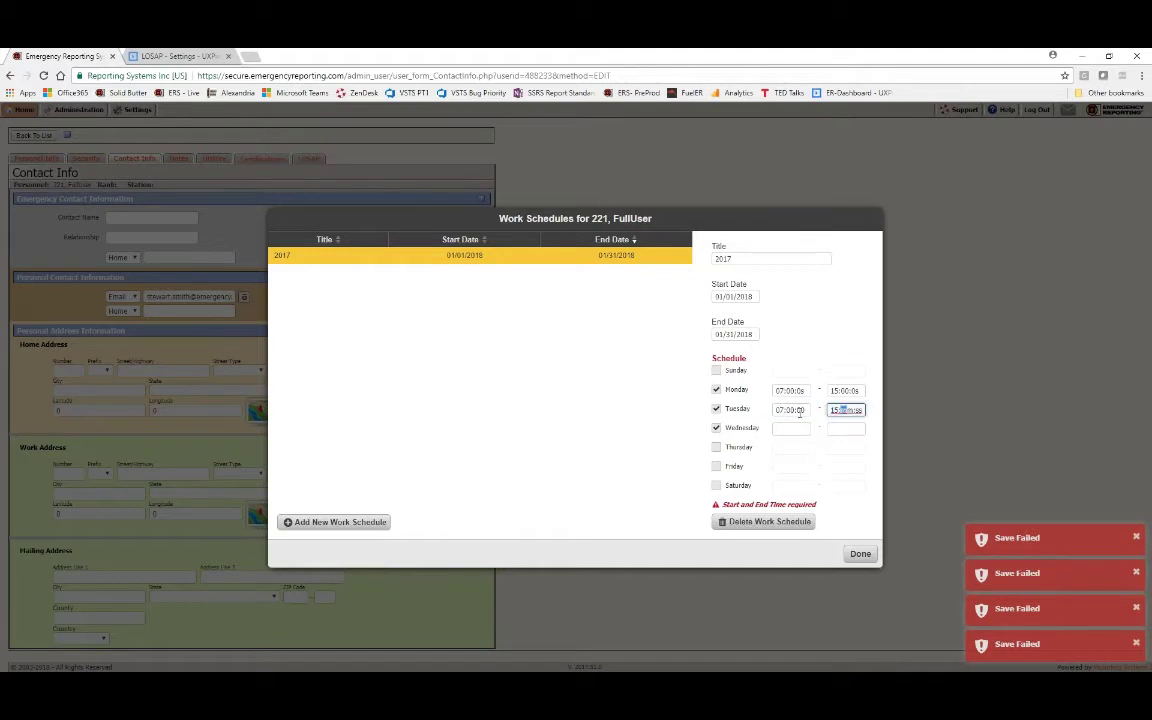
text(00:00)
key(Tab)
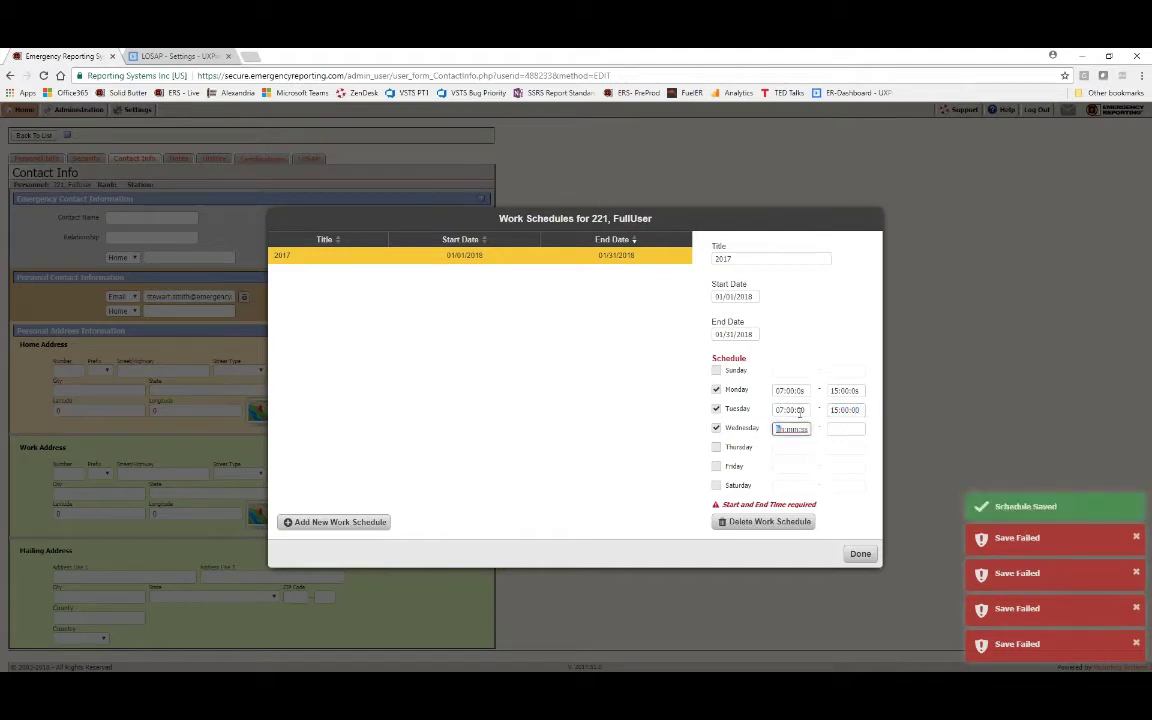
- Set Wednesday's hours in the 2017 work schedule to 07:00:00 through 15:00:00
text(07:00:00)
key(Tab)
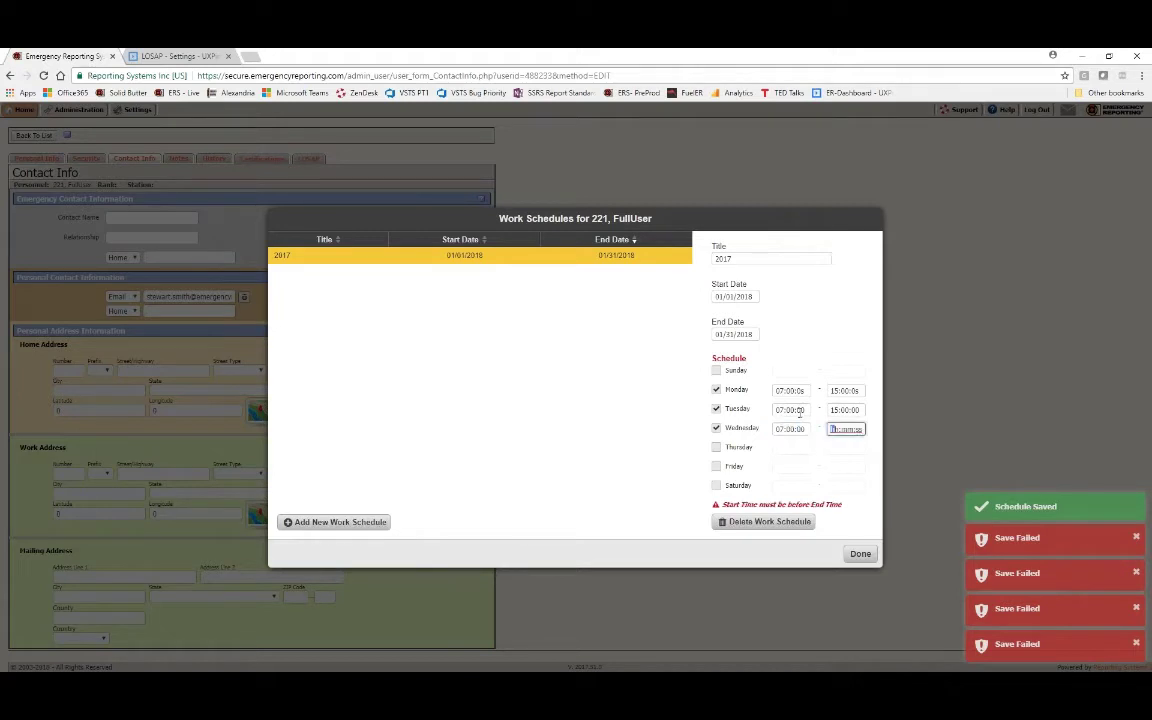
text(15:00:00)
click(711, 440)
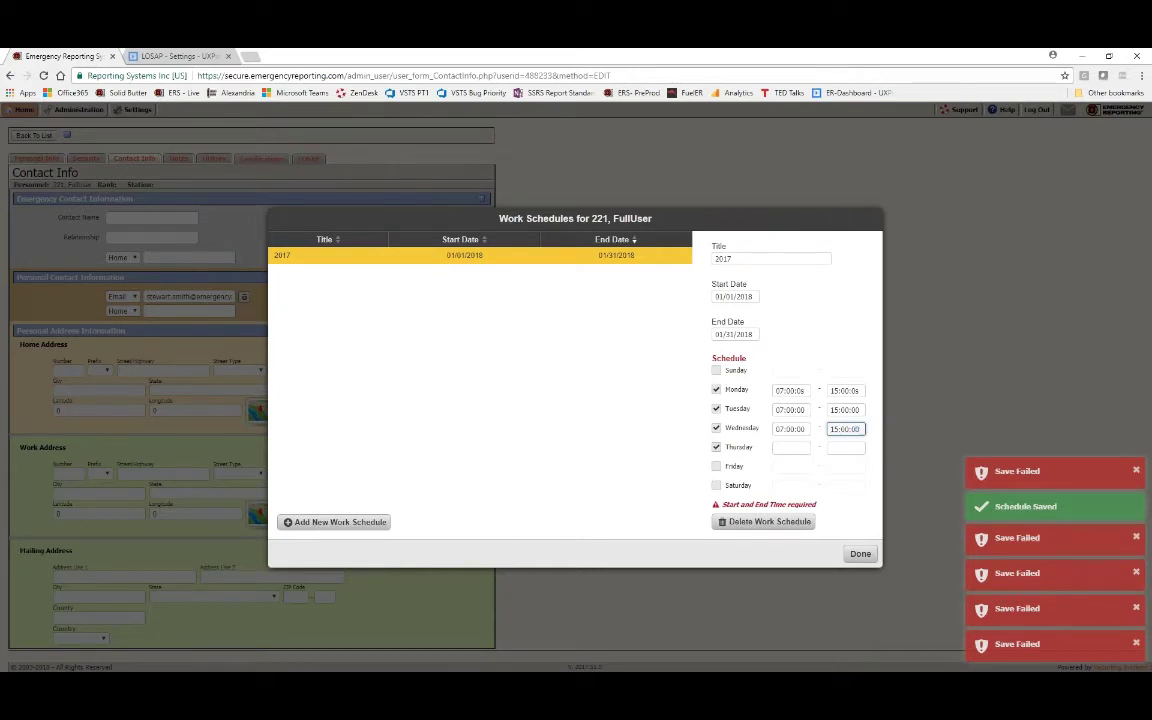
click(841, 514)
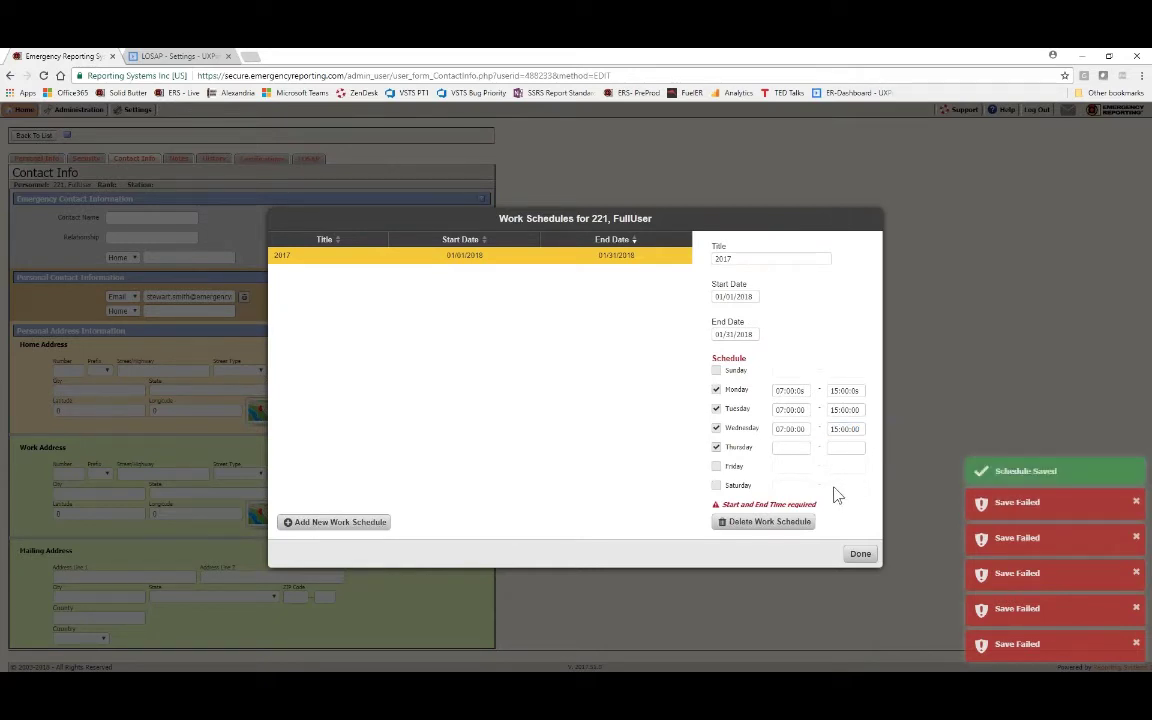
click(716, 448)
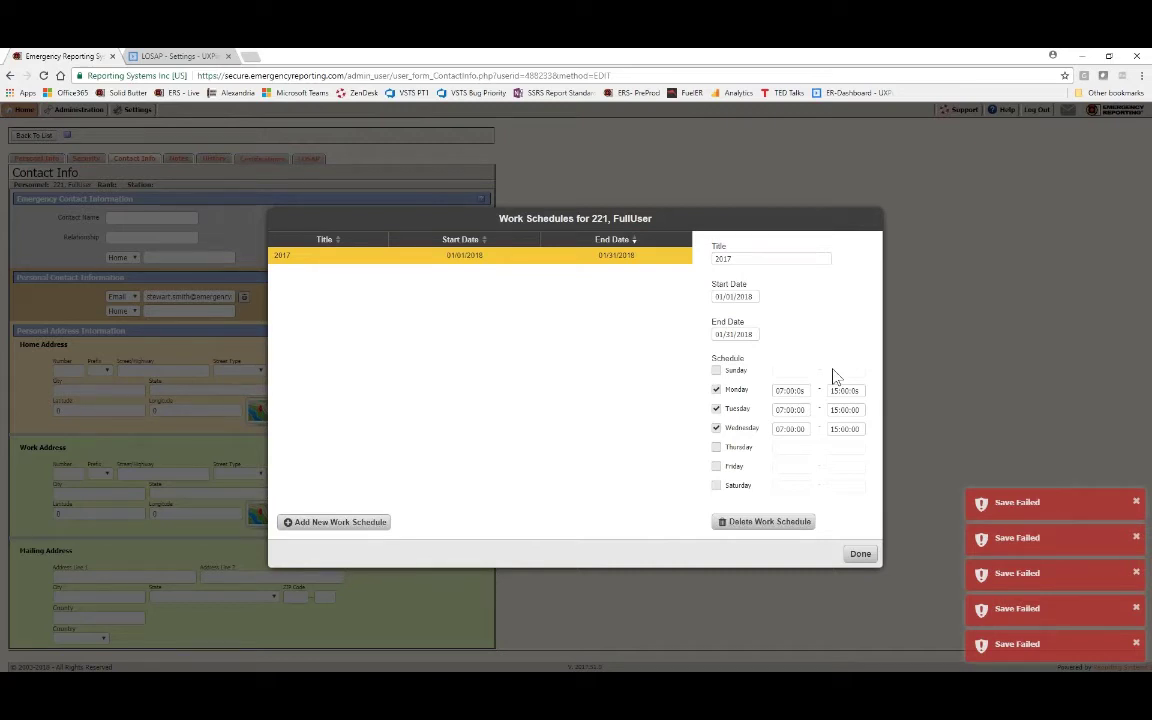
- Add a second, blank work schedule and close the person's work schedules
click(345, 523)
click(754, 258)
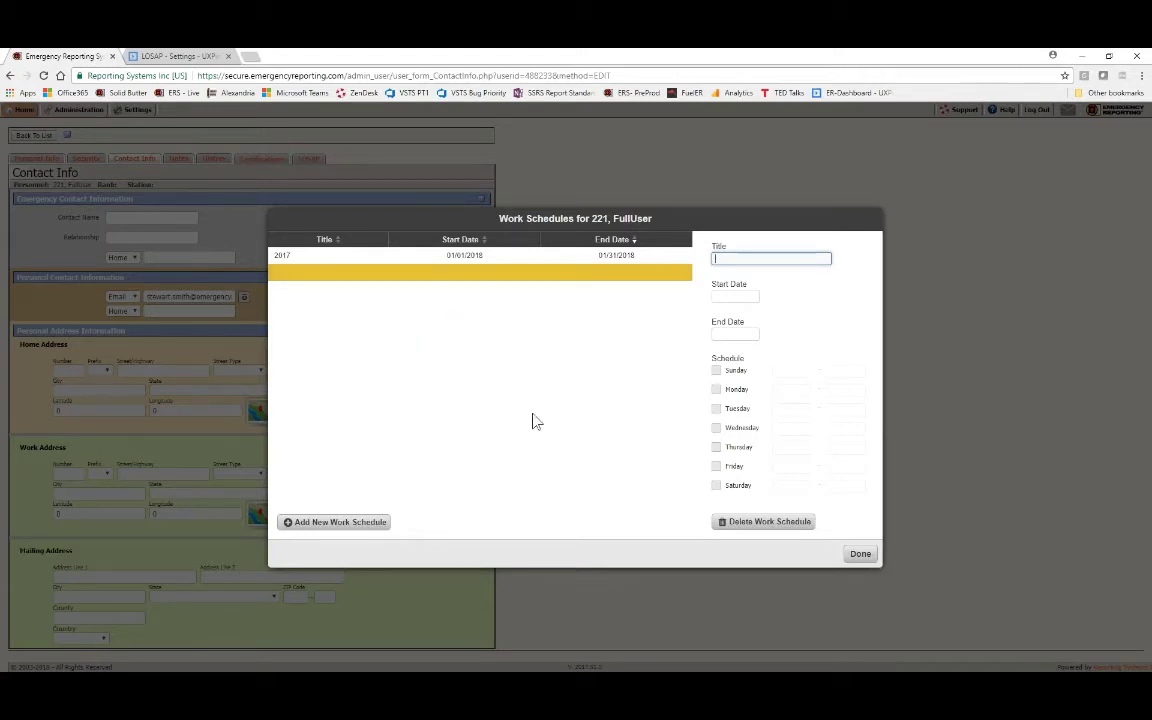
key(Return)
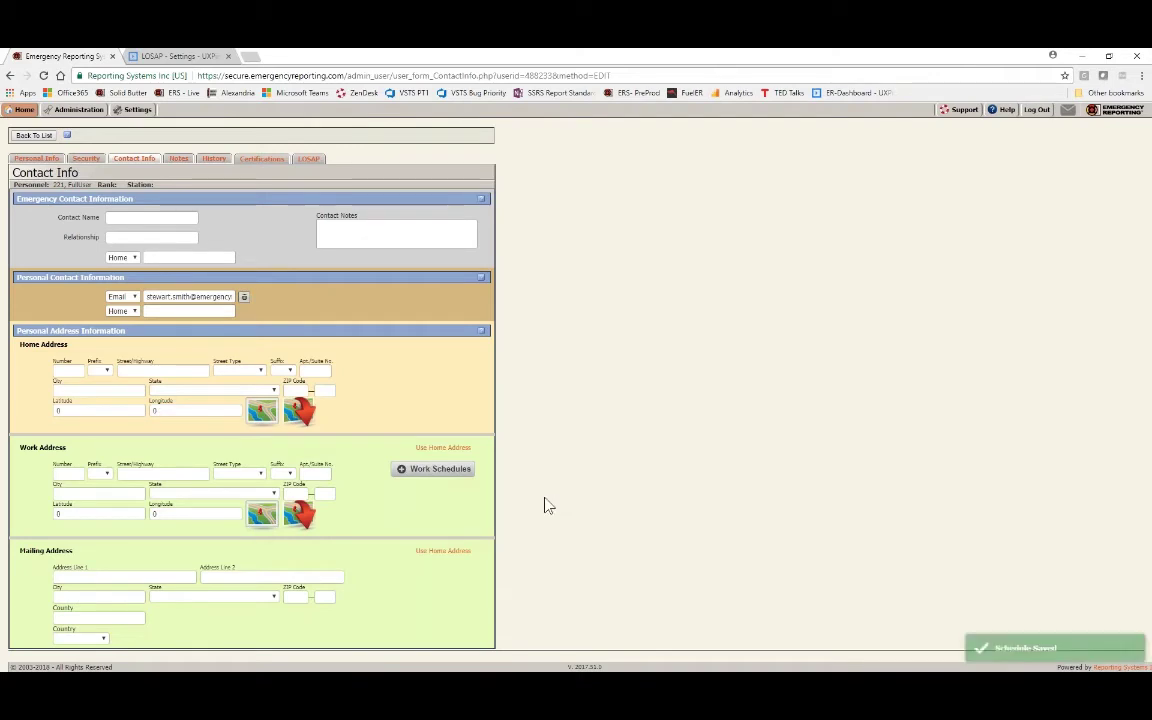
- Reopen the work schedules, enable Monday in the 2017 schedule from 08:00:00 to 15:00:00, and finish editing
mouse_move(20, 111)
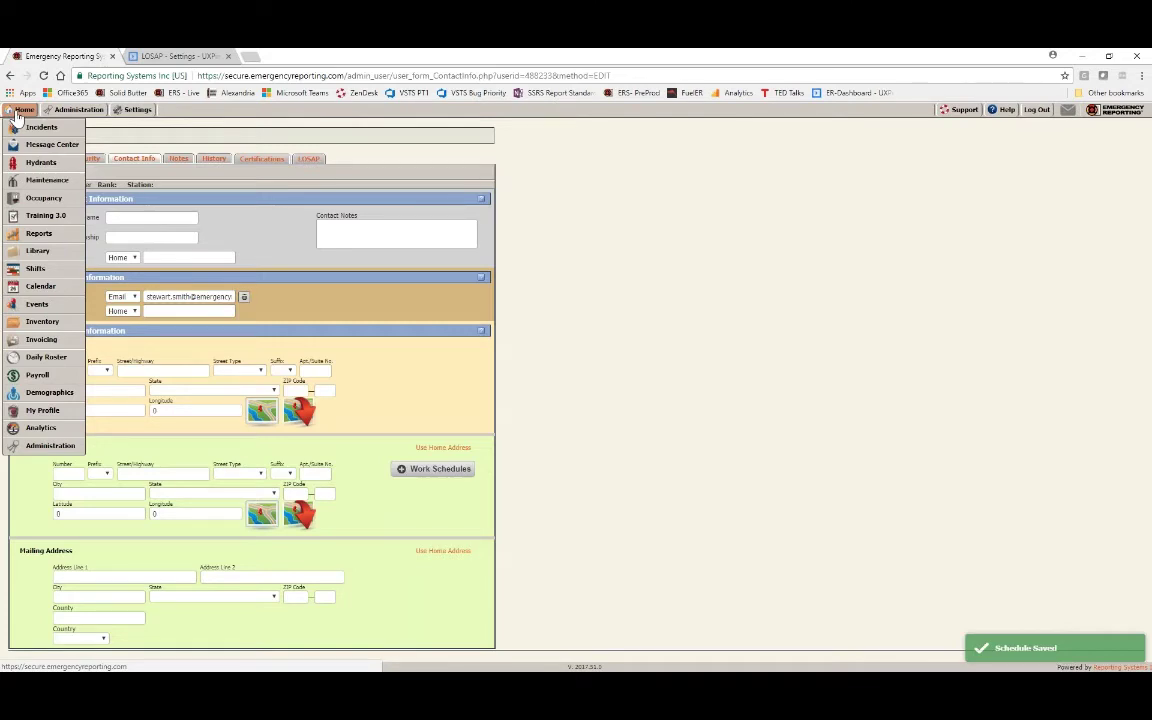
click(423, 470)
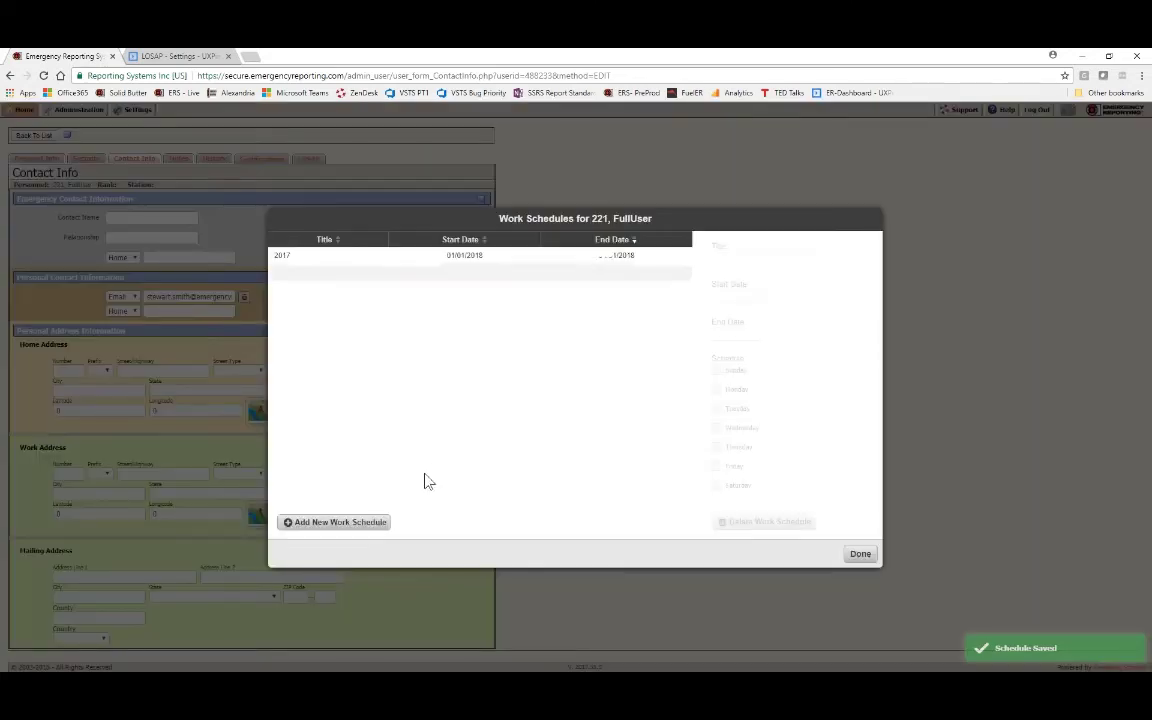
click(599, 257)
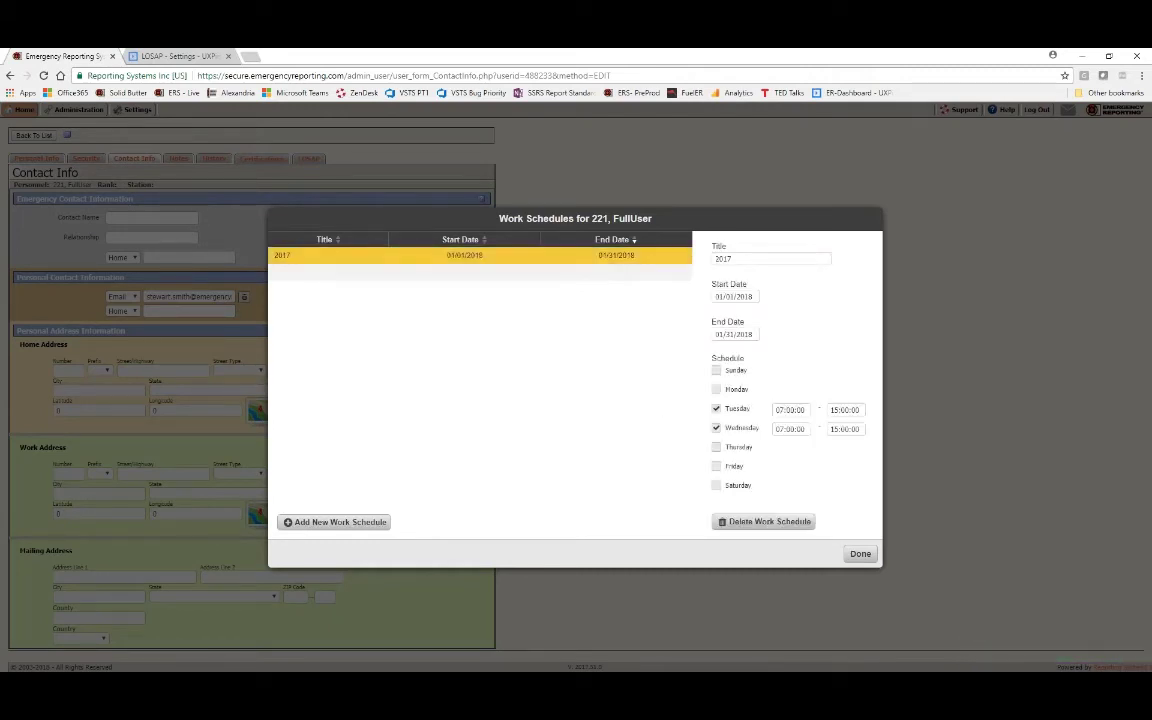
click(716, 389)
click(792, 391)
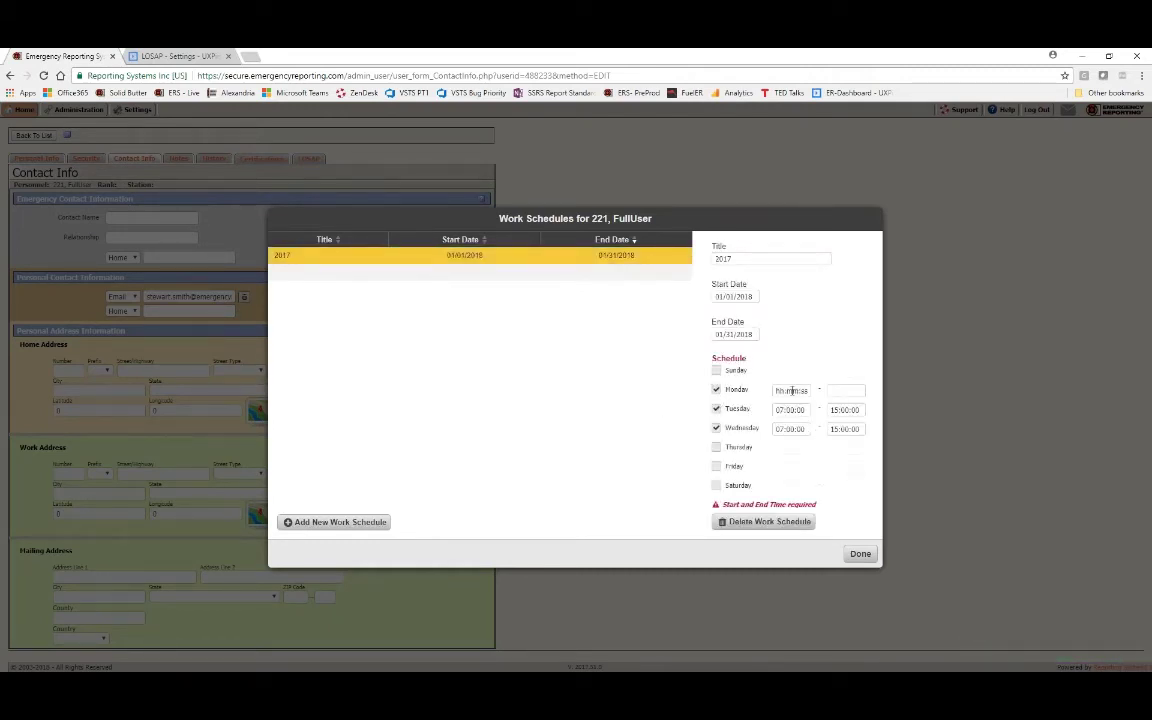
text(08:00:00)
key(Tab)
text(150000)
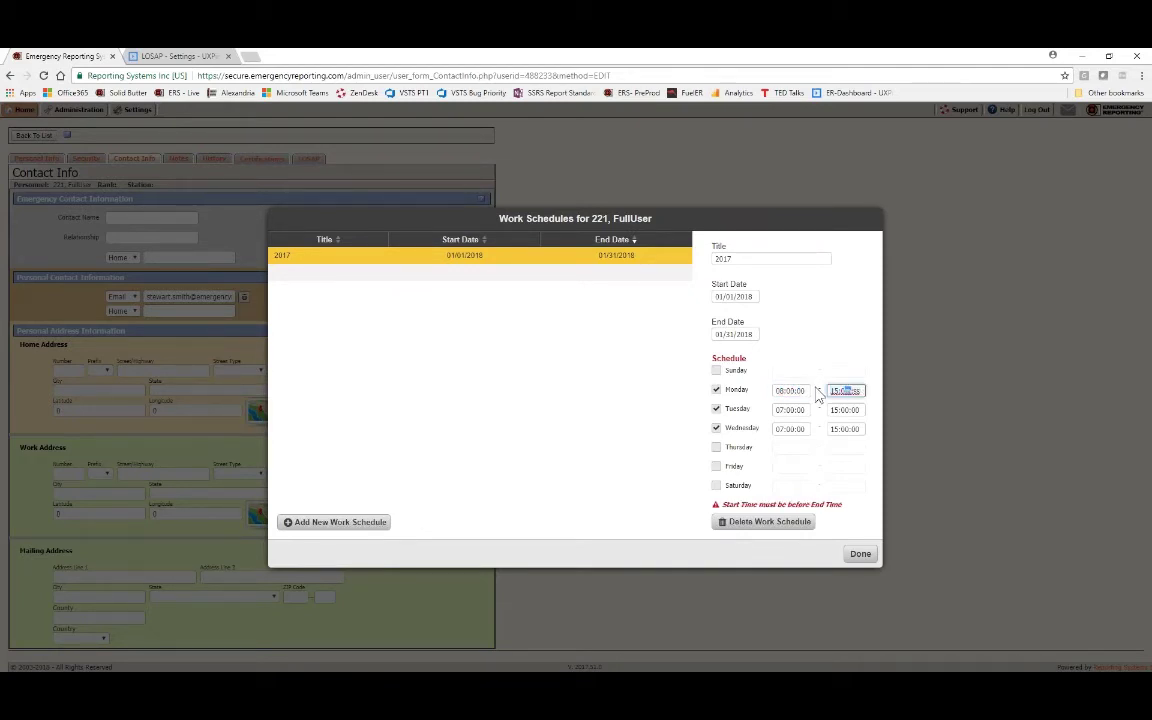
key(Tab)
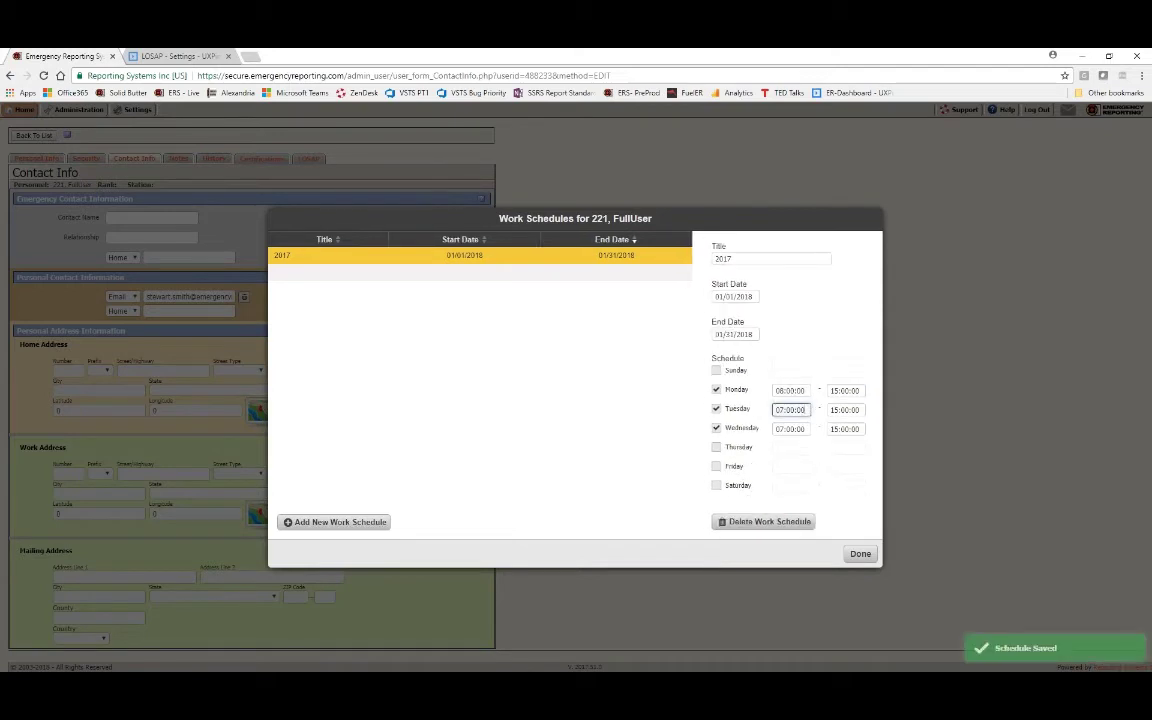
click(463, 258)
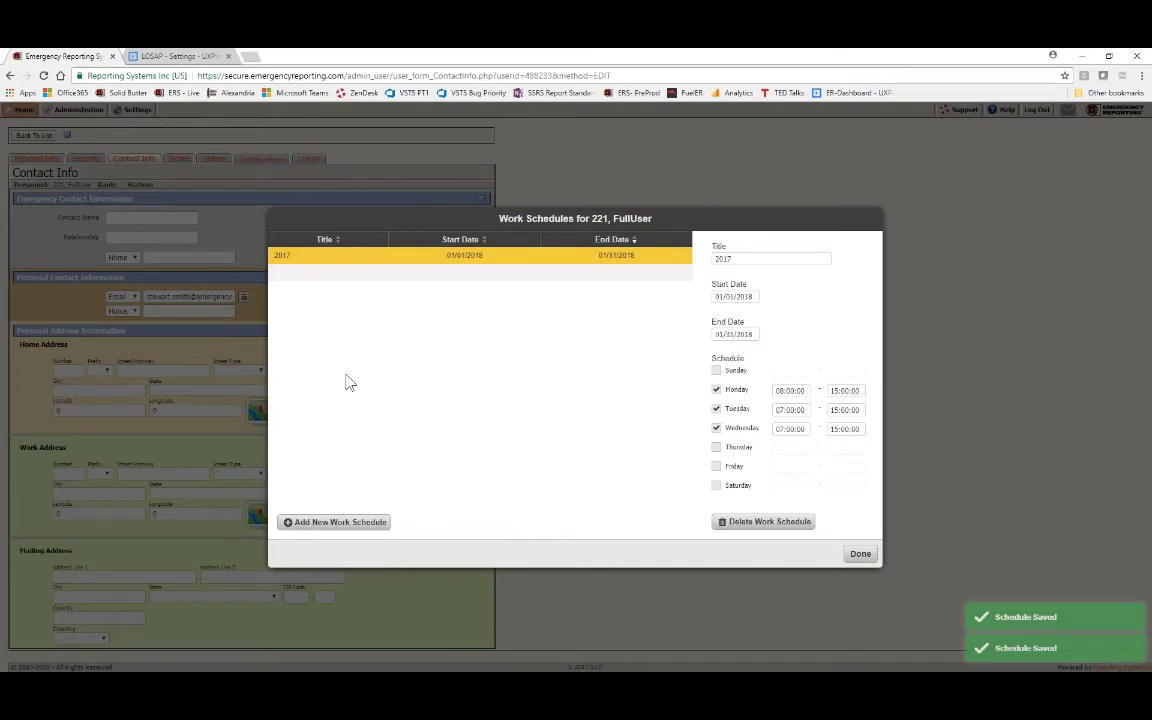
click(860, 553)
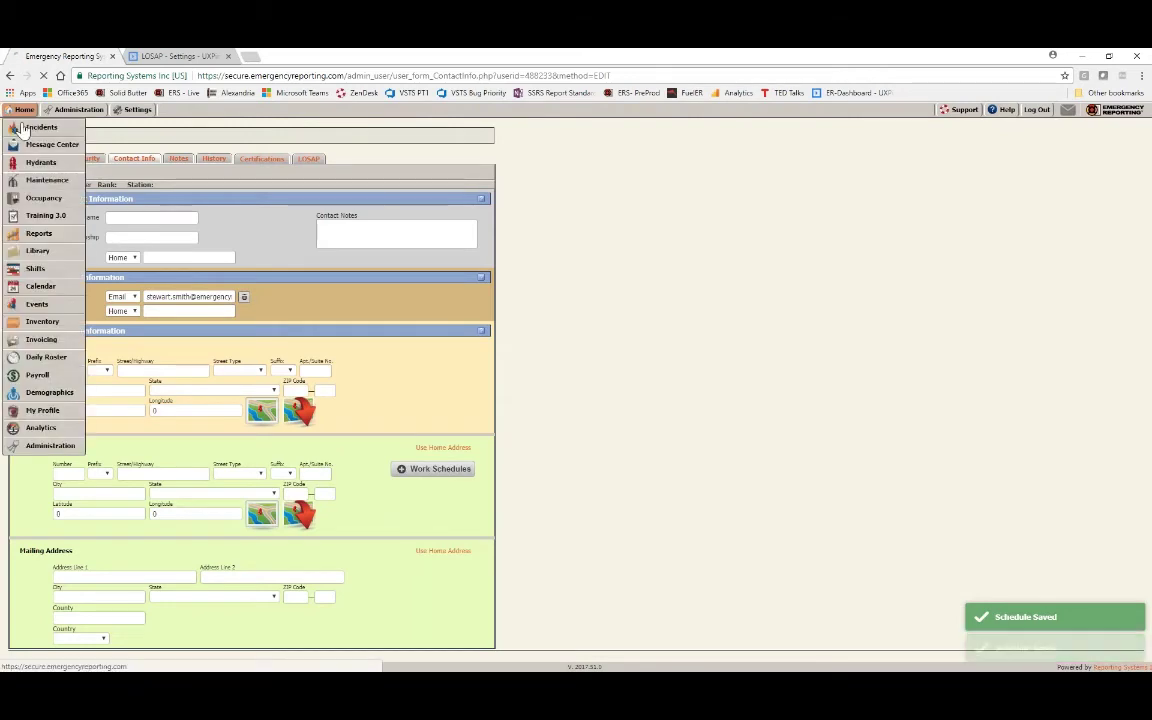
- Go to Incidents, open incident 2018-2, and view apparatus A12's details in its basic information
click(20, 126)
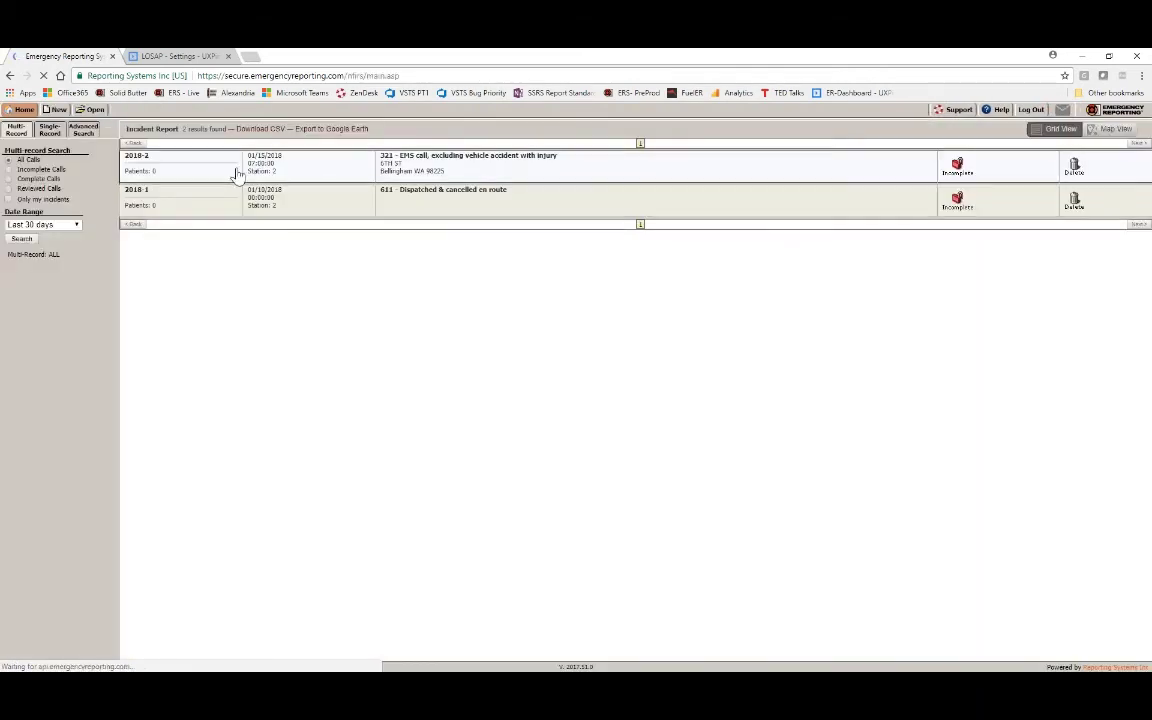
click(236, 172)
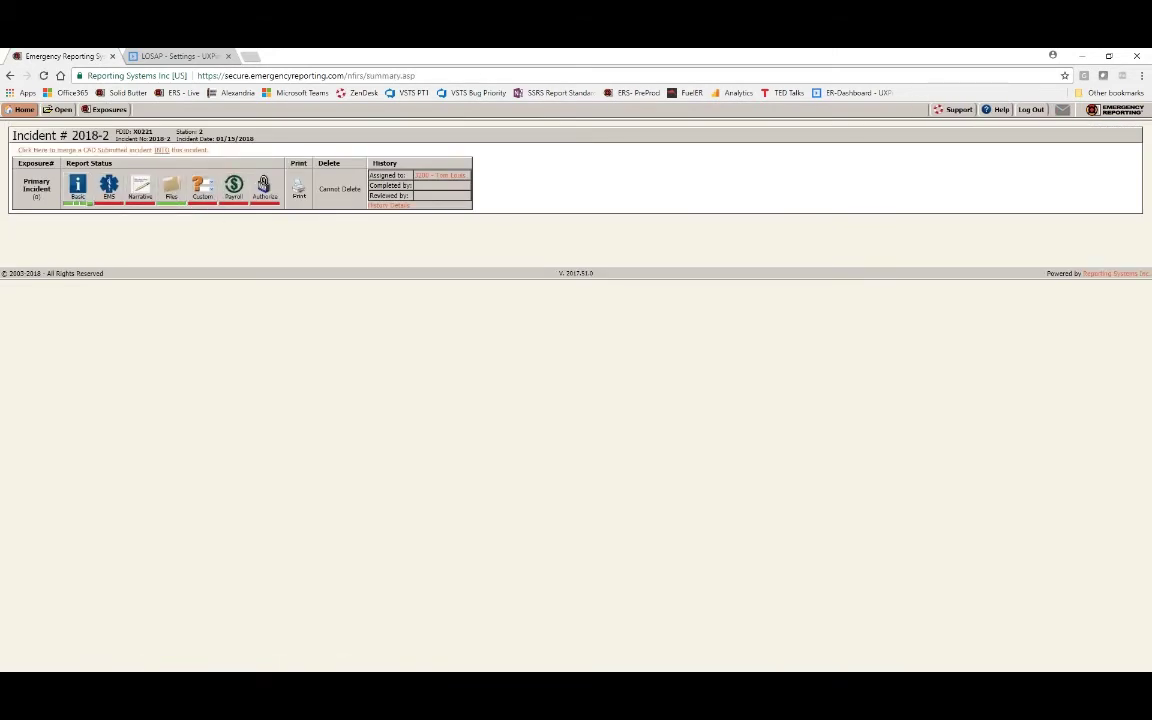
click(78, 190)
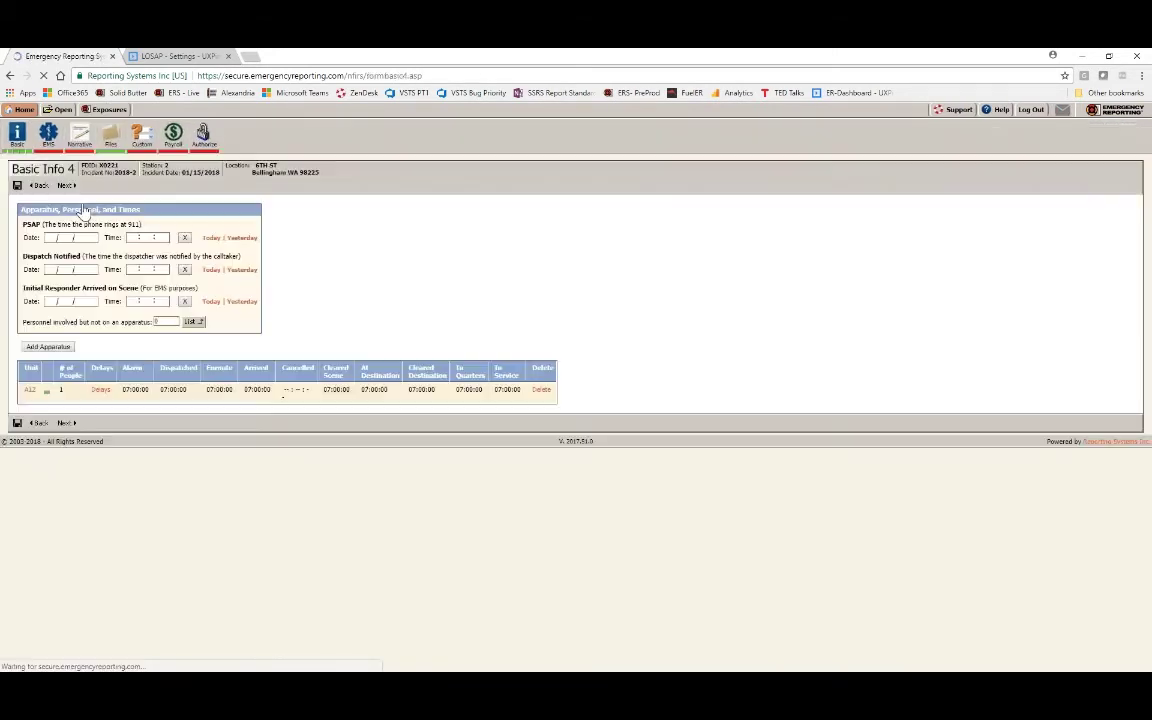
click(33, 390)
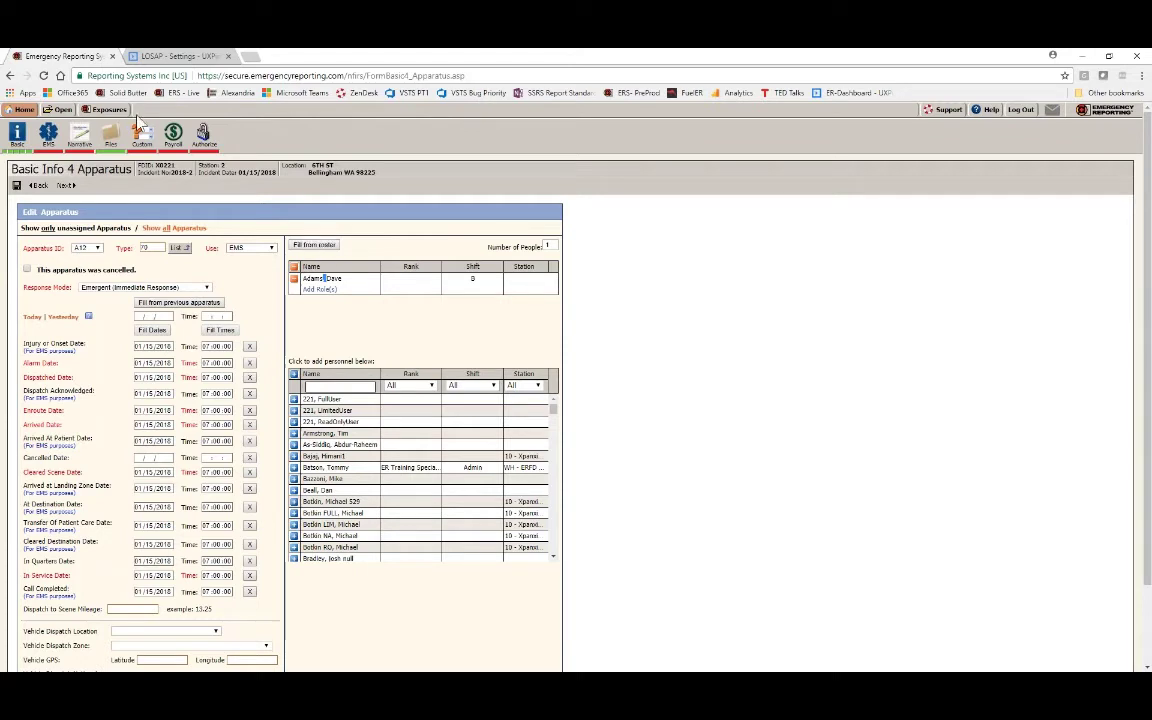
- Open incident 2018-2's payroll and fill in 1 point for the person listed on apparatus A12
click(177, 148)
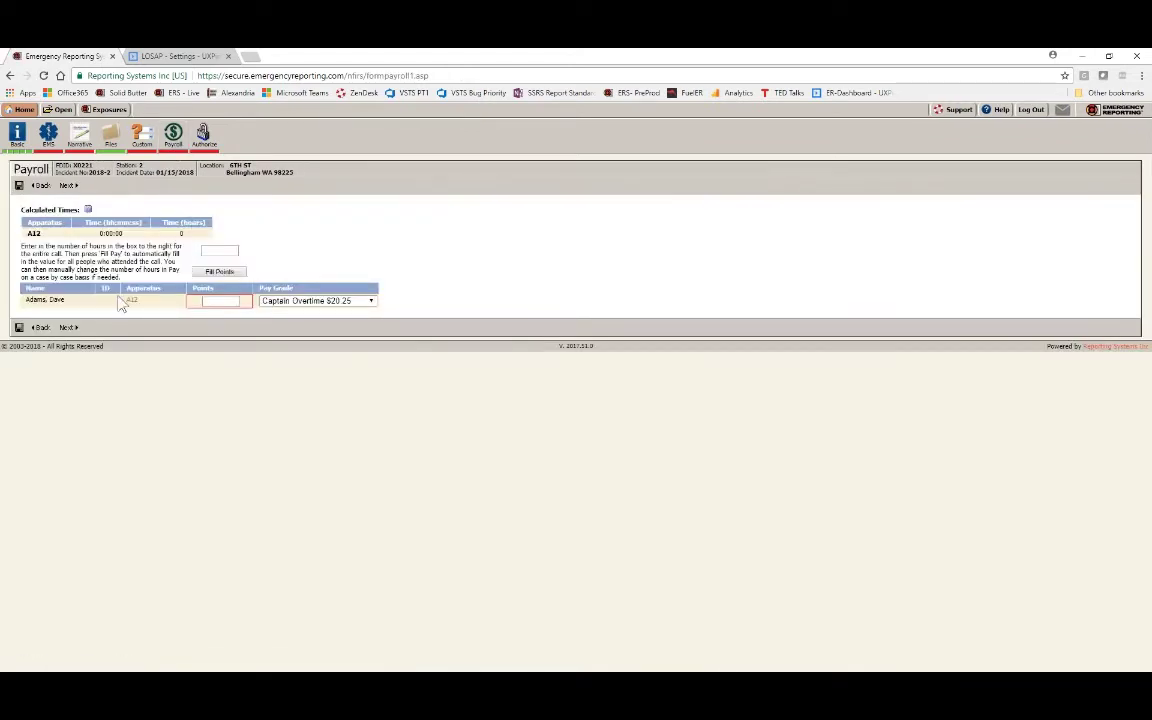
click(221, 250)
text(1)
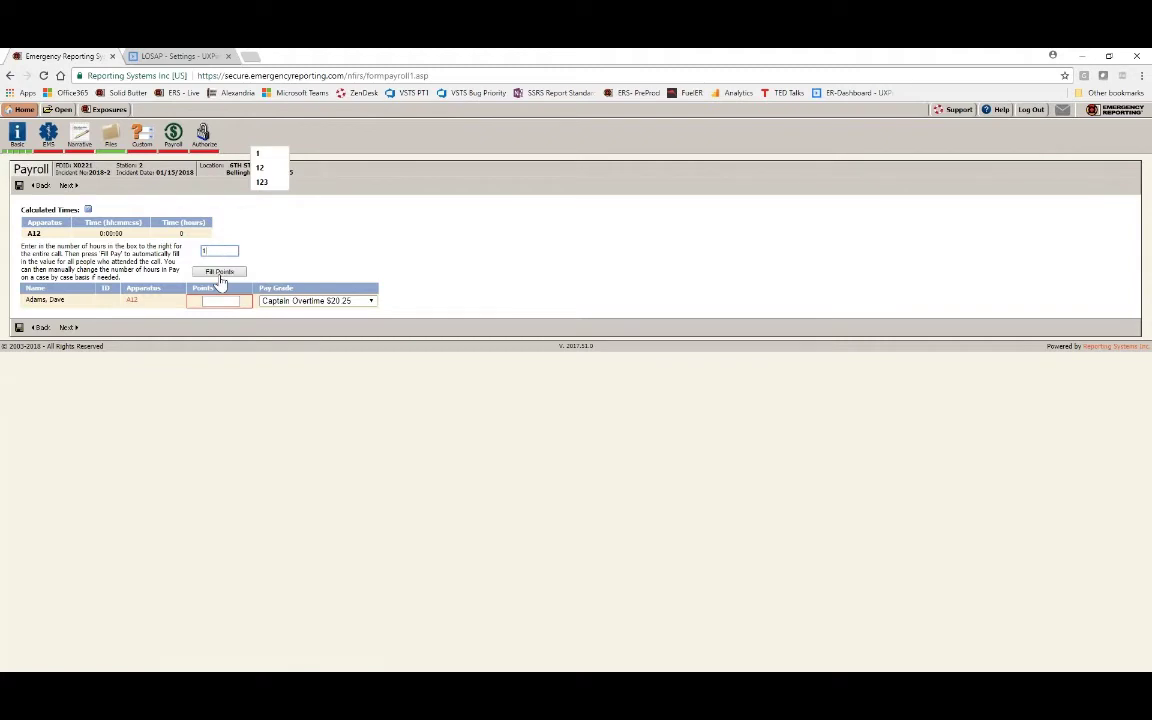
click(220, 274)
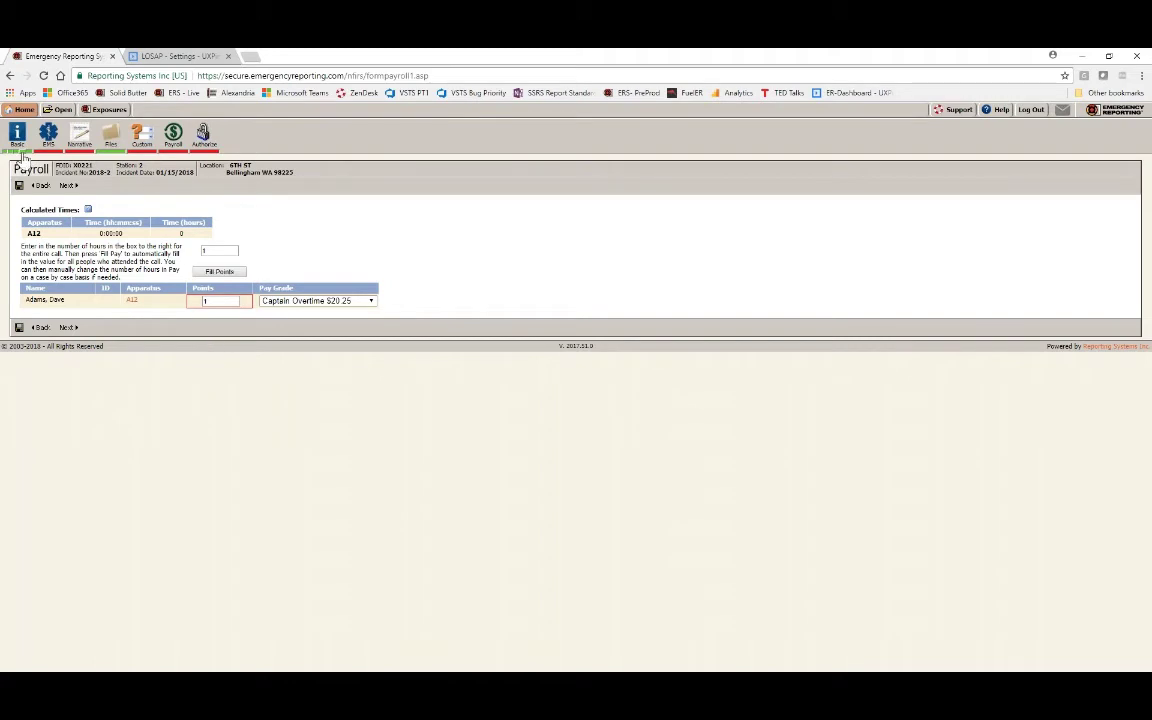
- Return to the incident's basic information and add the first listed agency member as personnel not on an apparatus
click(67, 327)
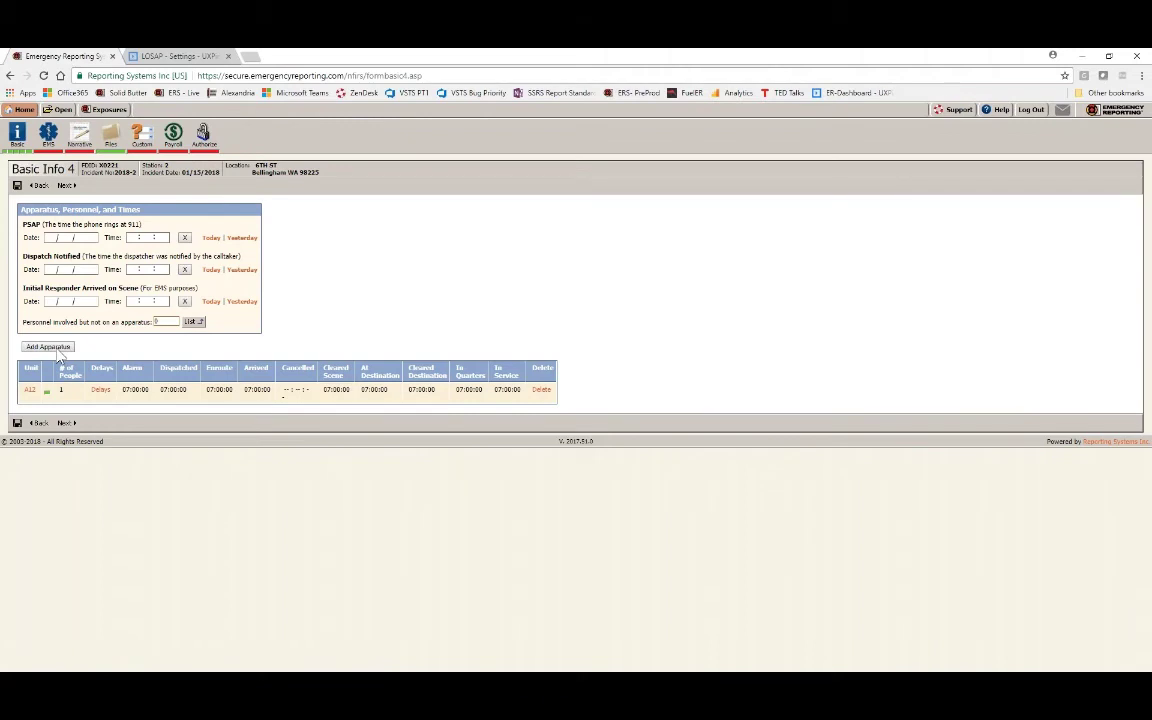
click(193, 322)
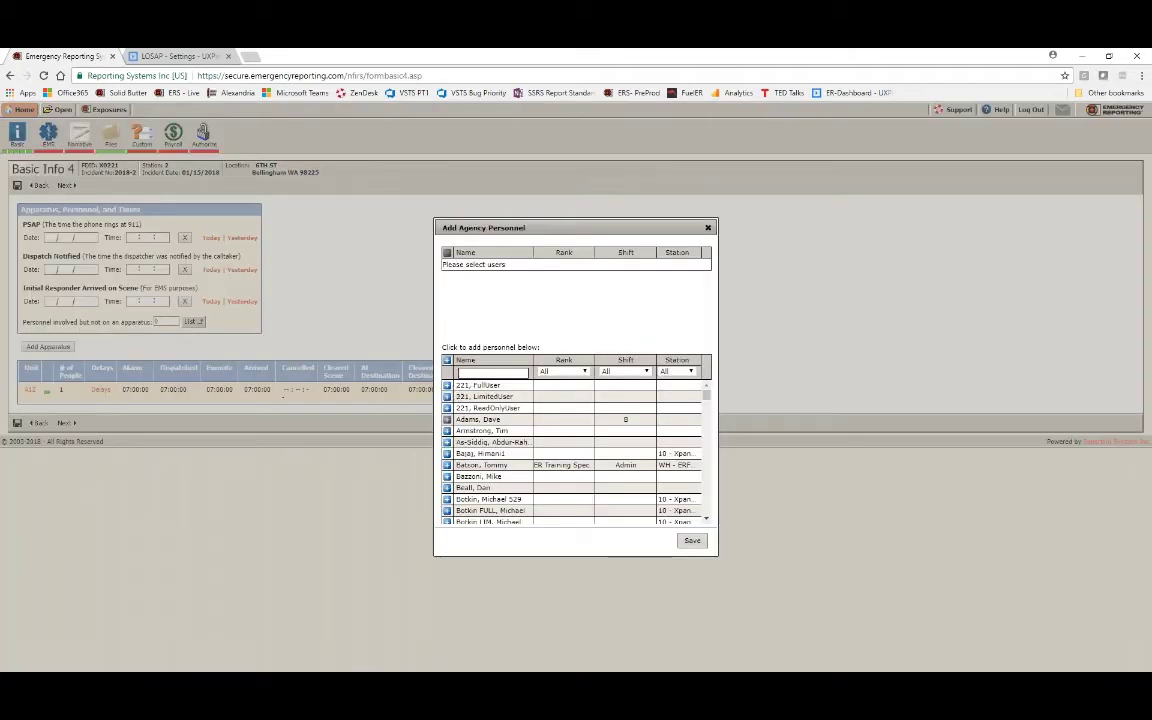
click(690, 541)
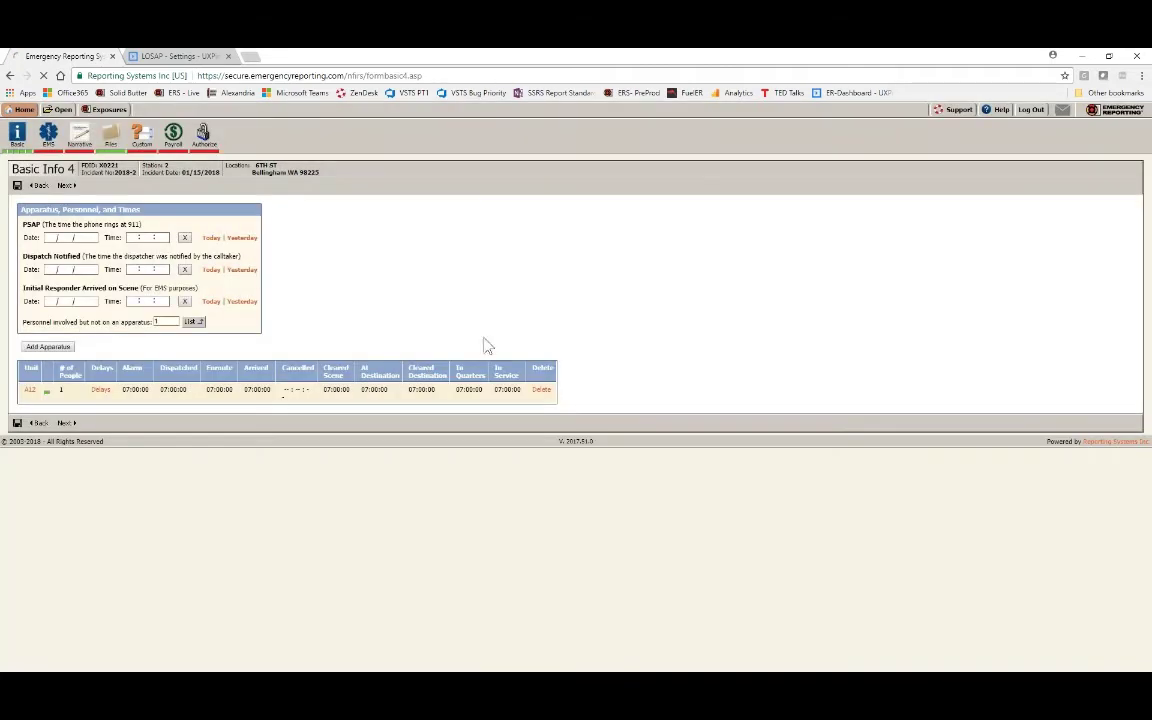
- Return to the incident's payroll and fill in 1 point for all listed personnel
click(172, 138)
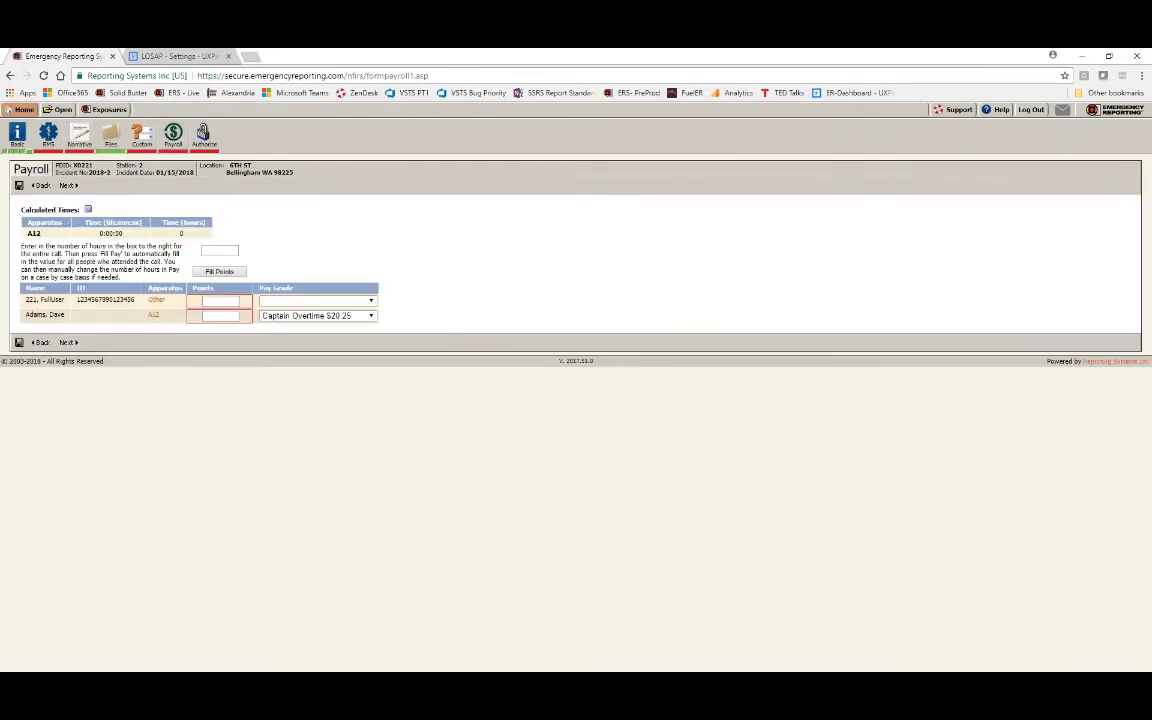
click(24, 140)
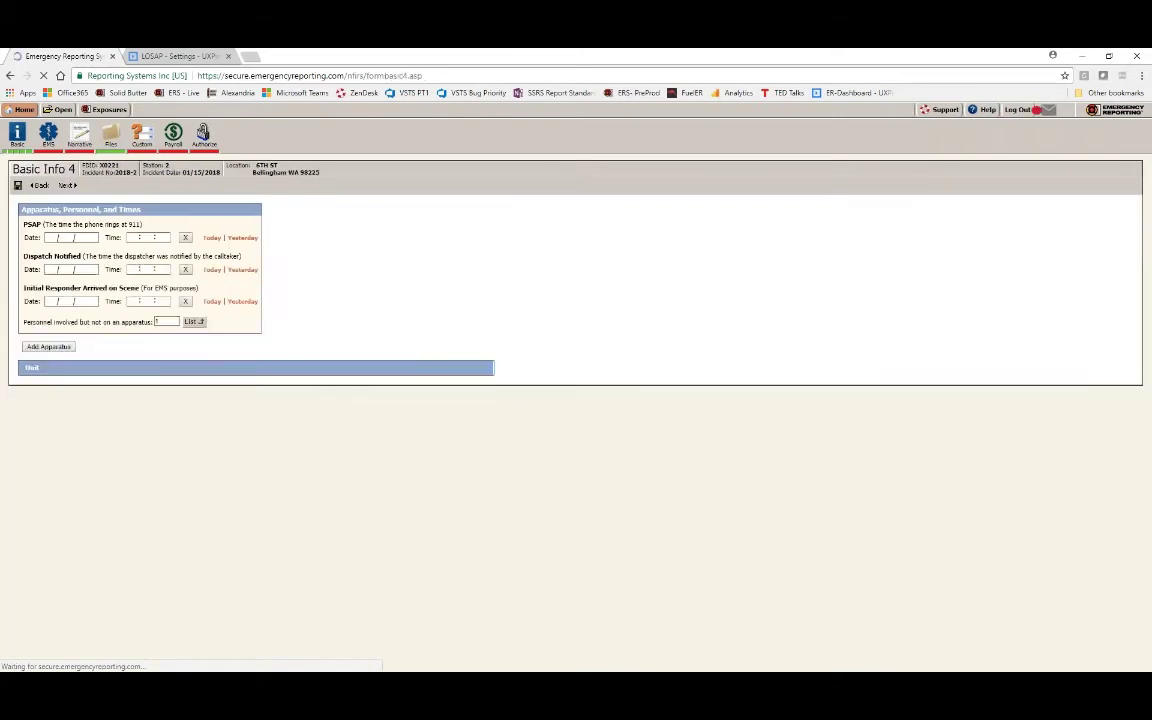
click(172, 138)
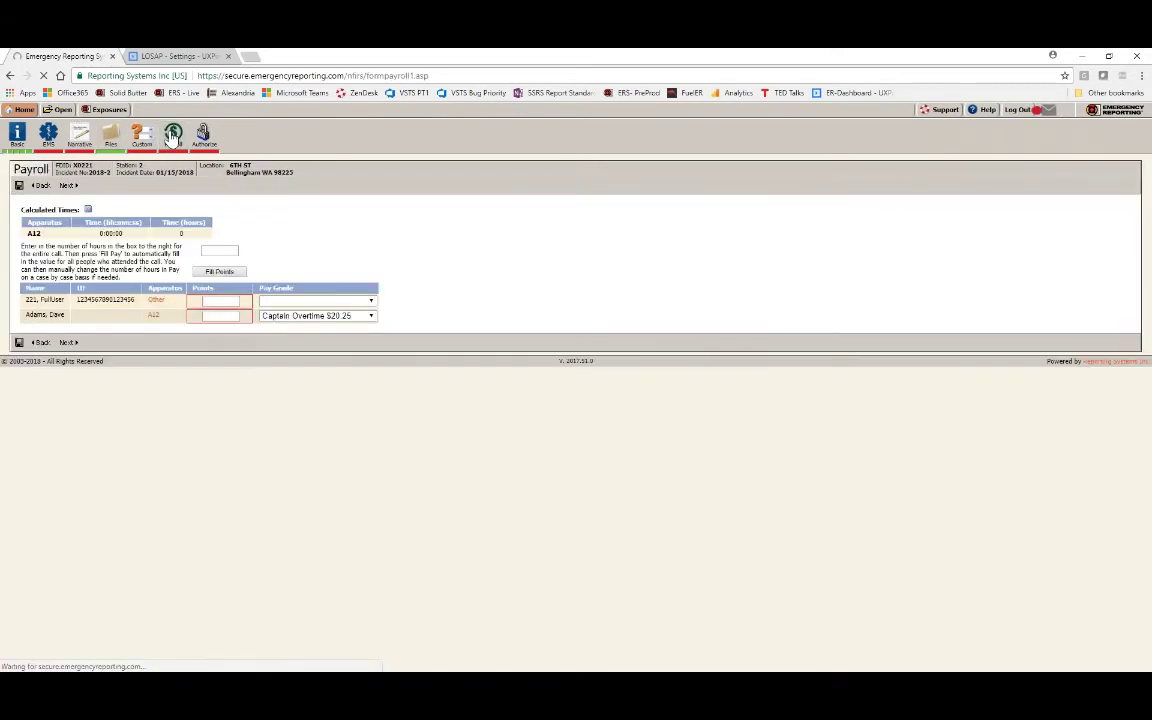
click(205, 251)
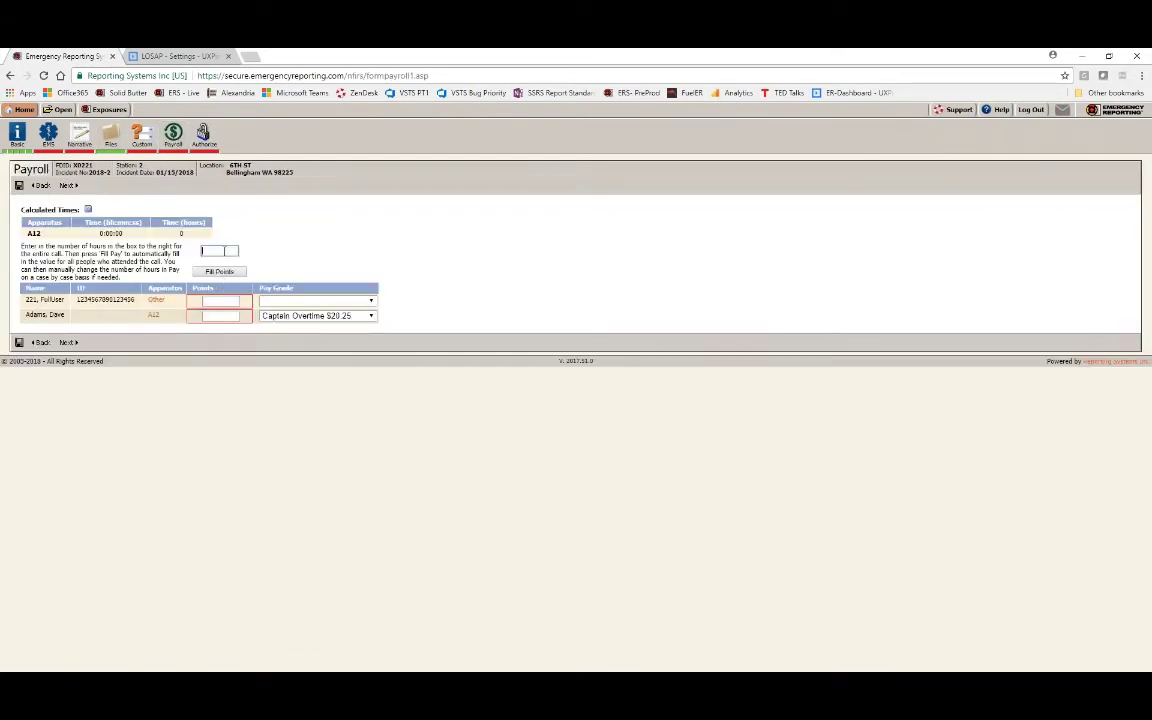
text(1)
click(219, 271)
- Go to Training 3.0, open the TS EMT class, and add the third and fourth listed agency personnel to its people
click(22, 109)
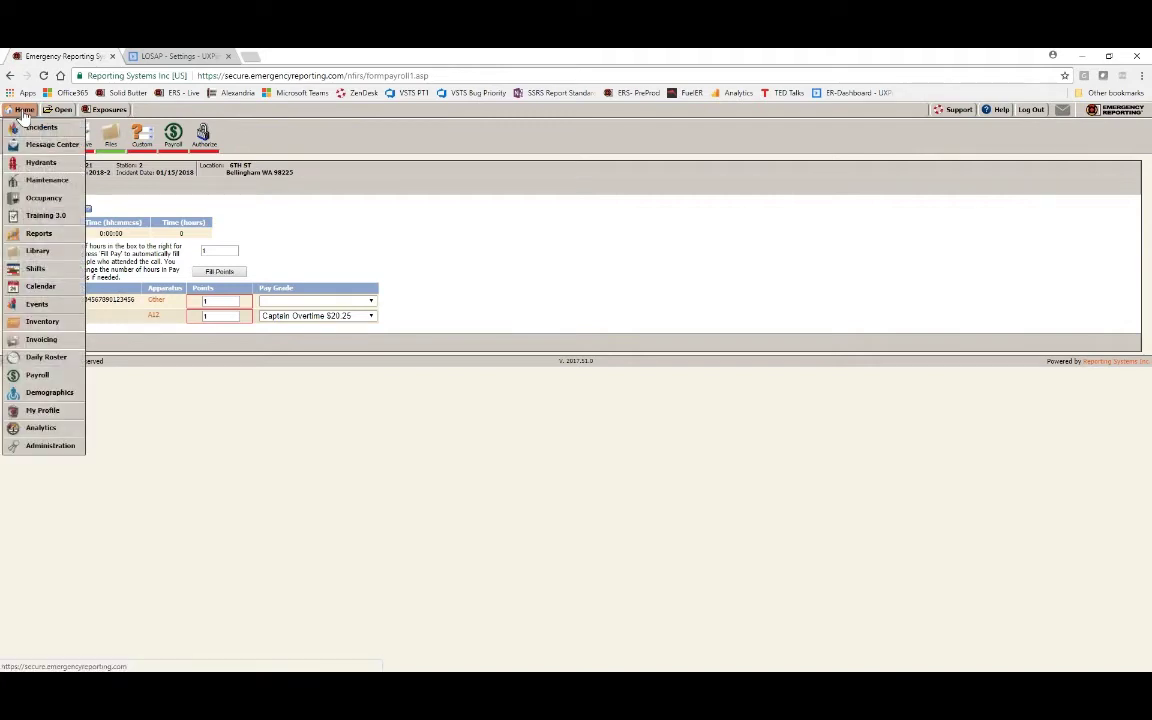
click(48, 218)
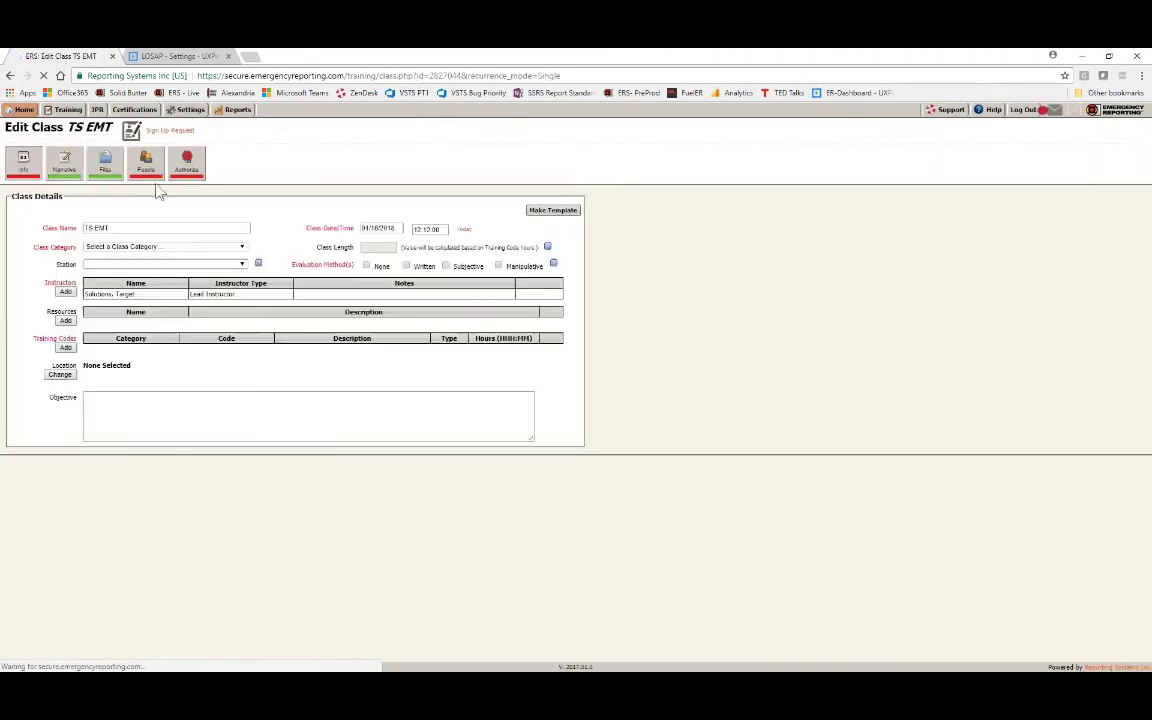
click(146, 165)
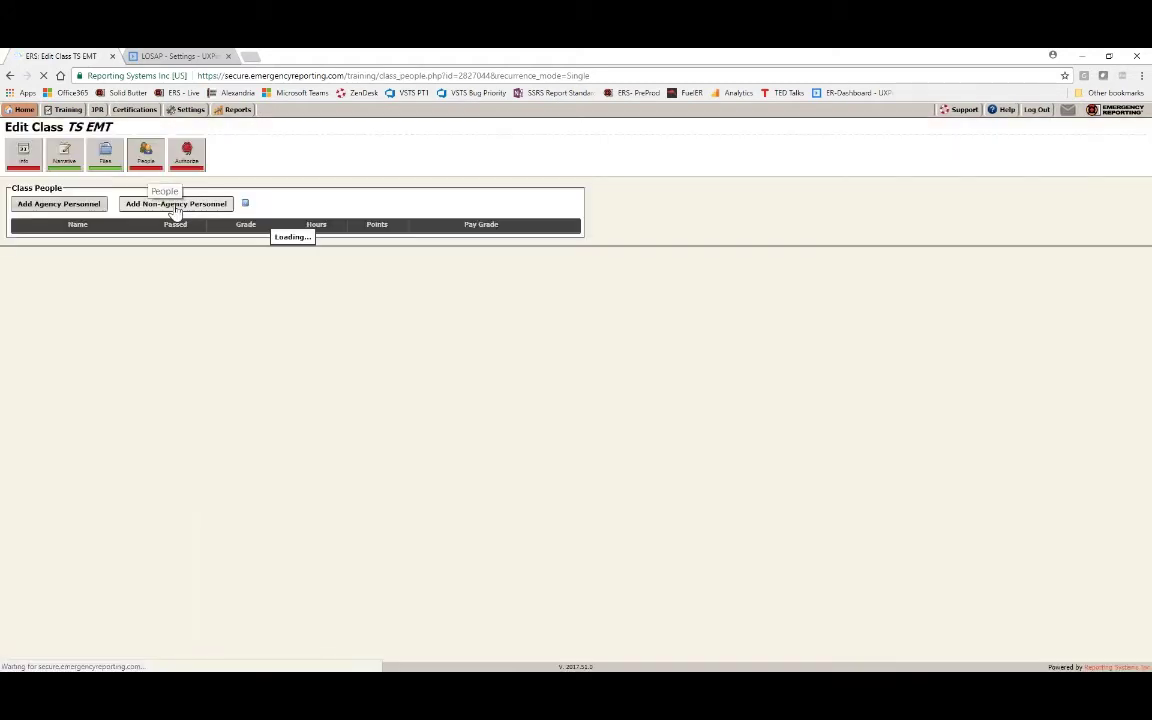
click(51, 211)
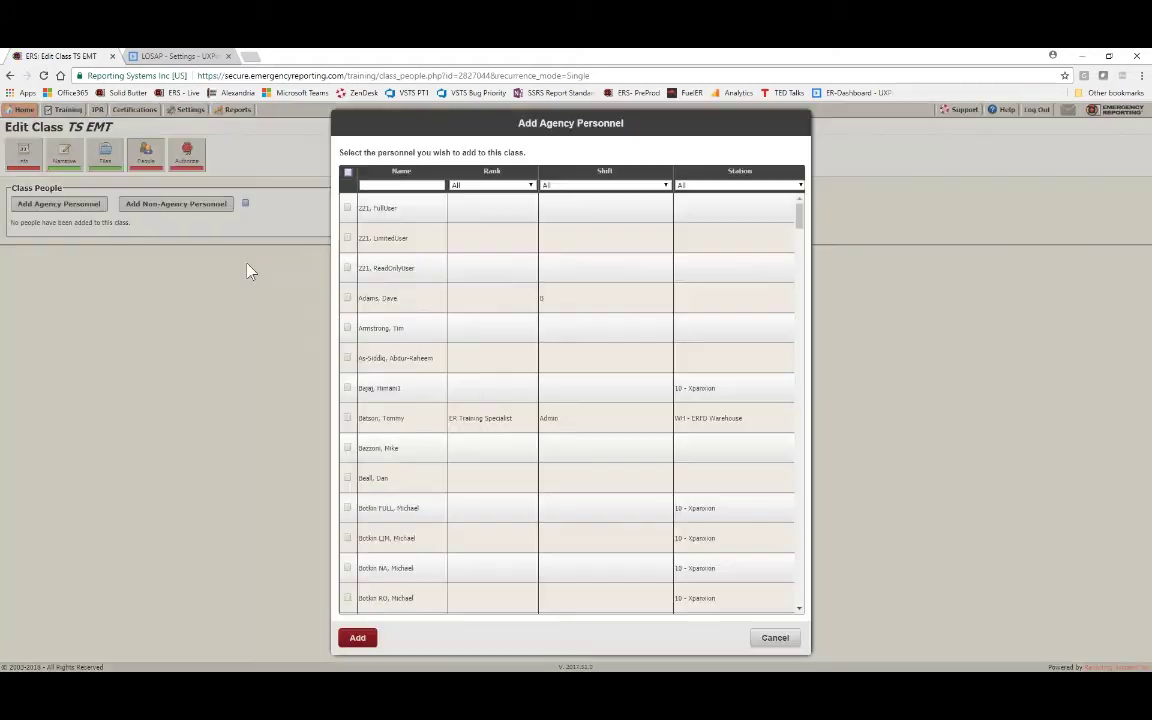
click(386, 268)
click(378, 298)
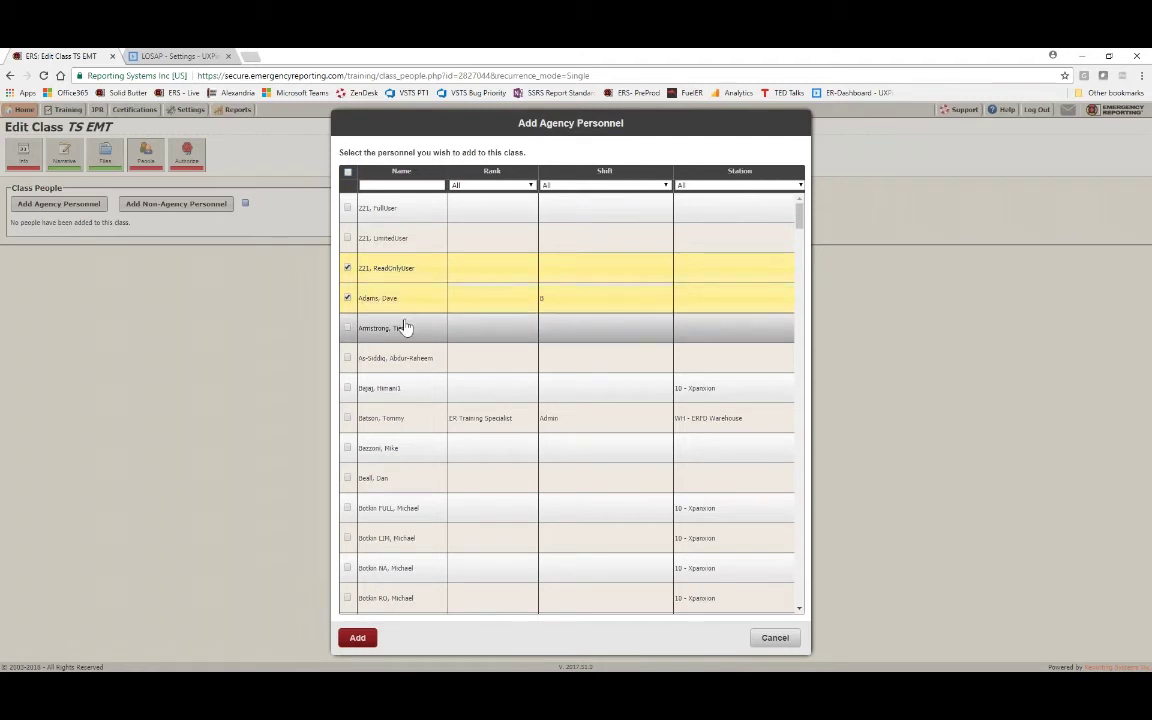
click(355, 644)
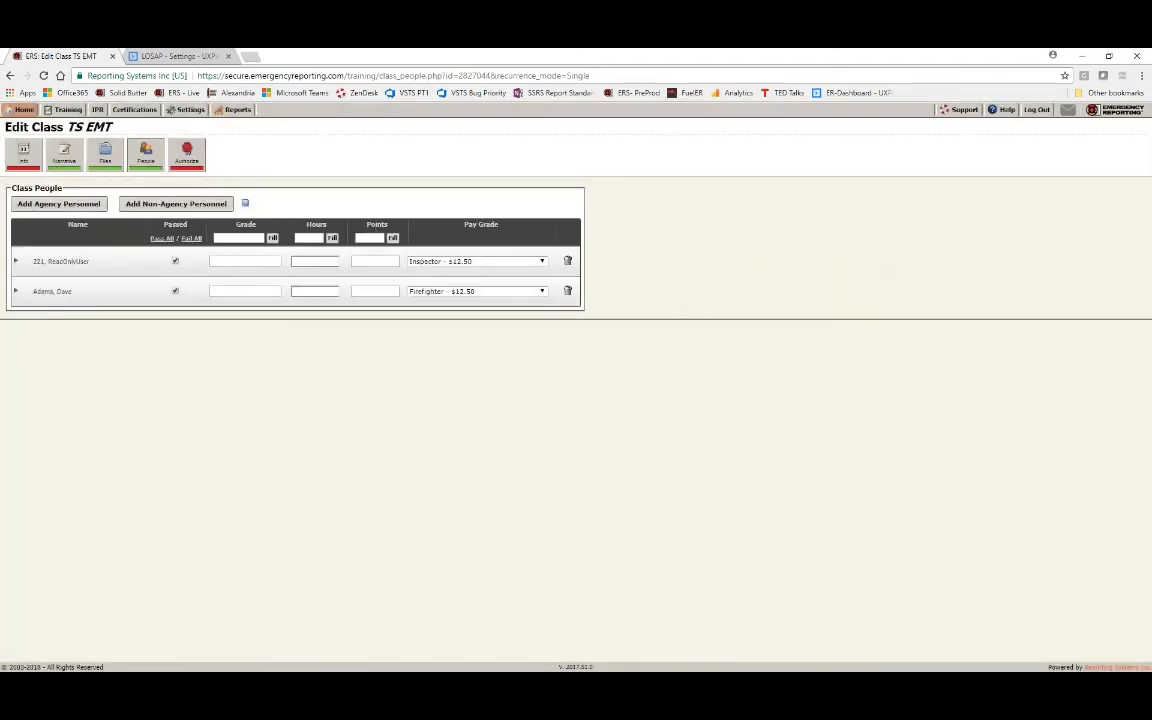
- Fill in 1 point for everyone in the TS EMT class and go to the home page
click(372, 237)
text(1)
click(392, 237)
click(22, 109)
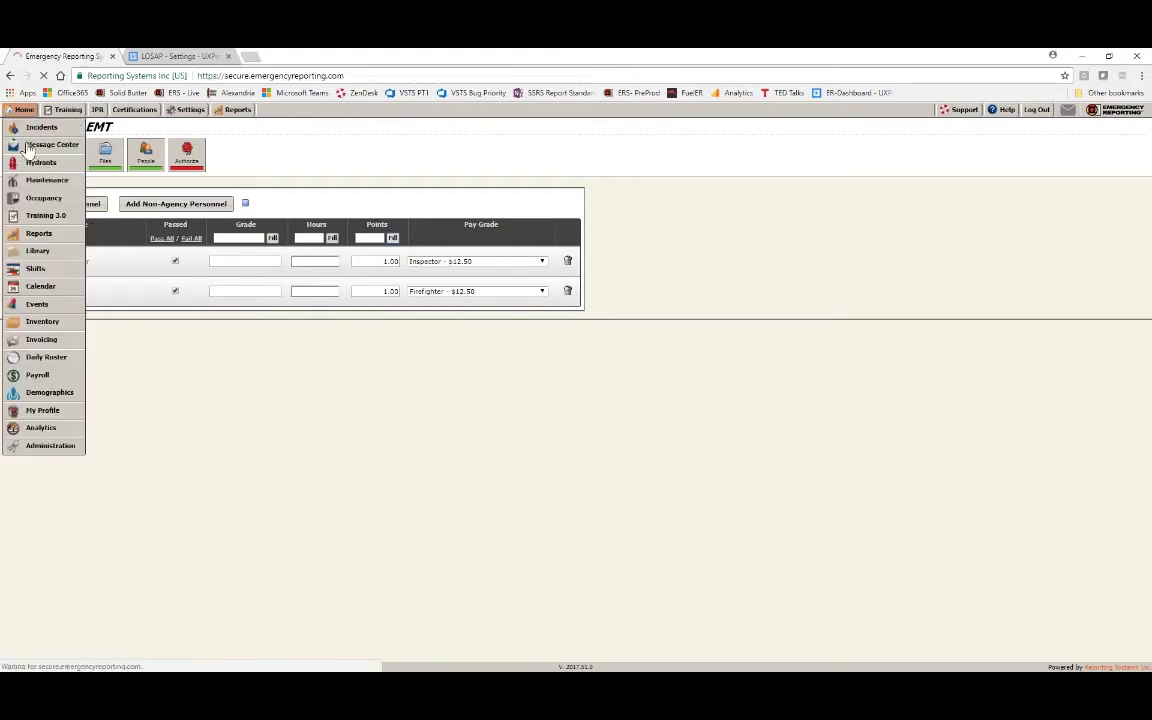
- Go to Events and open the Attendance event named Test in the Administration category
click(40, 408)
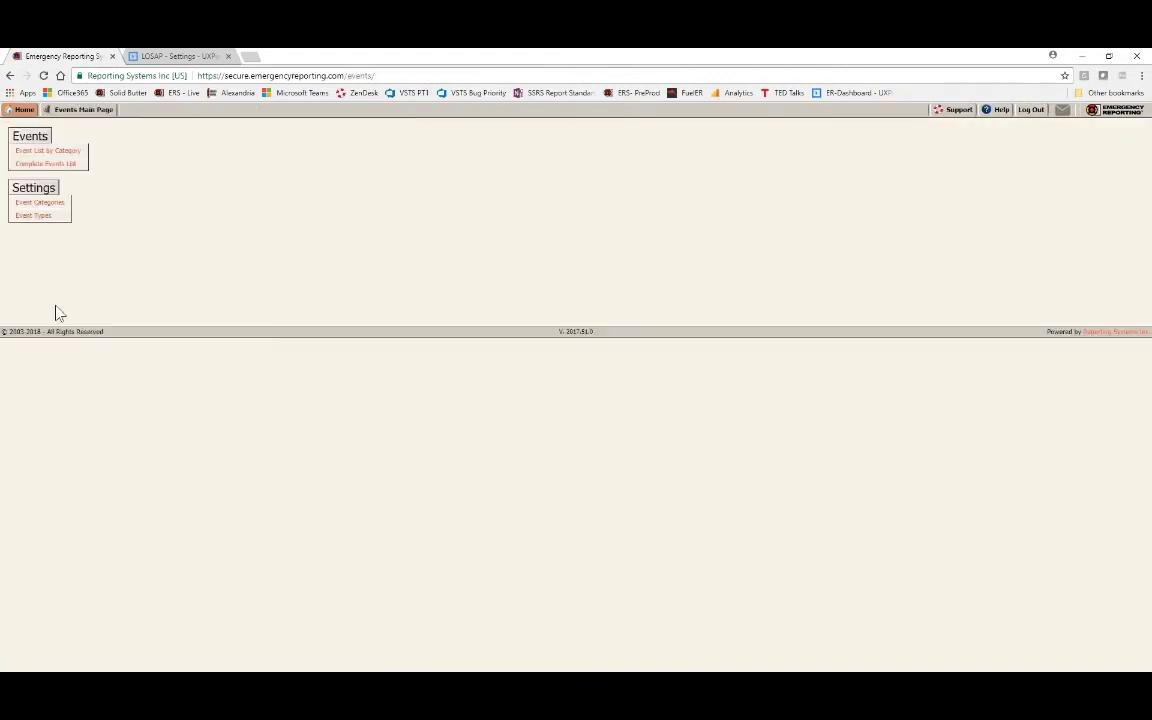
click(39, 202)
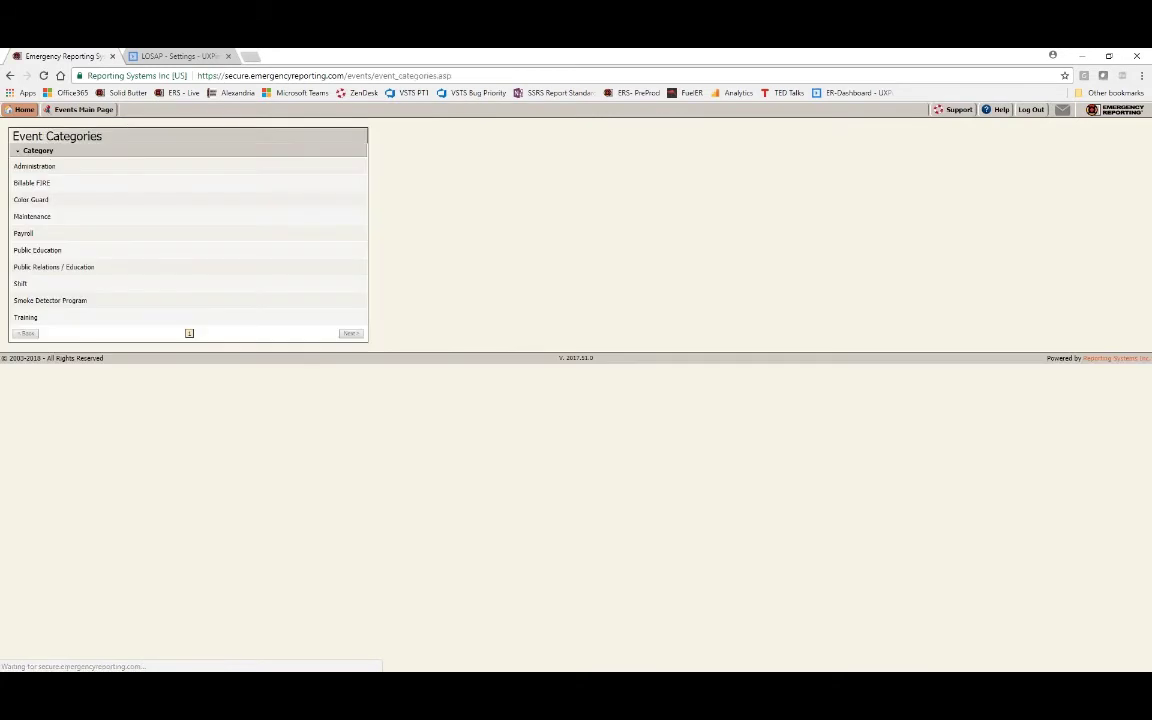
click(44, 173)
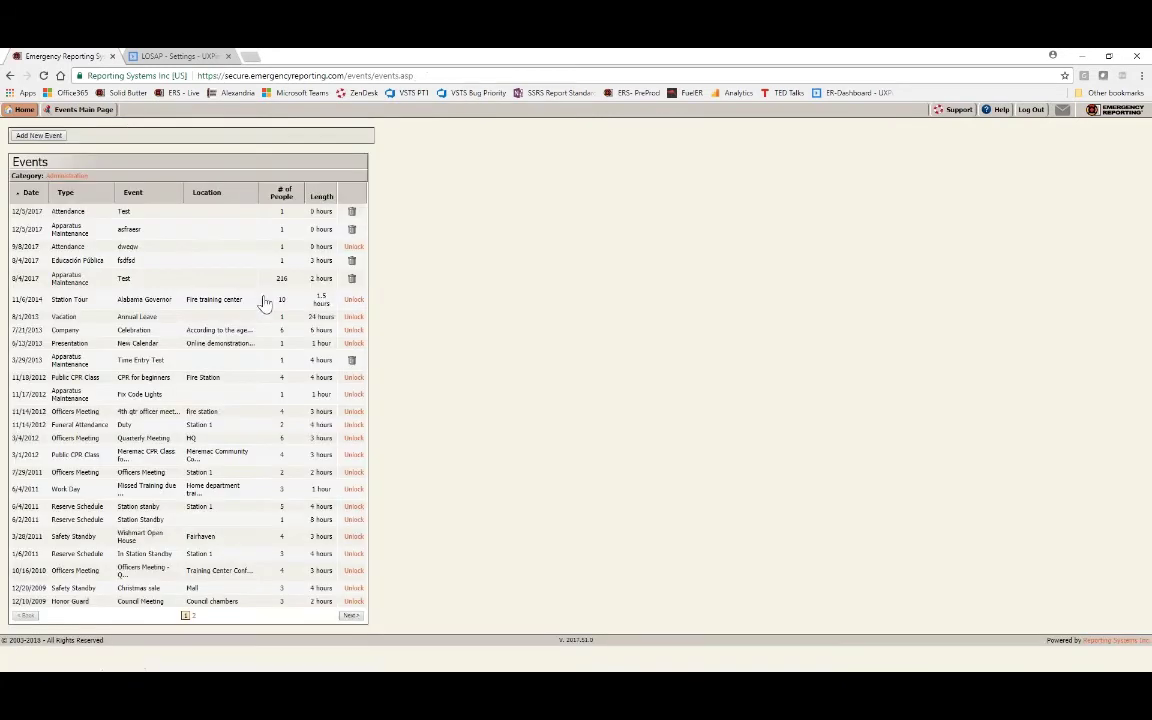
click(79, 215)
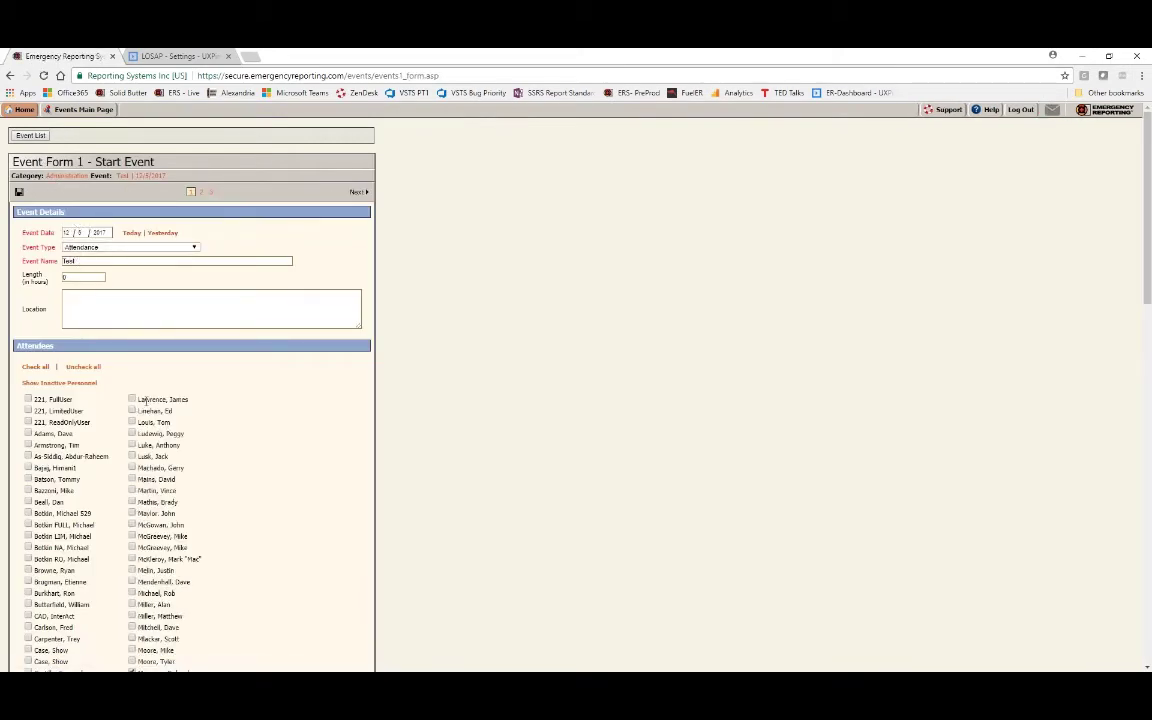
- Add two more consecutively listed people as attendees of the event and continue to its Hours Attended form
scroll(298, 540, down, 3)
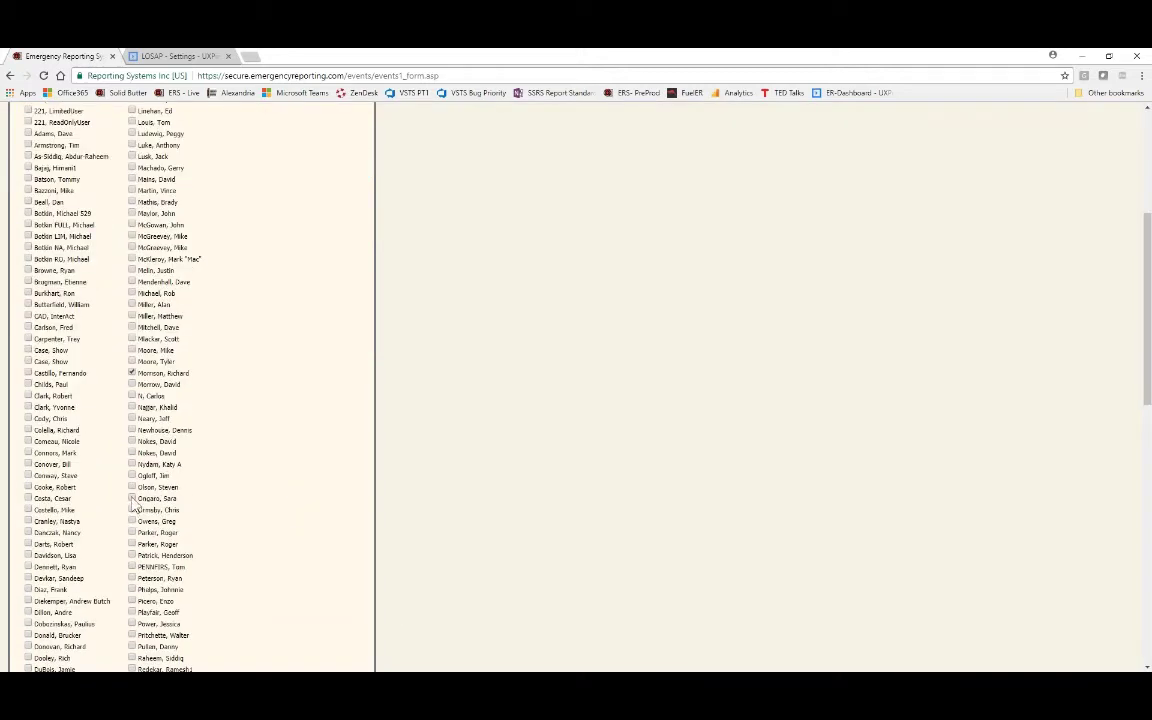
click(131, 498)
scroll(216, 522, down, 9)
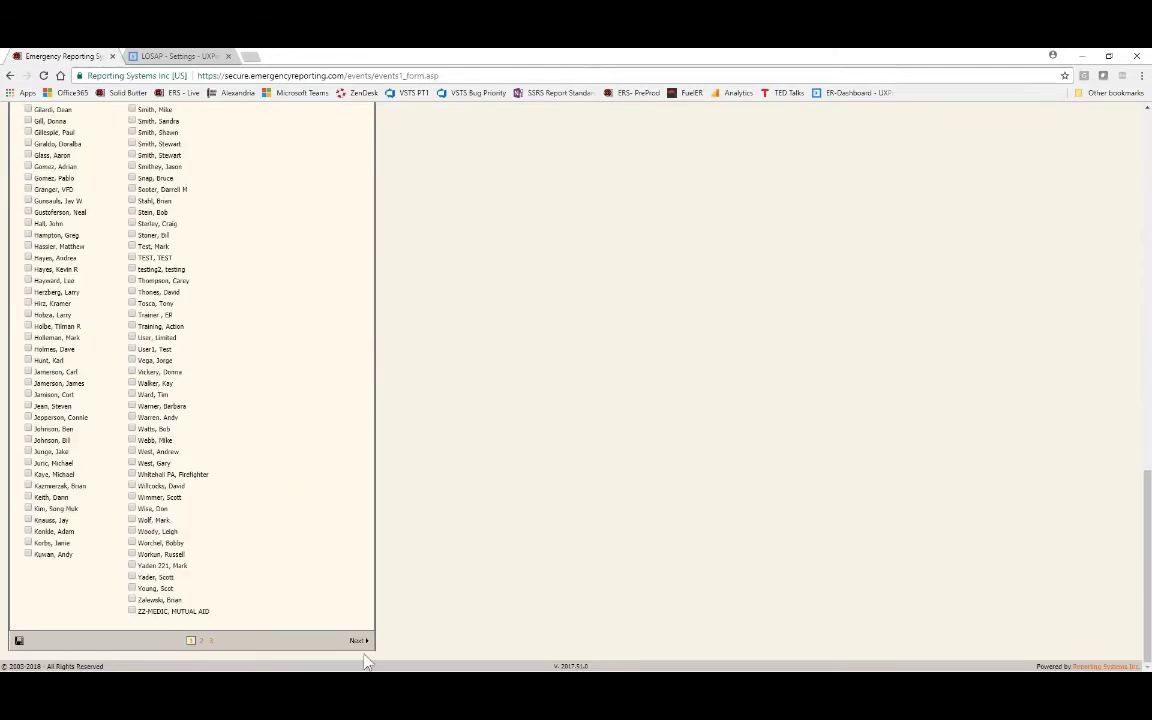
click(357, 640)
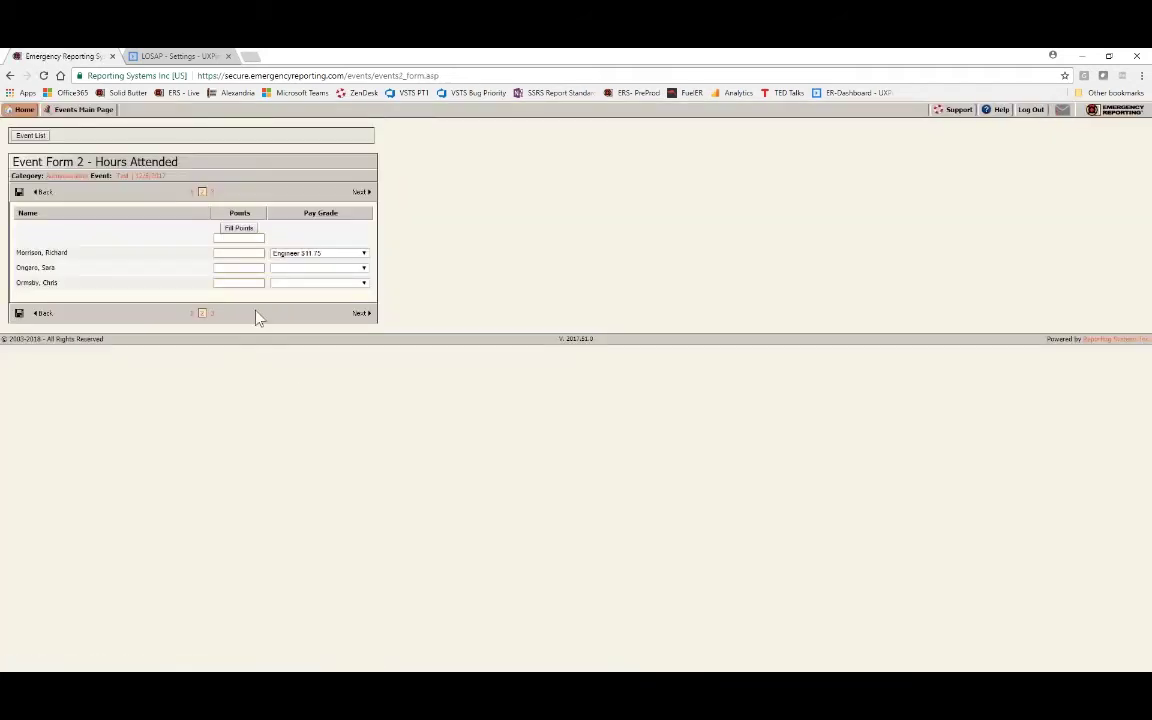
- Fill in 1 point for all attendees, continue to the event's authorization form, and go to the home page
click(230, 238)
text(1)
click(239, 228)
click(362, 314)
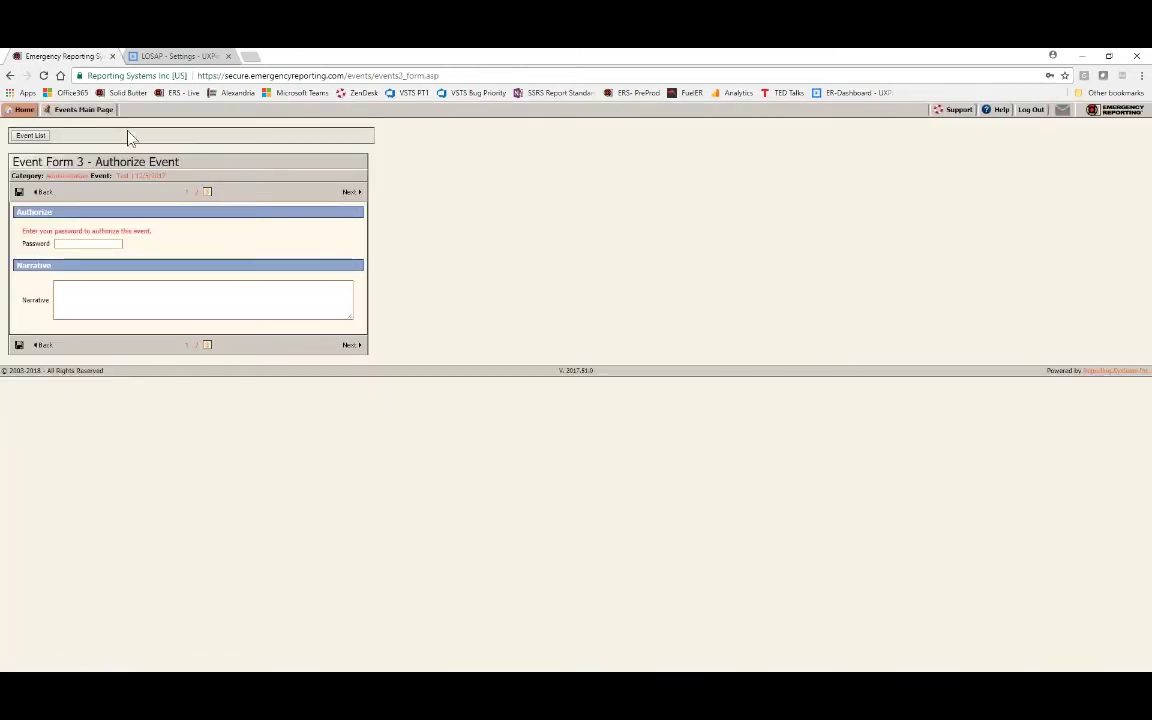
mouse_move(28, 115)
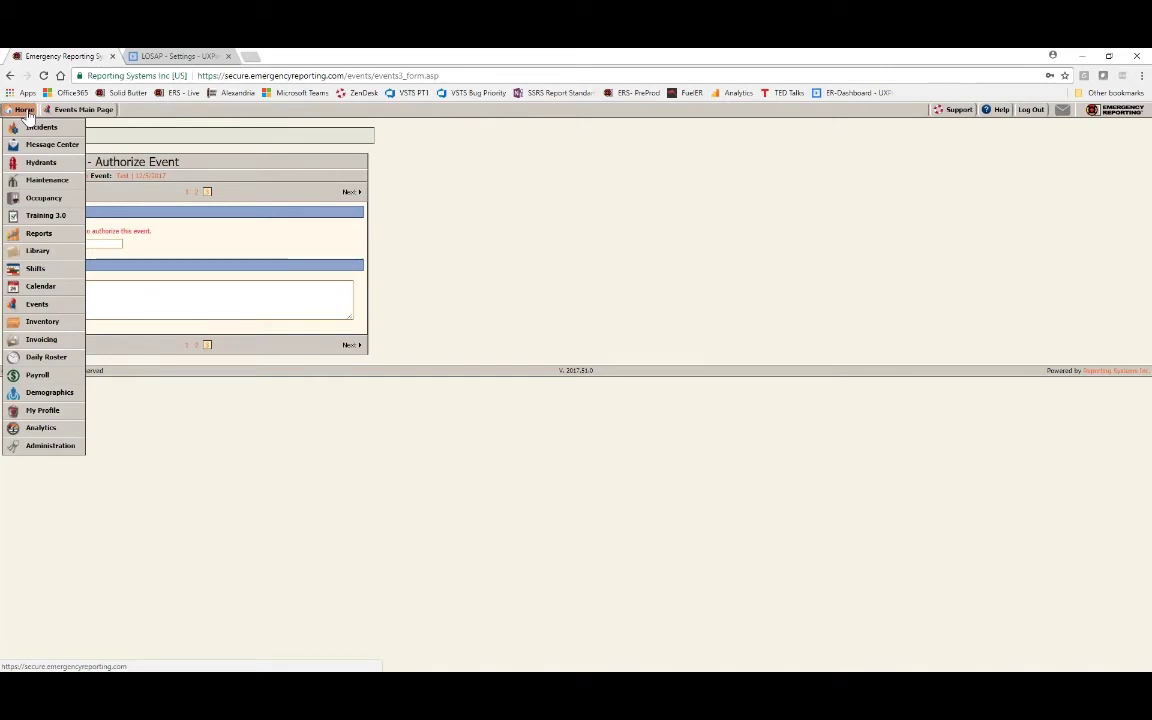
click(28, 115)
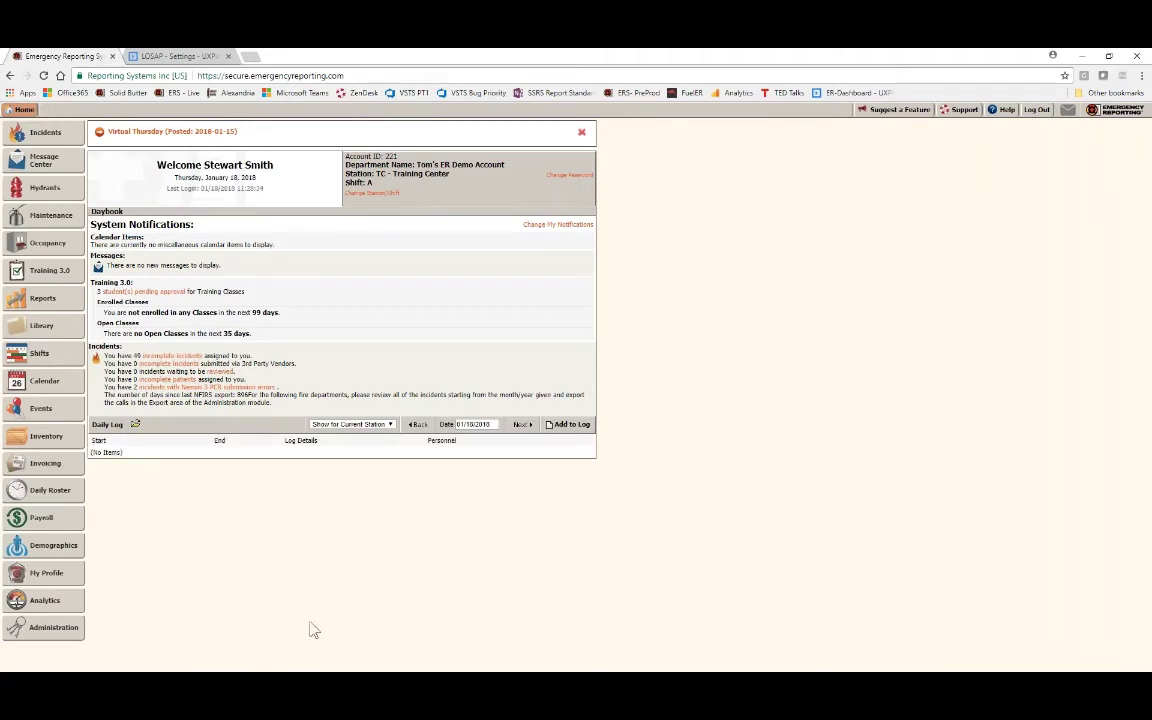
- Switch to the LOSAP User Guide in Word and review it from the work schedule pages back to the LOSAP settings setup
key(alt+Tab)
scroll(570, 400, down, 5)
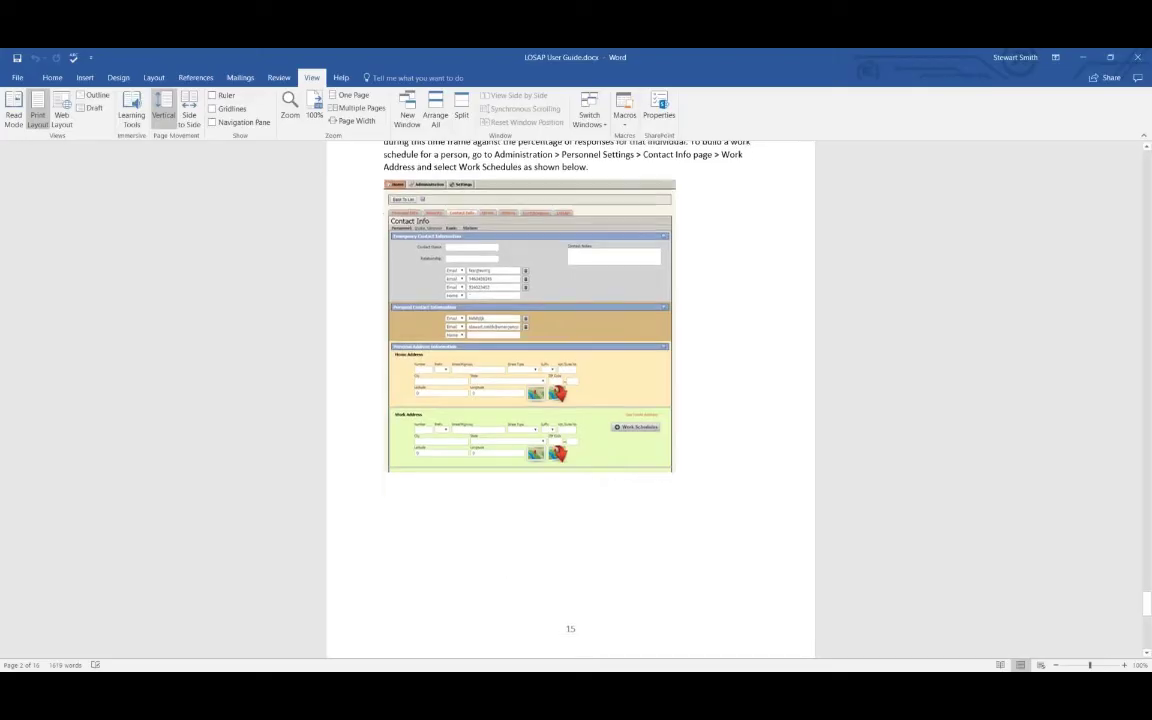
scroll(570, 400, down, 8)
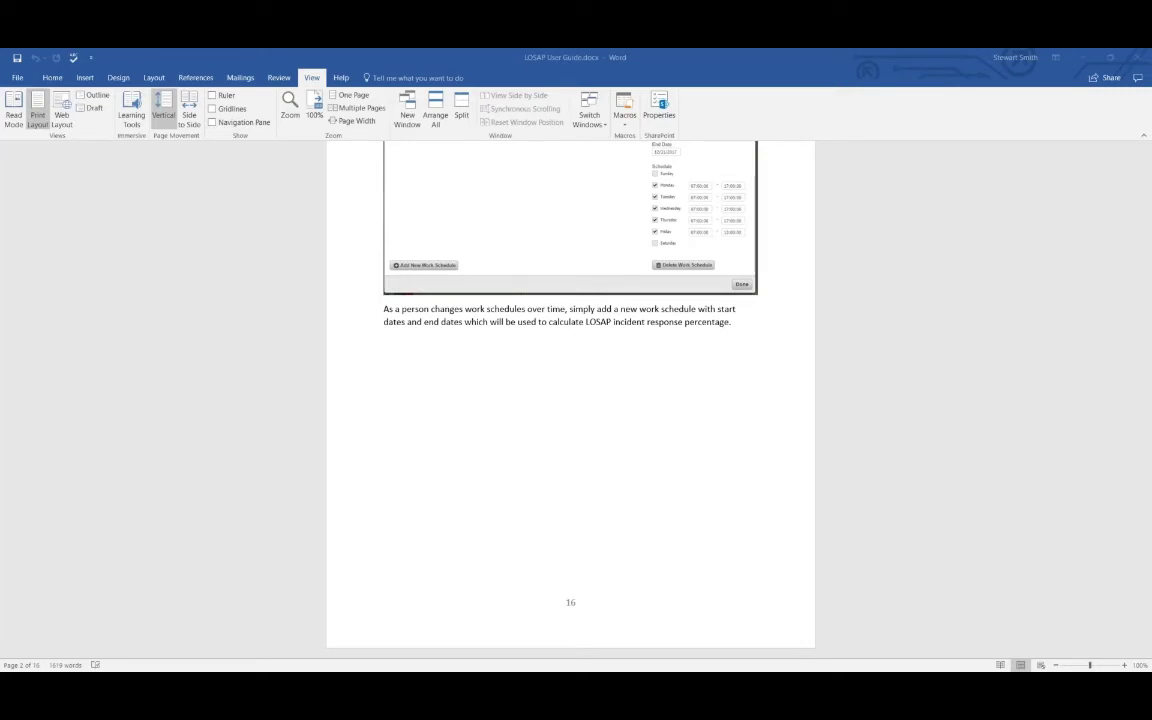
scroll(280, 378, up, 1)
scroll(280, 378, up, 20)
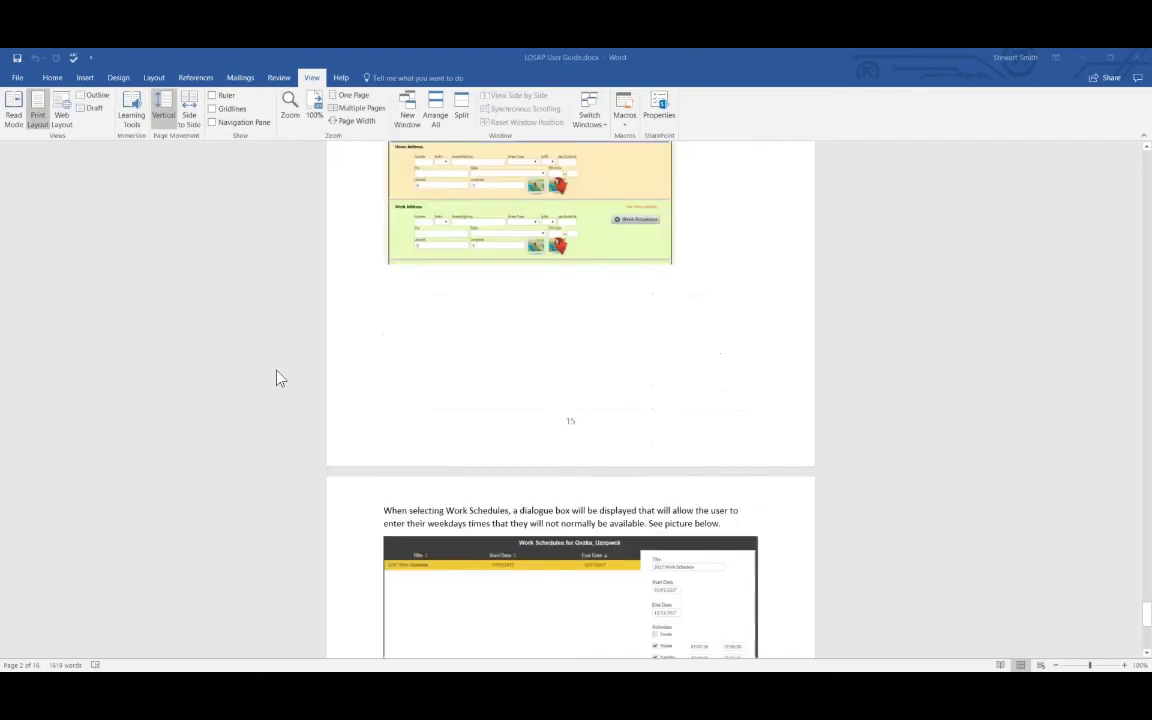
scroll(280, 378, up, 15)
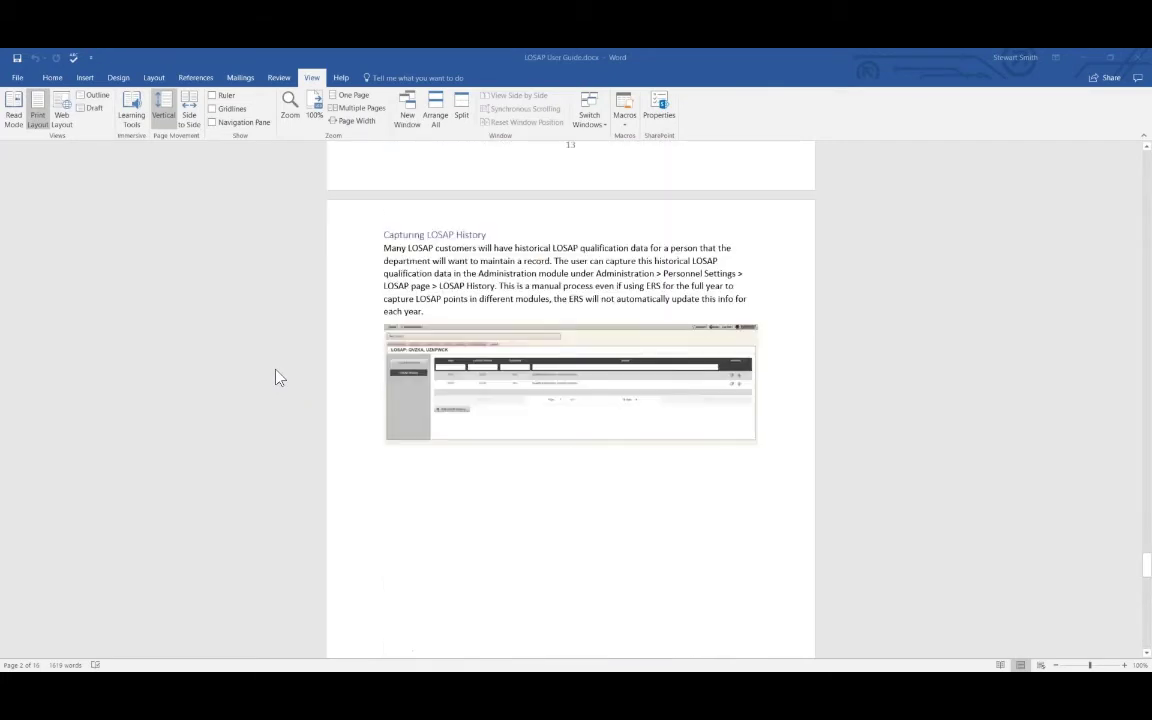
scroll(280, 378, up, 15)
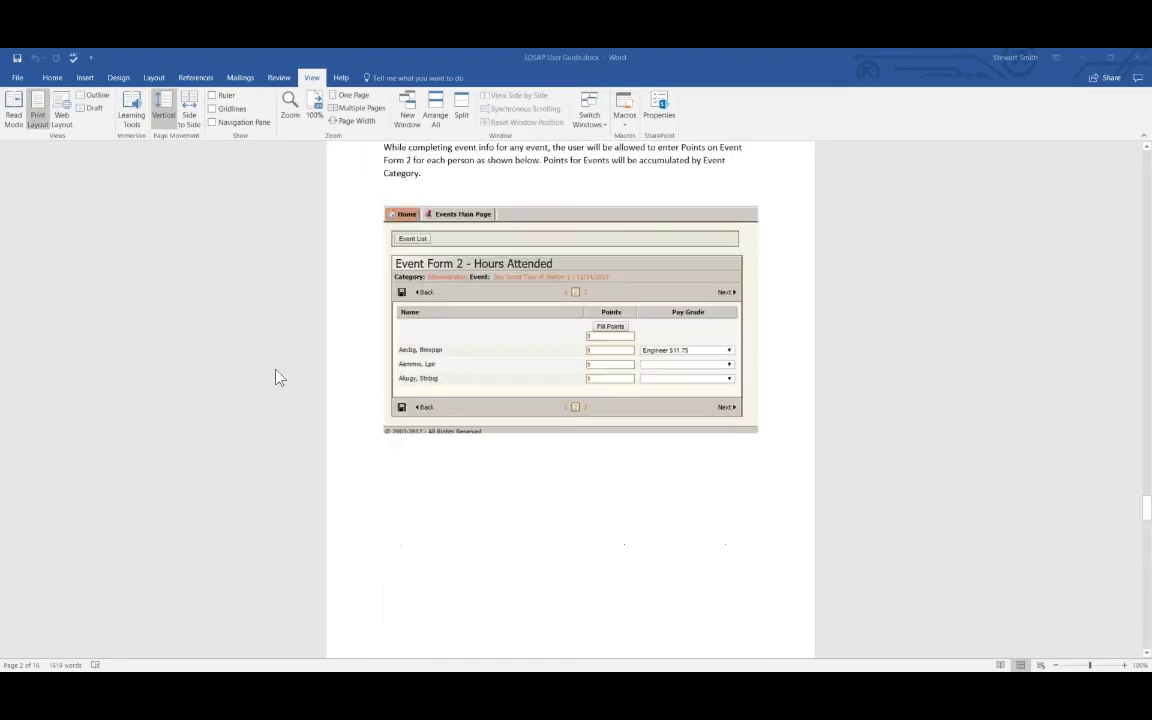
scroll(280, 378, up, 15)
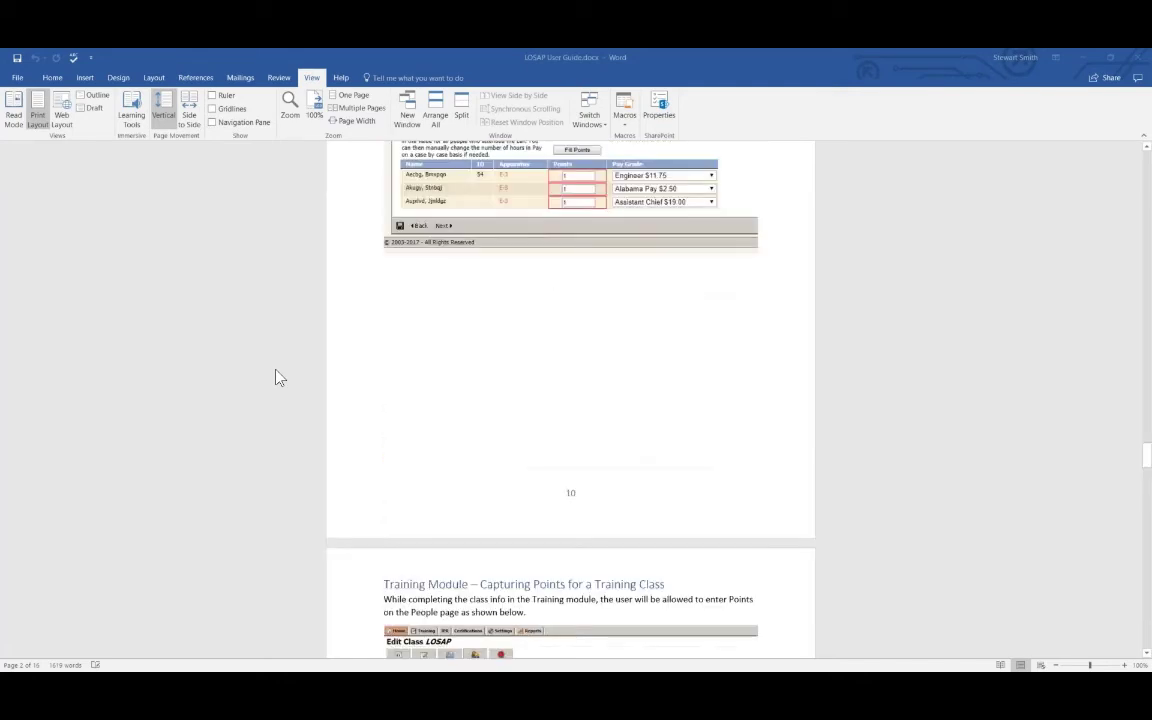
scroll(280, 378, up, 15)
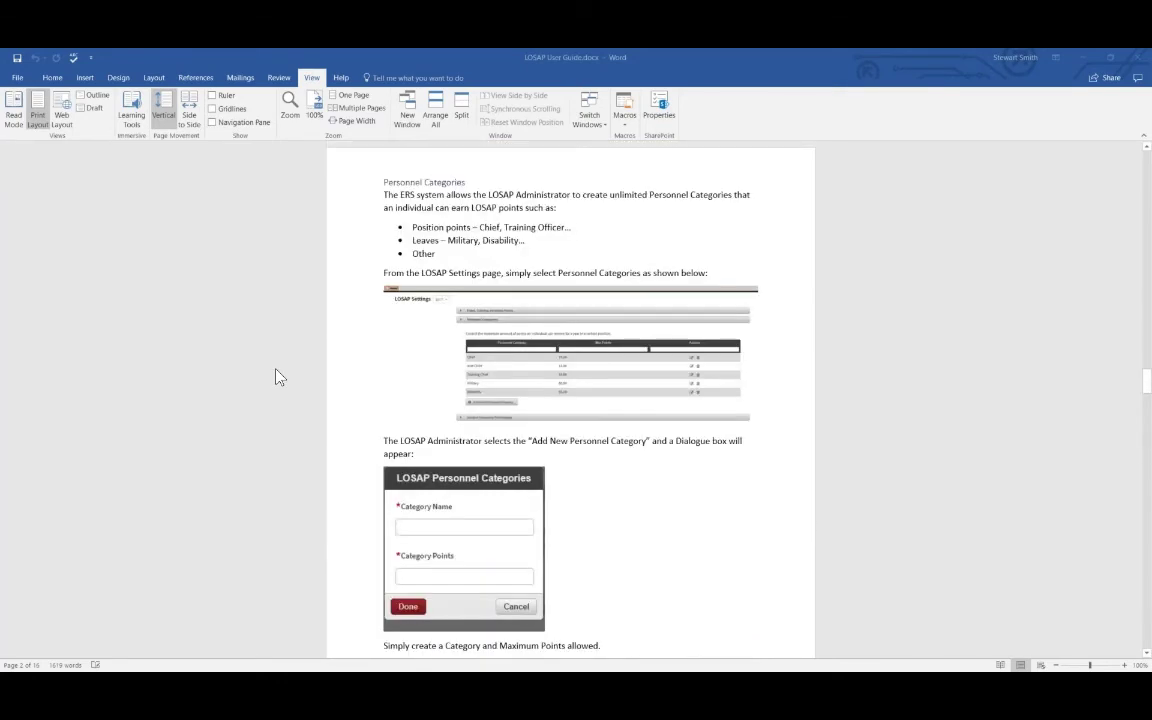
scroll(280, 378, up, 12)
scroll(280, 378, up, 4)
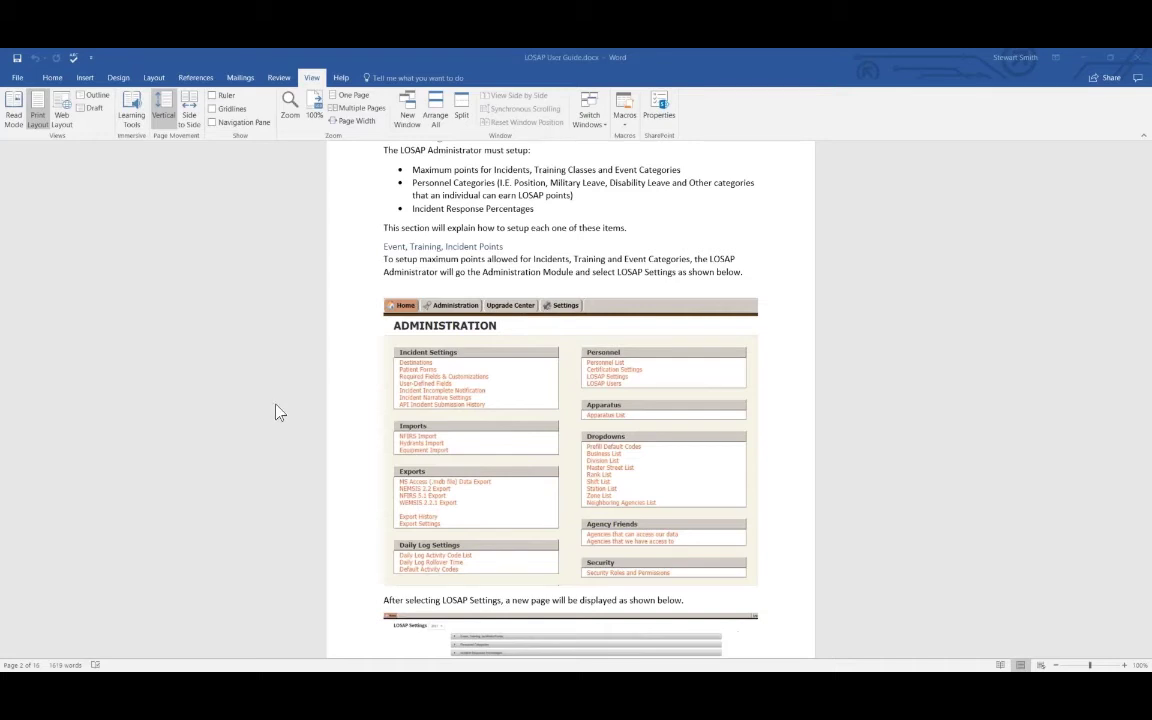
- Switch back to Chrome, open the bookmarked VSTS PT1 board in a new tab, and search its work items for losap
mouse_move(337, 690)
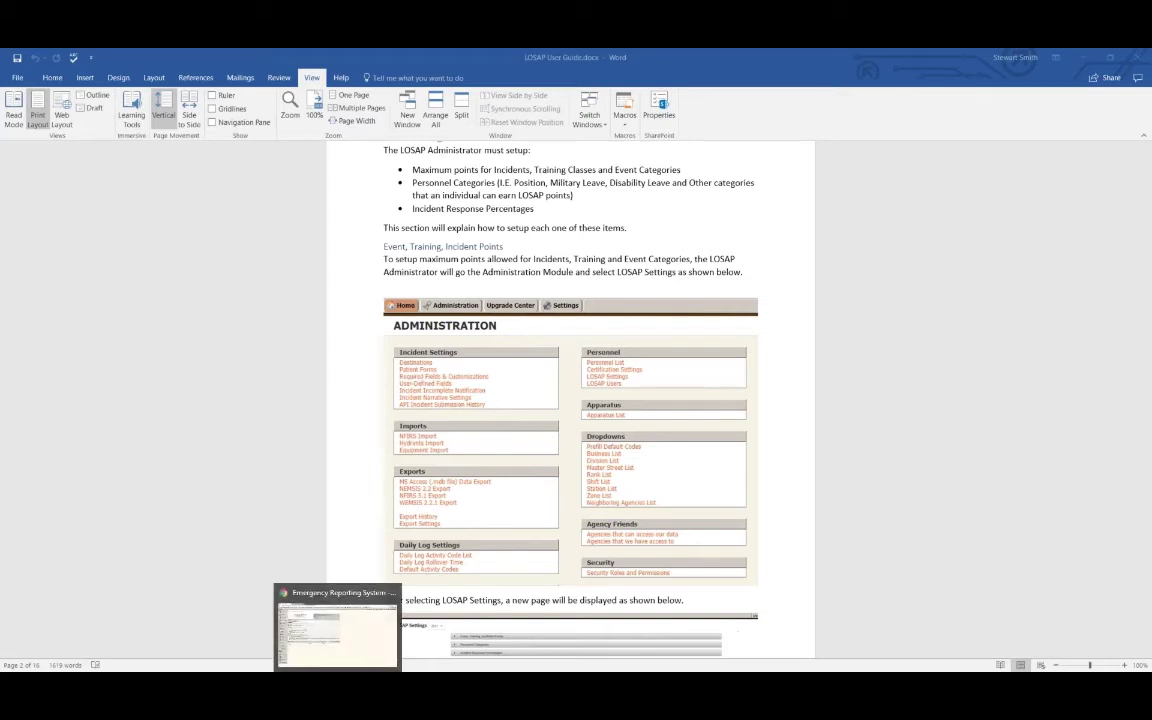
click(337, 628)
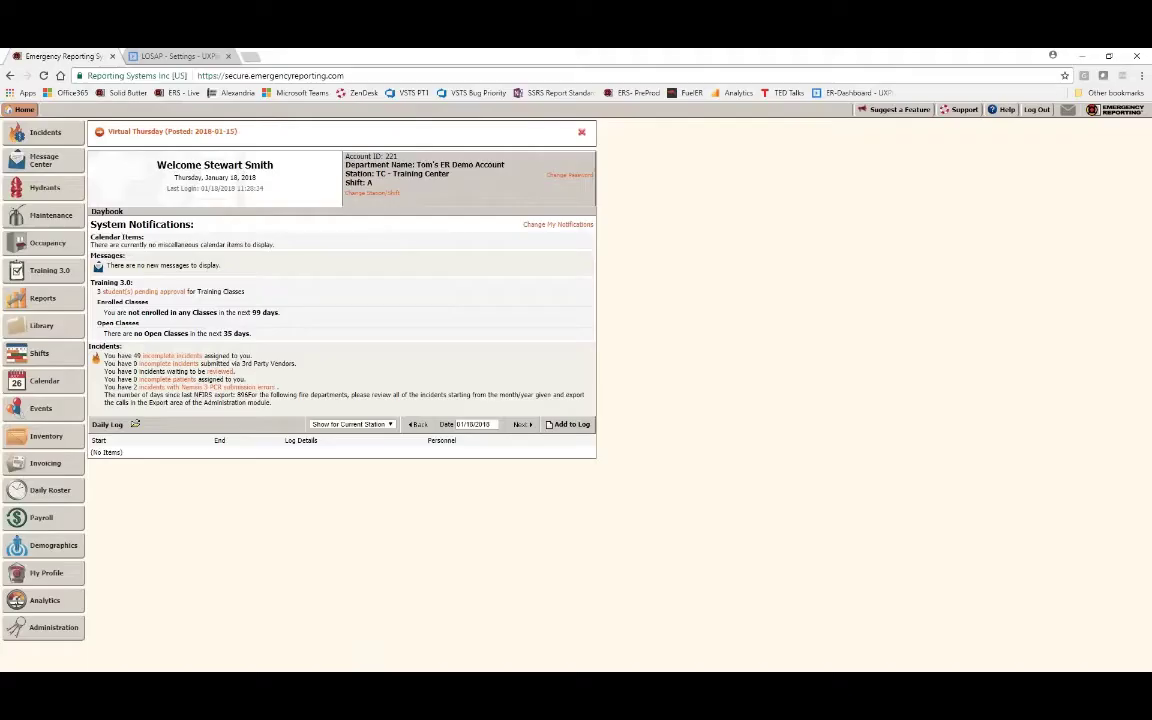
click(252, 57)
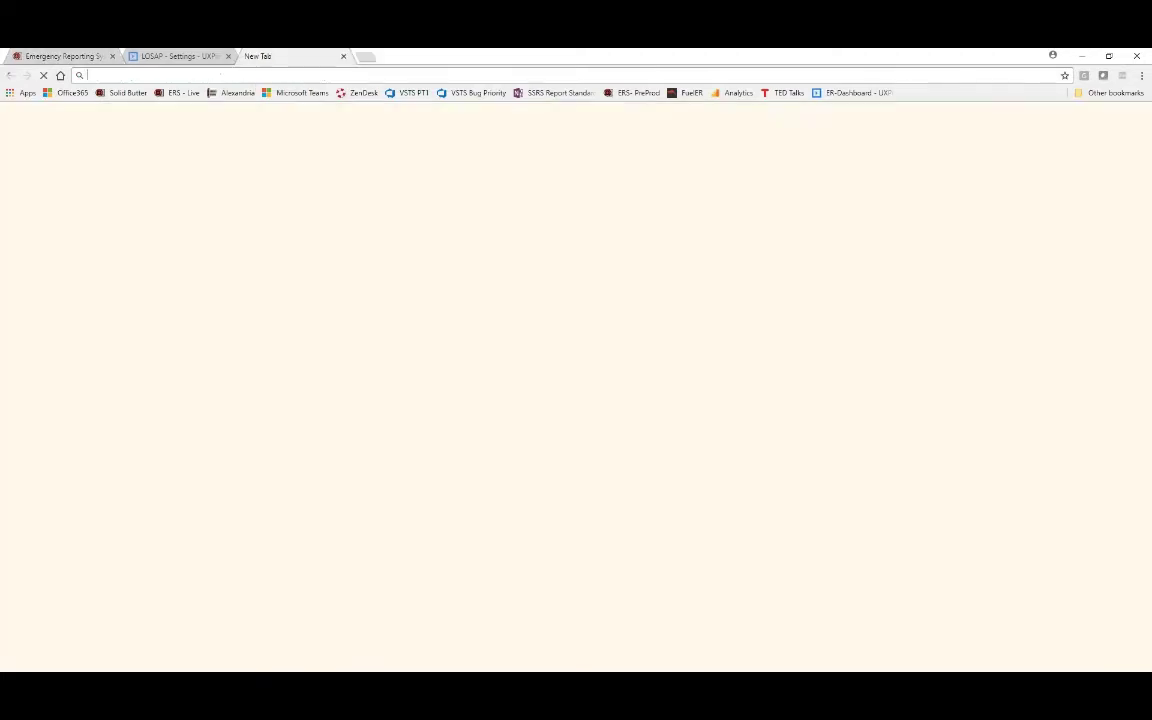
click(420, 94)
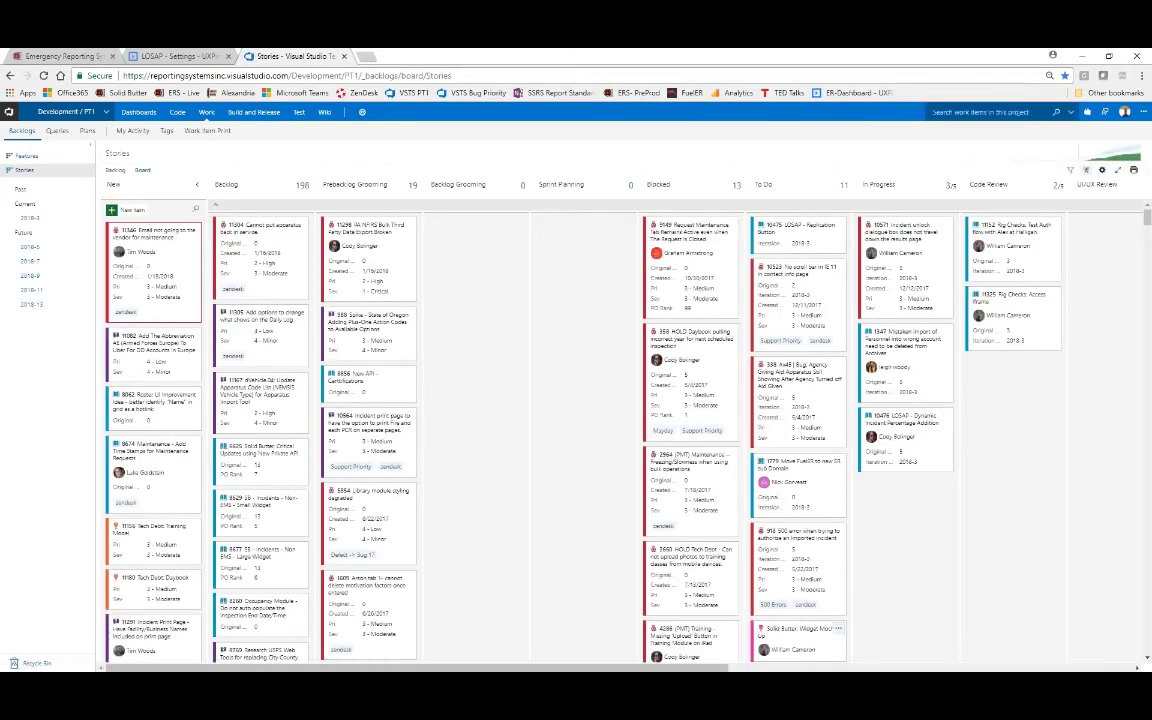
scroll(700, 665, right, 5)
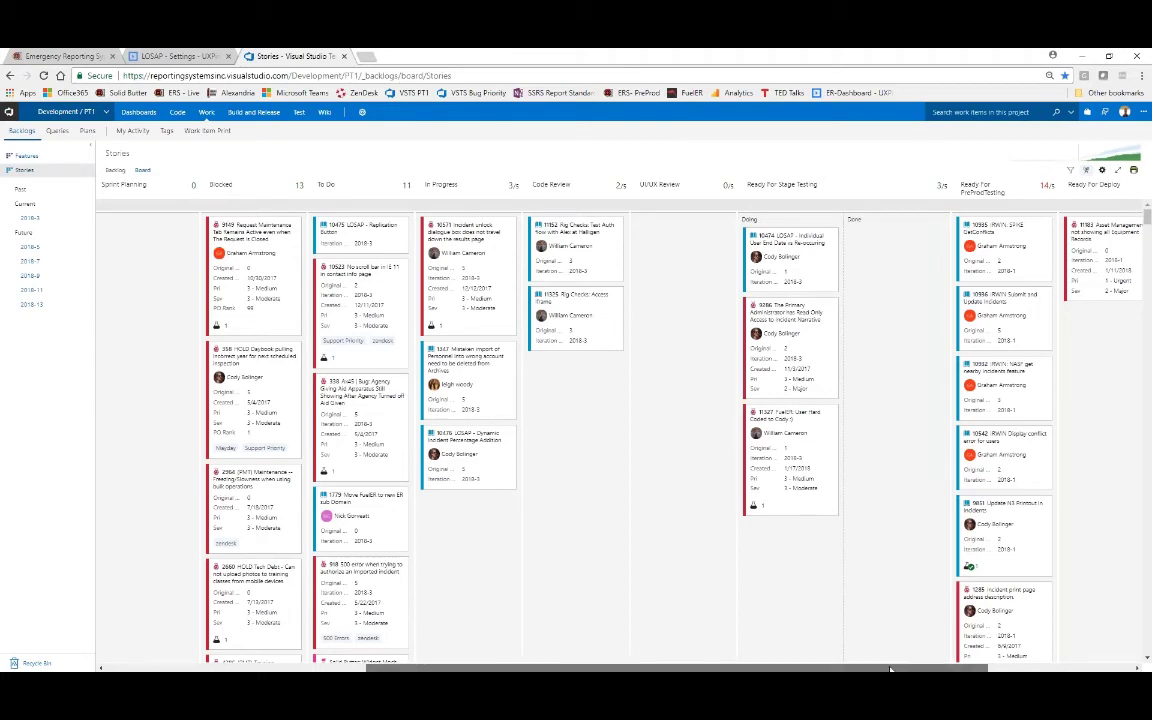
scroll(890, 668, right, 2)
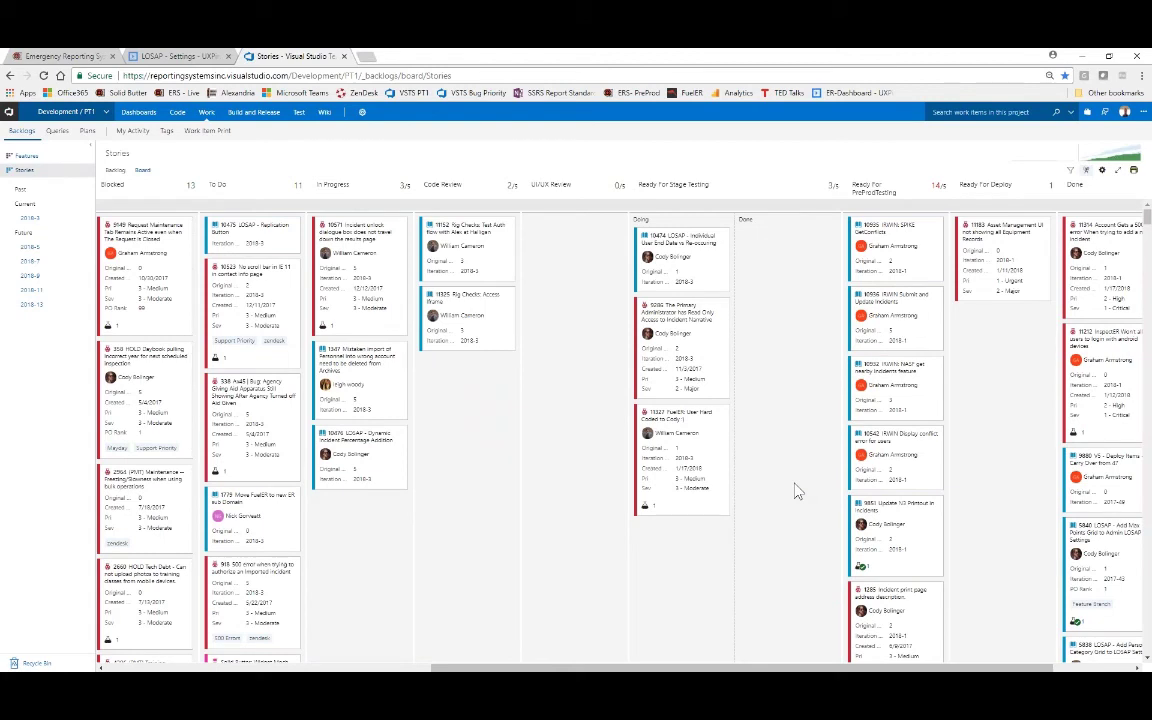
click(942, 111)
text(iss)
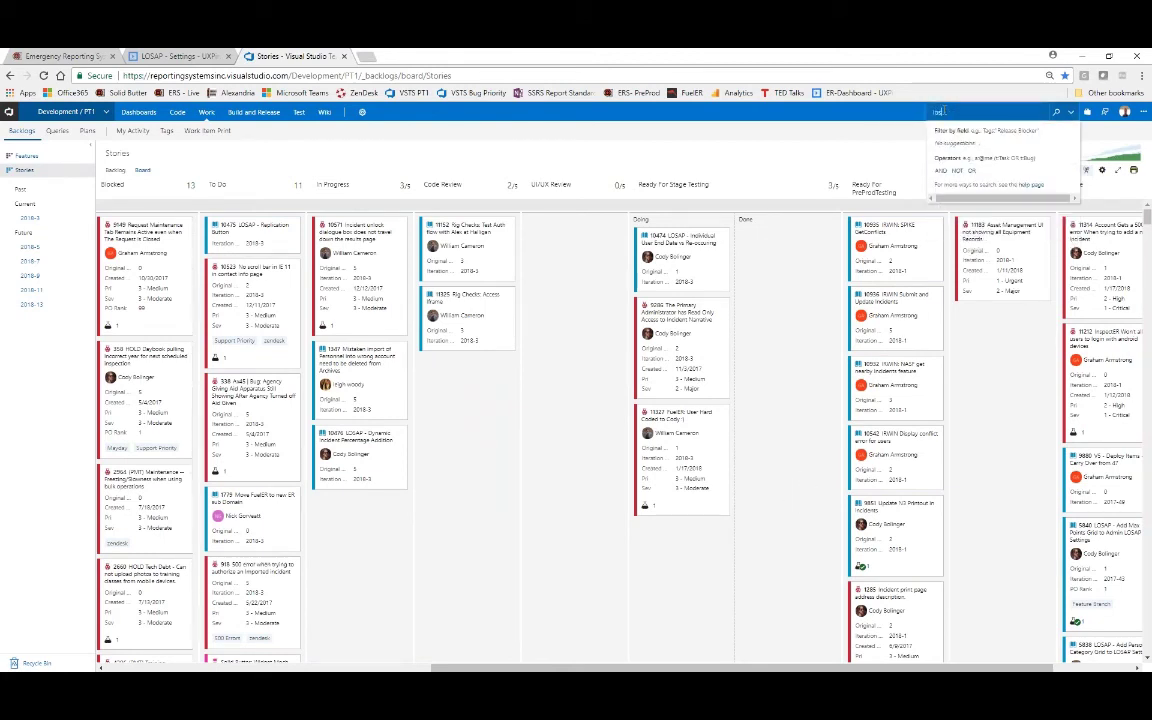
text(ap)
key(Return)
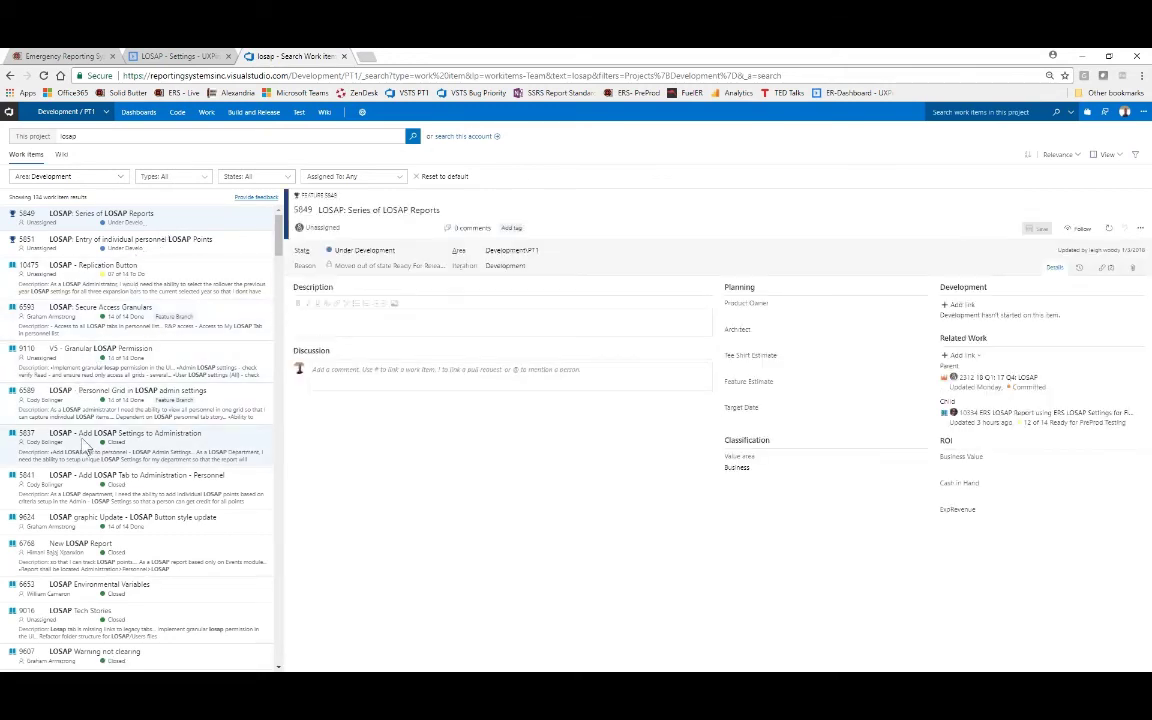
- View the ER LOSAP report PDF attached to the New LOSAP Report work item, and return to the search results
double_click(78, 543)
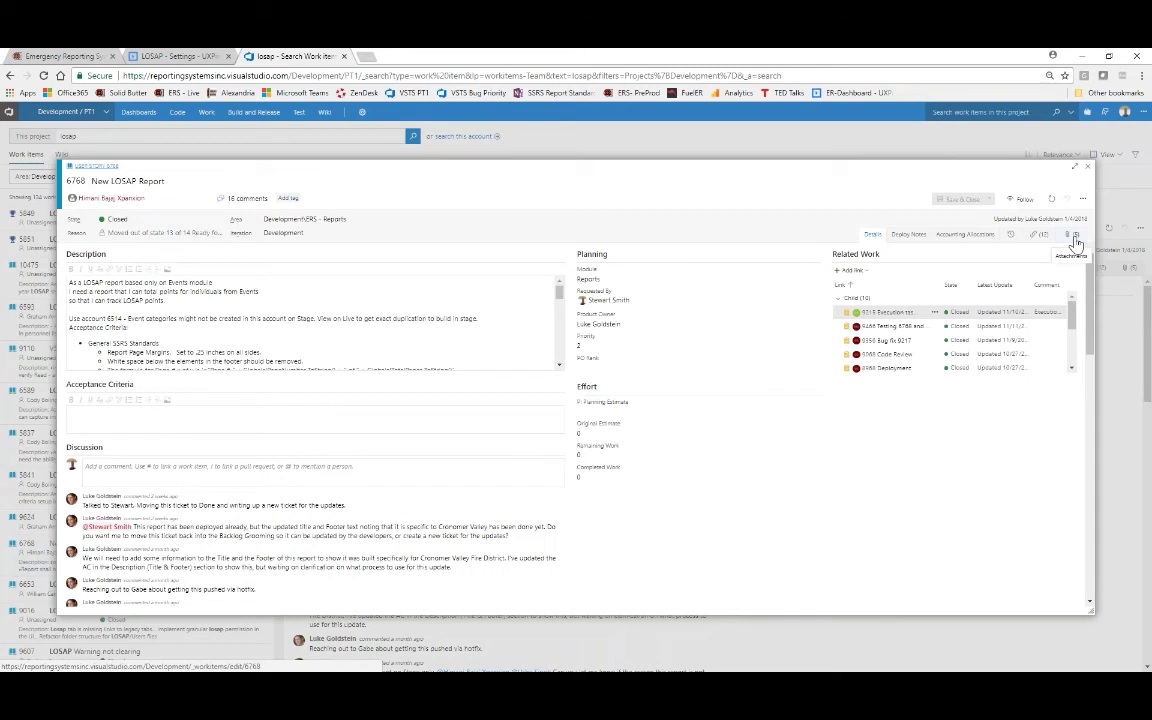
click(1075, 238)
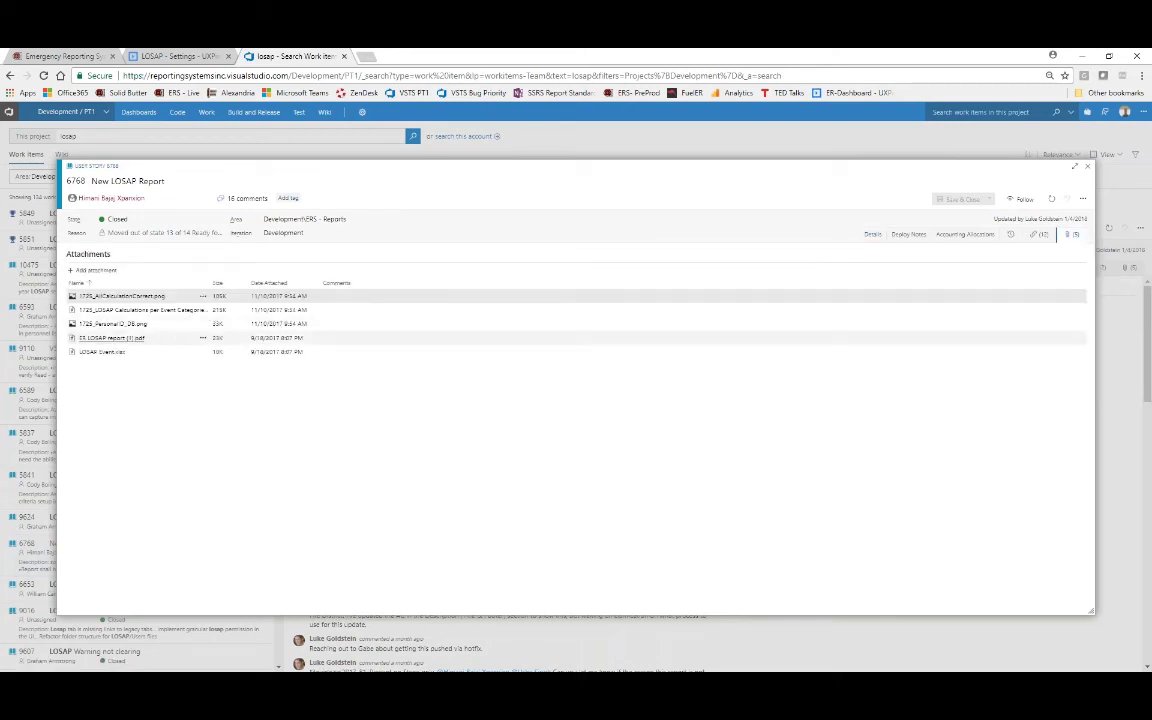
click(134, 340)
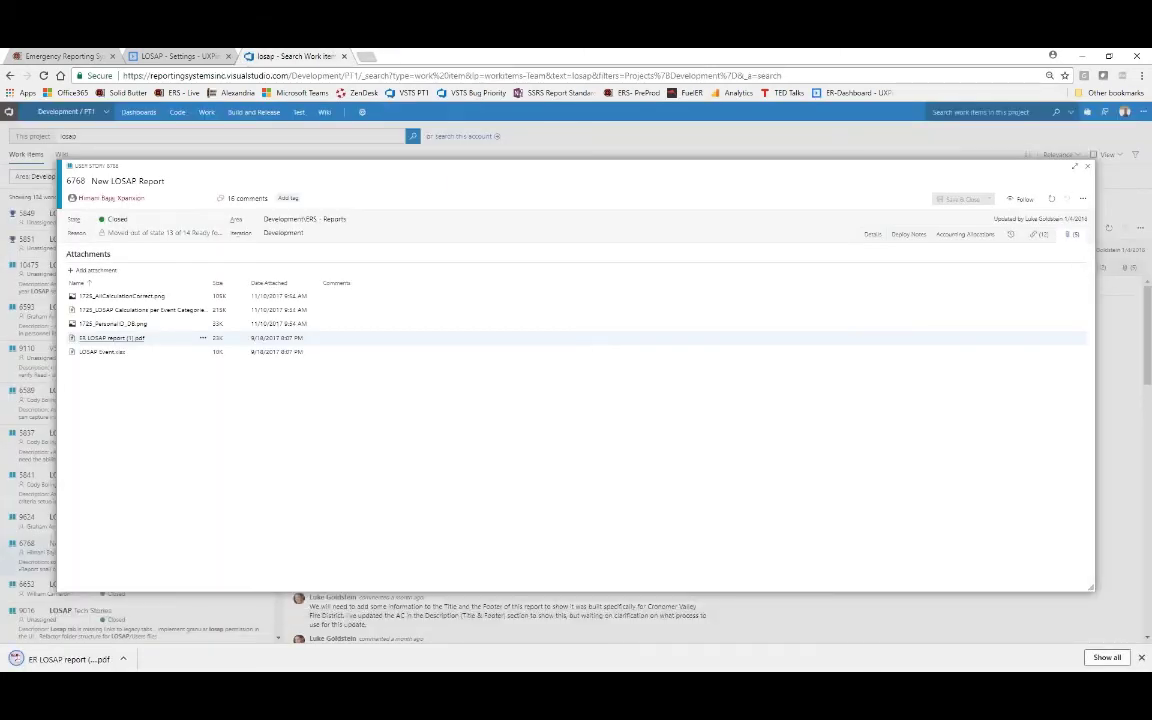
click(95, 660)
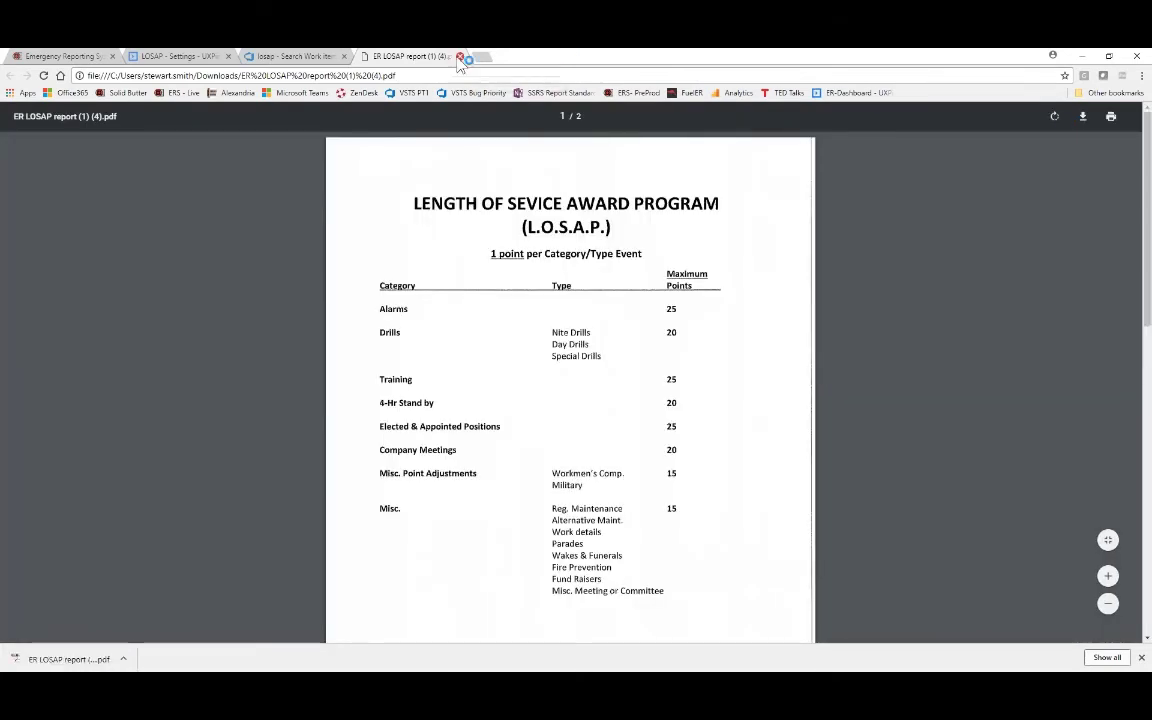
click(459, 56)
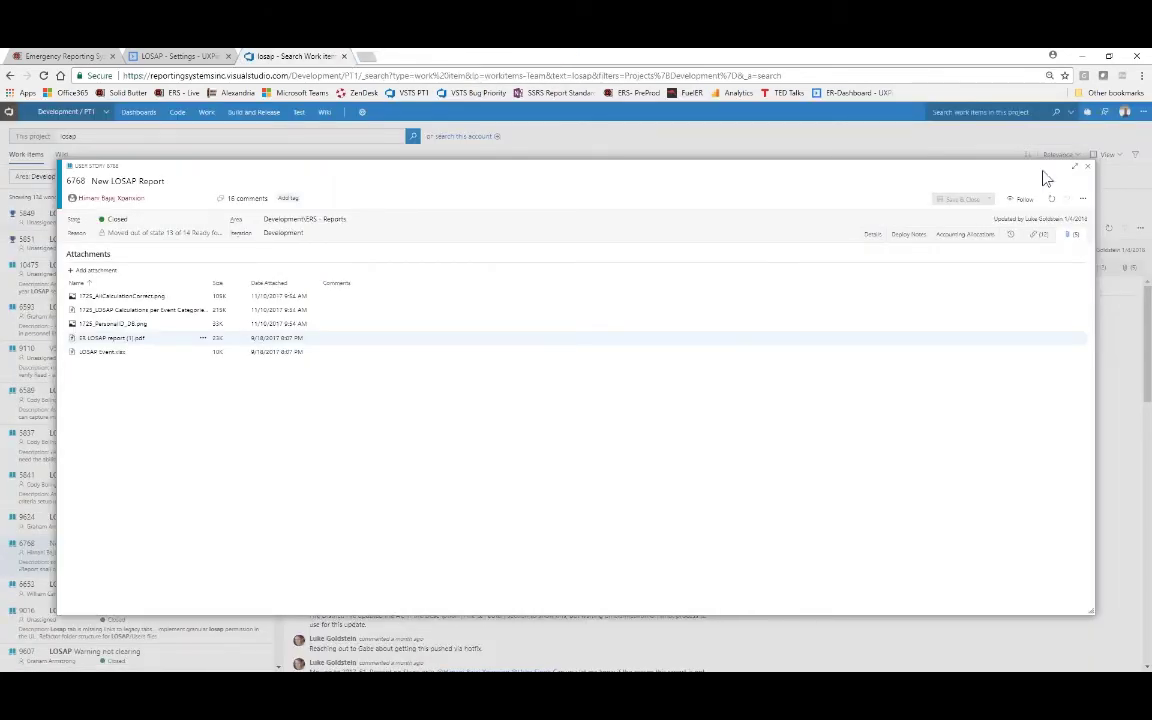
key(Escape)
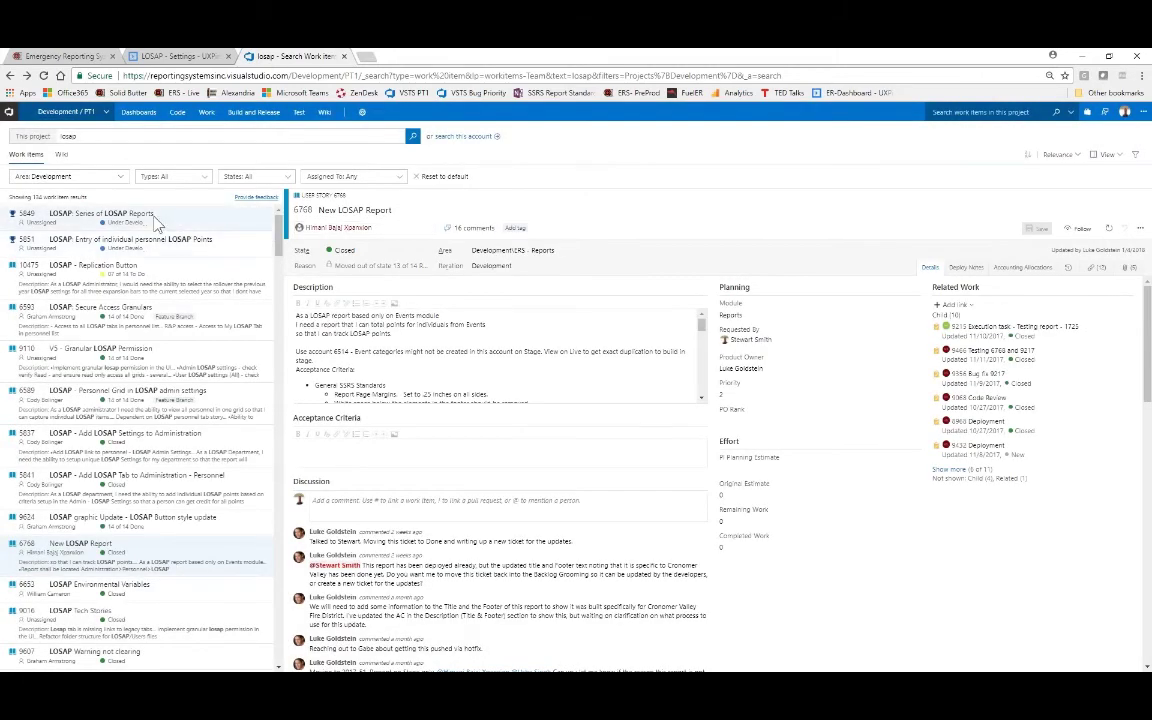
- From the LOSAP: Series of LOSAP Reports work item, open its child ERS LOSAP Report story and download and open the attached LOSAP ERS Layout.xlsx
double_click(155, 217)
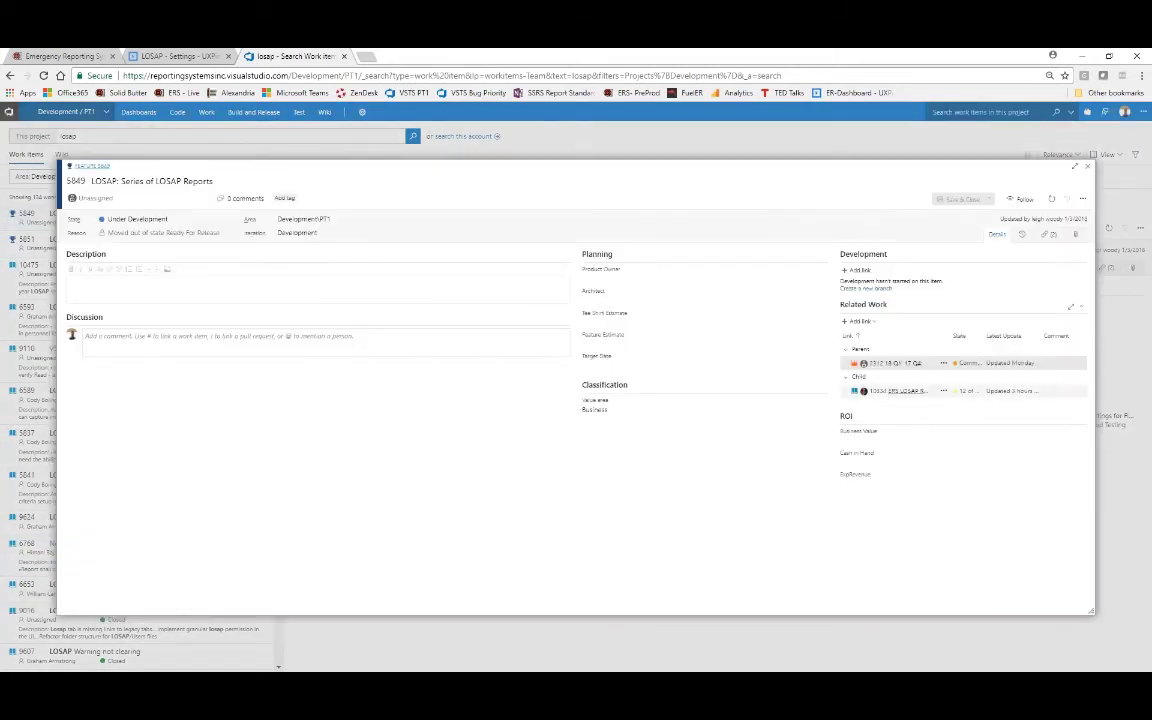
click(897, 391)
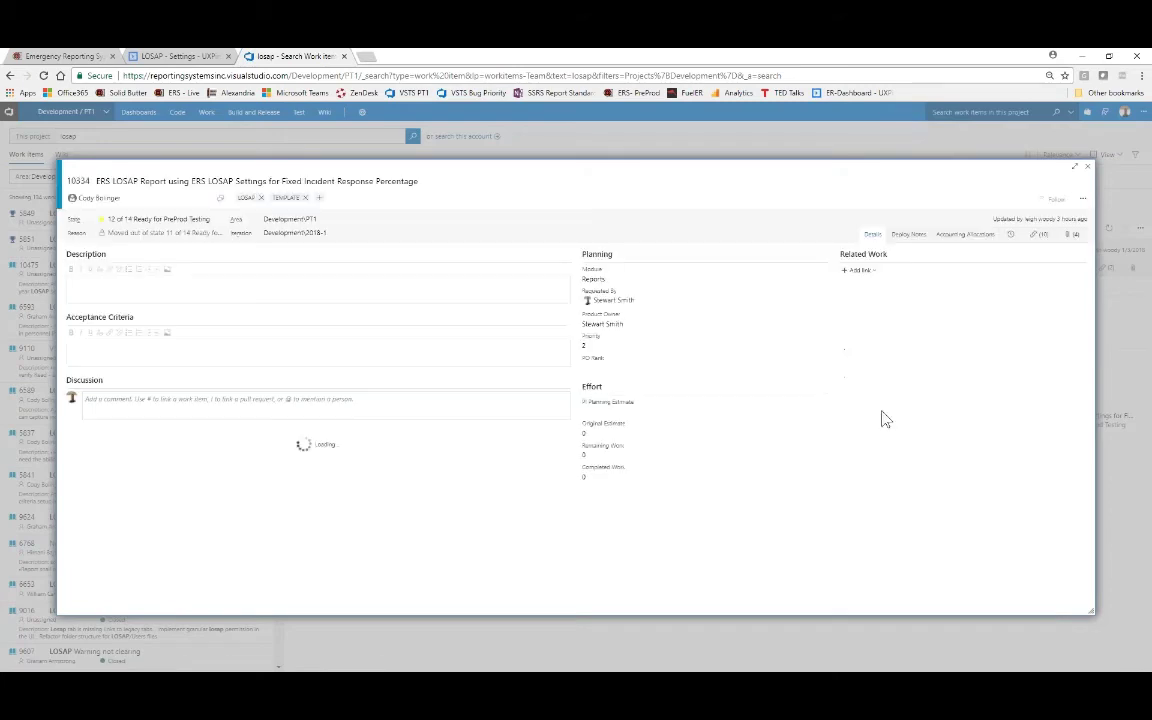
click(1070, 234)
click(110, 310)
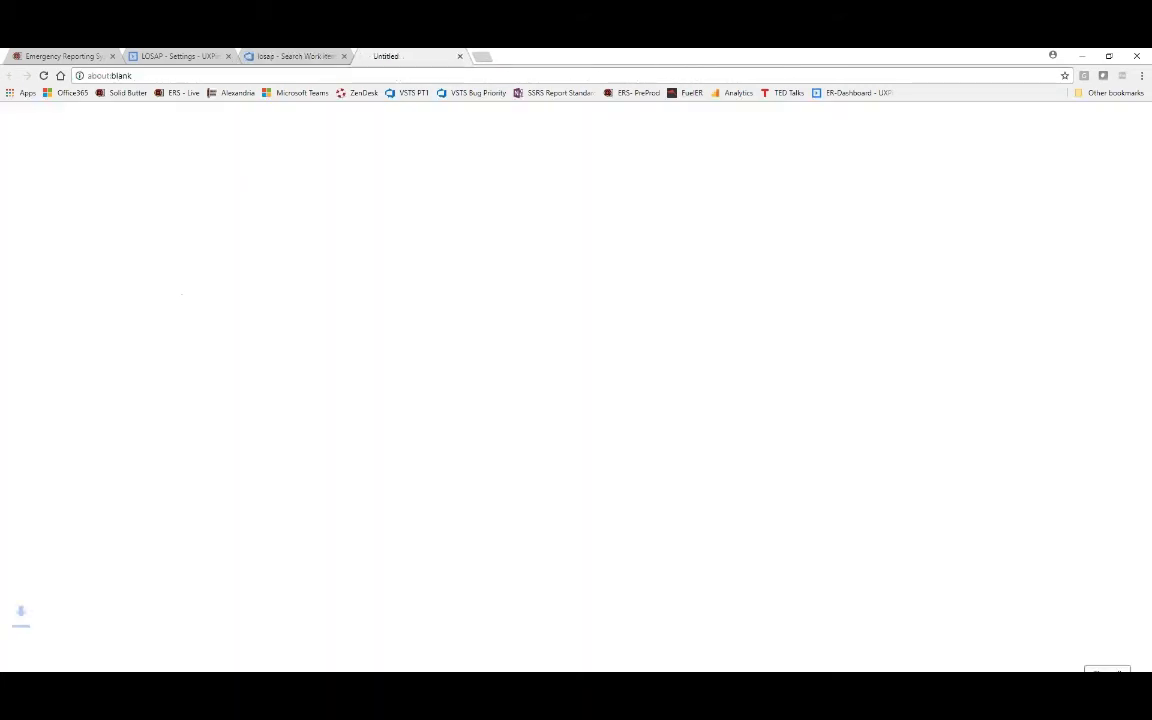
click(90, 659)
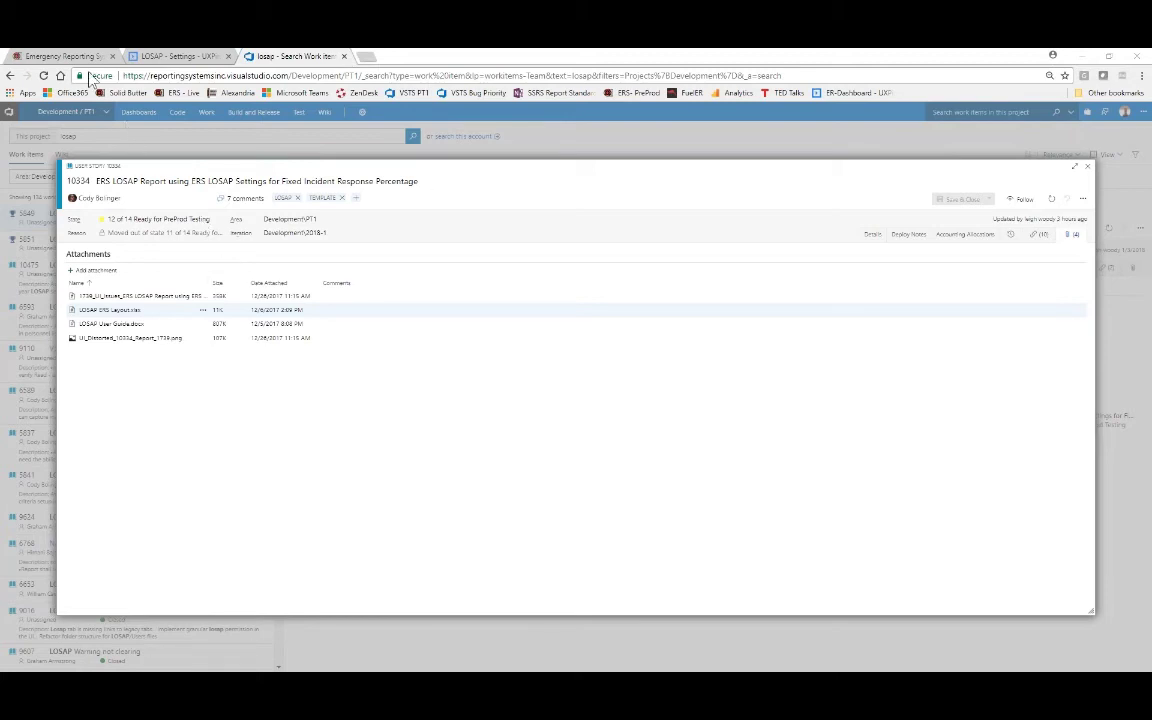
- Return to Emergency Reporting and open the FullUser personal information record from the administration personnel list
click(66, 56)
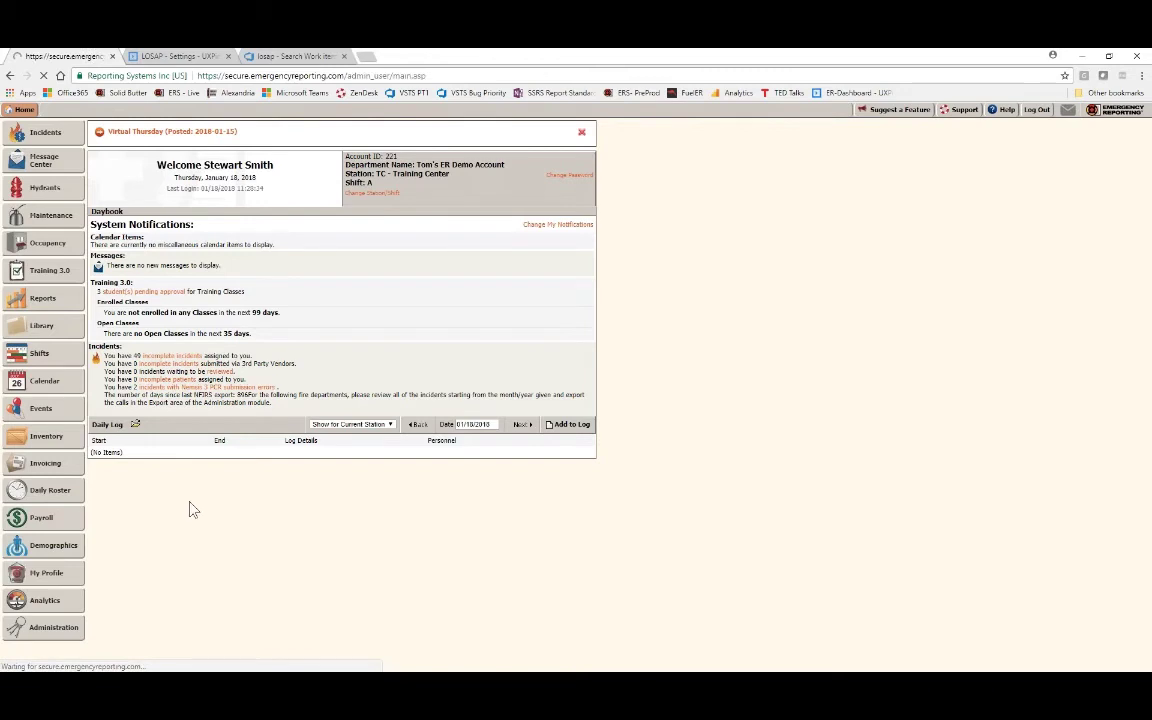
click(236, 171)
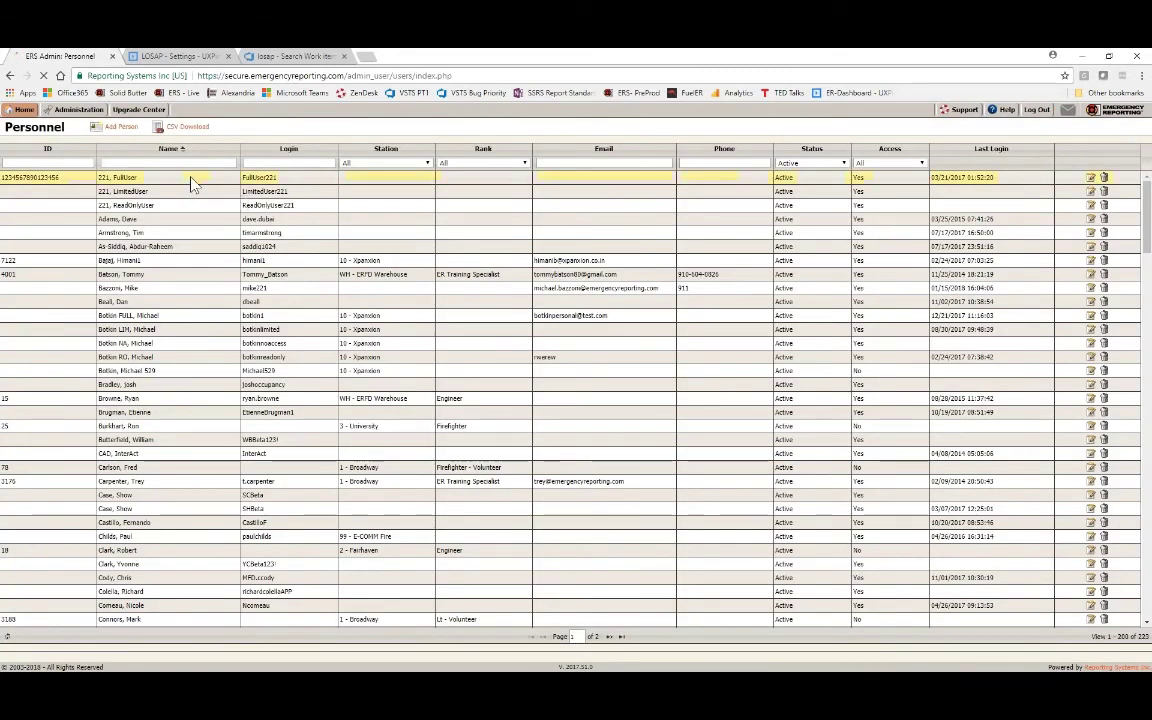
click(193, 183)
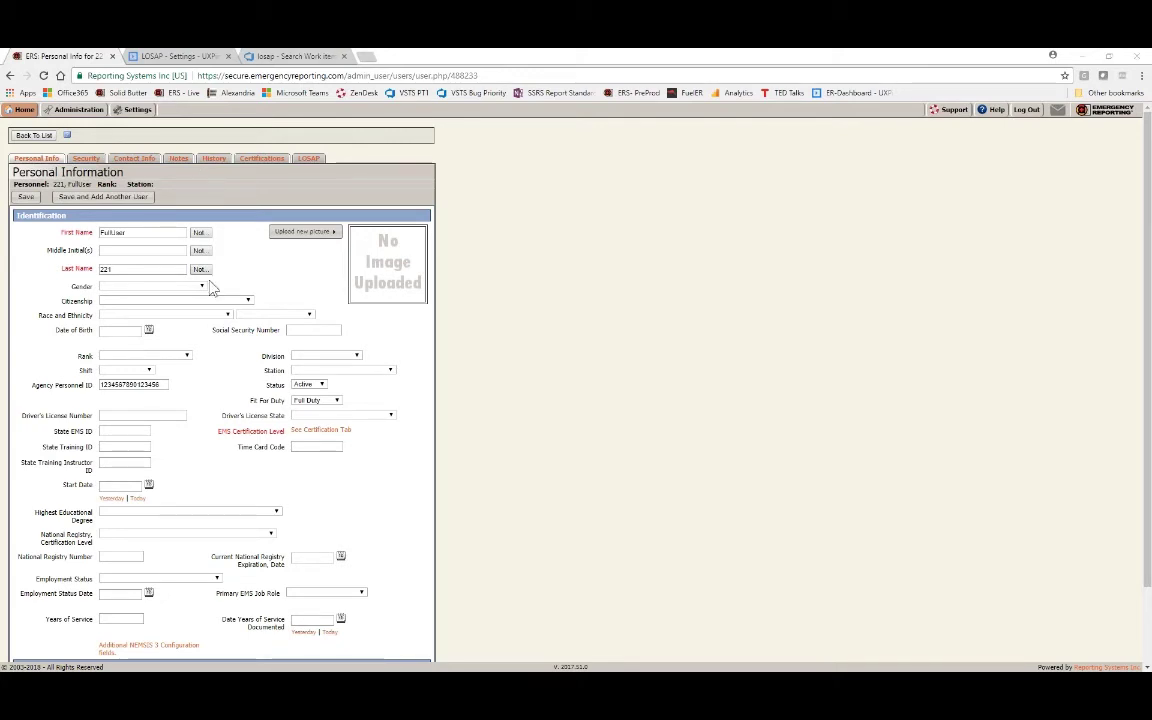
- Switch to the LOSAP ERS Layout workbook in Excel, maximize it to review the sample report layout, and return to Chrome
key(alt+Tab)
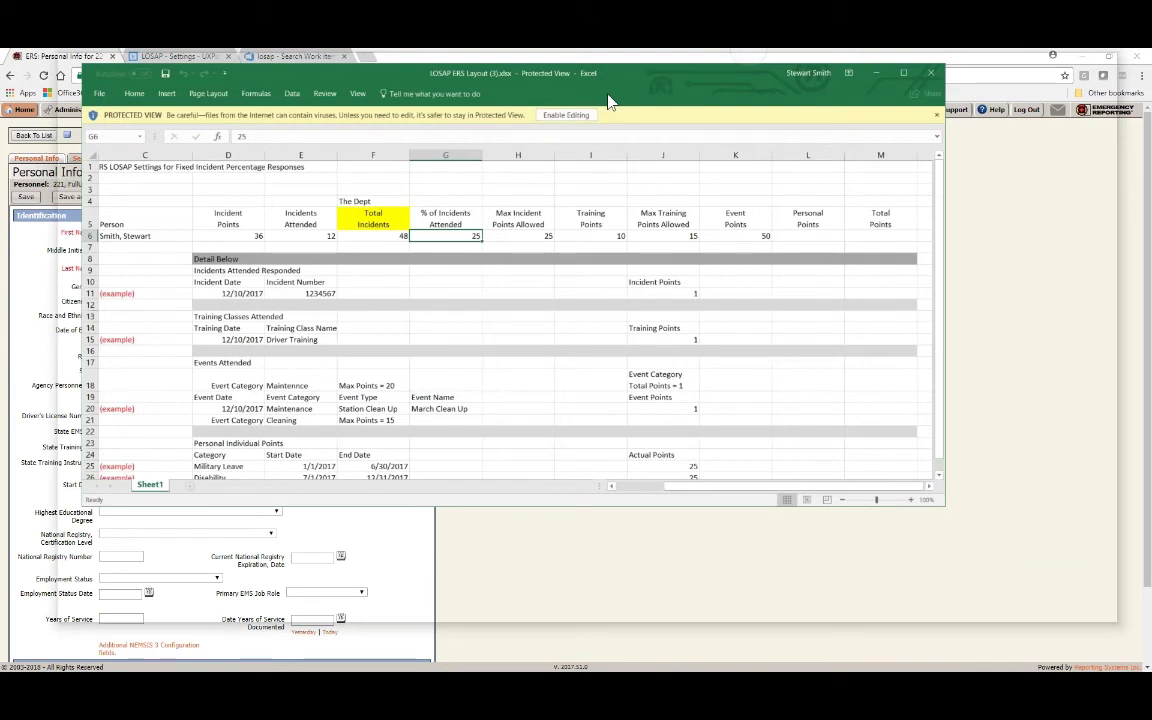
double_click(641, 95)
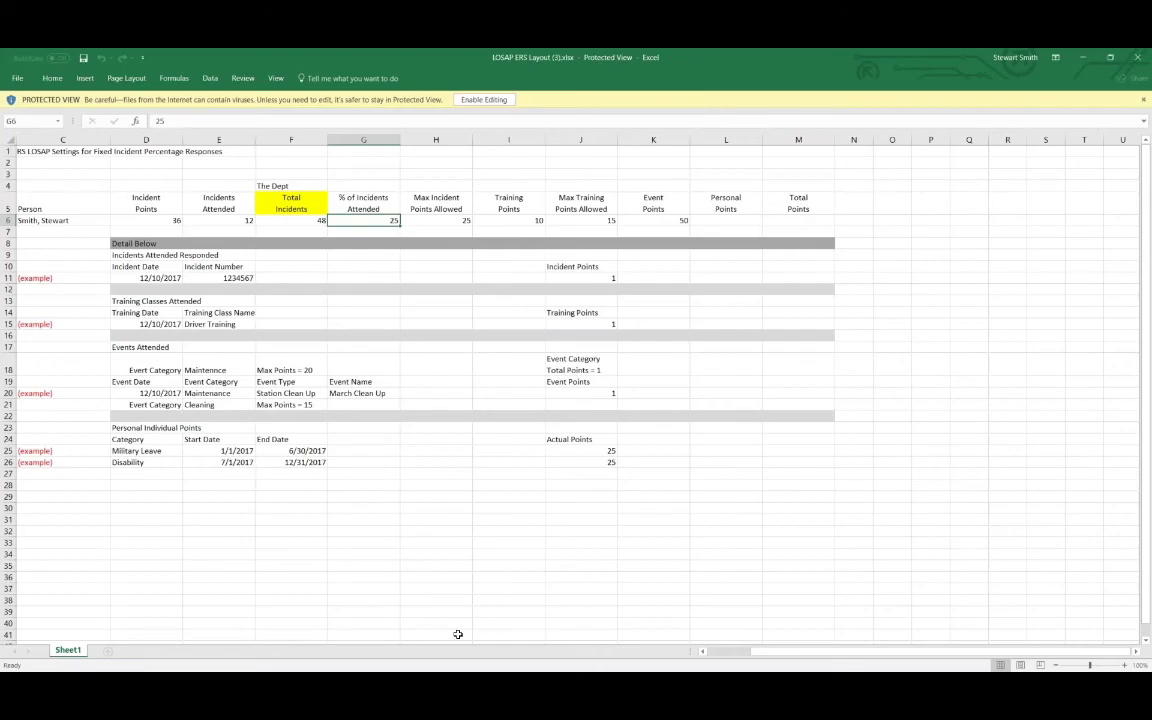
key(alt+Tab)
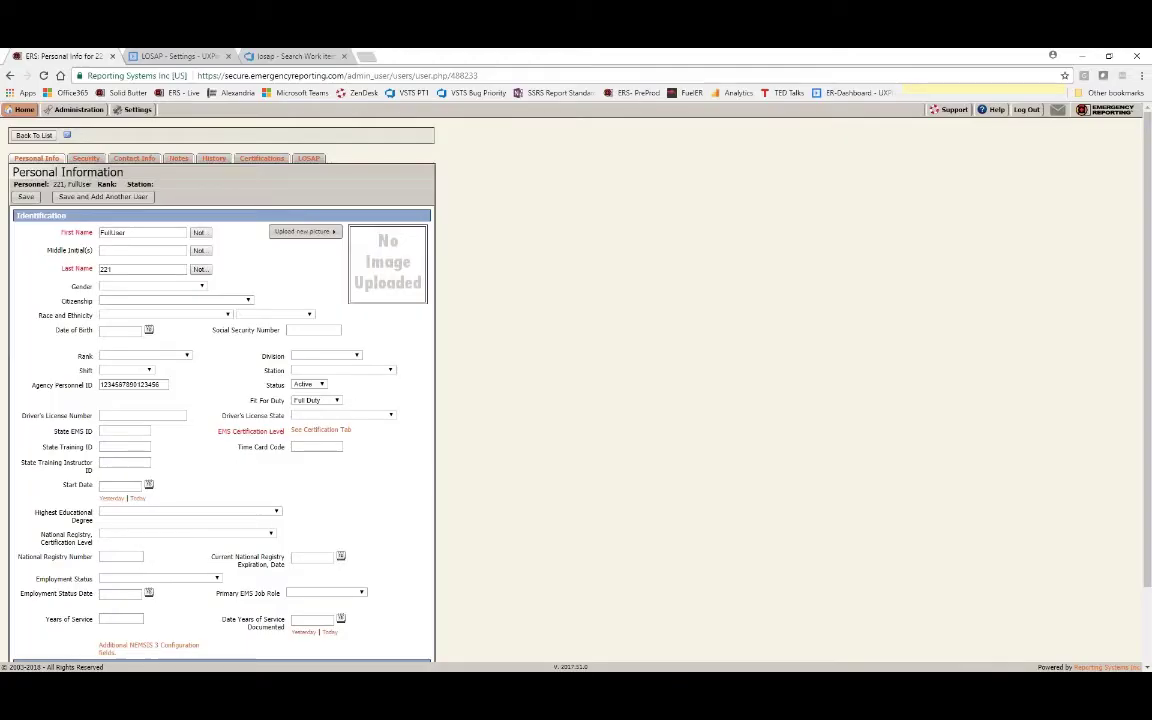
- View the UI_Distorted_10334_Report_1739.png report screenshot attached to the ERS LOSAP Report work item, alongside the Excel layout
click(283, 56)
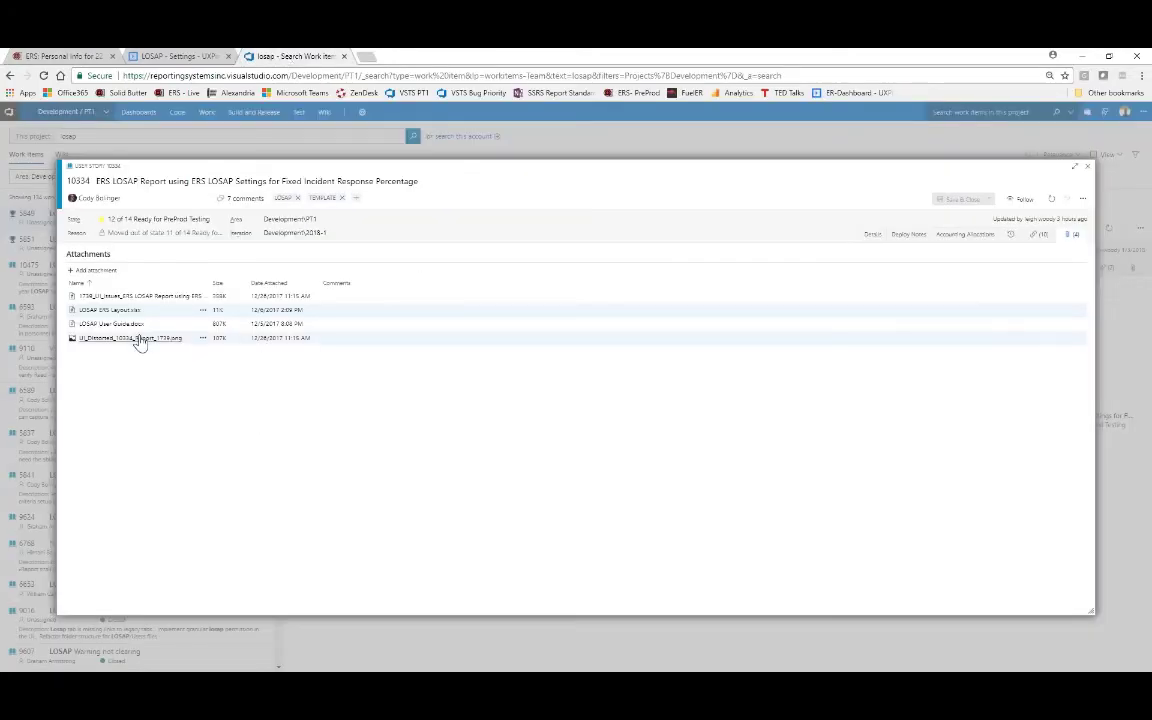
click(137, 340)
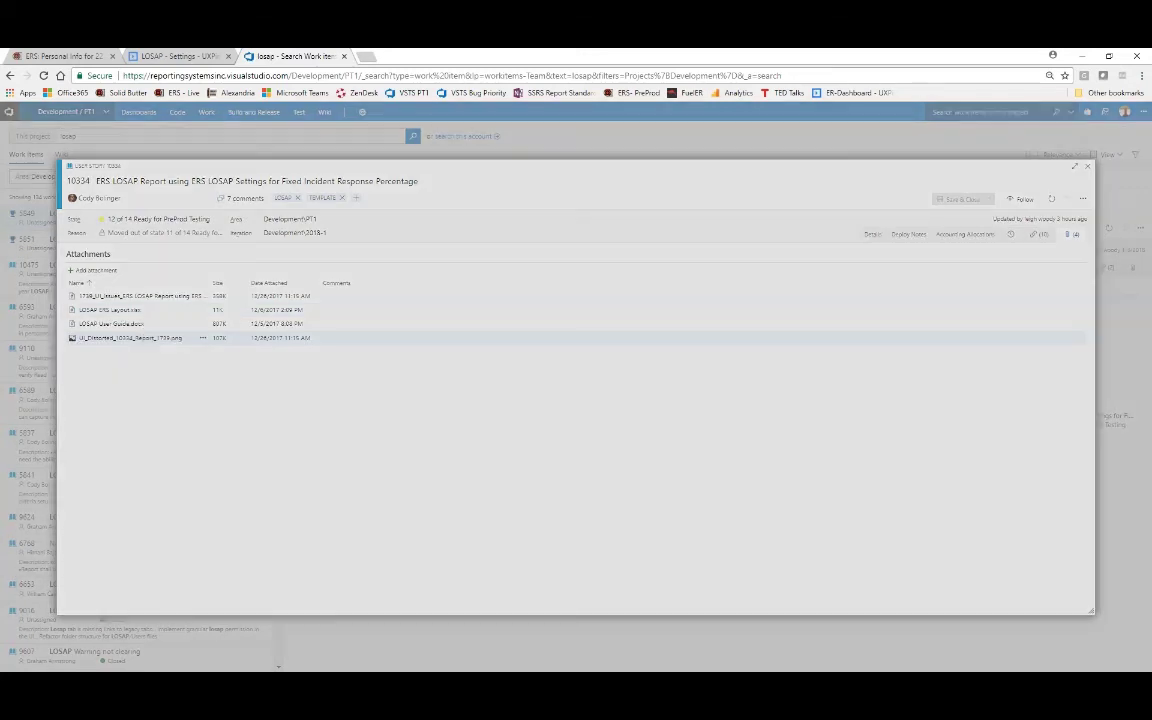
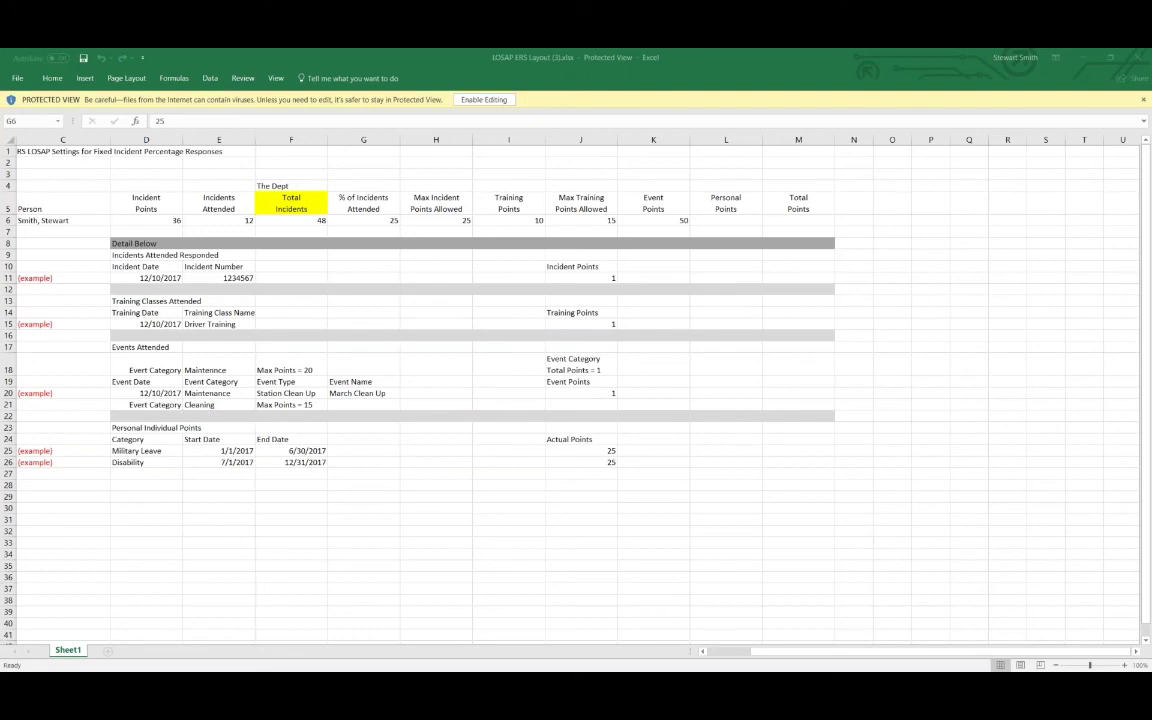
key(alt+Tab)
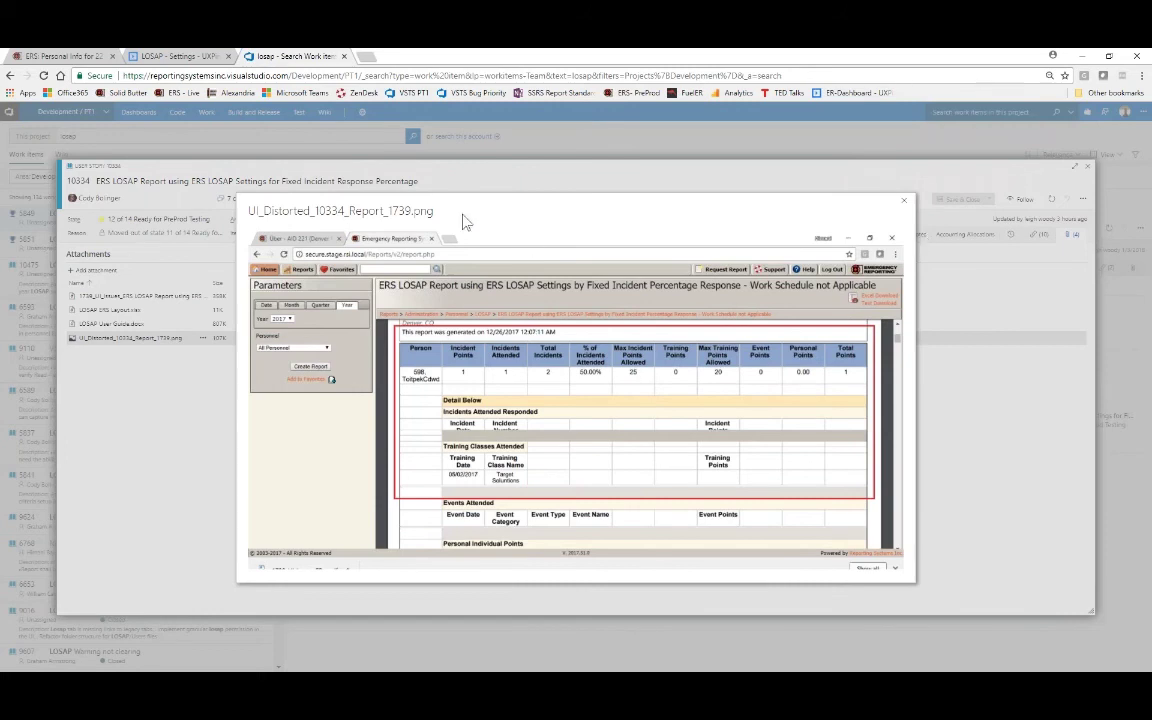
- Return to Emergency Reporting, open the LOSAP Settings page from administration, and show the list of available years
click(57, 57)
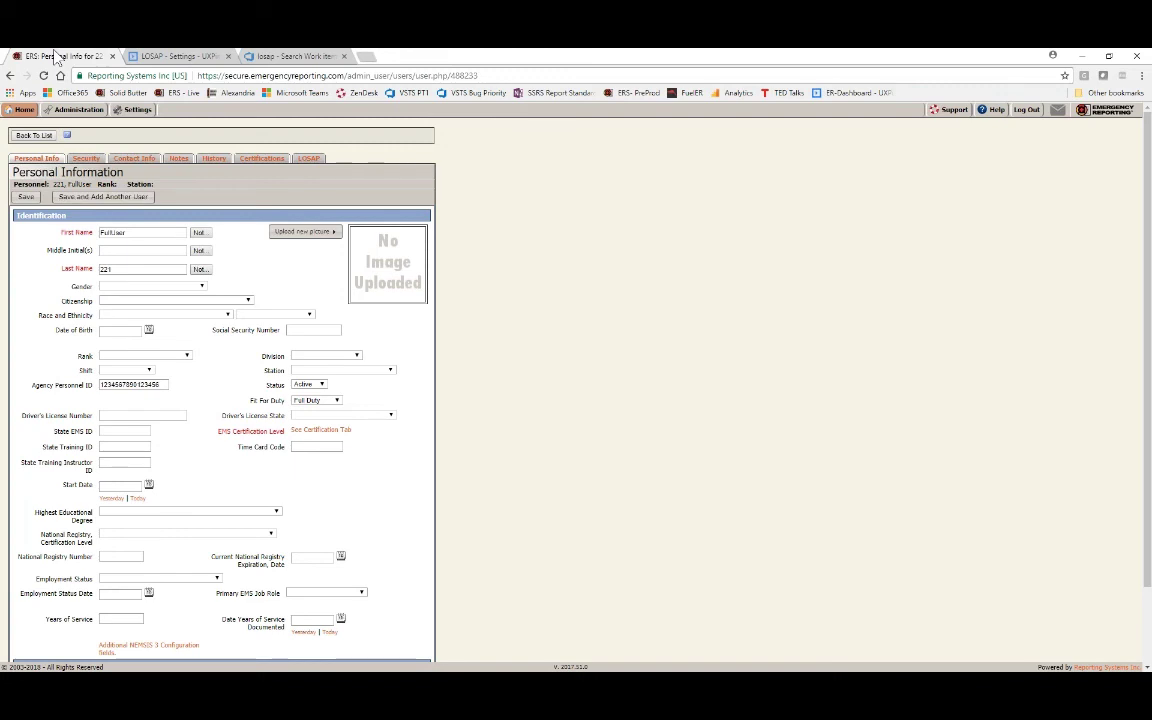
click(88, 112)
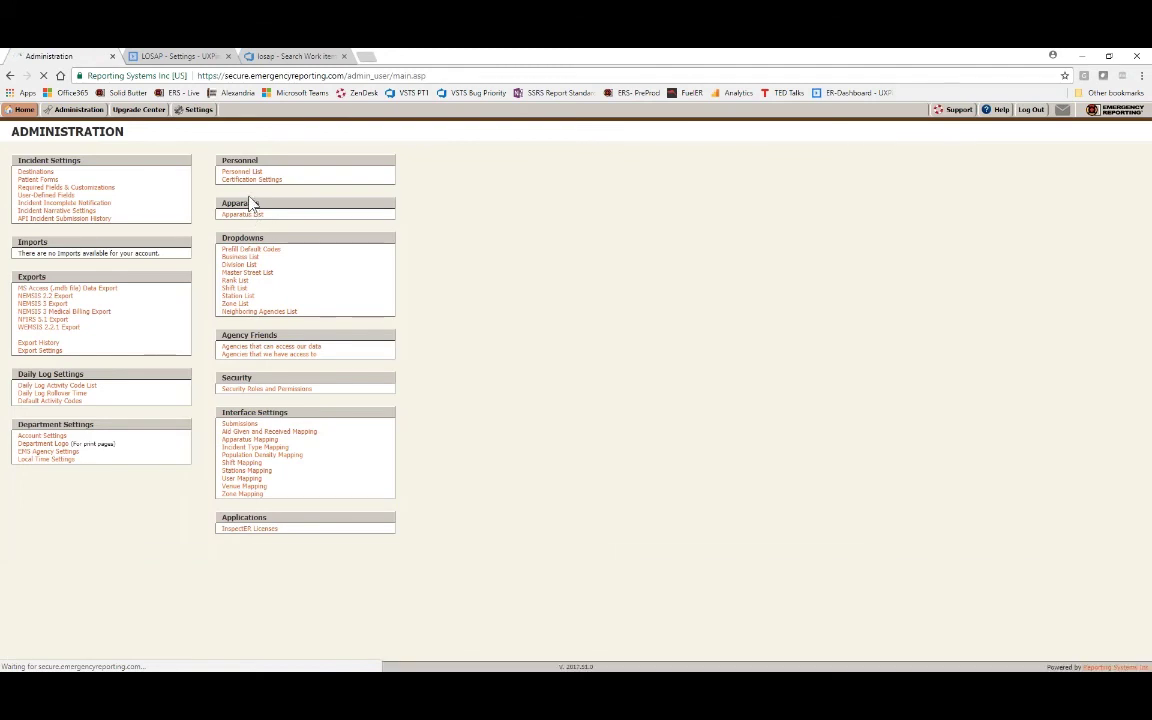
click(250, 196)
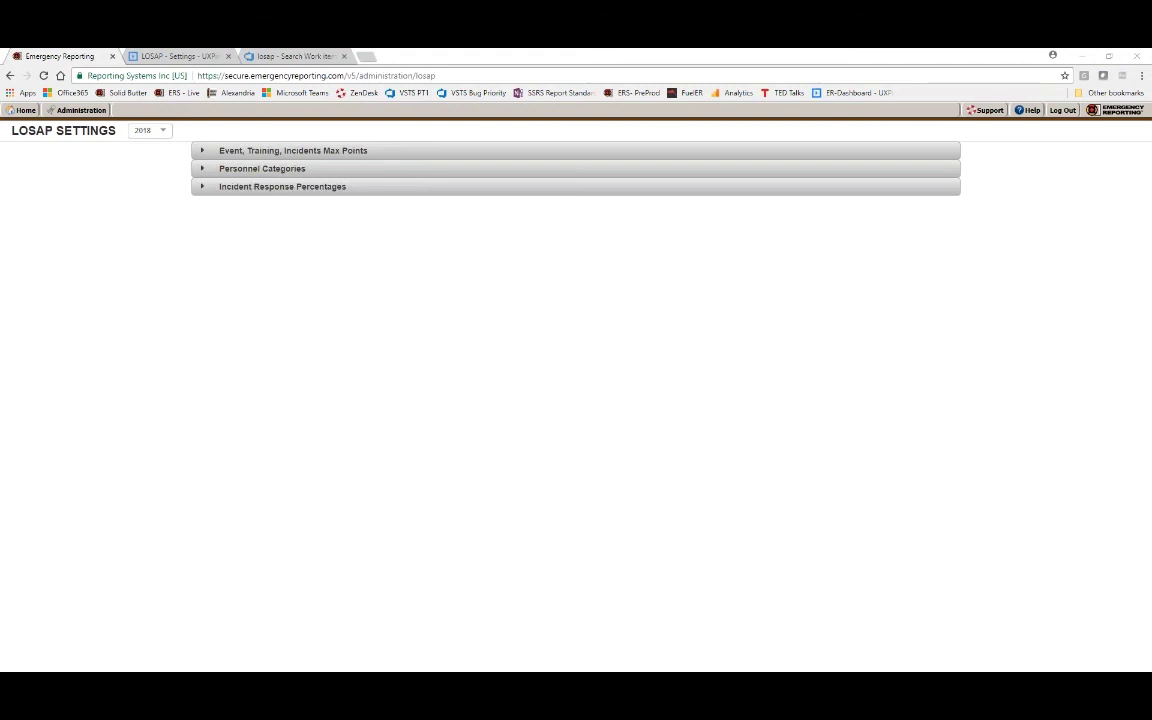
click(155, 130)
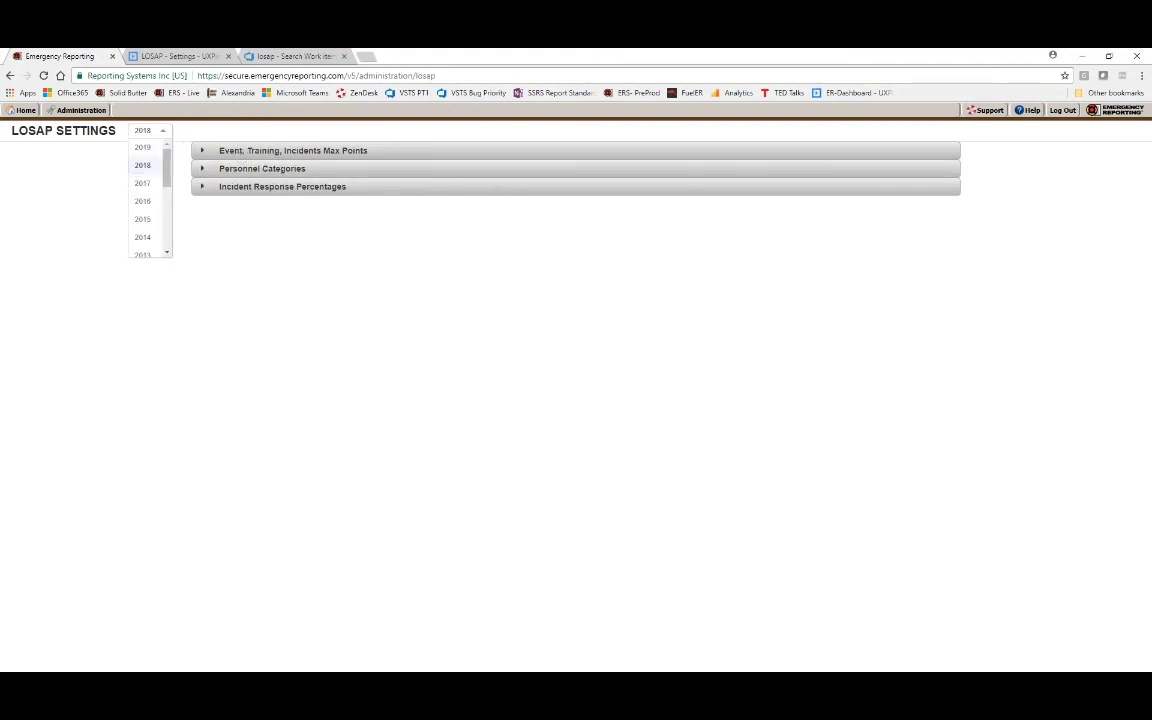